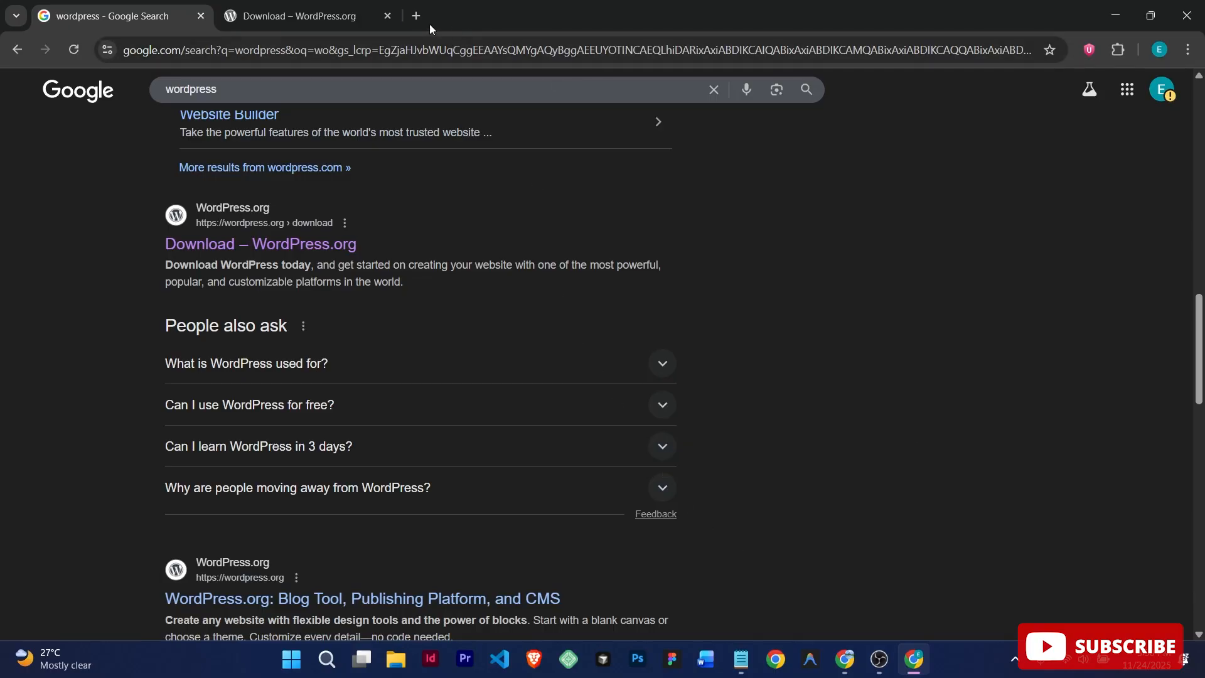
Step: Switch to the WordPress.org Get WordPress page and scroll through its WordPress 6.8.3 download offer
{"action": "left_click_drag", "start_coordinate": [1201, 313], "coordinate": [1161, 363]}
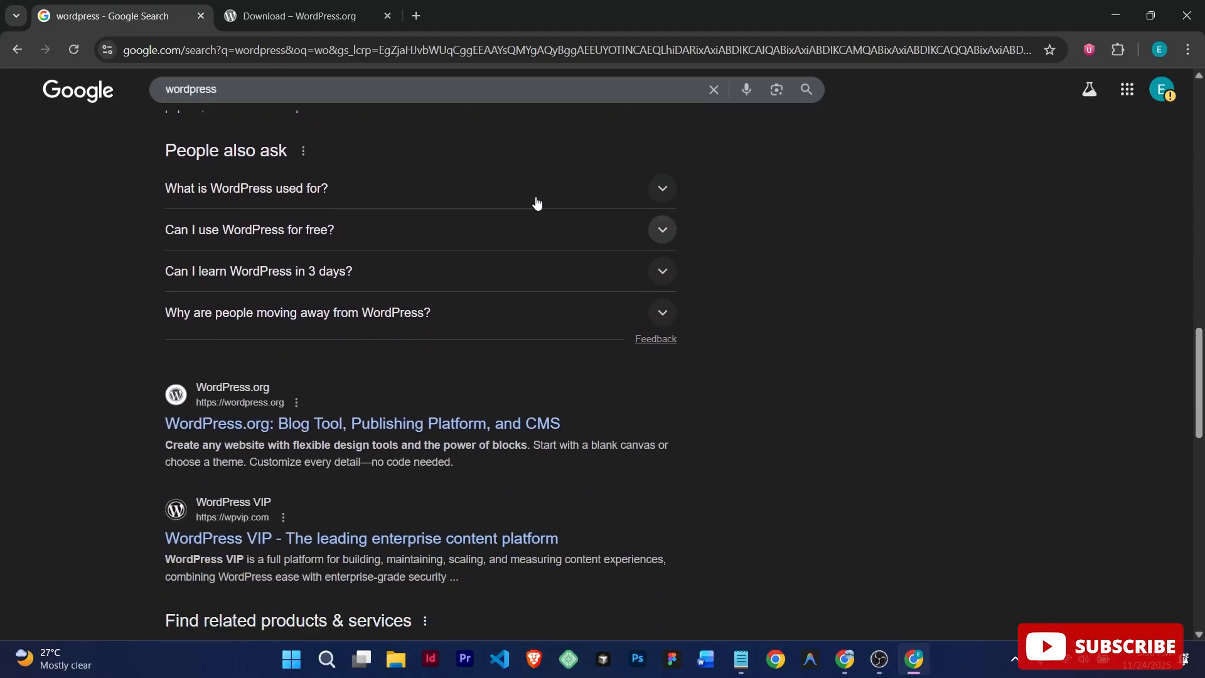
{"action": "left_click", "coordinate": [299, 13]}
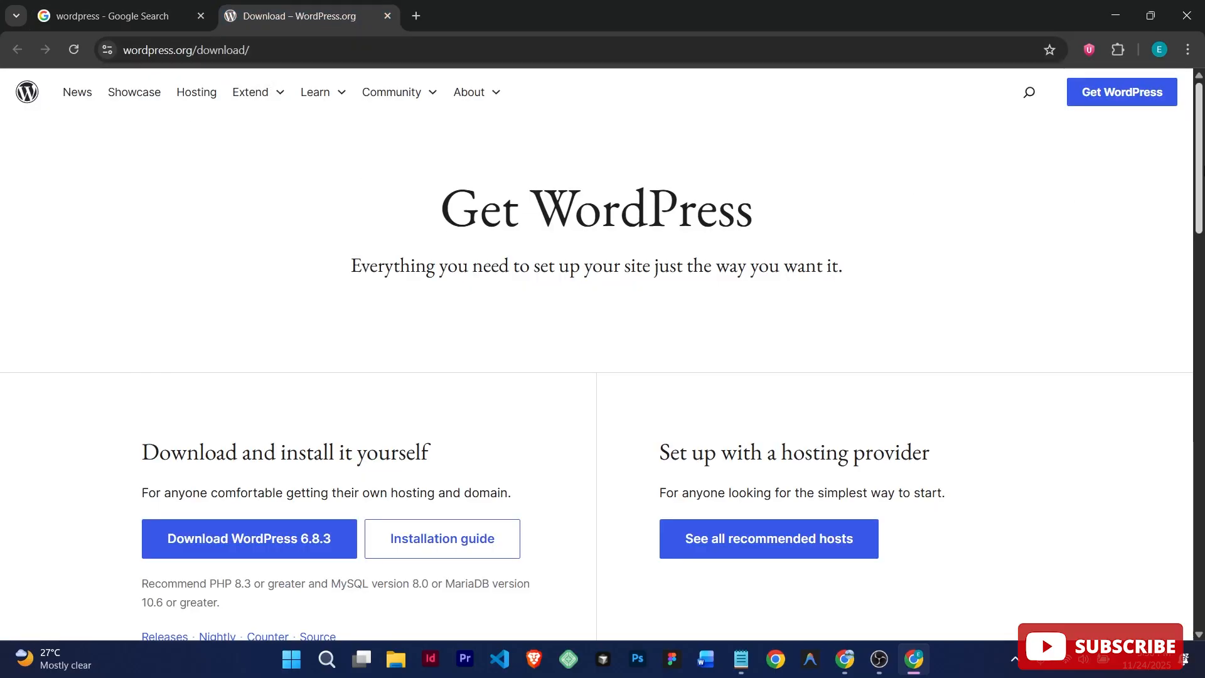
{"action": "scroll", "coordinate": [1202, 144], "scroll_direction": "down", "scroll_amount": 3}
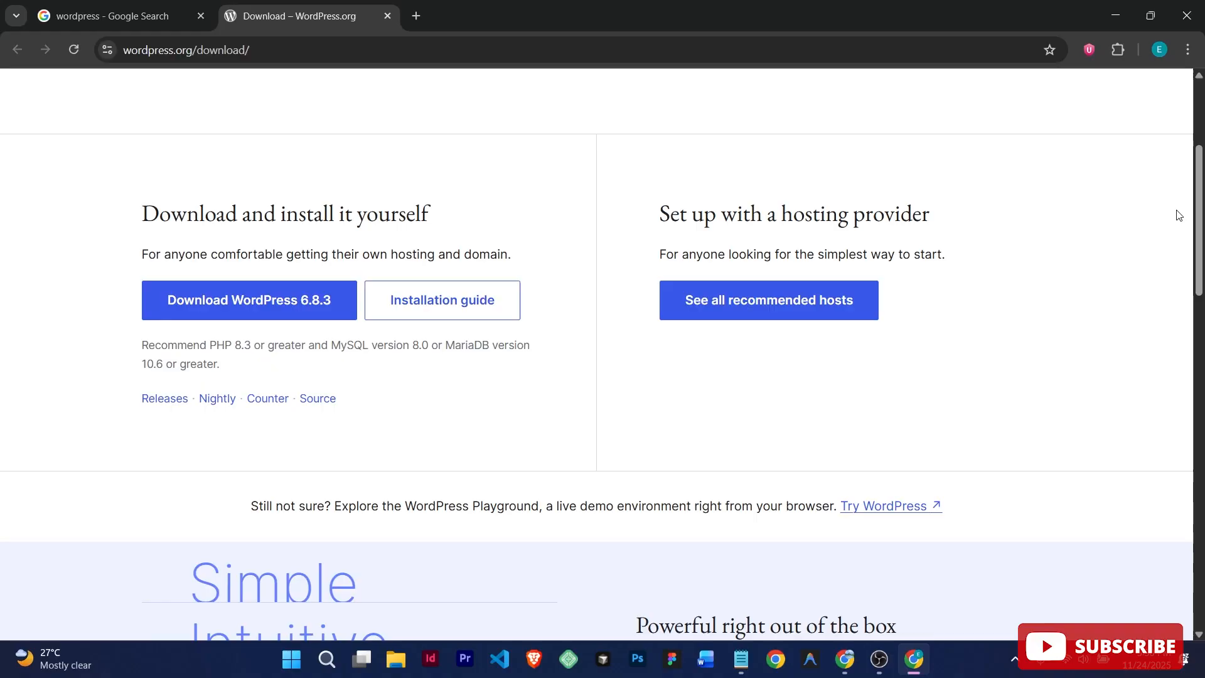
{"action": "scroll", "coordinate": [1196, 204], "scroll_direction": "up", "scroll_amount": 3}
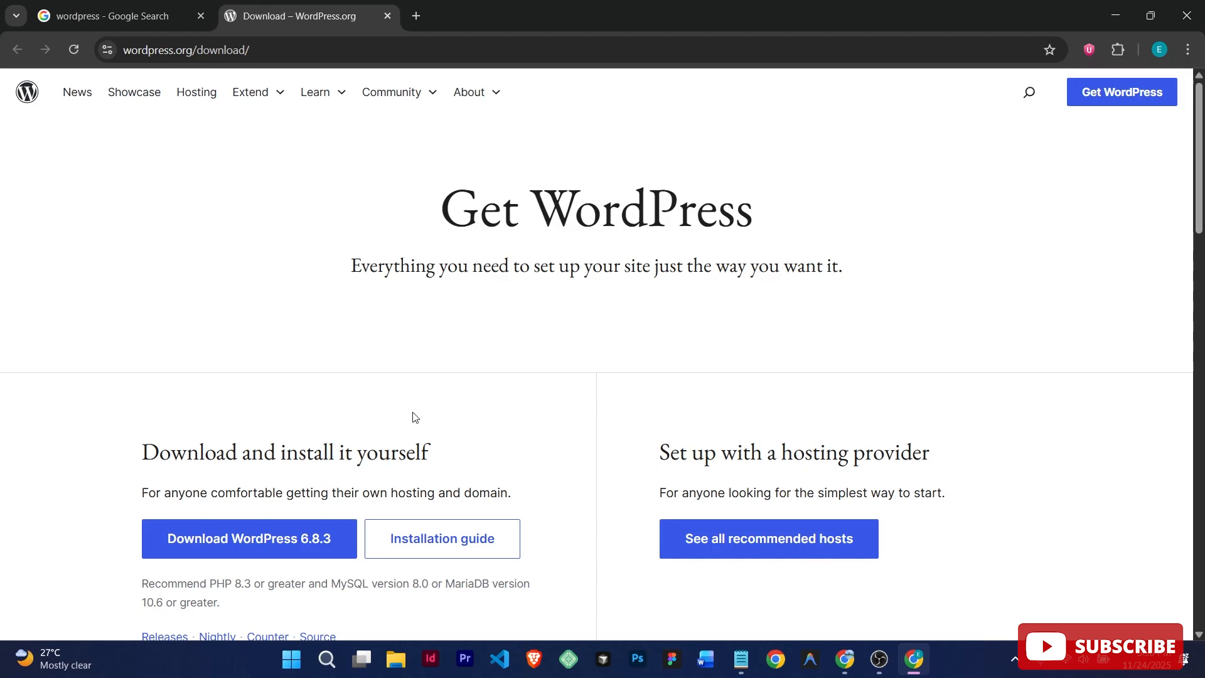
{"action": "scroll", "coordinate": [1200, 166], "scroll_direction": "down", "scroll_amount": 1}
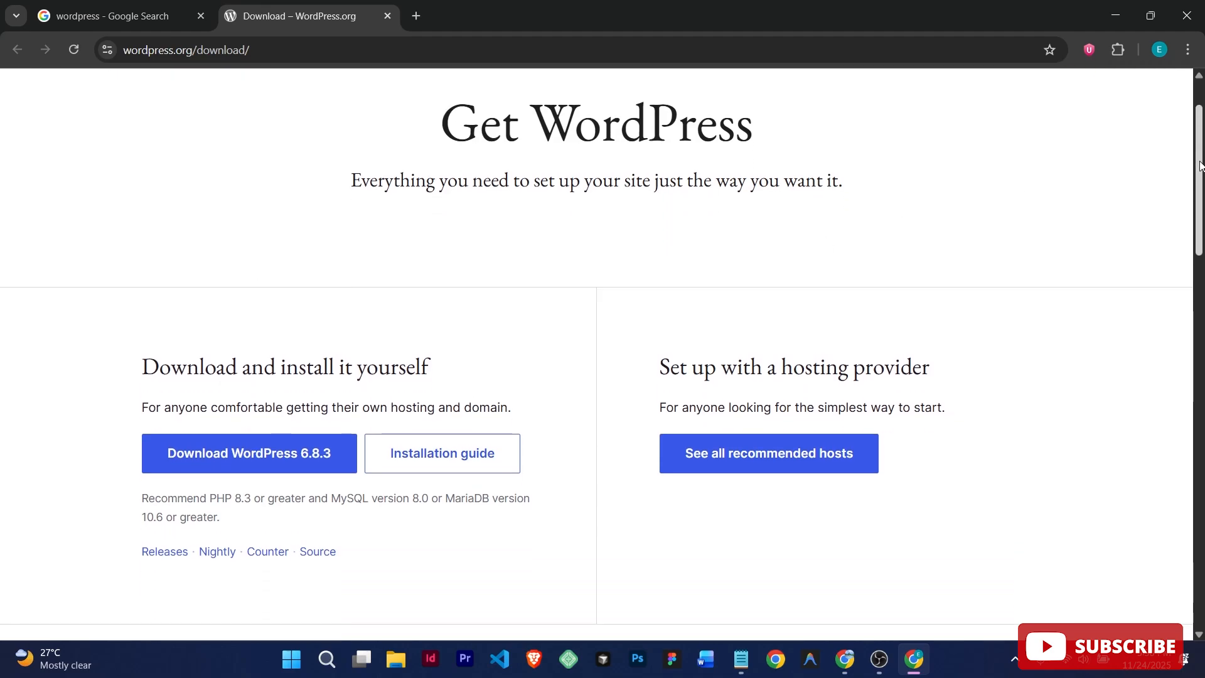
{"action": "scroll", "coordinate": [1200, 166], "scroll_direction": "up", "scroll_amount": 1}
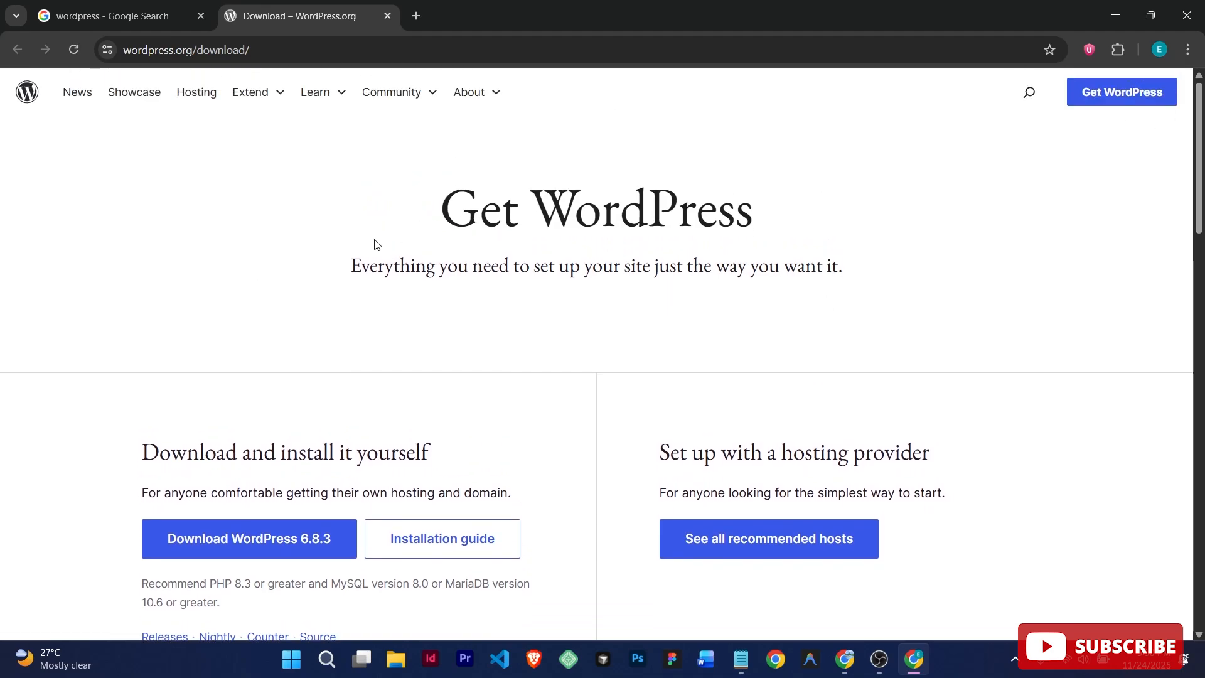
Step: Search Google for localwp in a new tab
{"action": "left_click", "coordinate": [416, 16]}
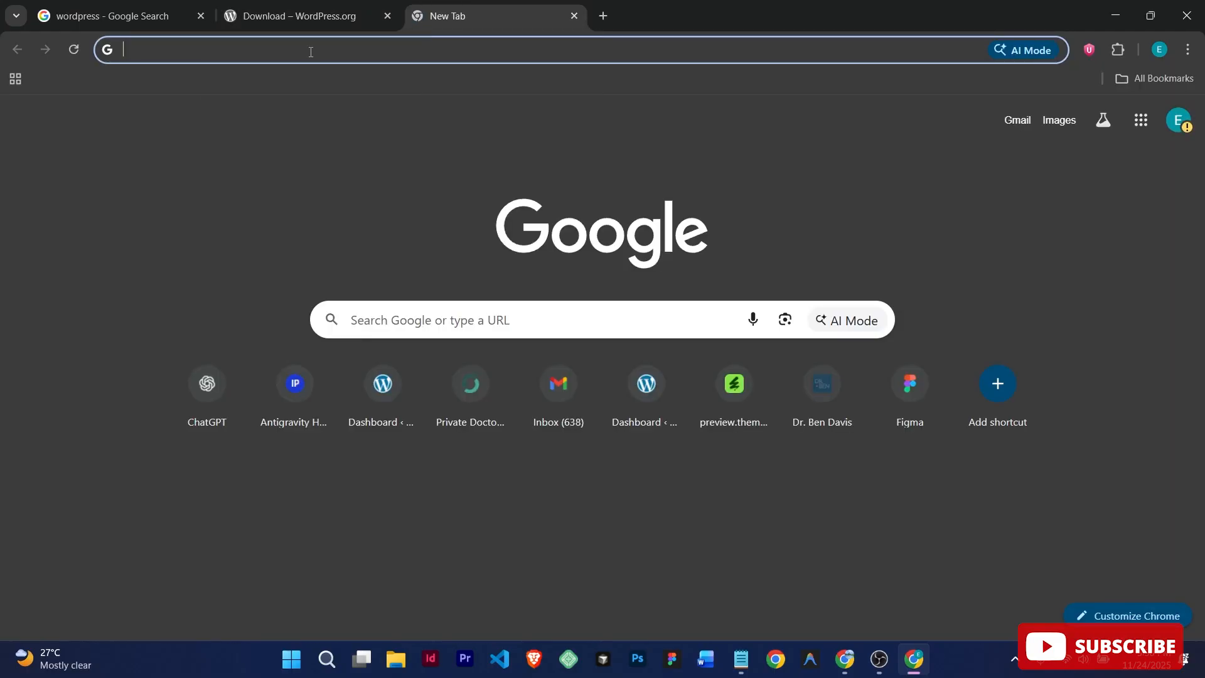
{"action": "type", "text": "lo"}
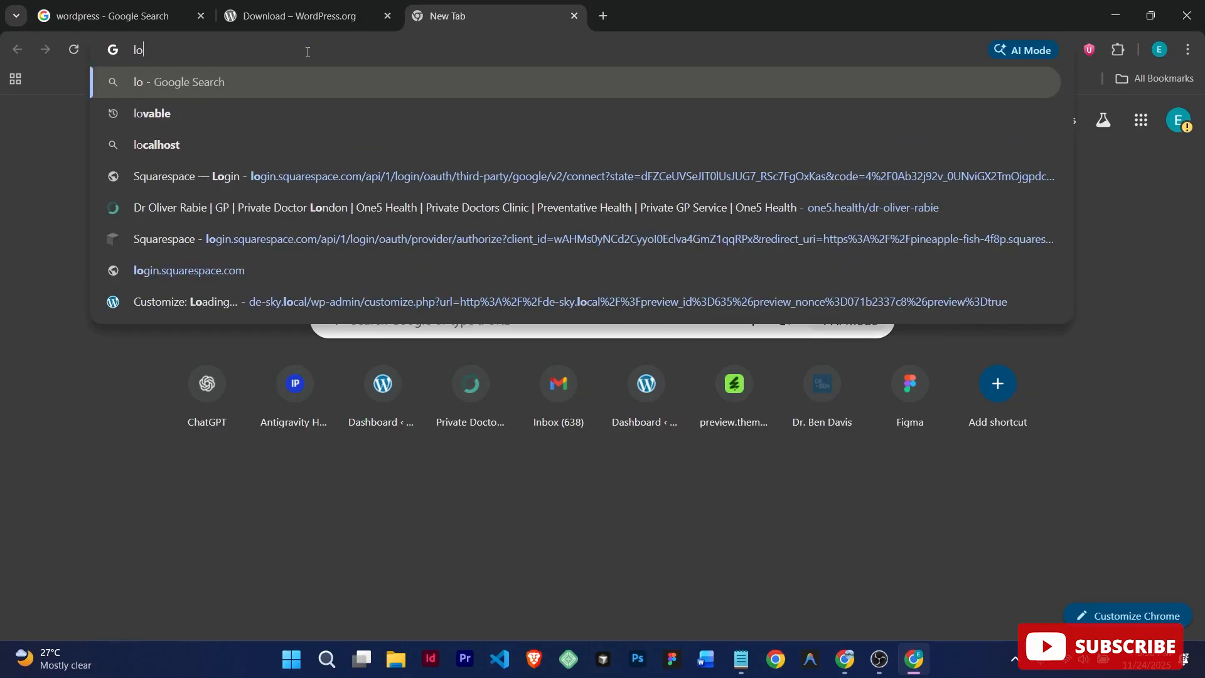
{"action": "type", "text": "cal"}
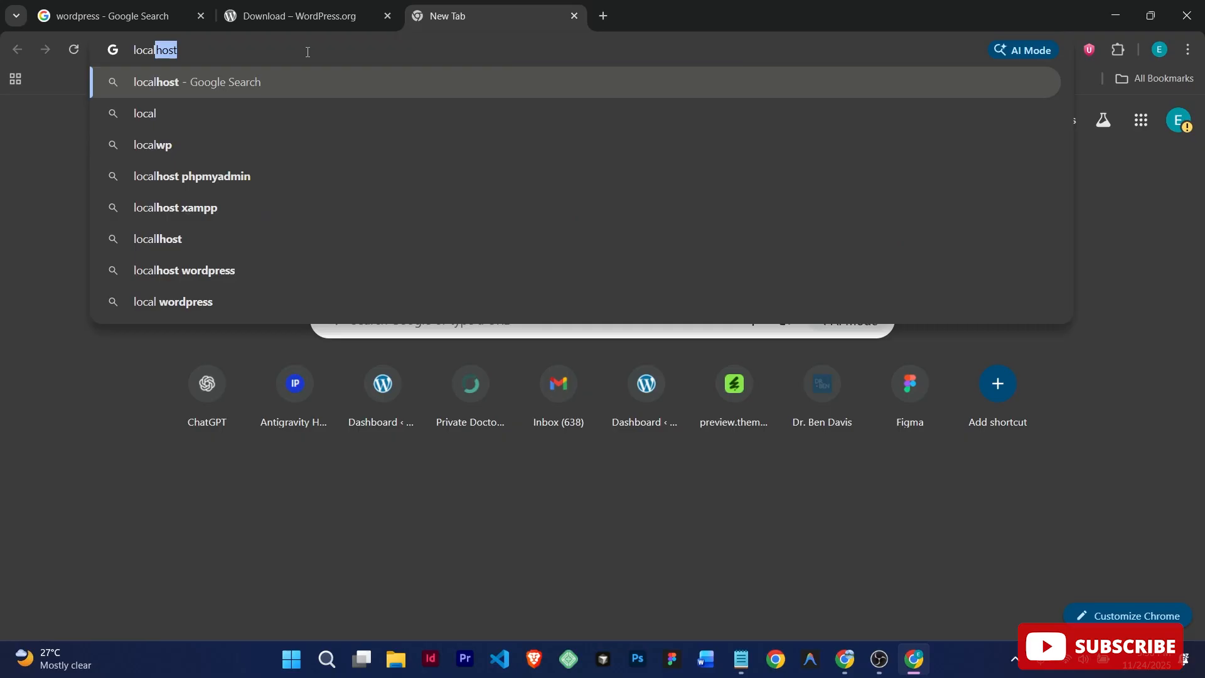
{"action": "key", "text": "Down"}
{"action": "key", "text": "Down"}
{"action": "key", "text": "Return"}
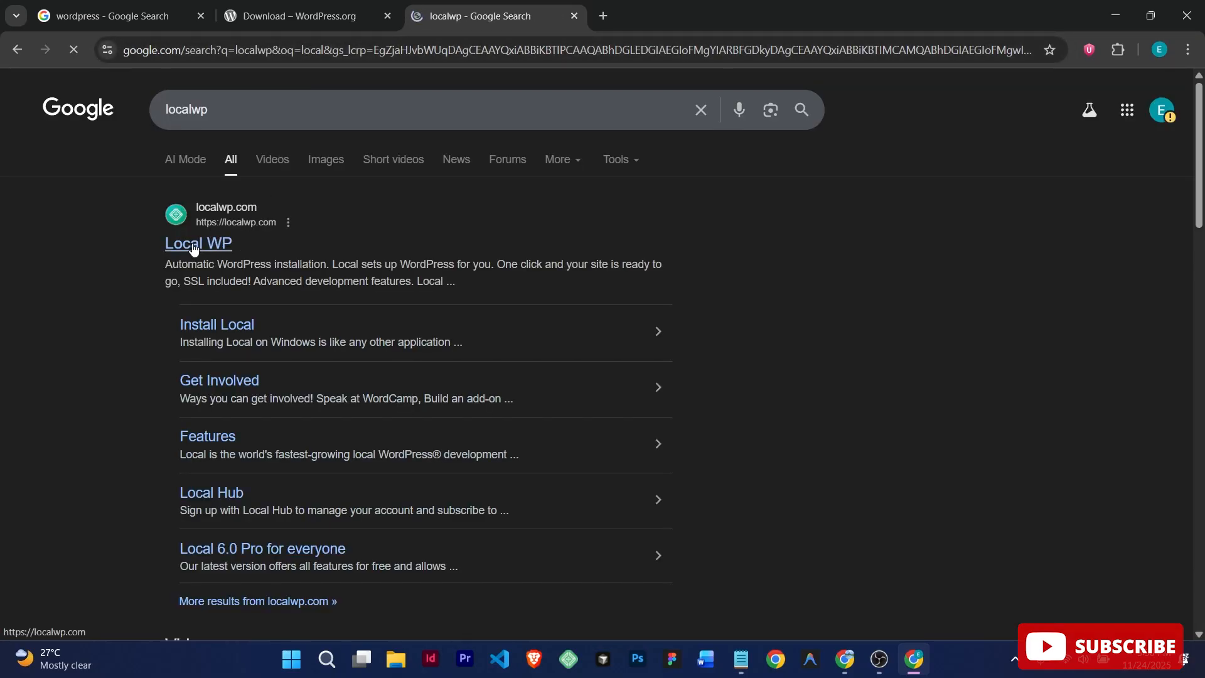
Step: Open the Local WP result (localwp.com) in its own tab and switch to it
{"action": "right_click", "coordinate": [194, 248]}
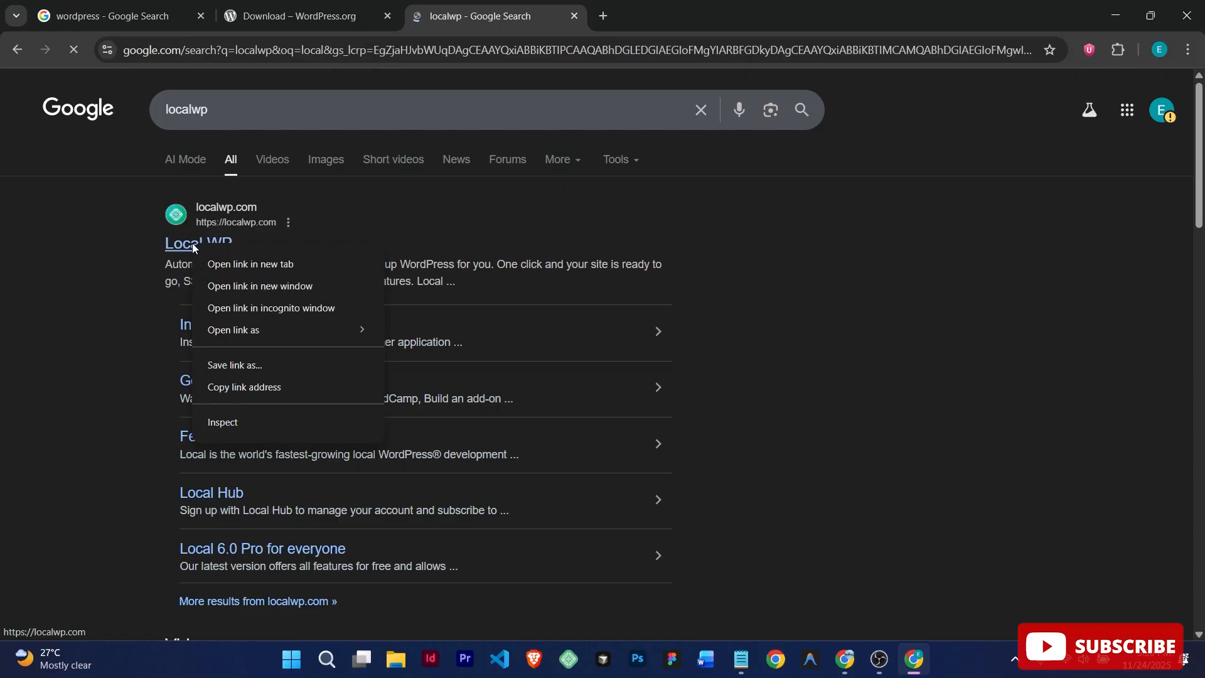
{"action": "left_click", "coordinate": [226, 258]}
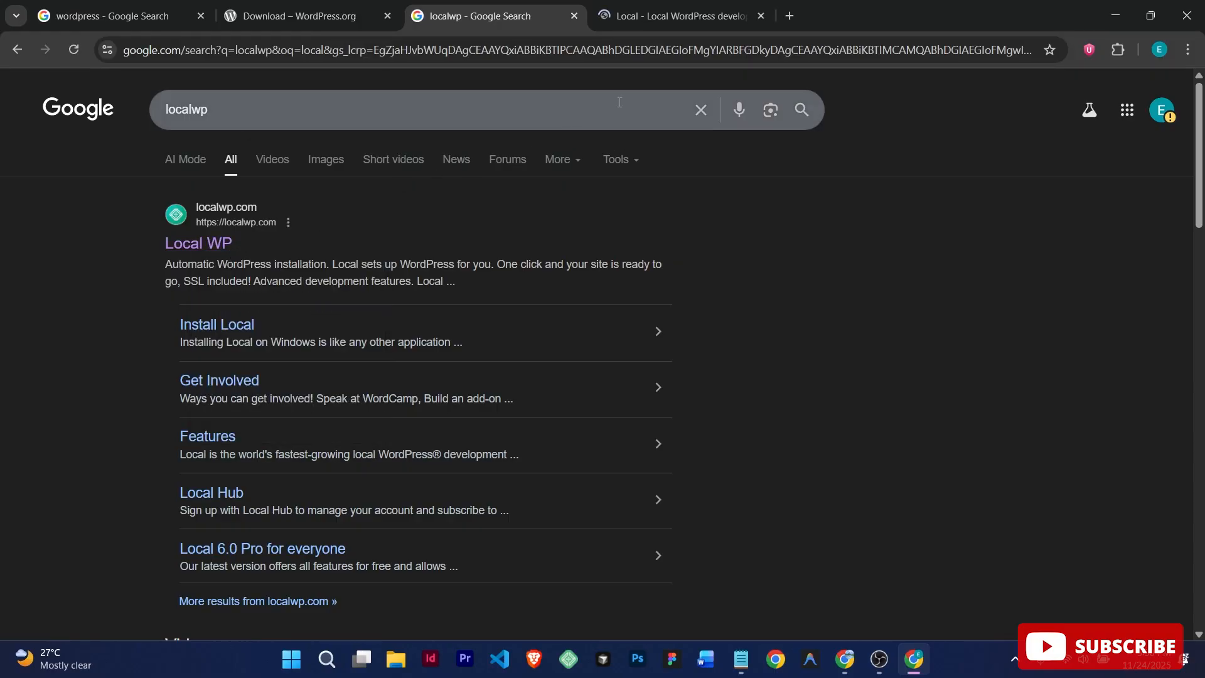
{"action": "left_click", "coordinate": [689, 16]}
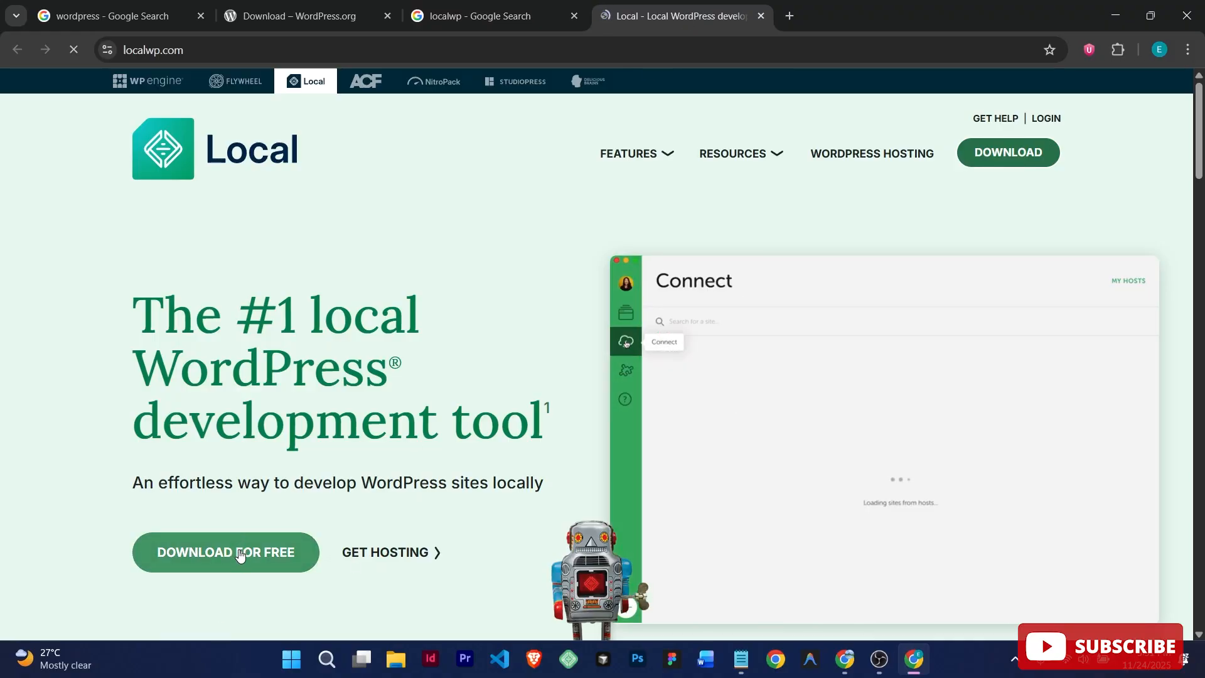
Step: Fill the Download Local form with first and last name, organization type Agency and a saved work email
{"action": "left_click", "coordinate": [238, 551]}
{"action": "left_click", "coordinate": [500, 403]}
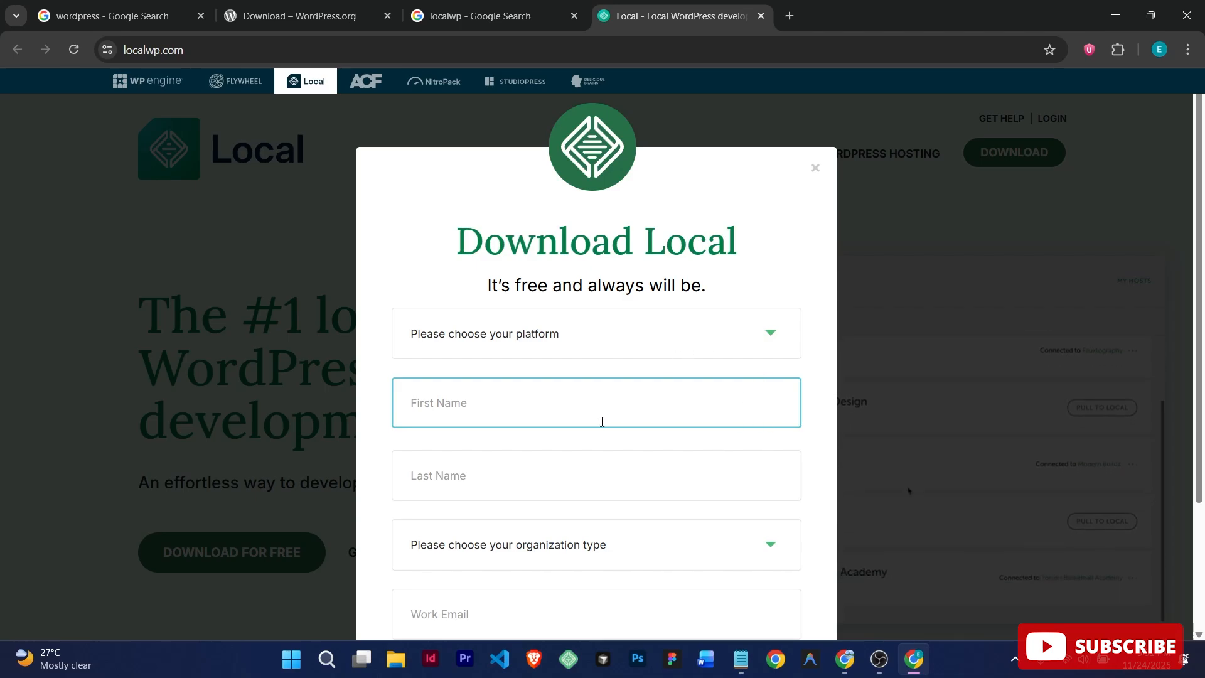
{"action": "key", "text": "Tab"}
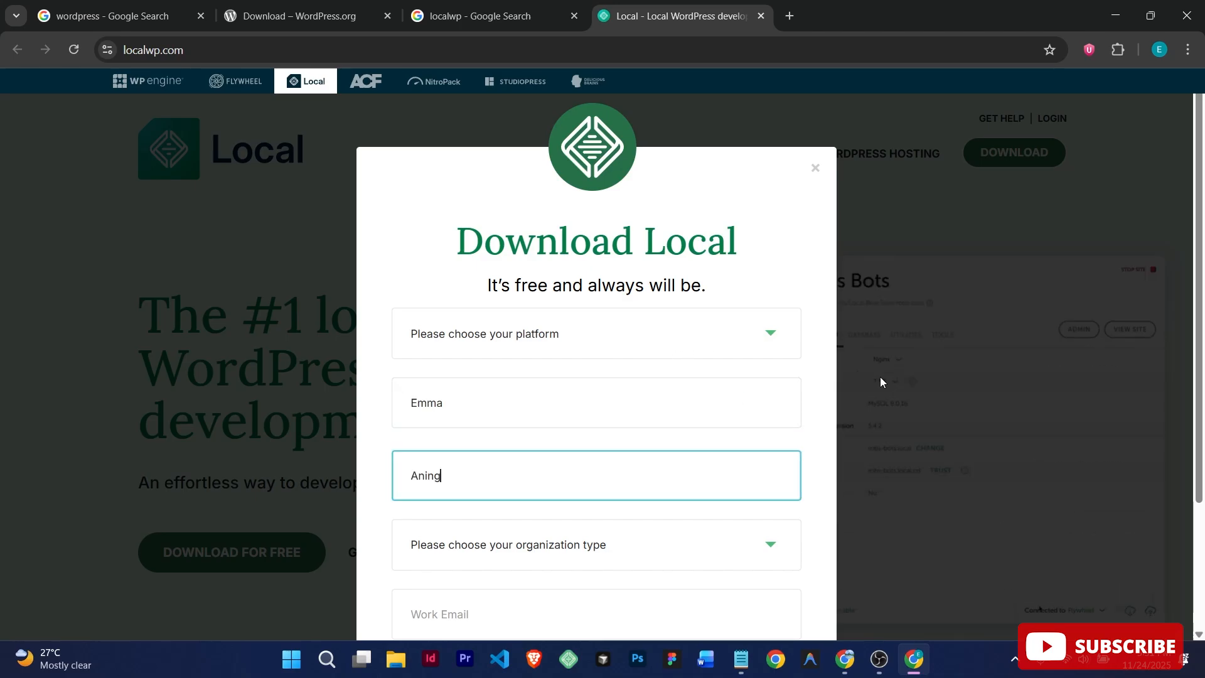
{"action": "scroll", "coordinate": [741, 500], "scroll_direction": "down", "scroll_amount": 3}
{"action": "left_click", "coordinate": [766, 375]}
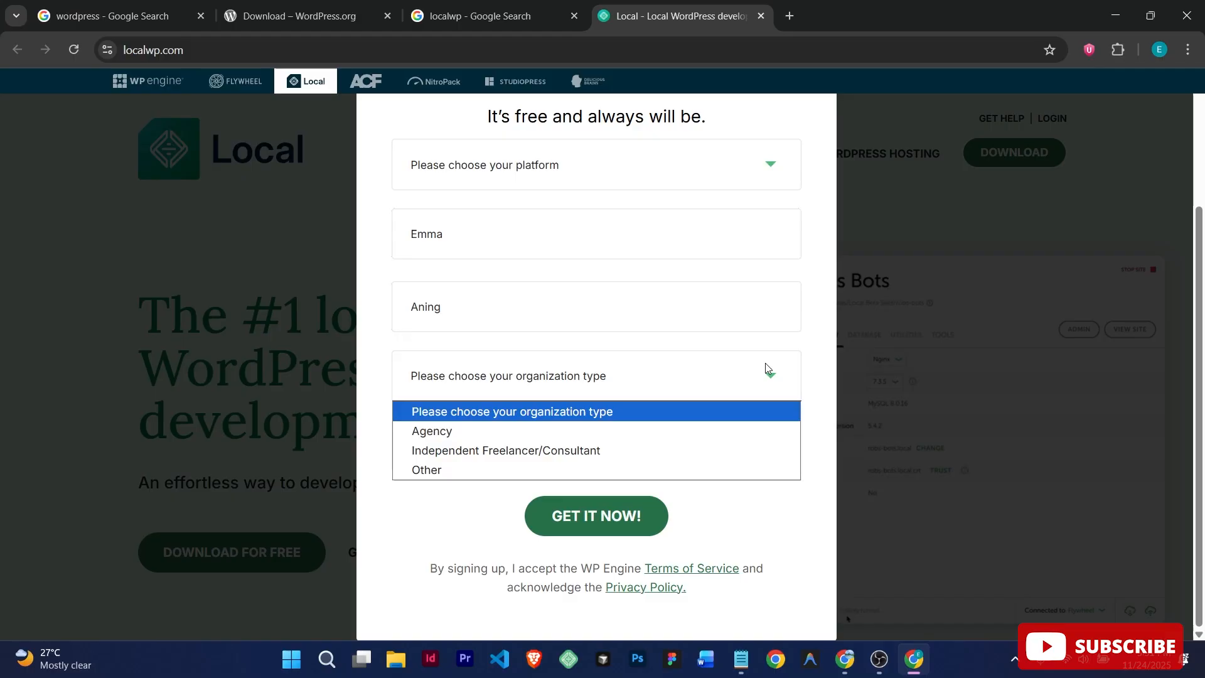
{"action": "left_click", "coordinate": [643, 428]}
{"action": "left_click", "coordinate": [639, 435]}
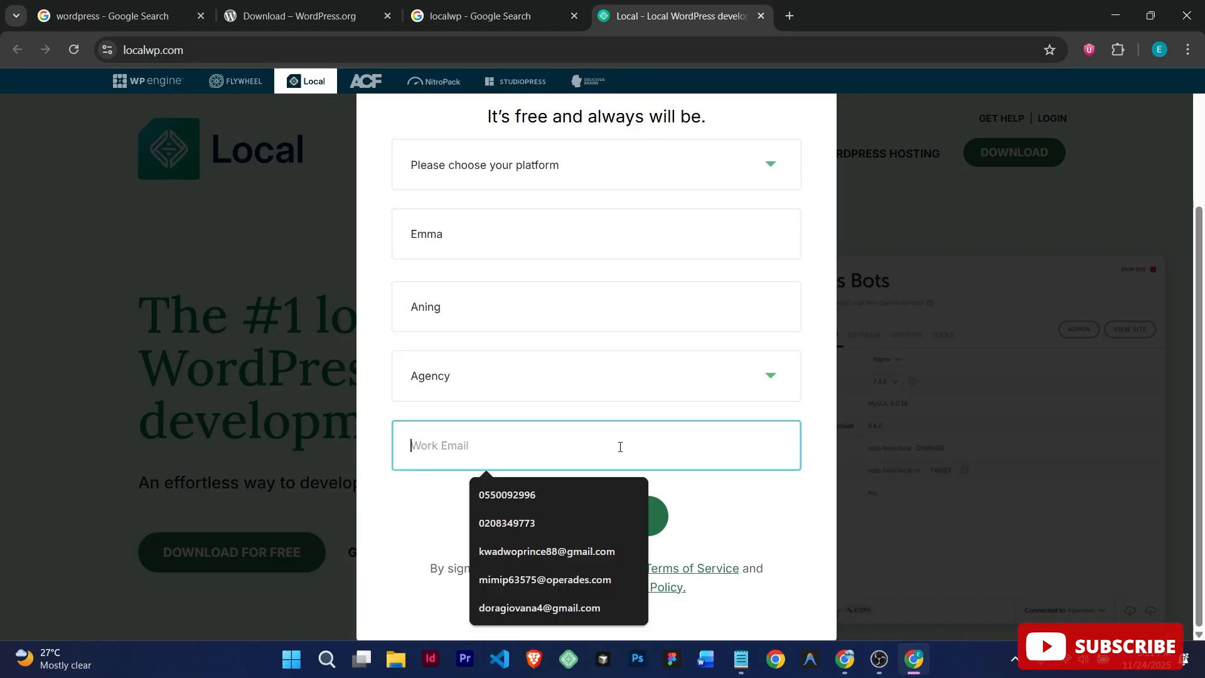
{"action": "left_click", "coordinate": [546, 607]}
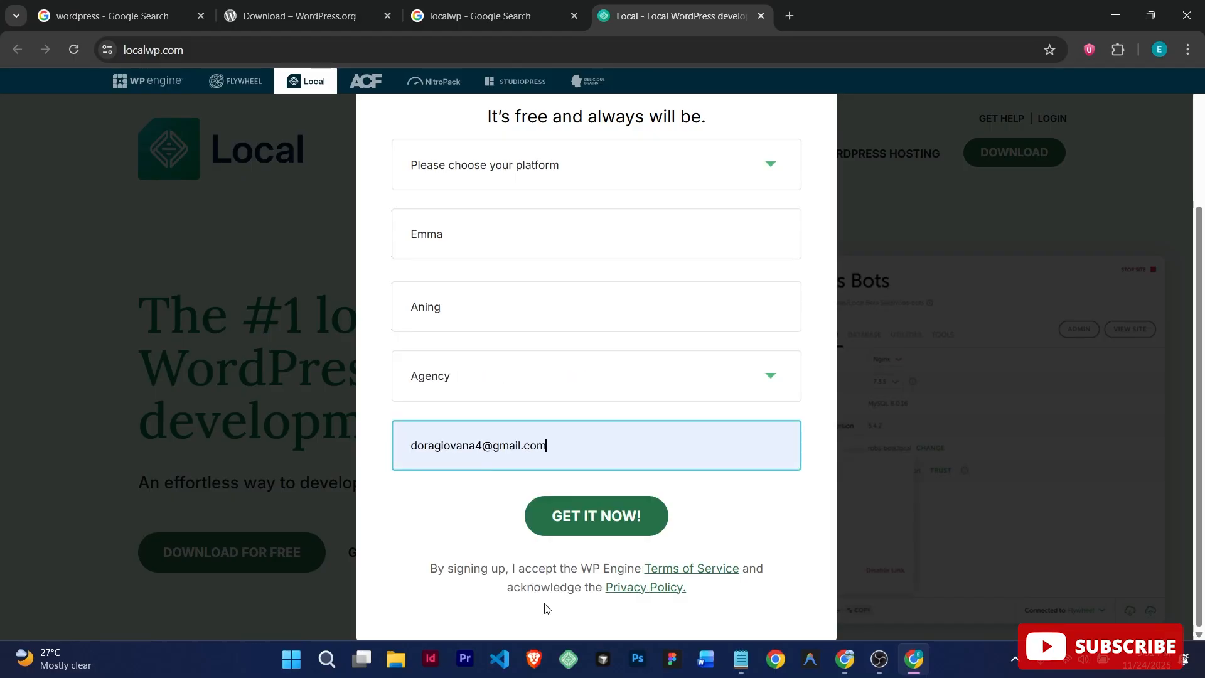
Step: Choose Windows as the platform and submit the form with GET IT NOW
{"action": "left_click", "coordinate": [596, 515]}
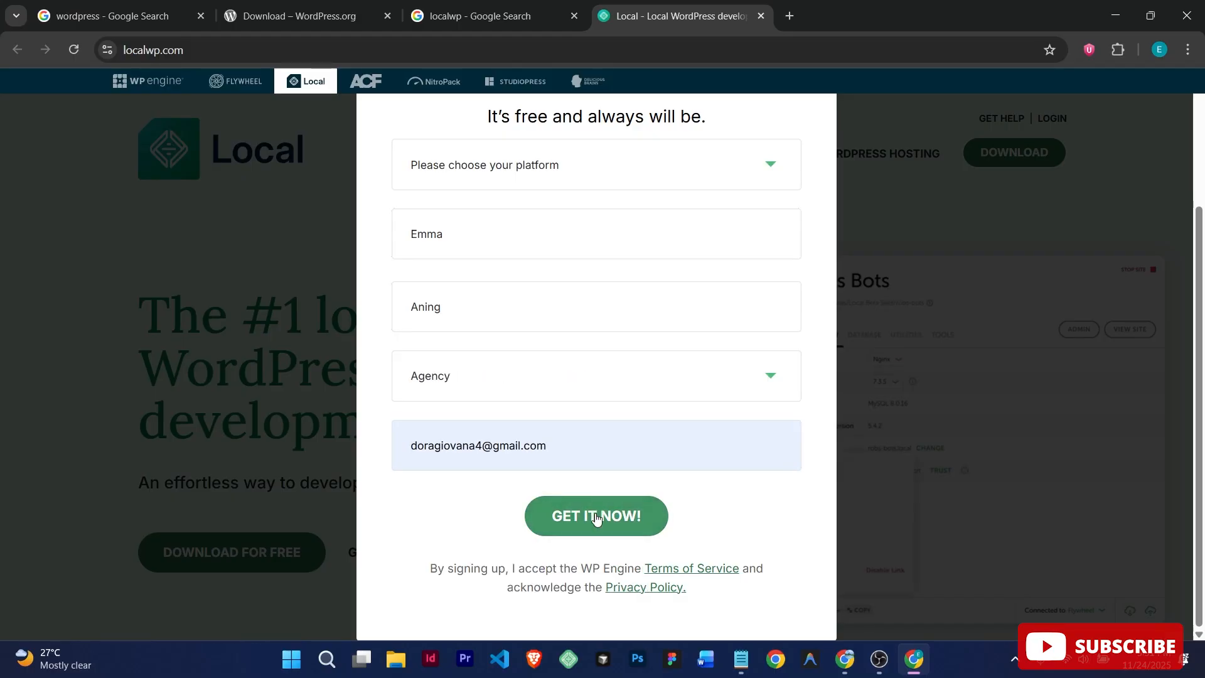
{"action": "left_click", "coordinate": [584, 178]}
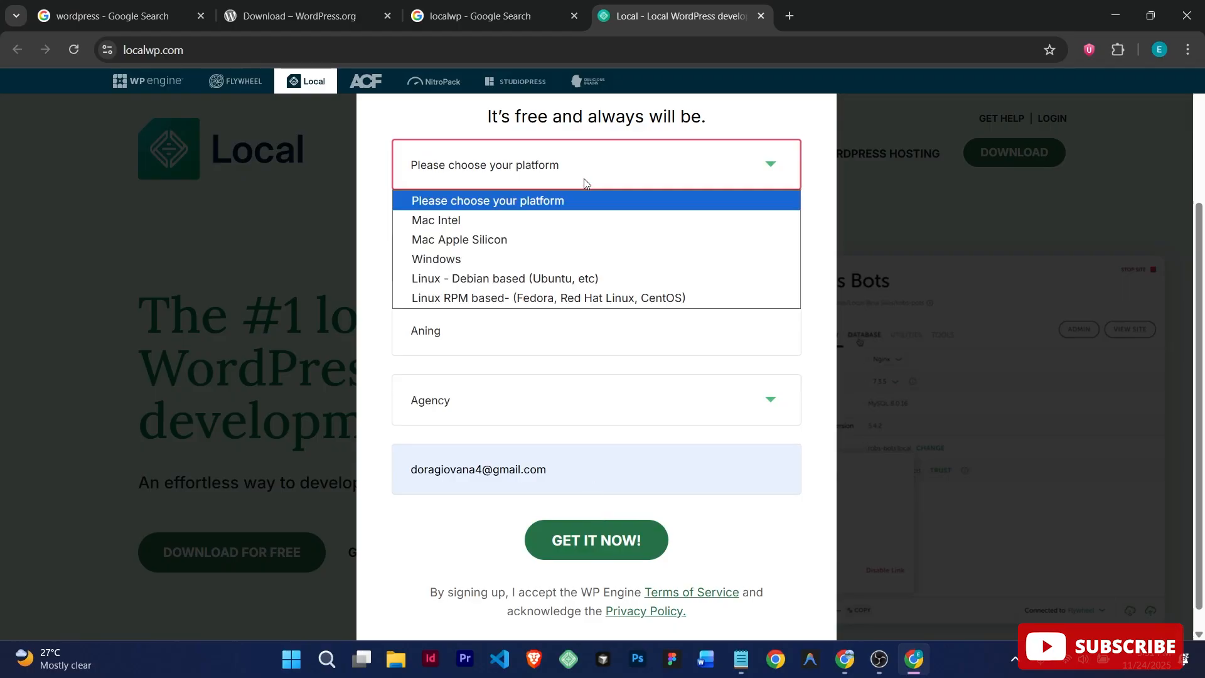
{"action": "left_click", "coordinate": [540, 260]}
{"action": "left_click", "coordinate": [591, 518]}
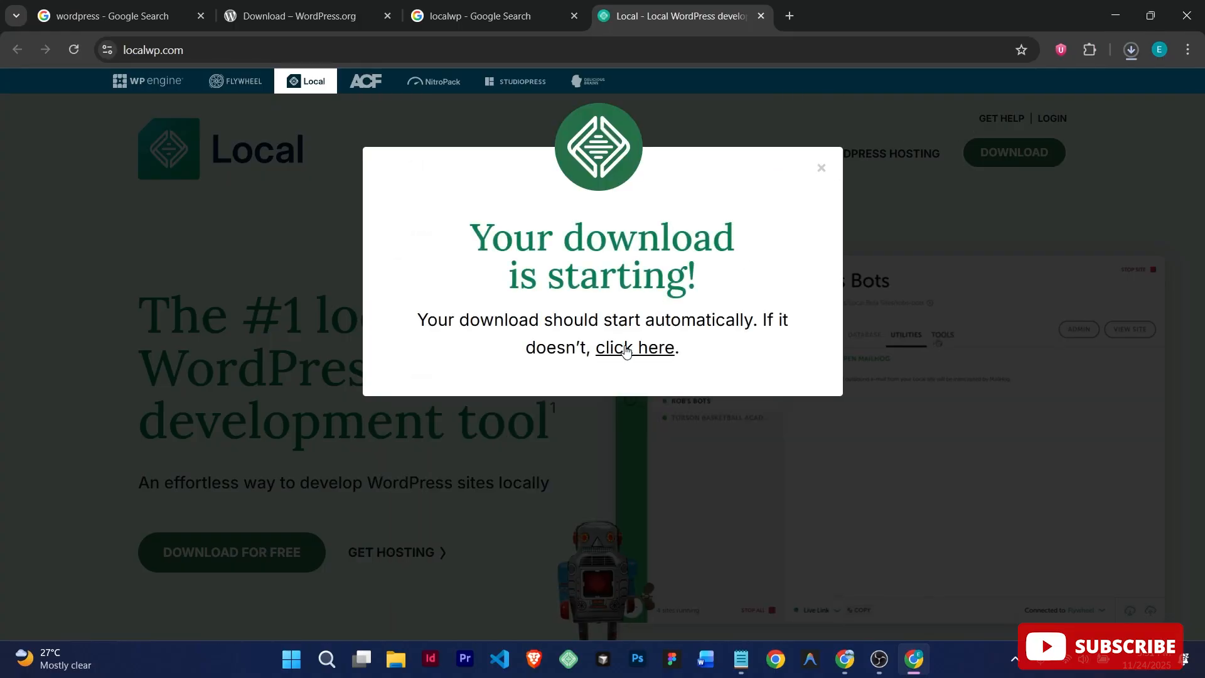
Step: Pause and then cancel the local-9.2.9-windows.exe download from Chrome's download history
{"action": "left_click", "coordinate": [1133, 55]}
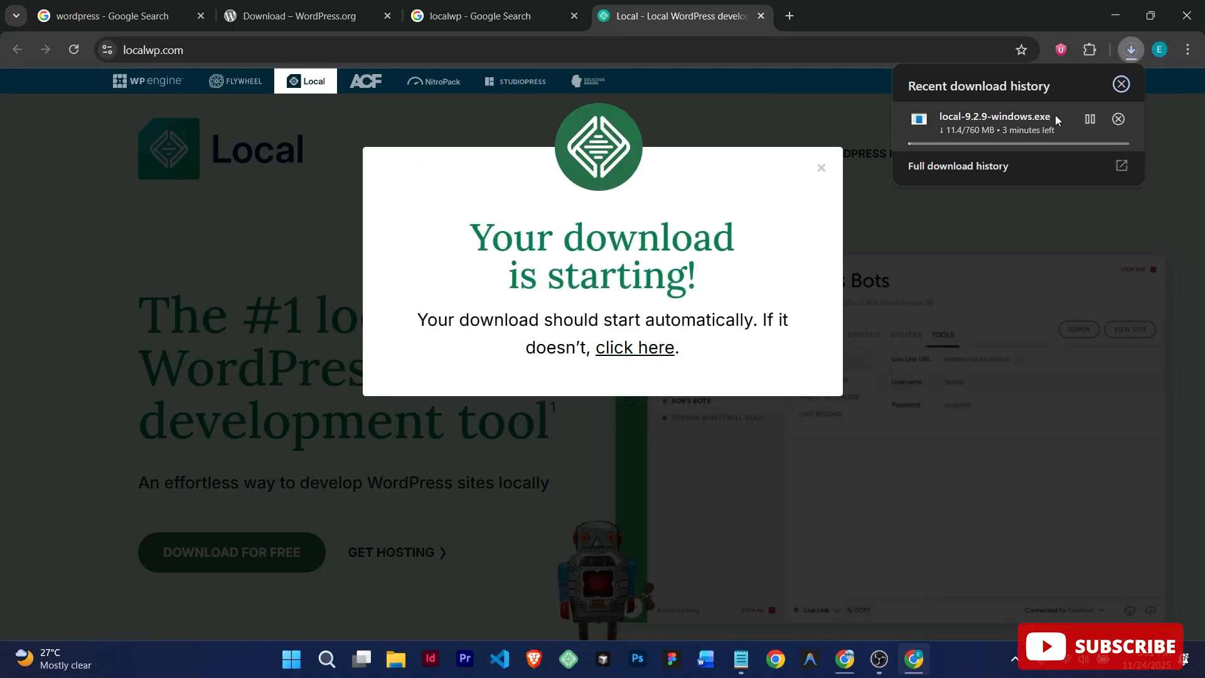
{"action": "left_click", "coordinate": [1091, 119]}
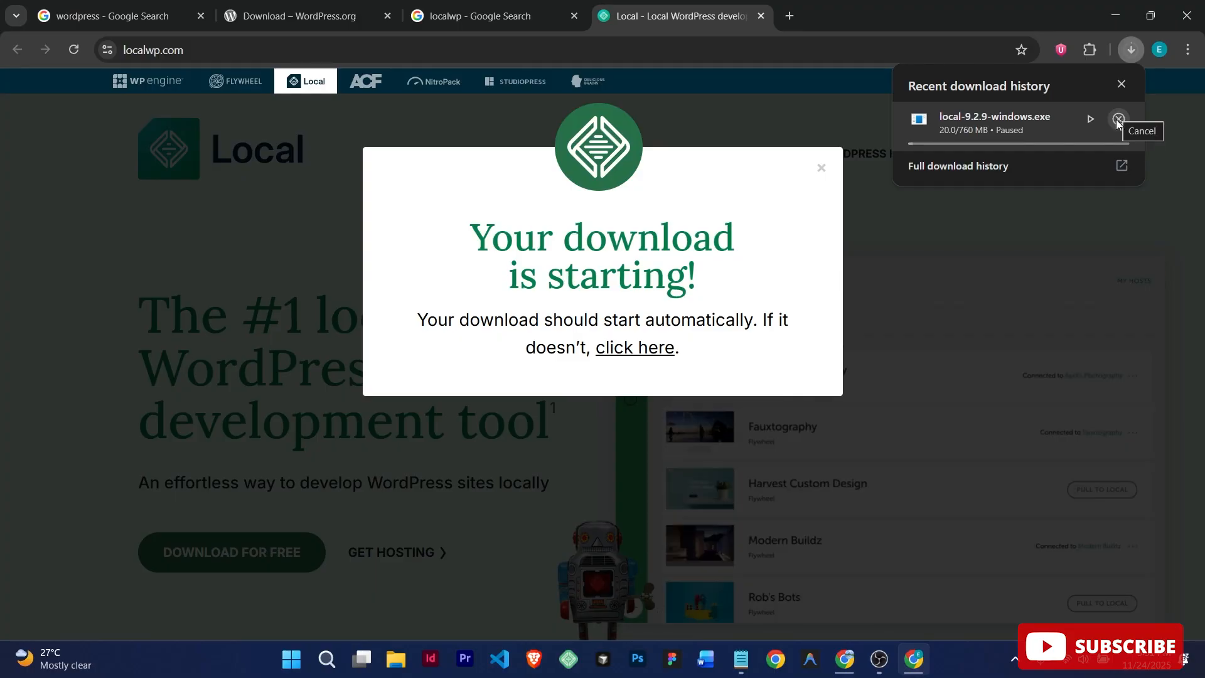
{"action": "left_click", "coordinate": [1118, 119]}
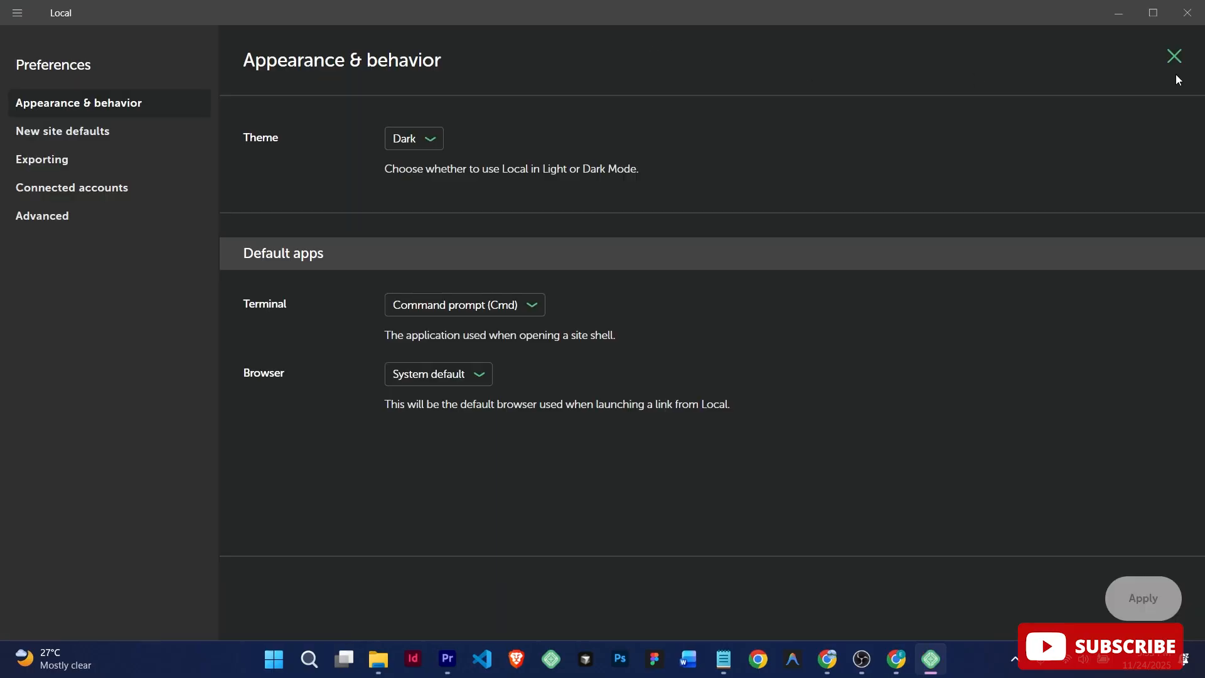
{"action": "left_click", "coordinate": [1174, 55]}
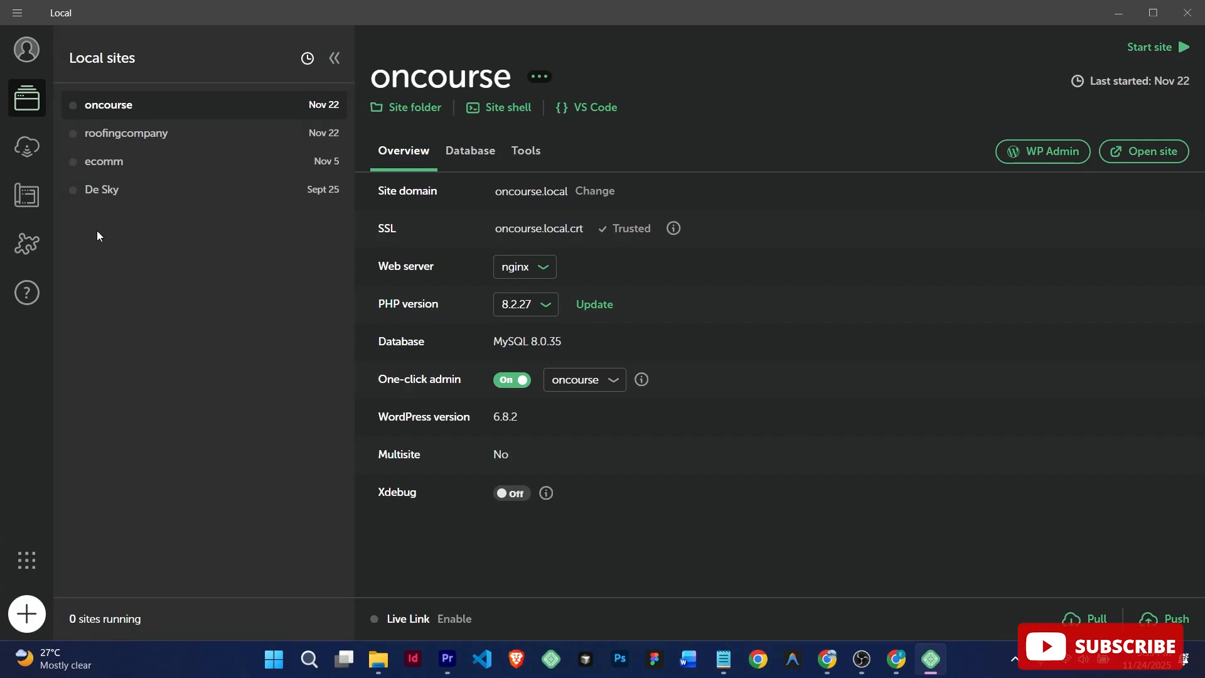
{"action": "left_click", "coordinate": [125, 134]}
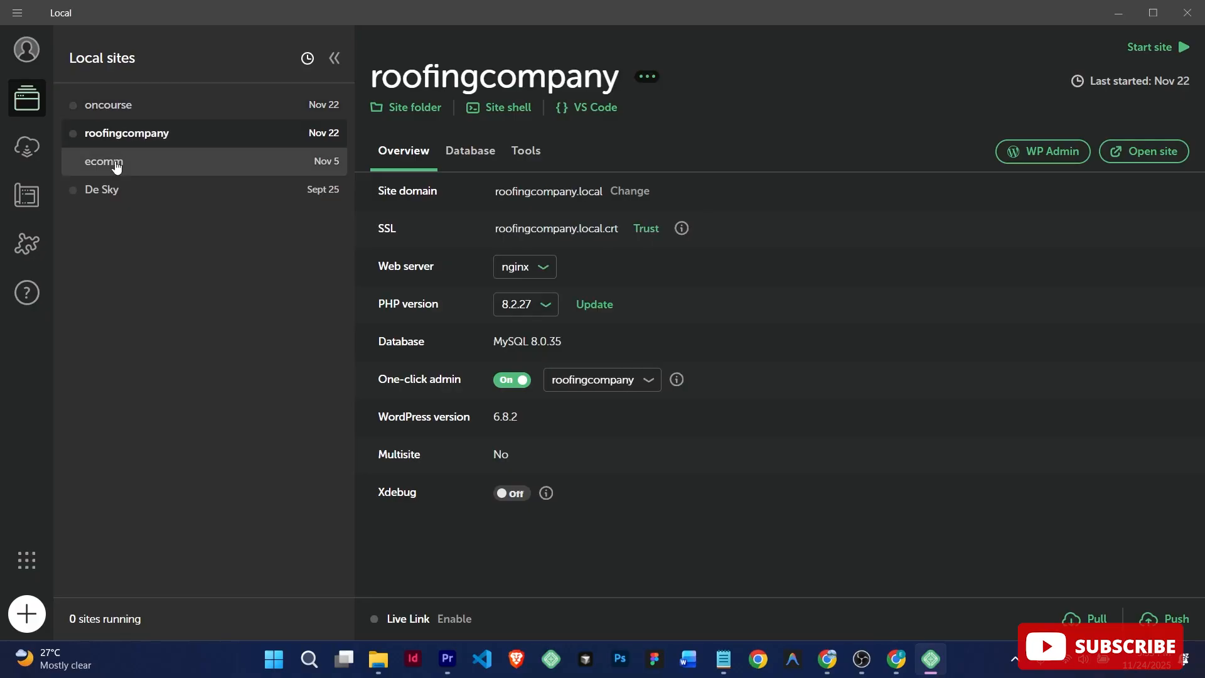
{"action": "left_click", "coordinate": [103, 163]}
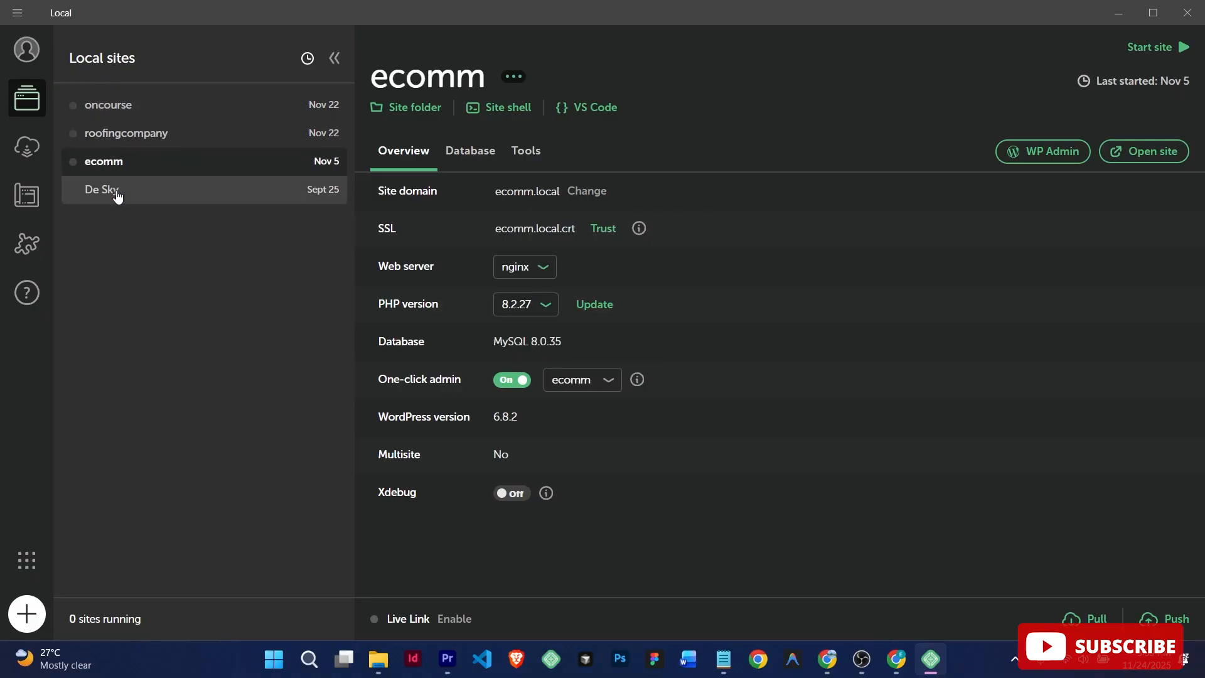
{"action": "left_click", "coordinate": [117, 196]}
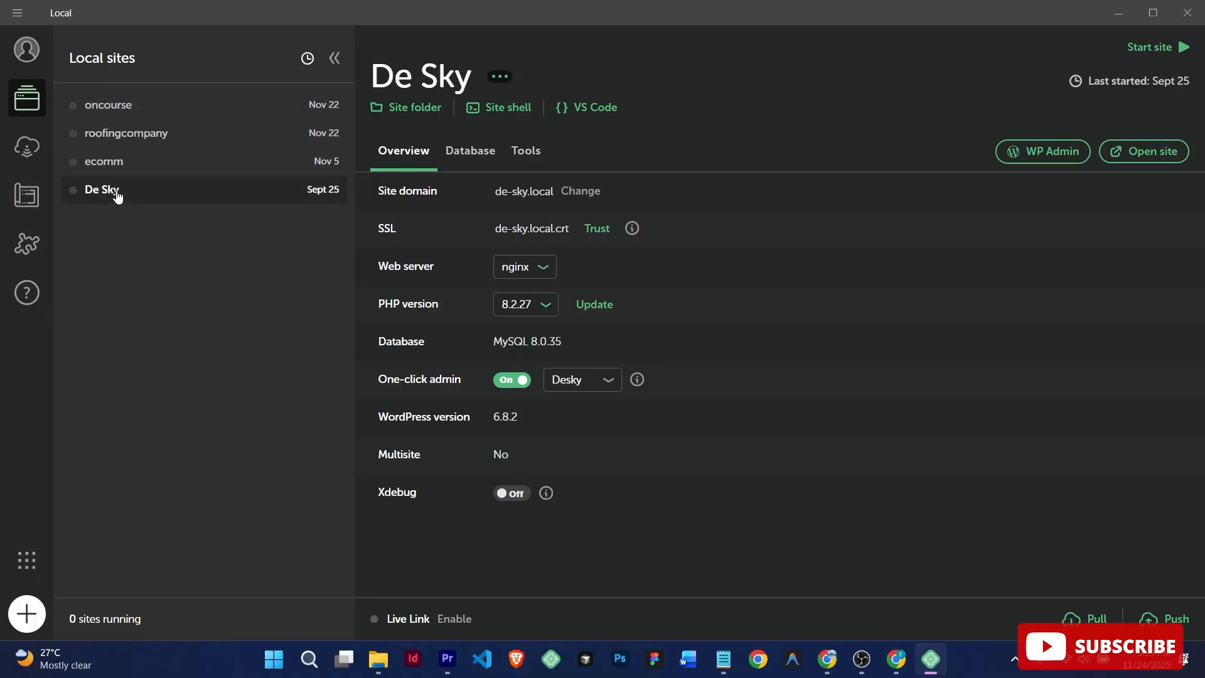
{"action": "left_click", "coordinate": [130, 162]}
{"action": "left_click", "coordinate": [138, 143]}
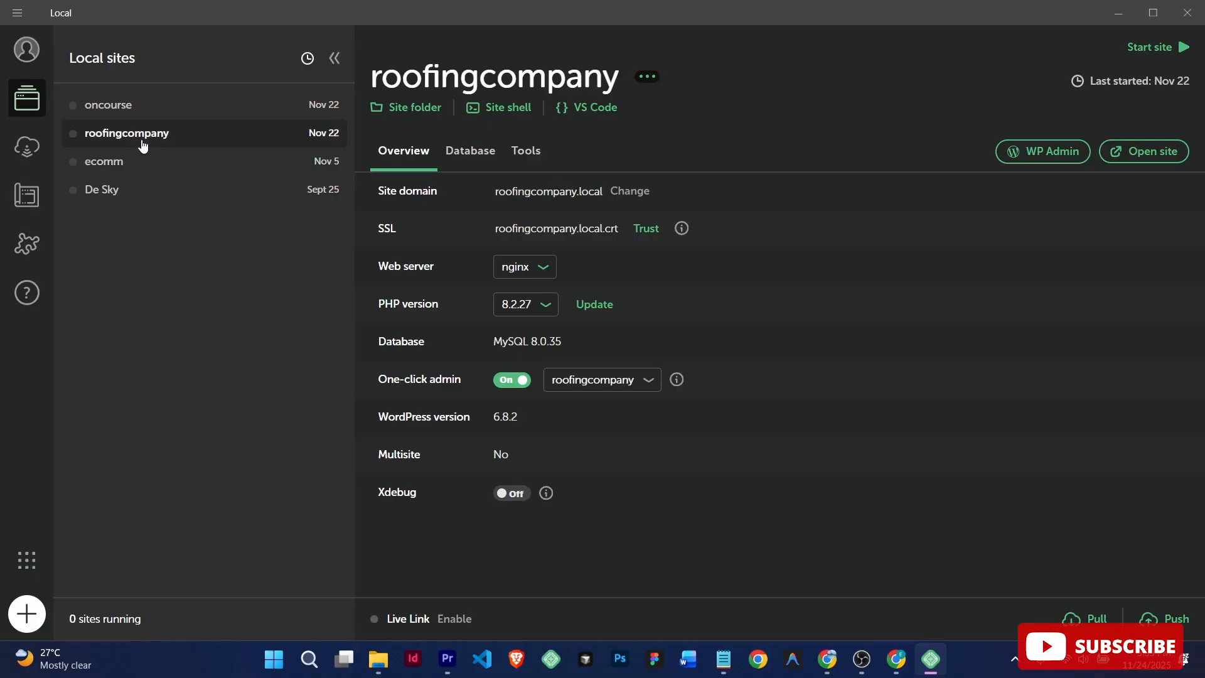
{"action": "left_click", "coordinate": [151, 105]}
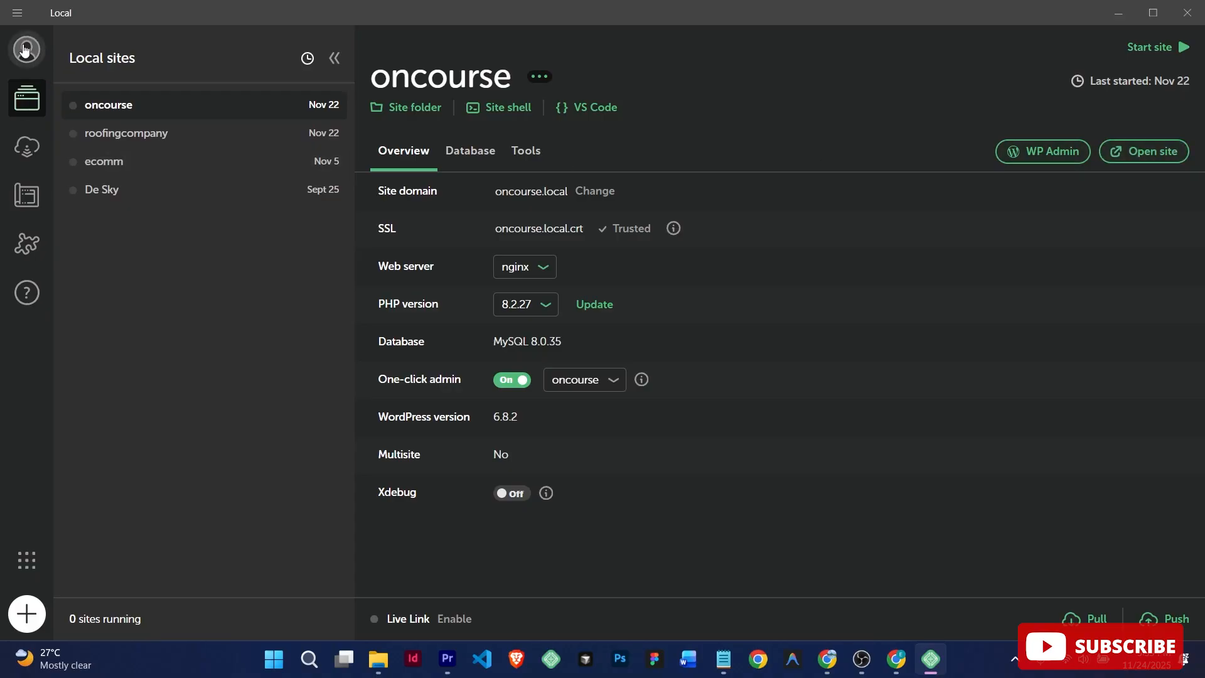
Step: Open Local's Preferences and apply the Light theme
{"action": "left_click", "coordinate": [25, 50]}
{"action": "left_click", "coordinate": [103, 85]}
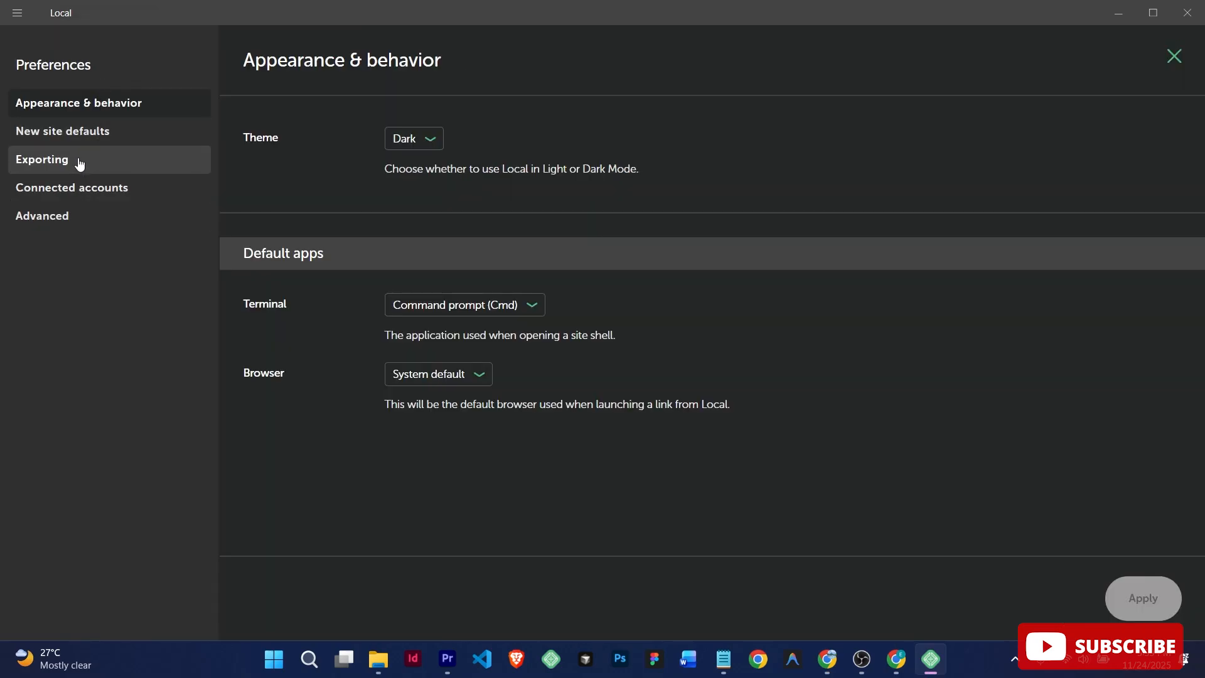
{"action": "left_click", "coordinate": [431, 138]}
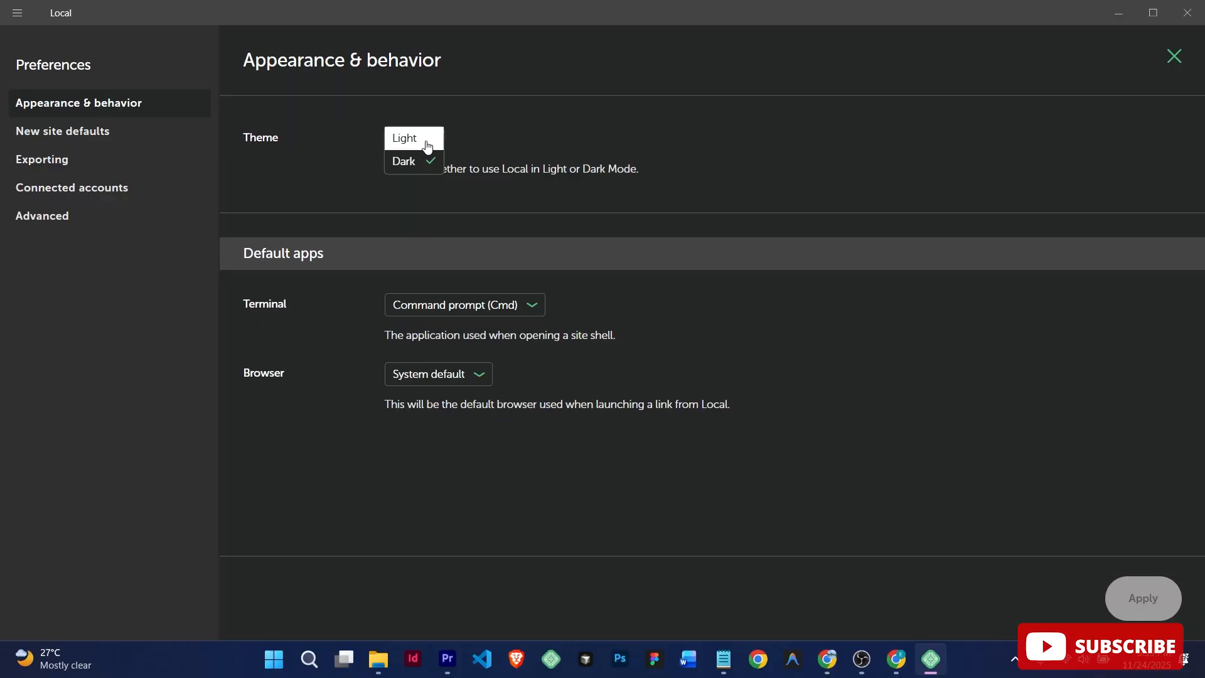
{"action": "left_click", "coordinate": [419, 138]}
{"action": "left_click", "coordinate": [432, 140]}
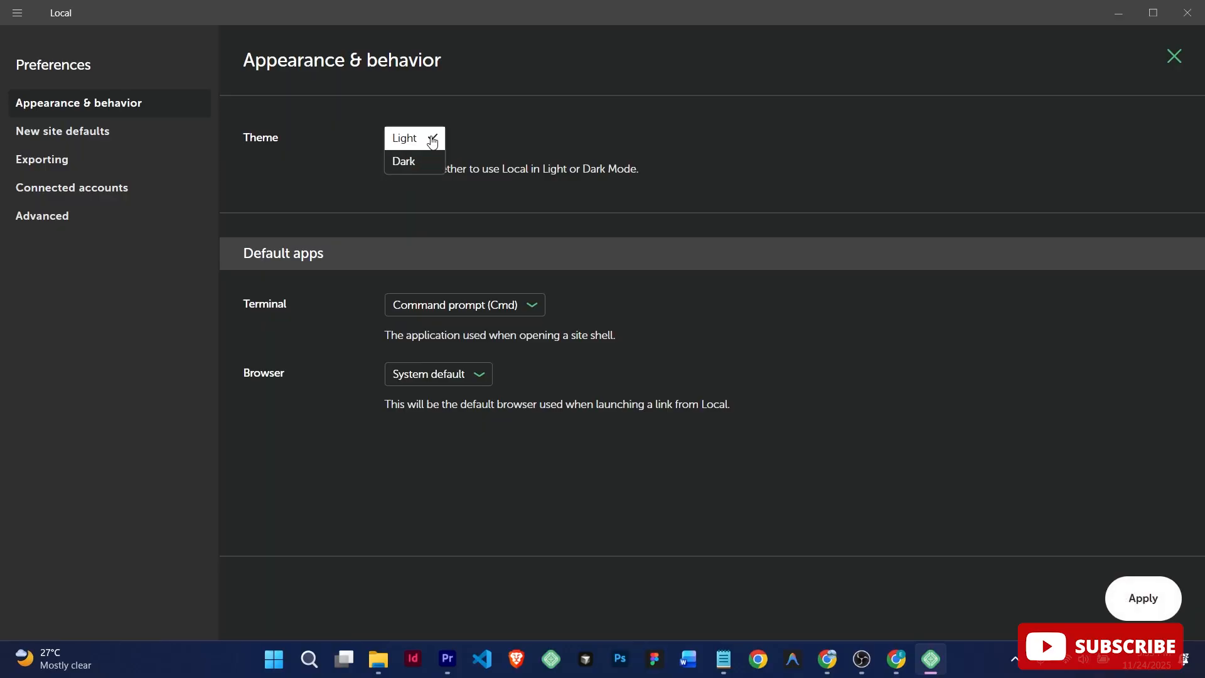
{"action": "left_click", "coordinate": [1139, 597]}
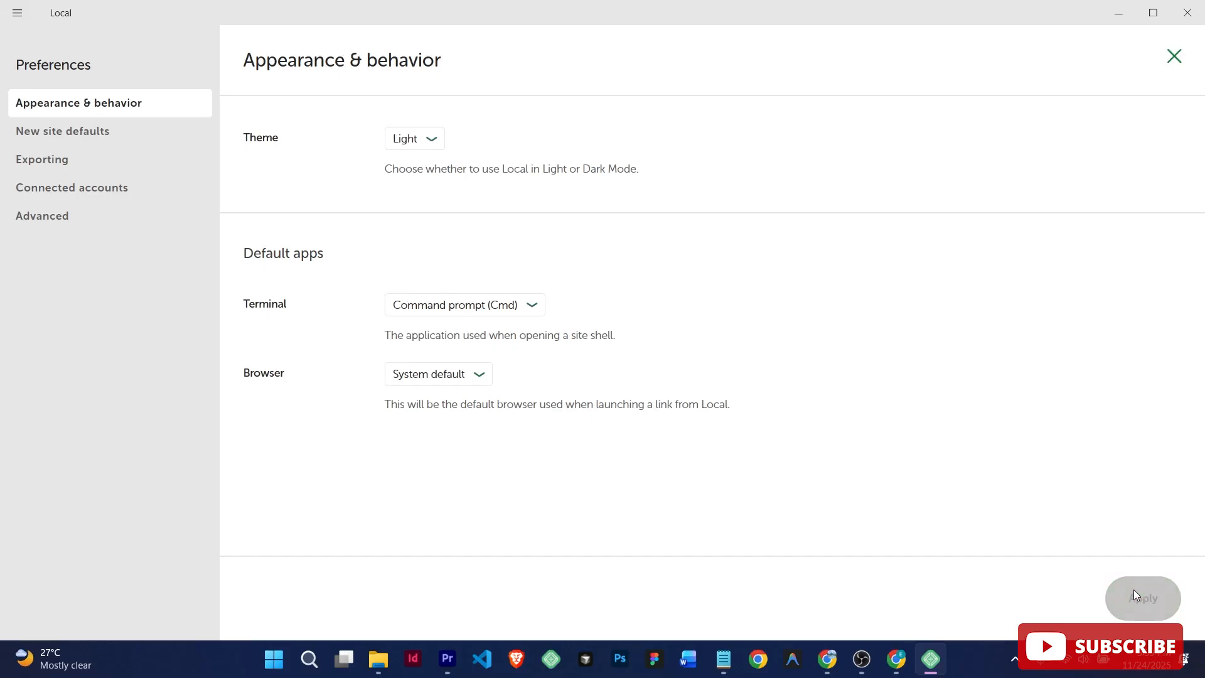
Step: Switch the theme back to Dark, apply it, then view the Exporting and Advanced settings
{"action": "left_click", "coordinate": [416, 138]}
{"action": "left_click", "coordinate": [420, 161]}
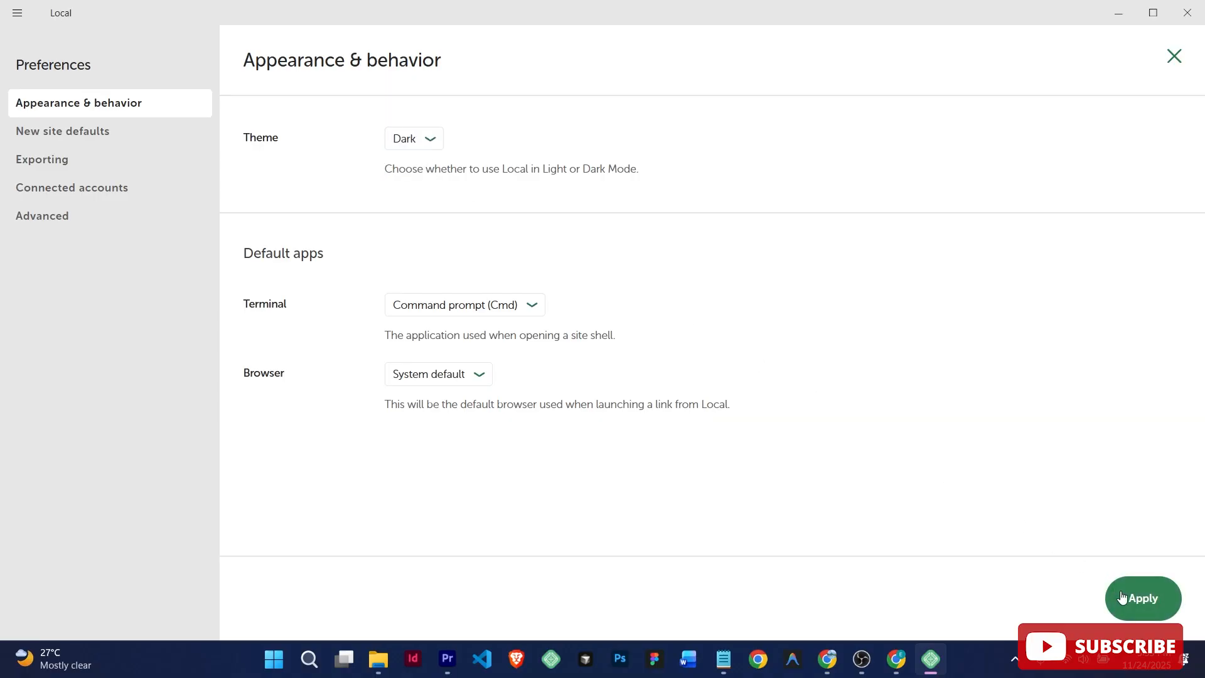
{"action": "left_click", "coordinate": [1152, 600]}
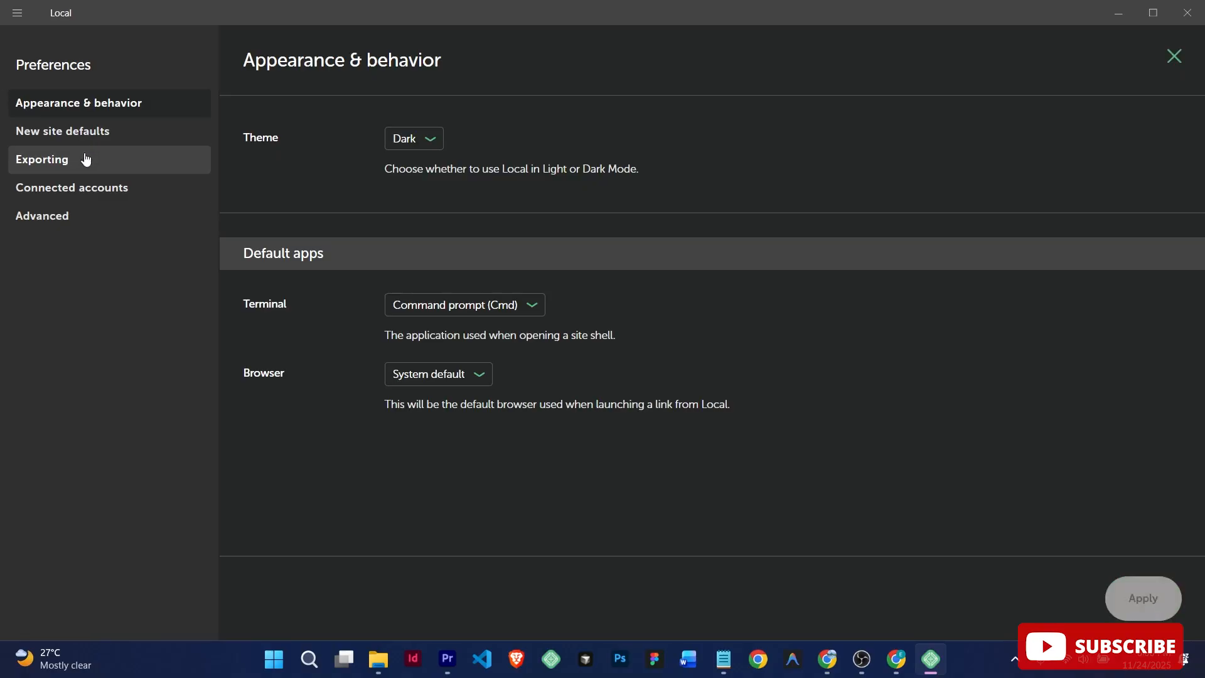
{"action": "left_click", "coordinate": [86, 160]}
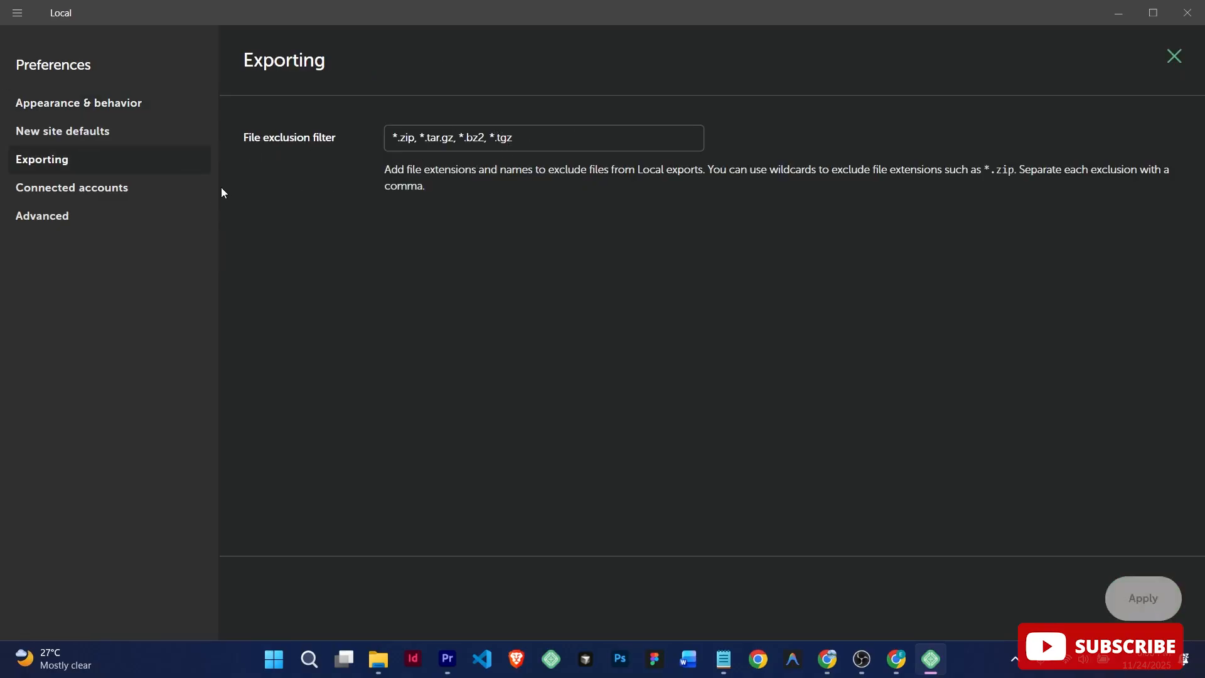
{"action": "left_click", "coordinate": [73, 221]}
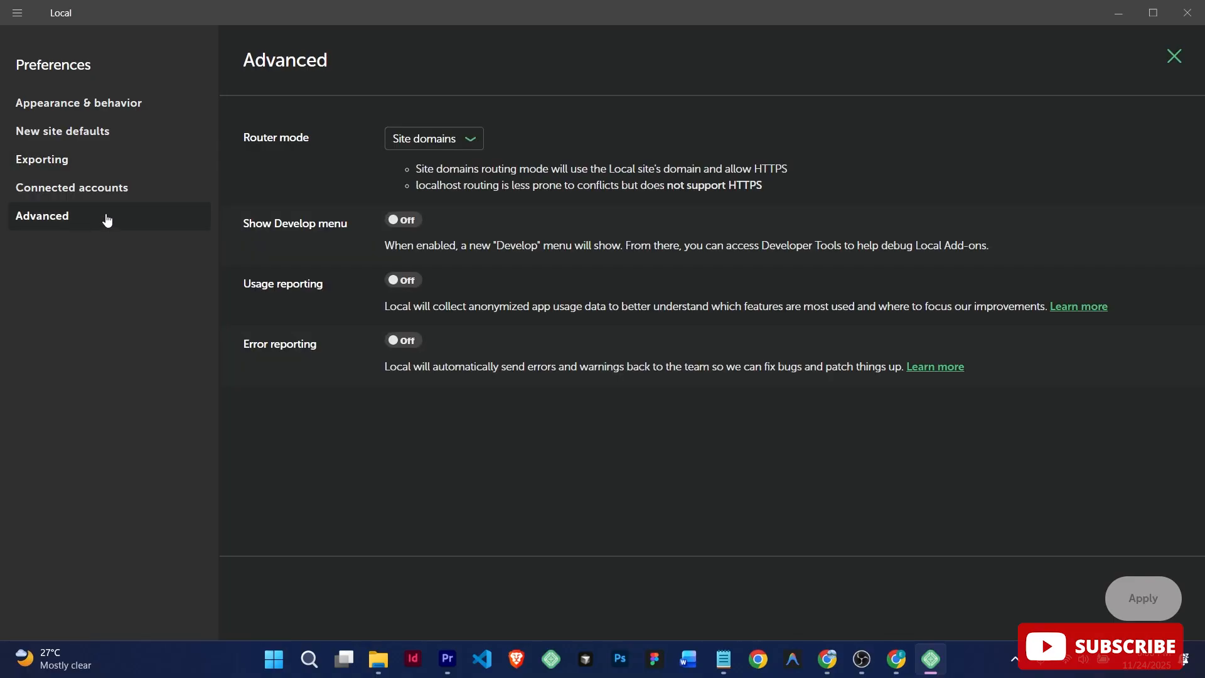
Step: Open and dismiss the main menu, then close Preferences to return to the oncourse overview
{"action": "left_click", "coordinate": [19, 14]}
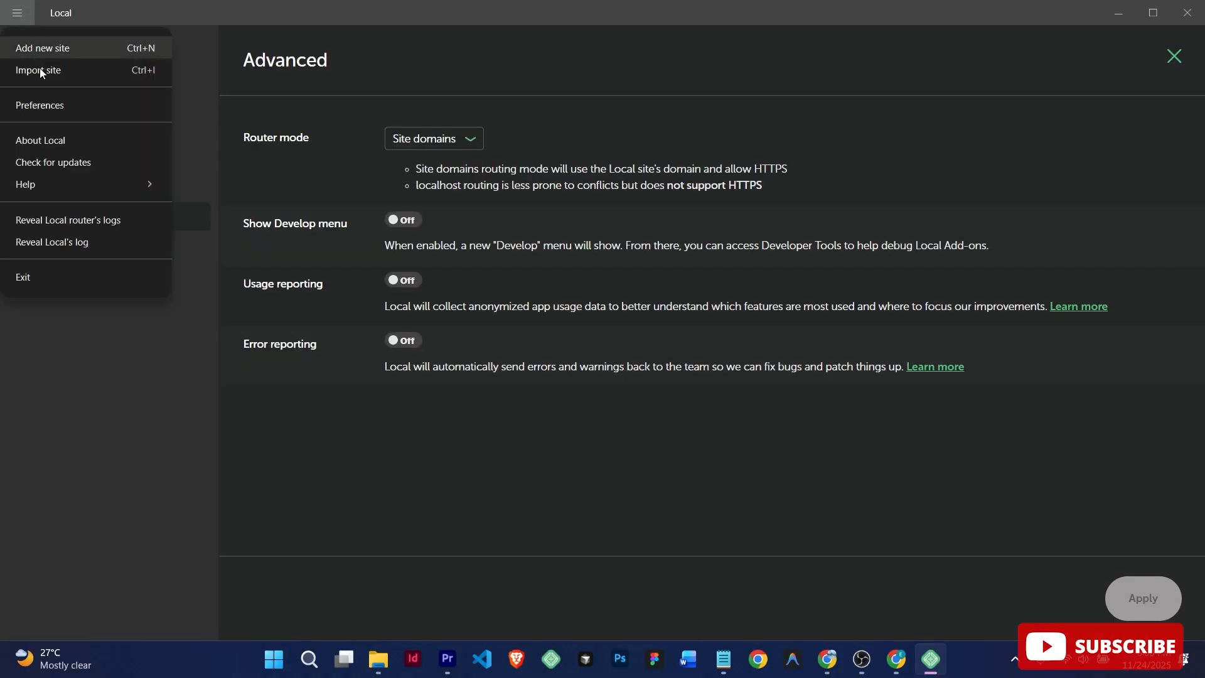
{"action": "left_click", "coordinate": [89, 363]}
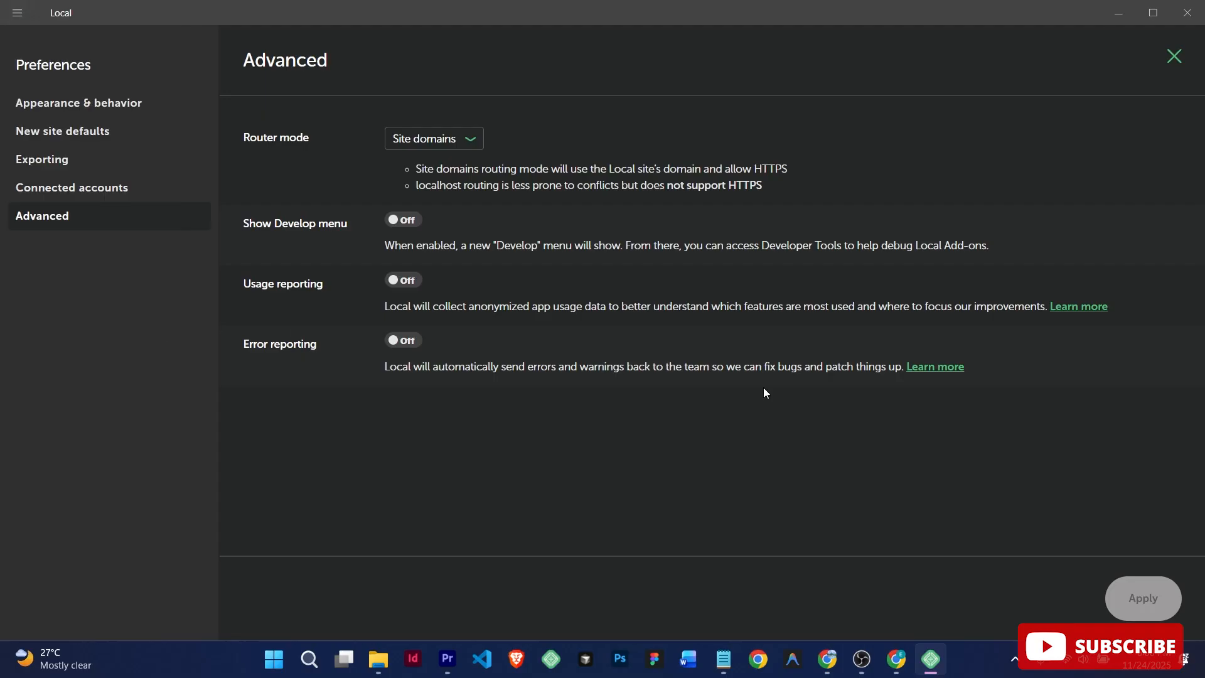
{"action": "left_click", "coordinate": [1174, 56]}
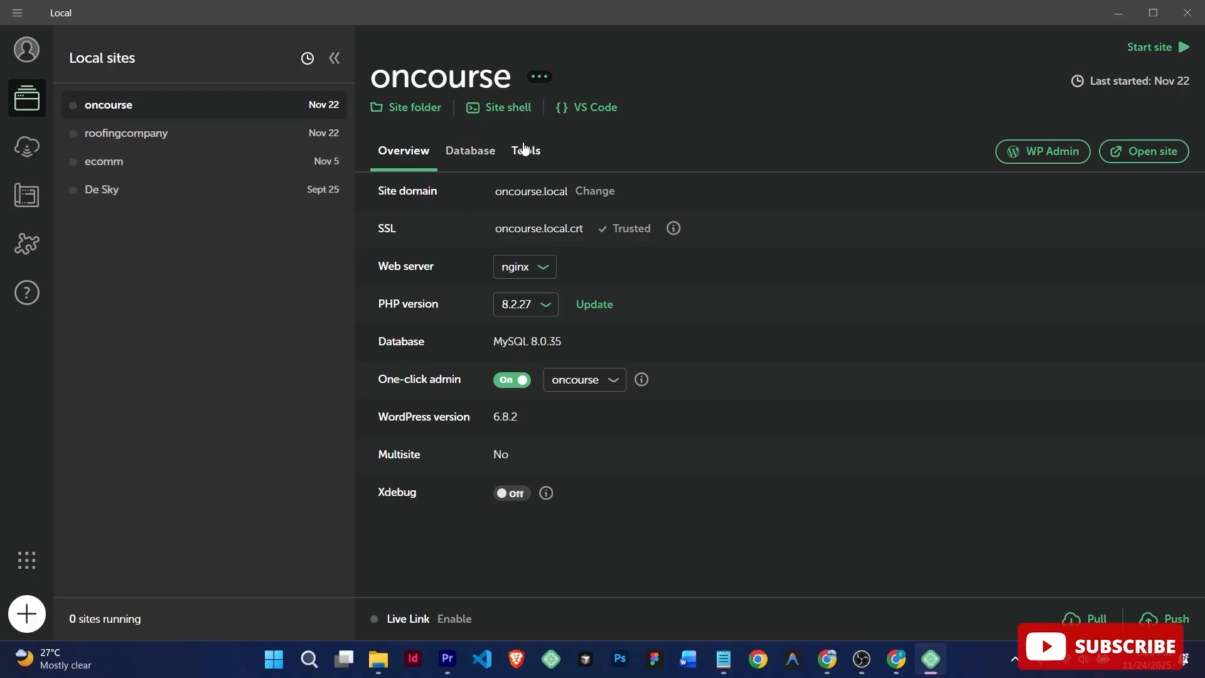
Step: Start adding a new Local site and continue with 'Create a new site'
{"action": "left_click", "coordinate": [27, 613]}
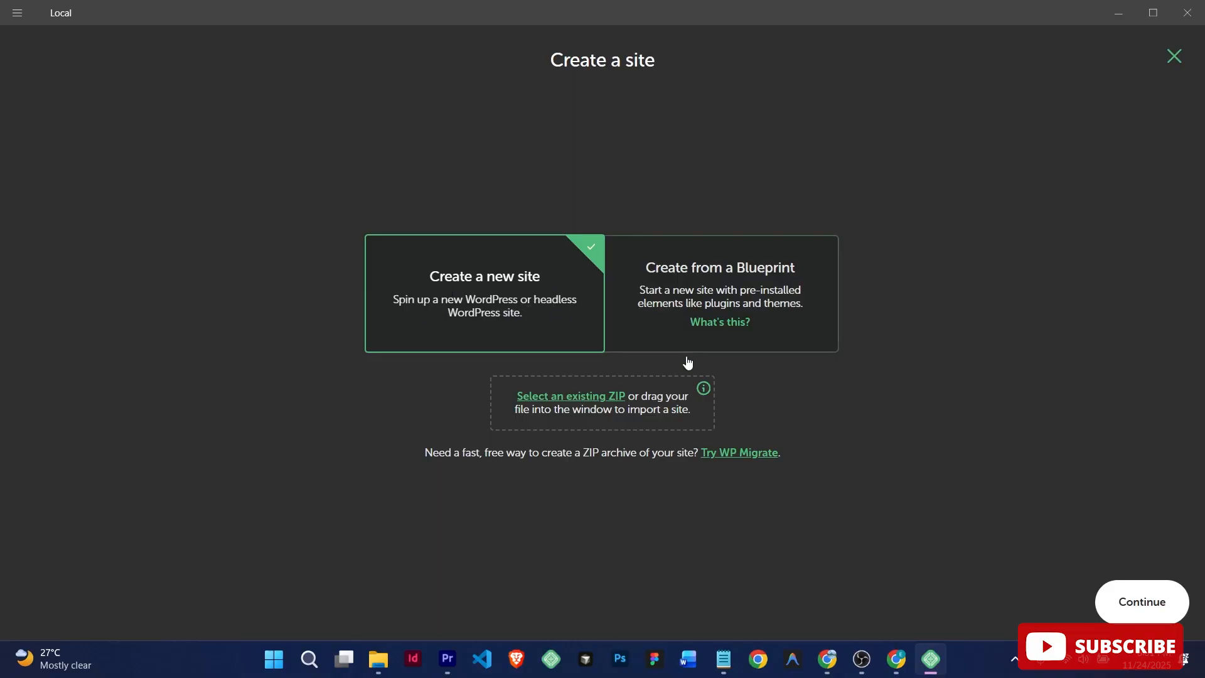
{"action": "left_click", "coordinate": [1168, 612]}
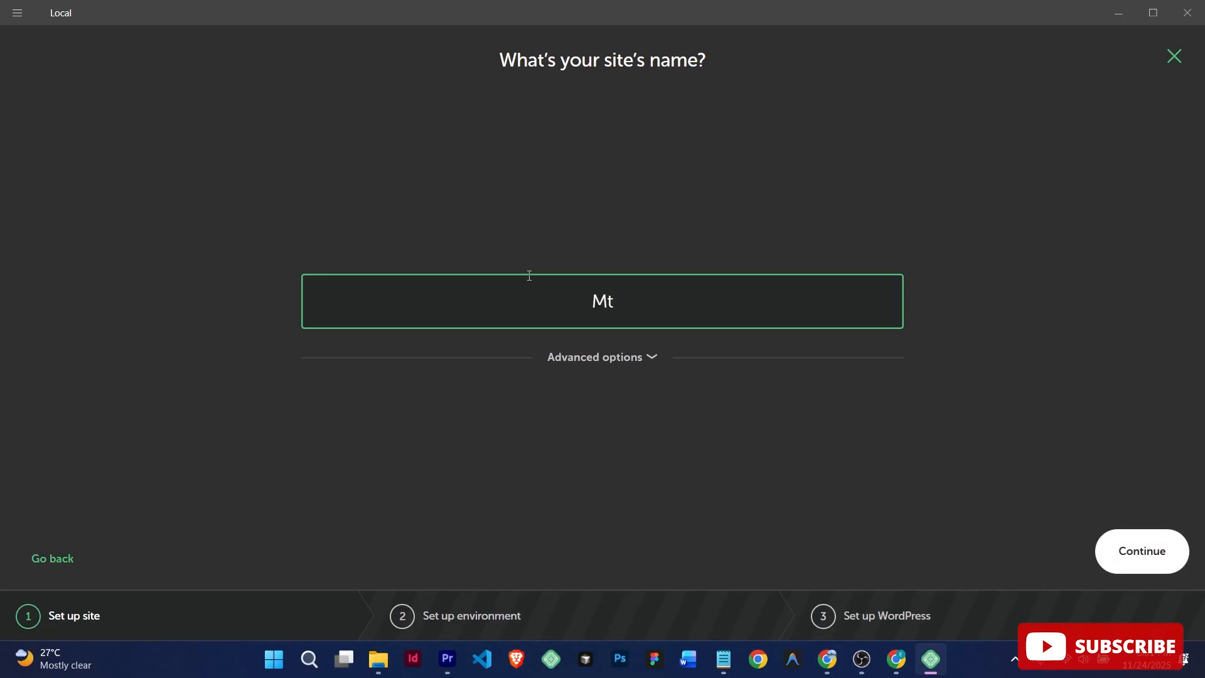
Step: Name the site 'My site' and reveal its advanced domain and path options
{"action": "key", "text": "BackSpace"}
{"action": "type", "text": "y site"}
{"action": "left_click", "coordinate": [656, 359]}
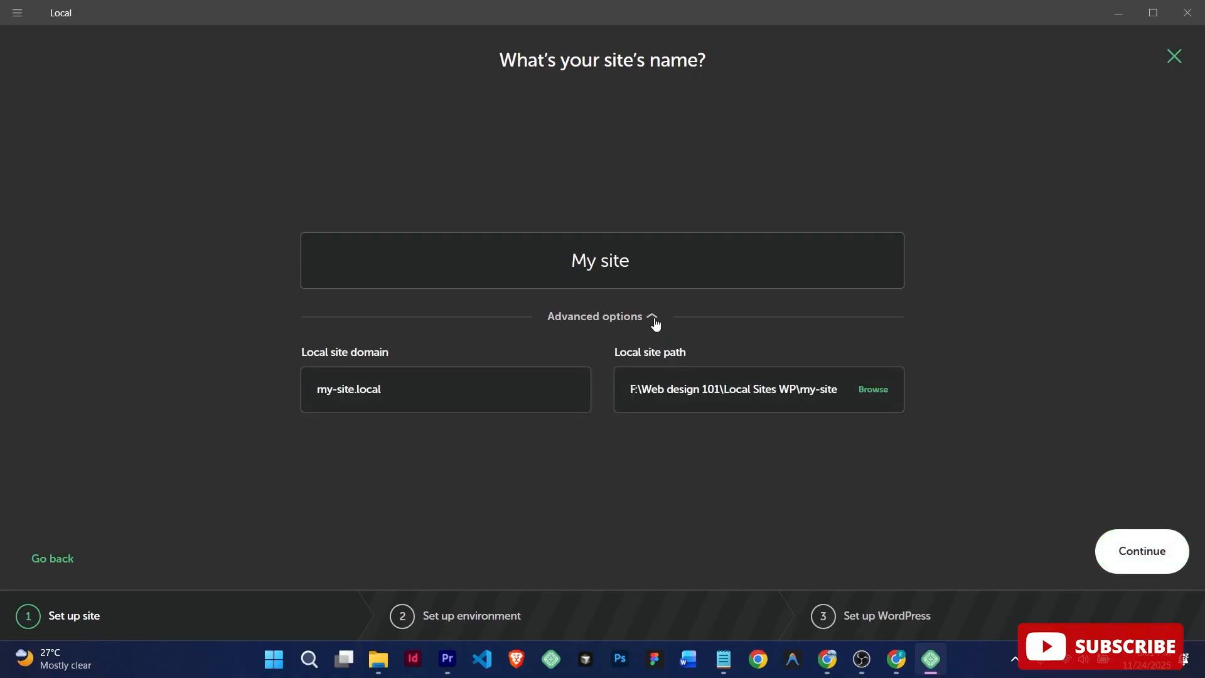
Step: Keep the suggested site path and domain my-site.local, then continue to the environment step
{"action": "left_click", "coordinate": [874, 390]}
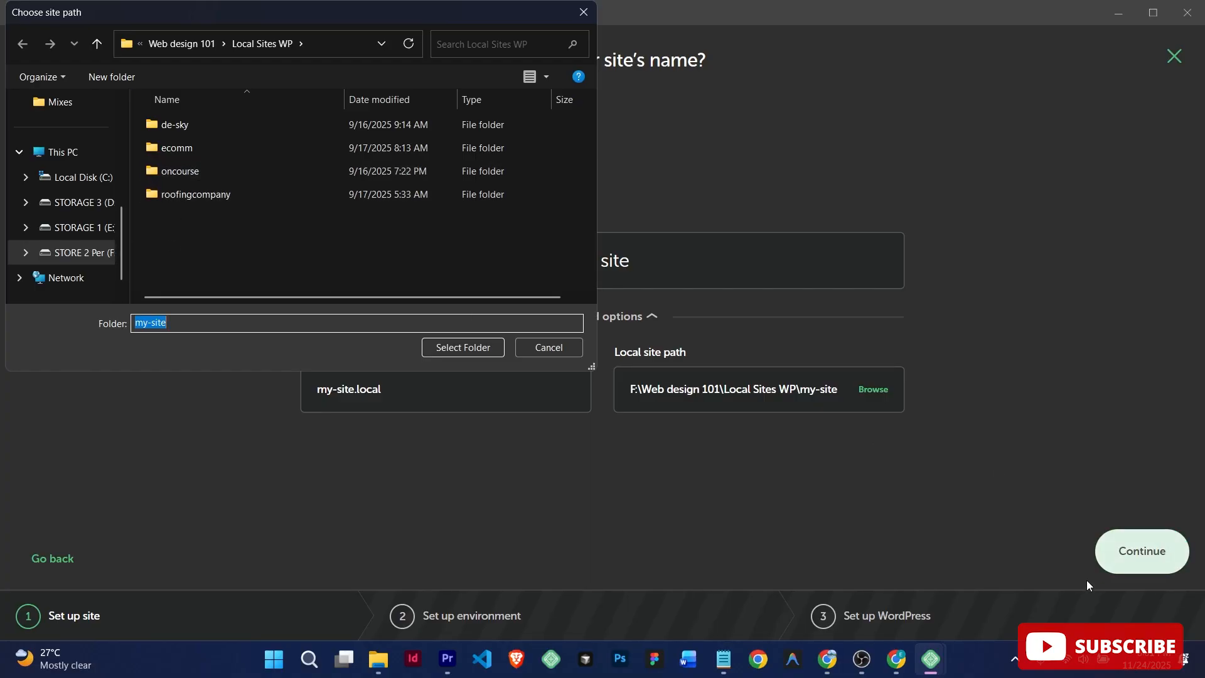
{"action": "left_click", "coordinate": [1084, 659]}
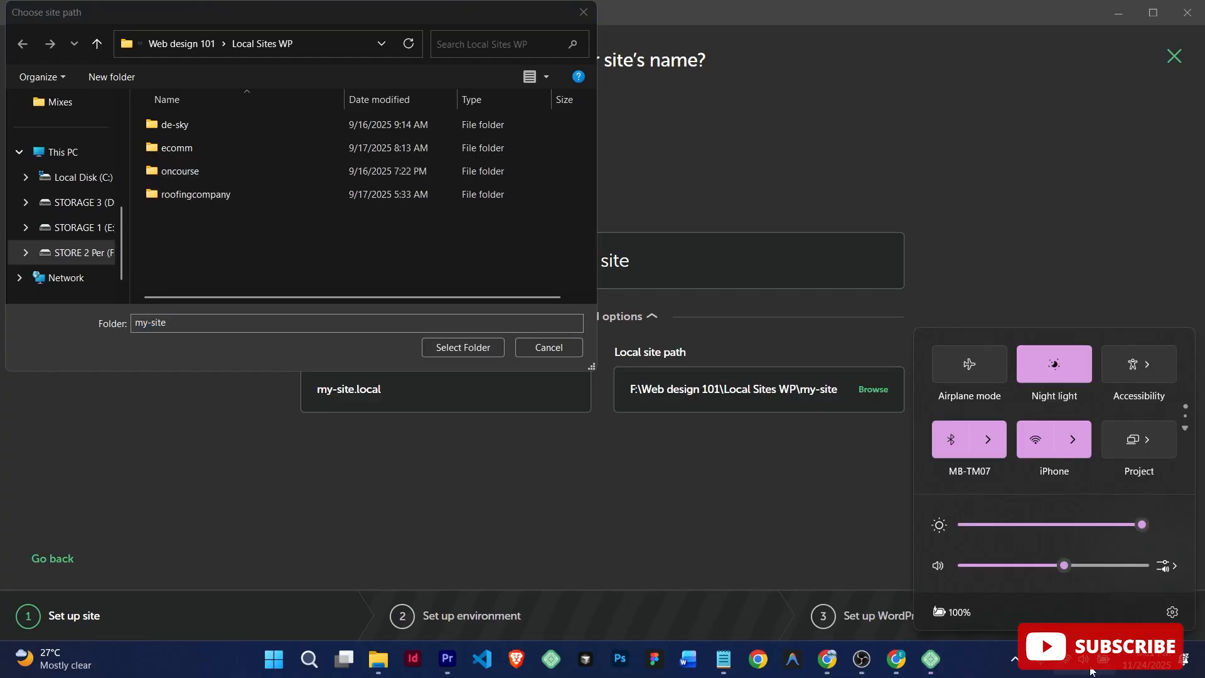
{"action": "left_click", "coordinate": [1044, 370]}
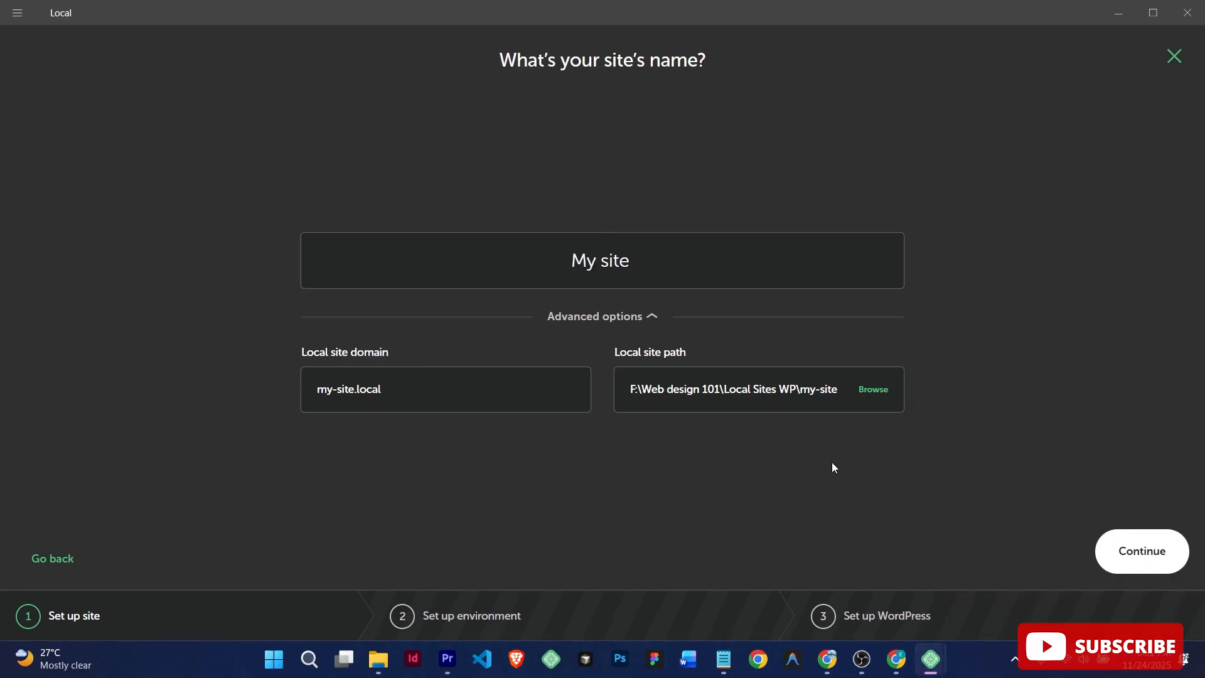
{"action": "left_click", "coordinate": [877, 393]}
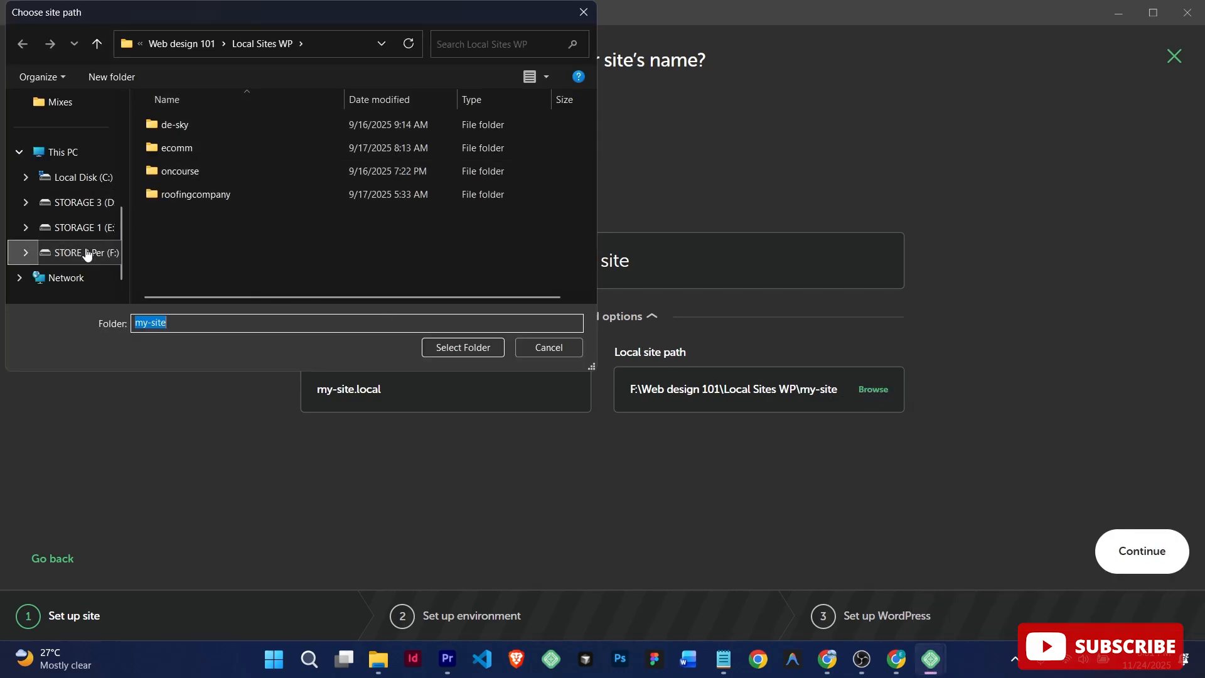
{"action": "left_click", "coordinate": [548, 348]}
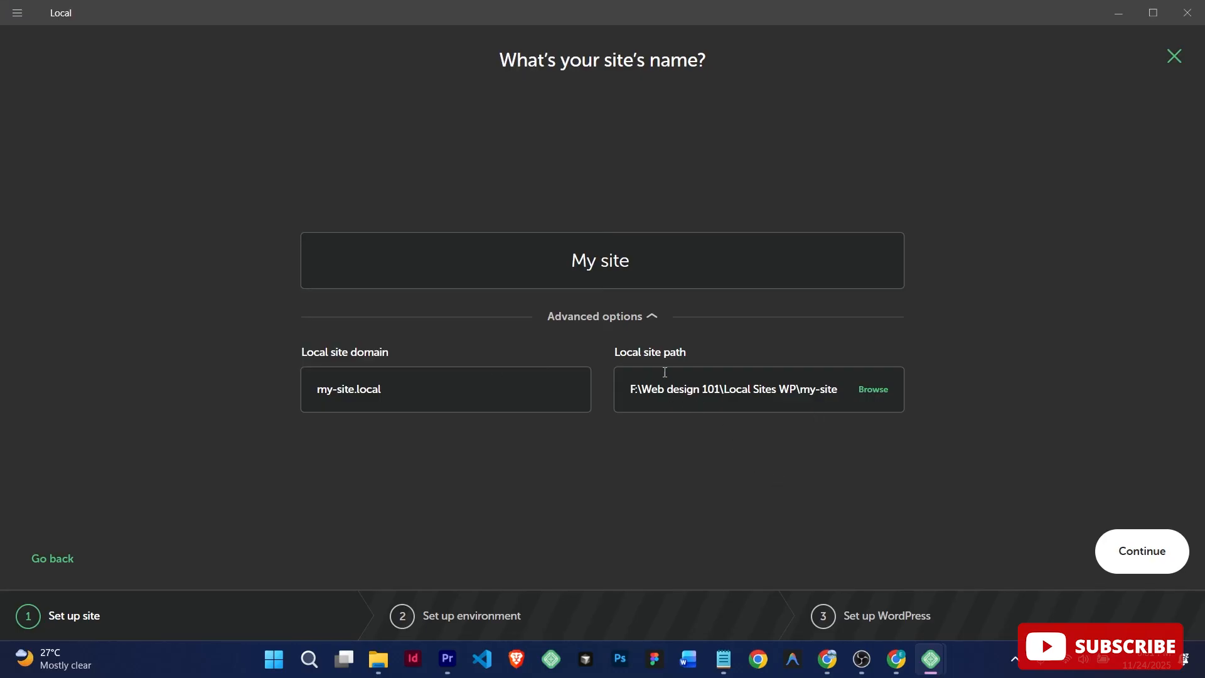
{"action": "left_click", "coordinate": [433, 396]}
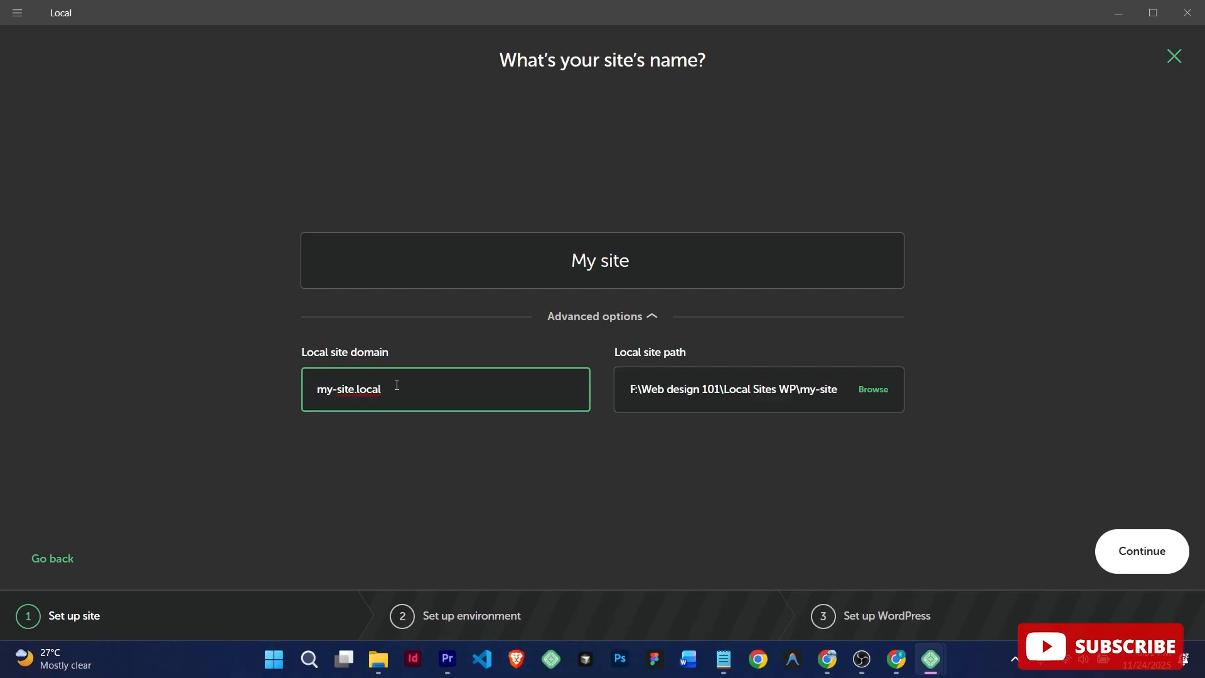
{"action": "left_click", "coordinate": [986, 502]}
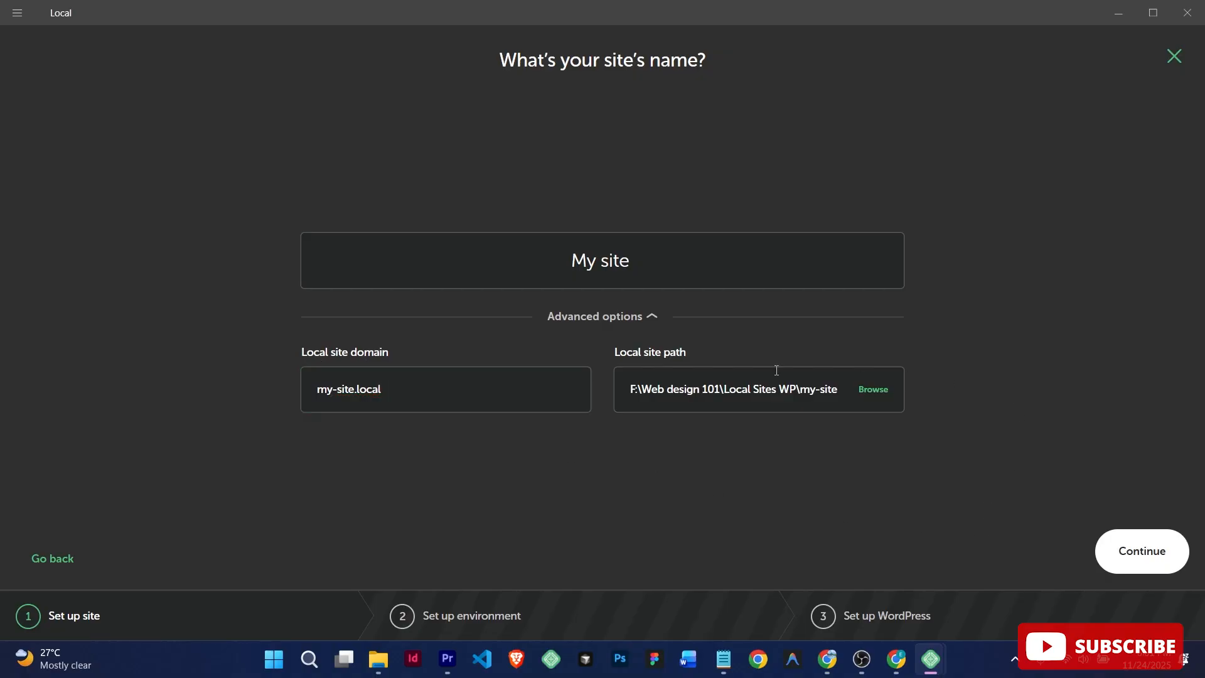
{"action": "left_click", "coordinate": [1149, 551]}
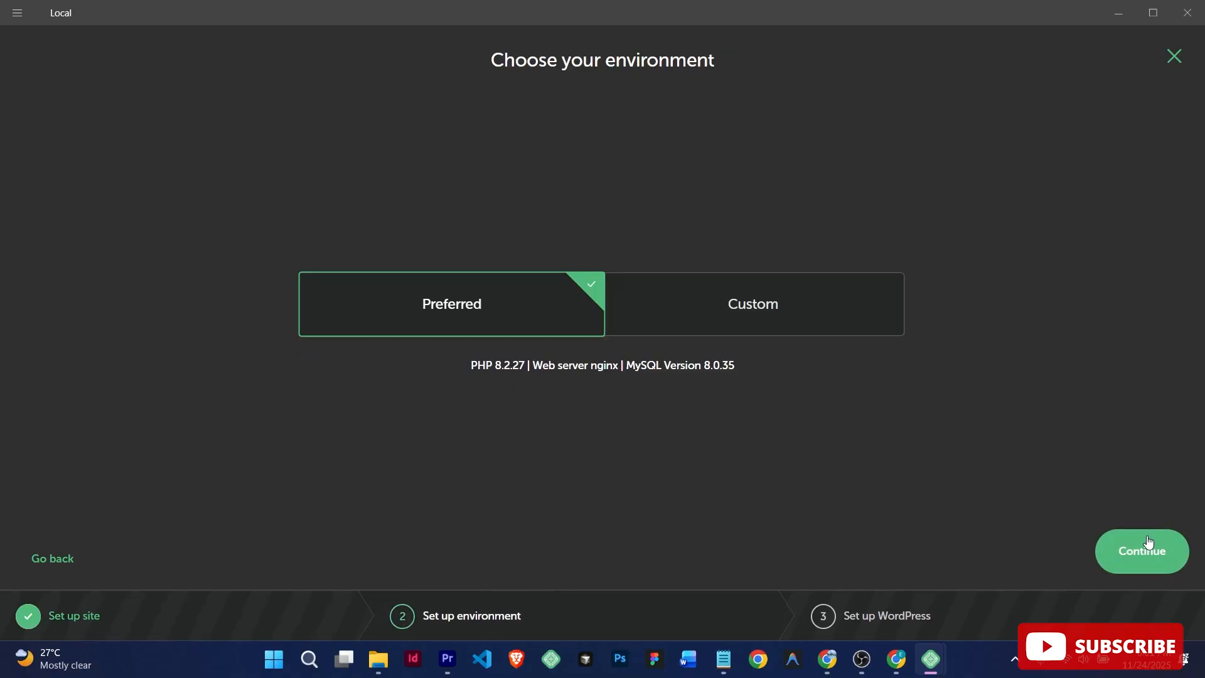
Step: Browse the Custom PHP versions, then keep Preferred (PHP 8.2.27, nginx, MySQL 8.0.35) and continue
{"action": "left_click", "coordinate": [758, 317]}
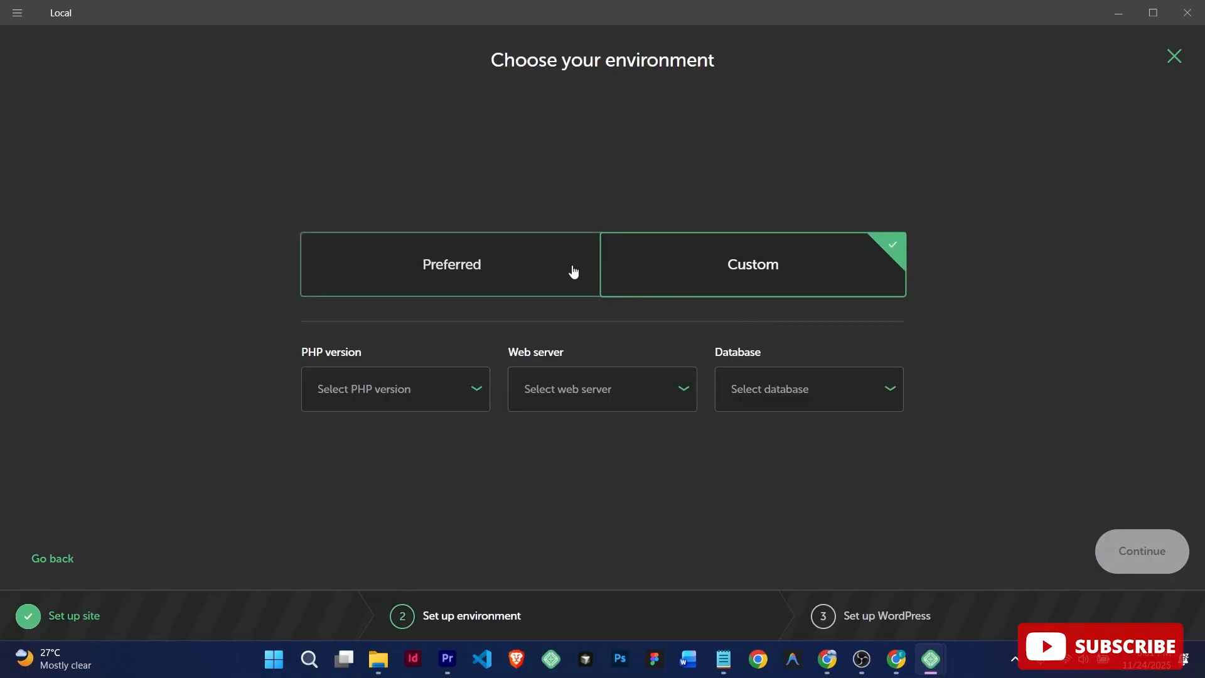
{"action": "left_click", "coordinate": [531, 274]}
{"action": "left_click", "coordinate": [761, 291]}
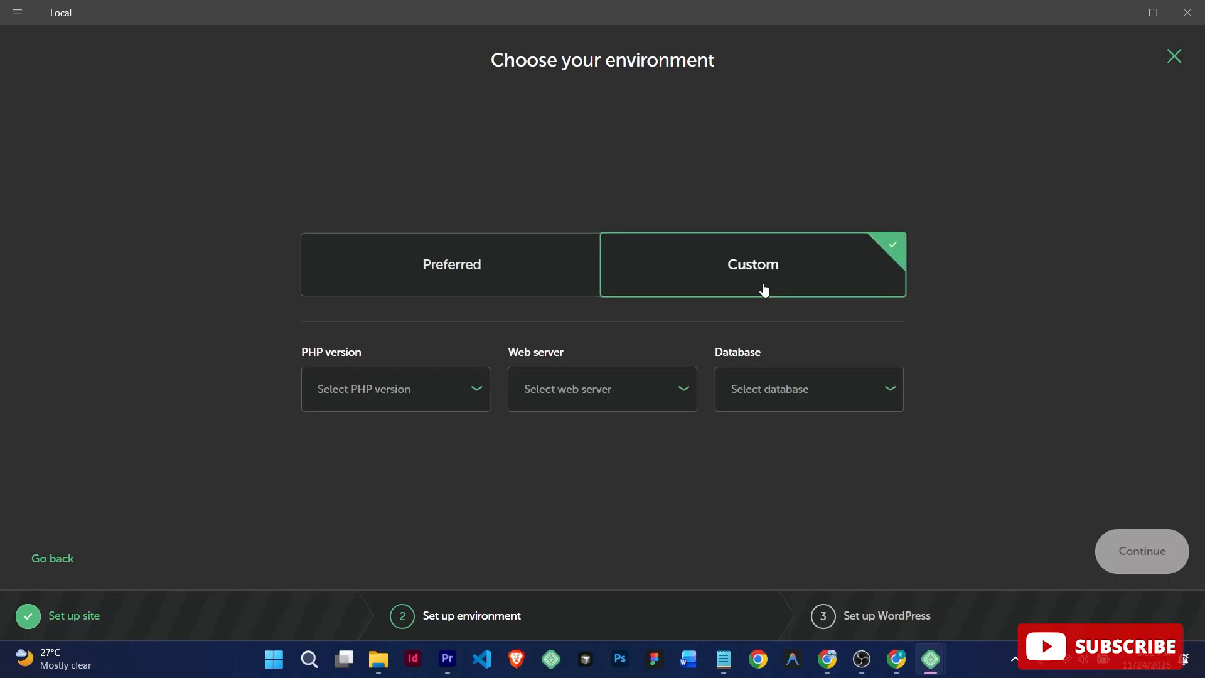
{"action": "left_click", "coordinate": [417, 390]}
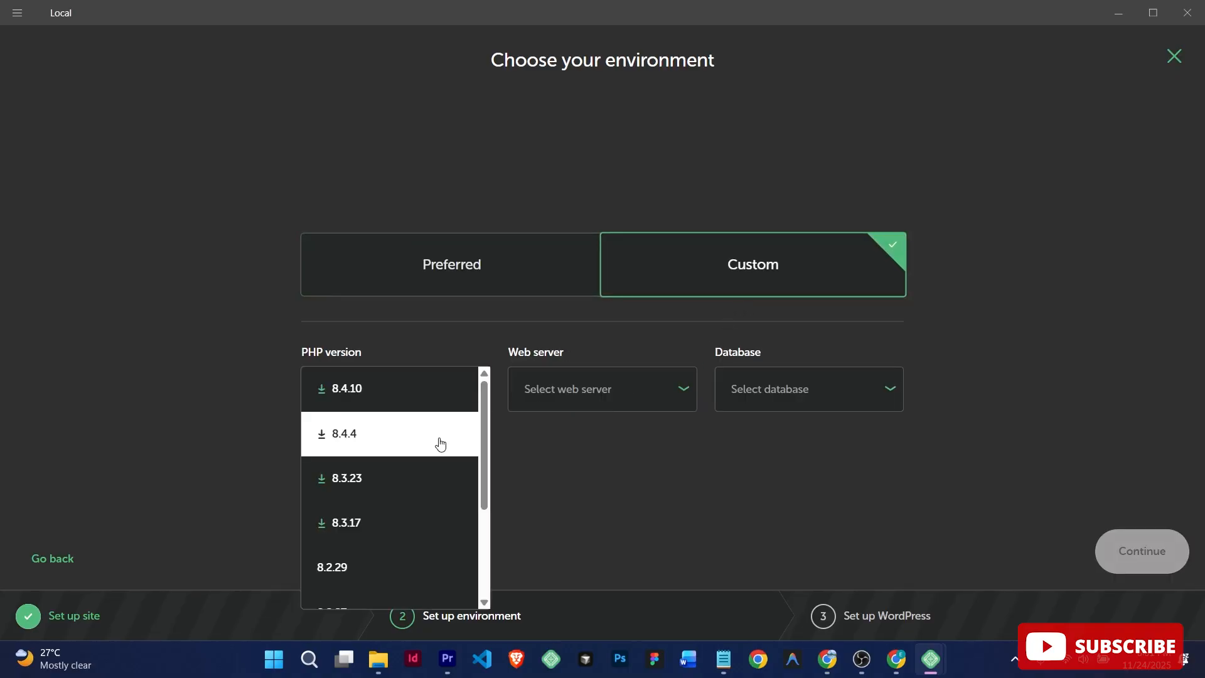
{"action": "scroll", "coordinate": [452, 512], "scroll_direction": "down", "scroll_amount": 3}
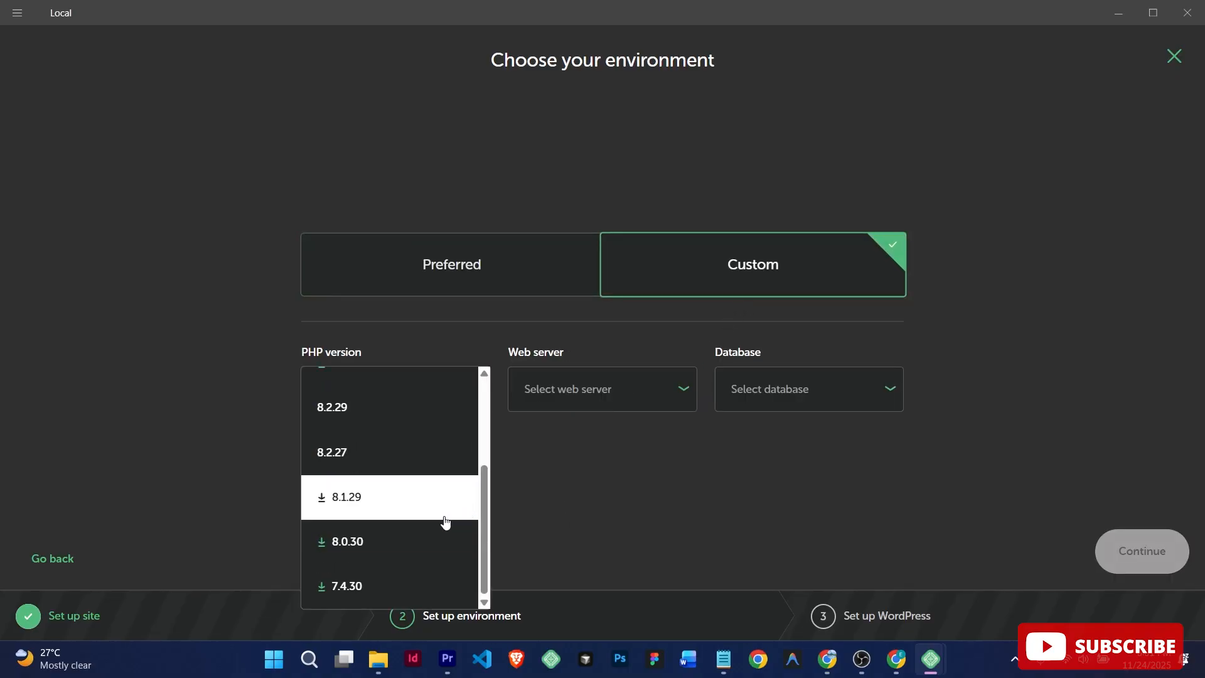
{"action": "scroll", "coordinate": [444, 520], "scroll_direction": "up", "scroll_amount": 3}
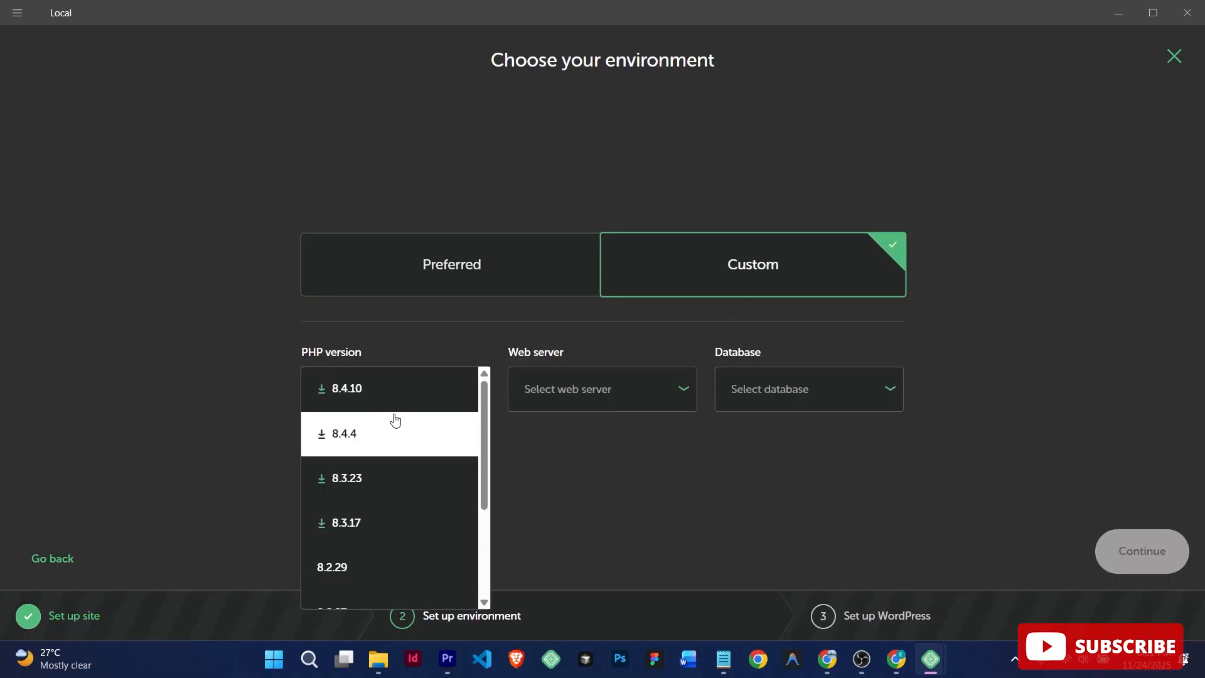
{"action": "left_click", "coordinate": [579, 520]}
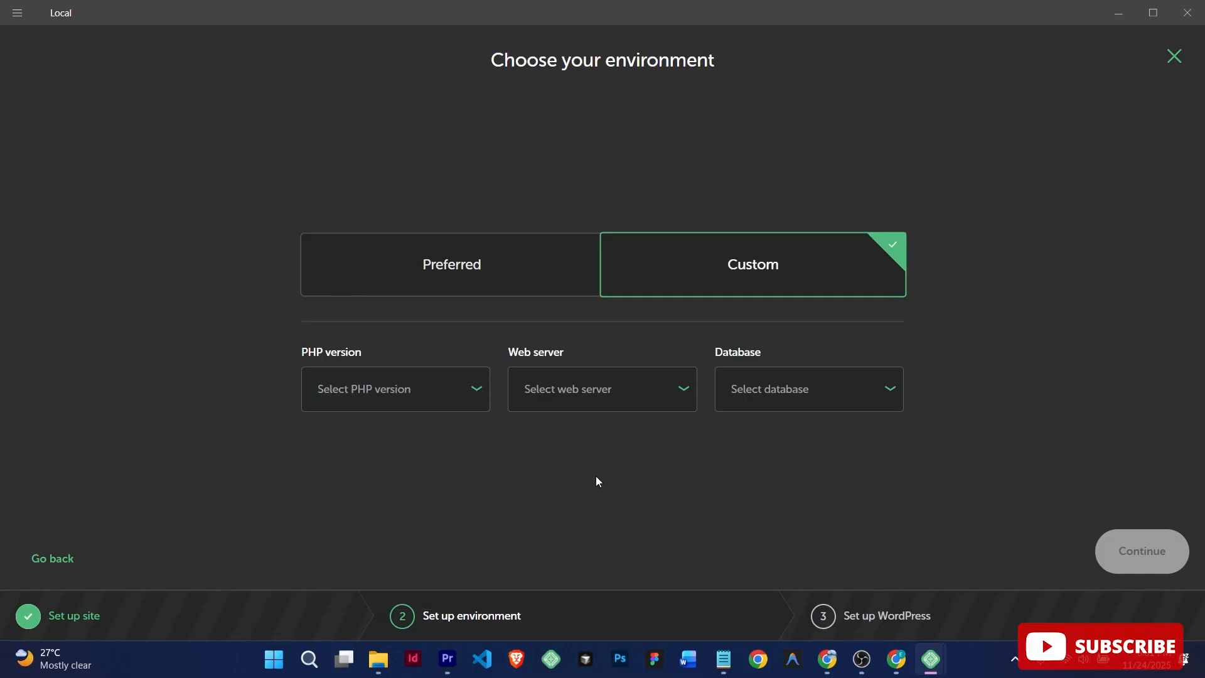
{"action": "left_click", "coordinate": [533, 282]}
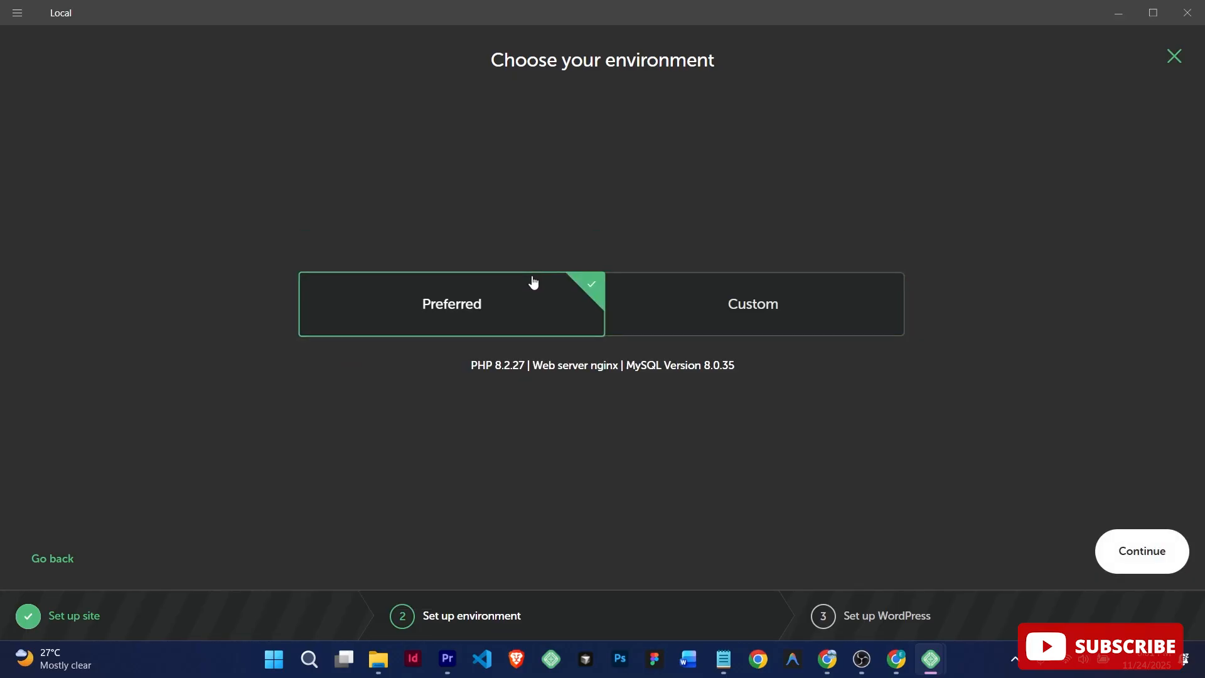
{"action": "left_click", "coordinate": [1155, 544]}
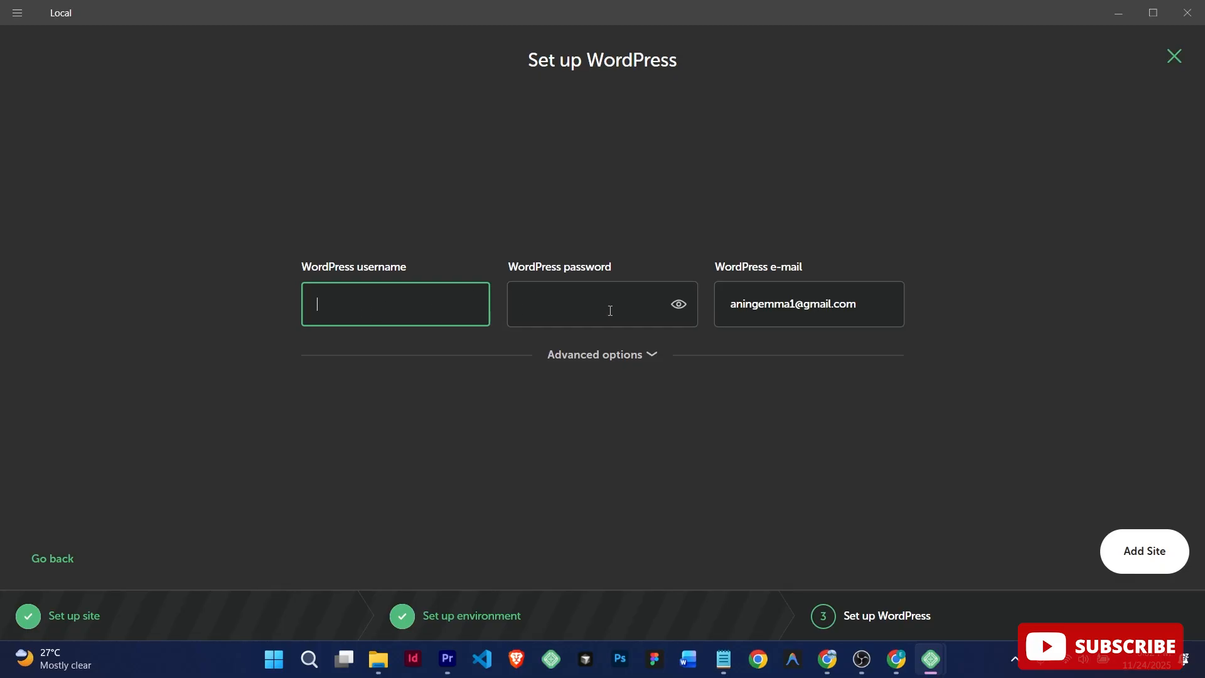
Step: Inspect the existing WordPress e-mail address, leaving it unchanged
{"action": "left_click", "coordinate": [796, 312]}
{"action": "double_click", "coordinate": [819, 307]}
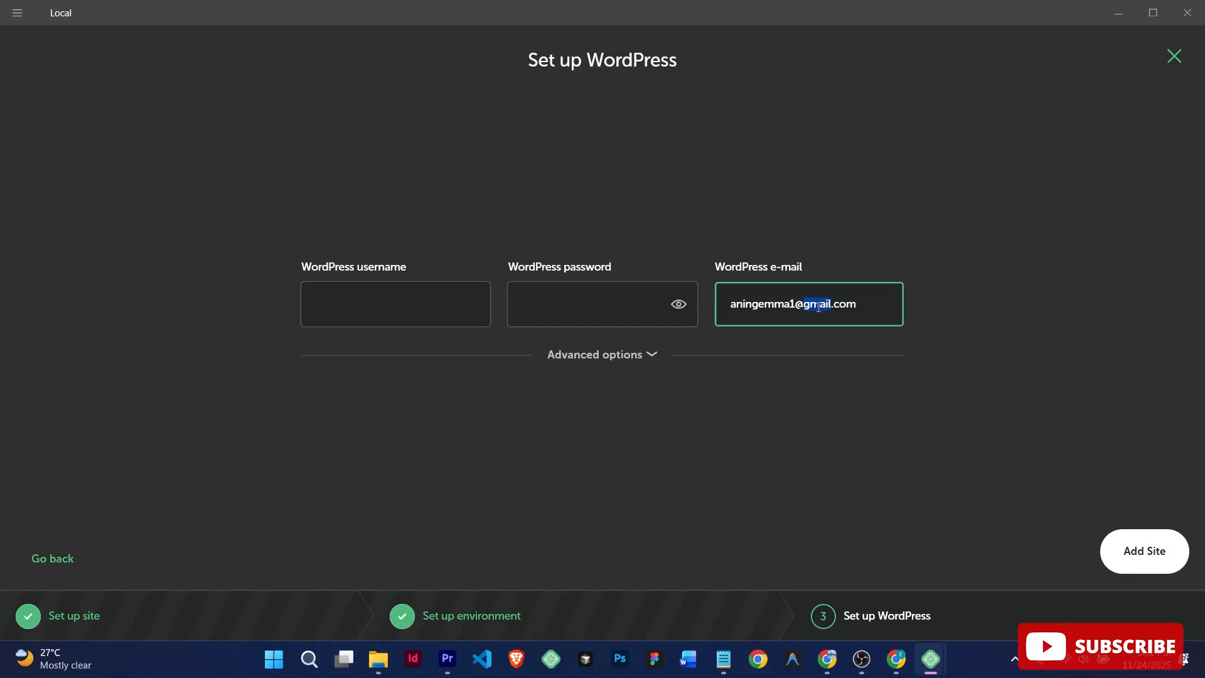
{"action": "triple_click", "coordinate": [819, 307]}
{"action": "left_click", "coordinate": [881, 304]}
{"action": "left_click_drag", "start_coordinate": [866, 303], "coordinate": [732, 303]}
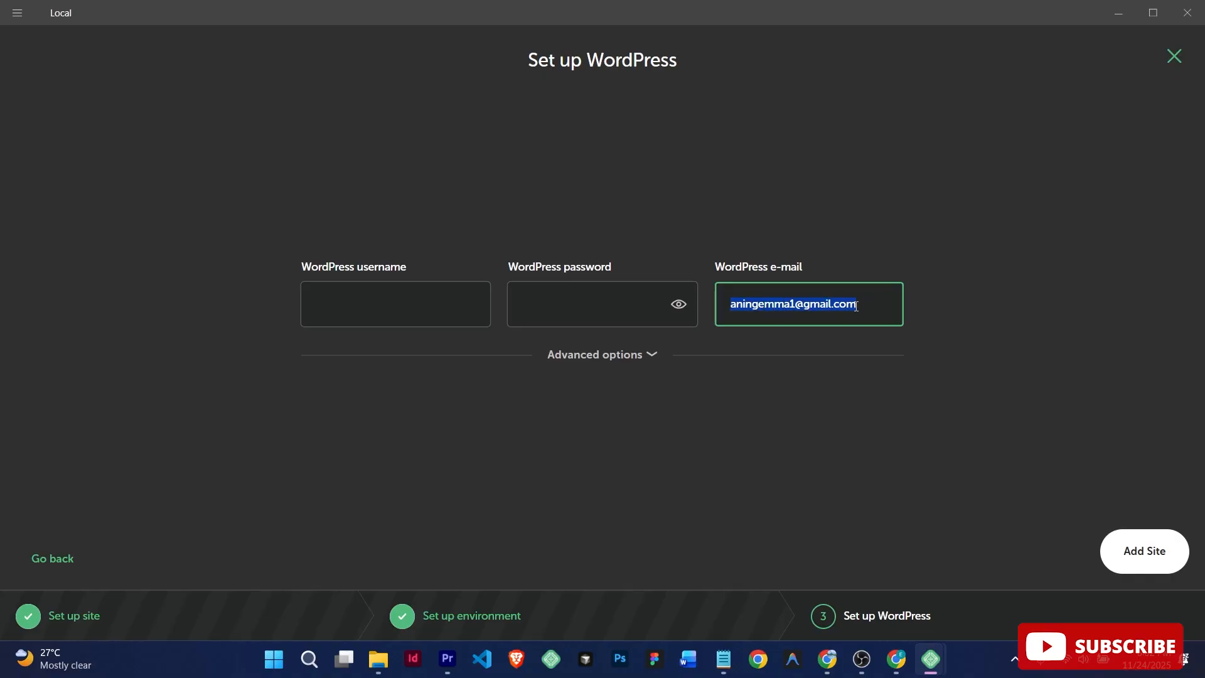
{"action": "left_click", "coordinate": [866, 307]}
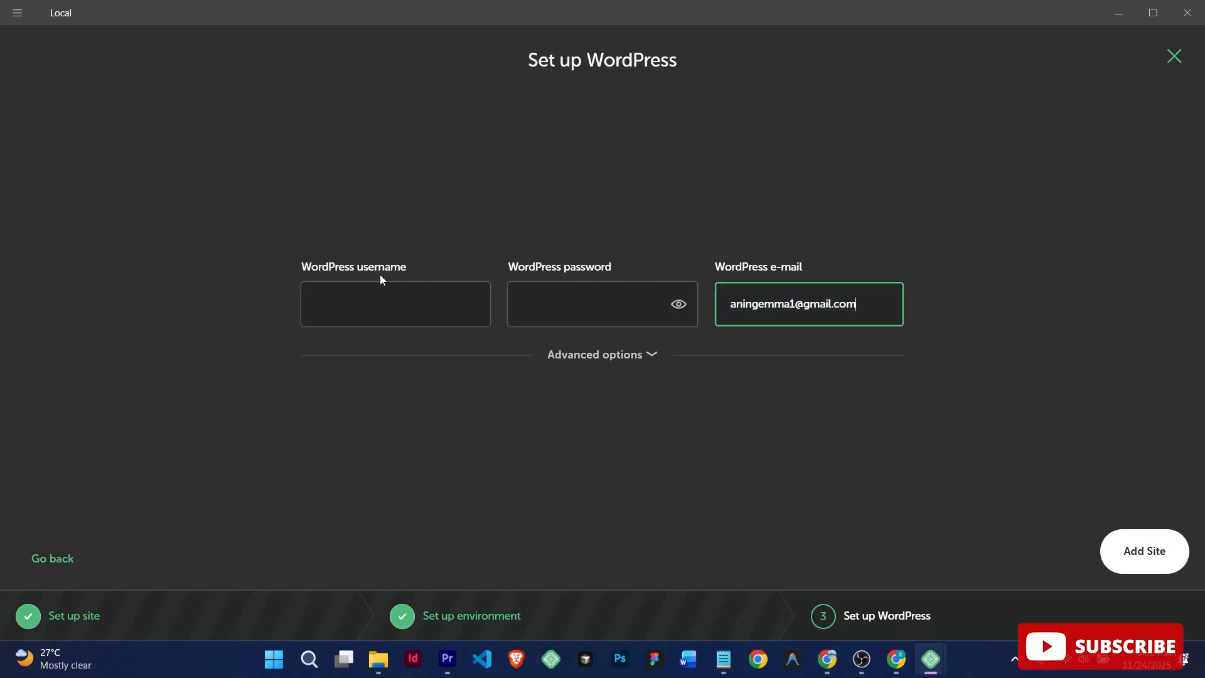
Step: Enter 'mysite' as the WordPress username and type a password
{"action": "left_click", "coordinate": [340, 302]}
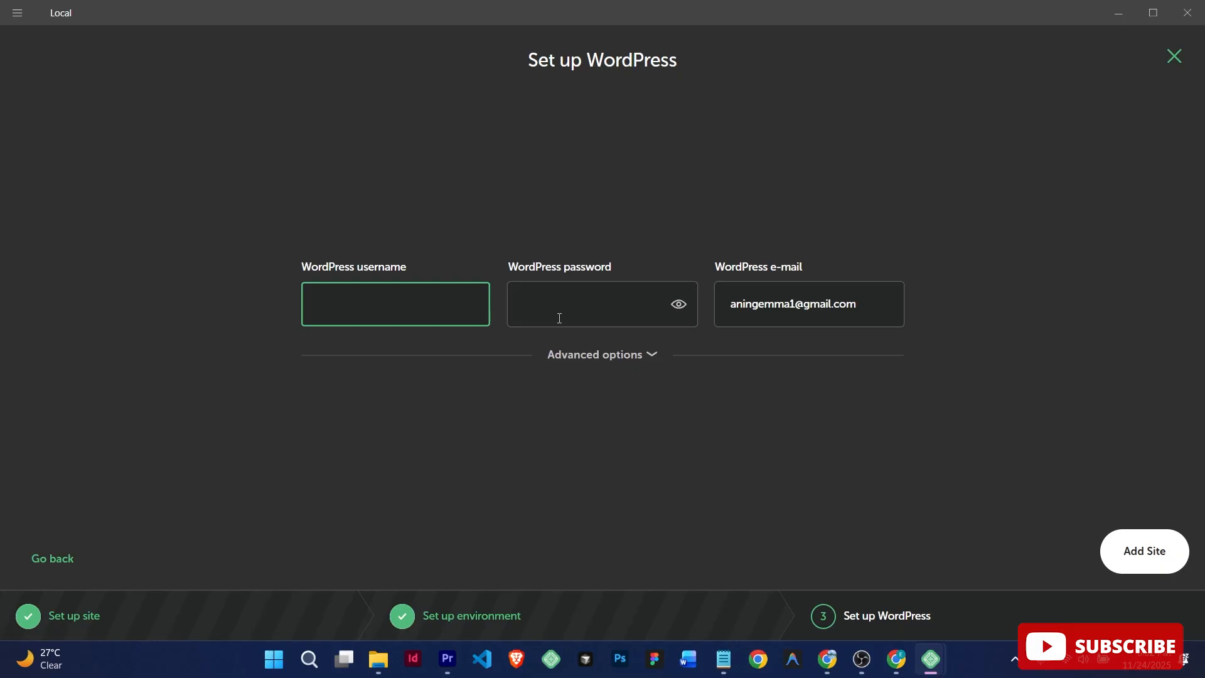
{"action": "type", "text": "mysite"}
{"action": "left_click", "coordinate": [561, 319]}
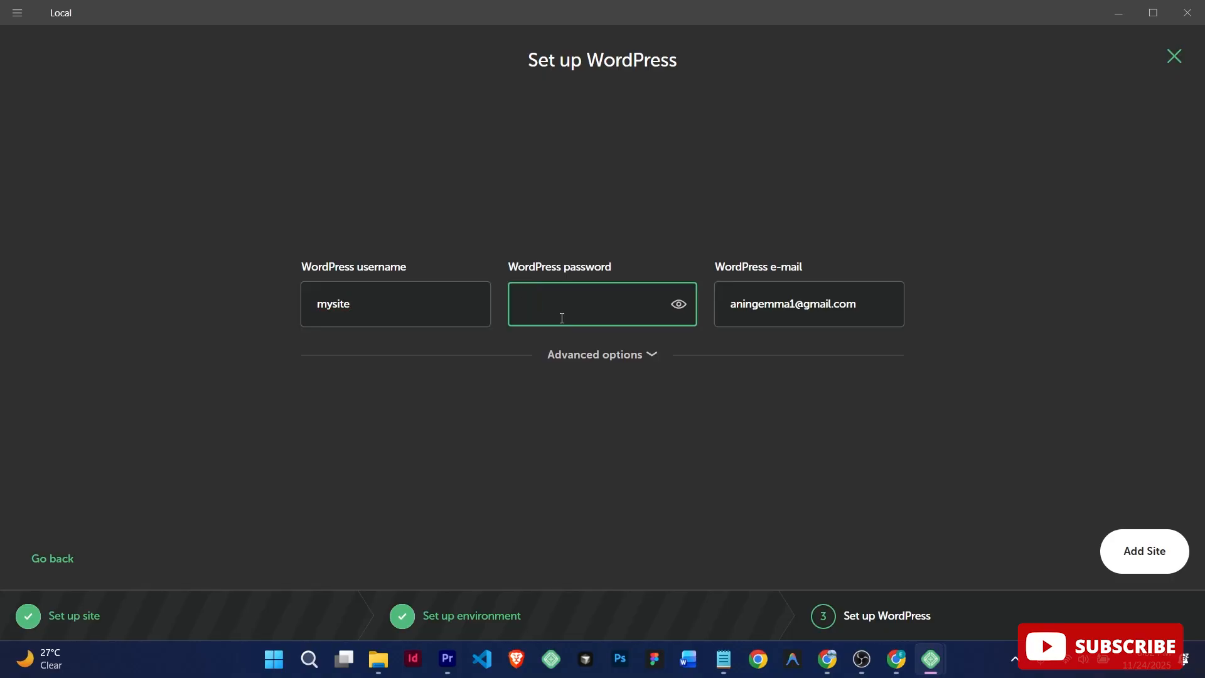
{"action": "type", "text": "••••••••"}
Step: Create My site with the chosen settings and bring up its overview in Local
{"action": "left_click", "coordinate": [1144, 552]}
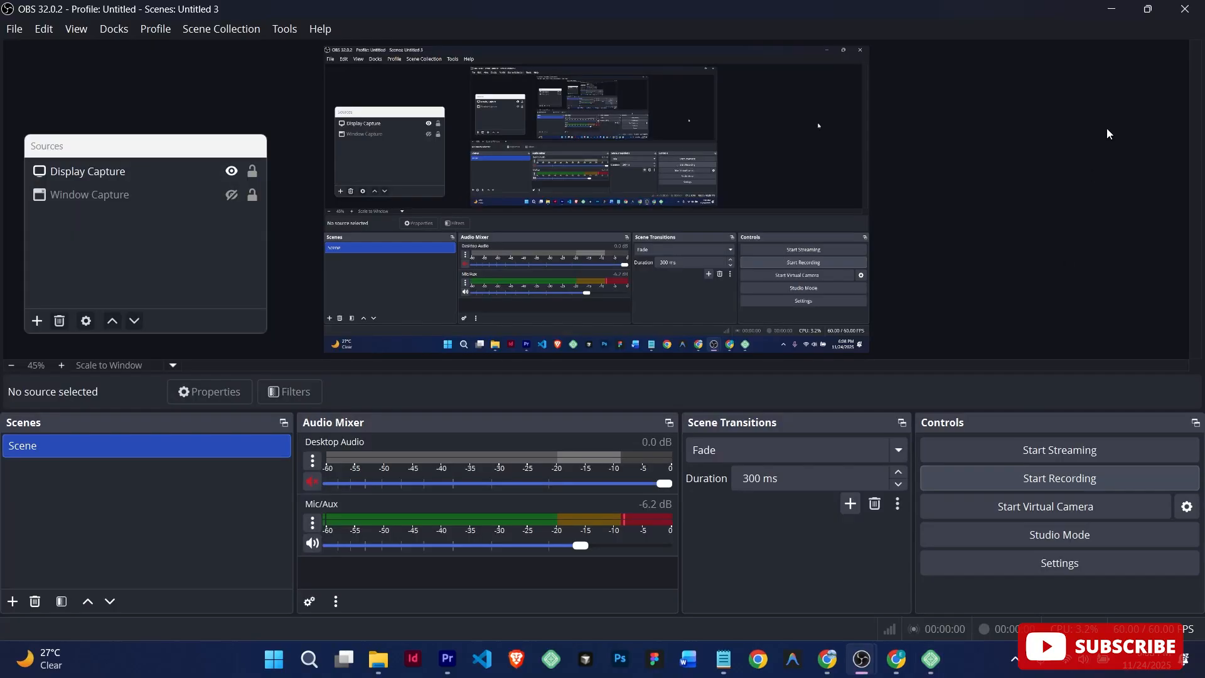
{"action": "left_click", "coordinate": [1112, 9]}
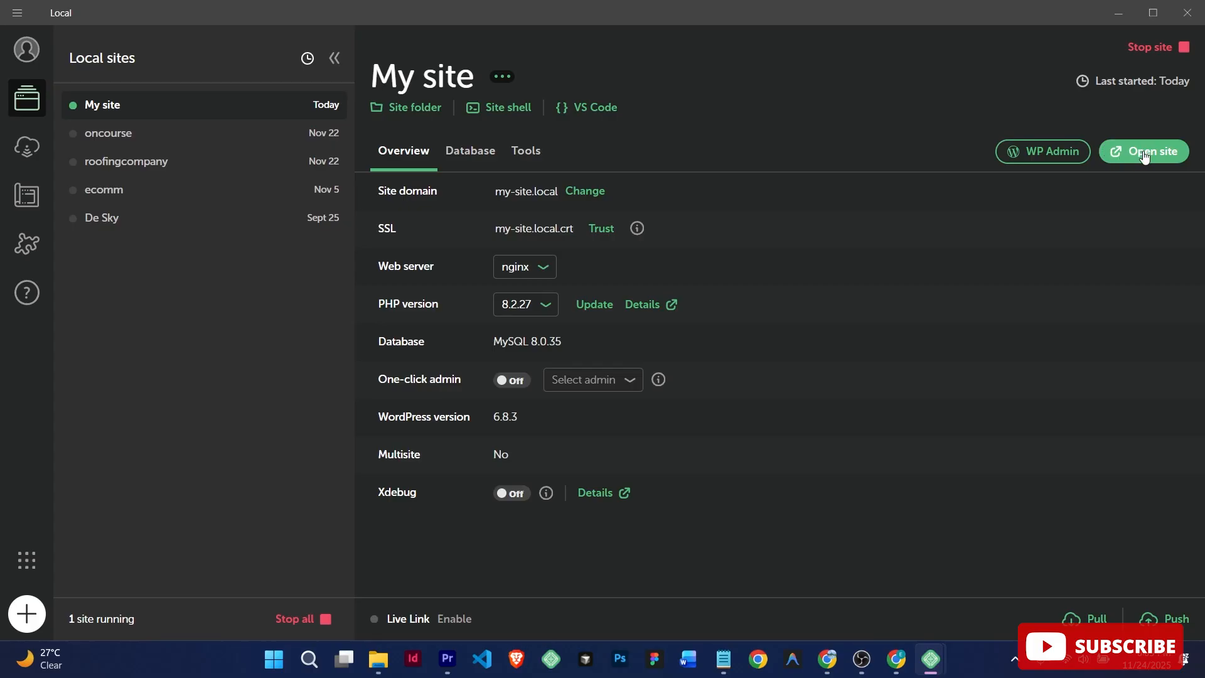
Step: Open My site's WordPress admin login page from the Local overview
{"action": "left_click", "coordinate": [1053, 153]}
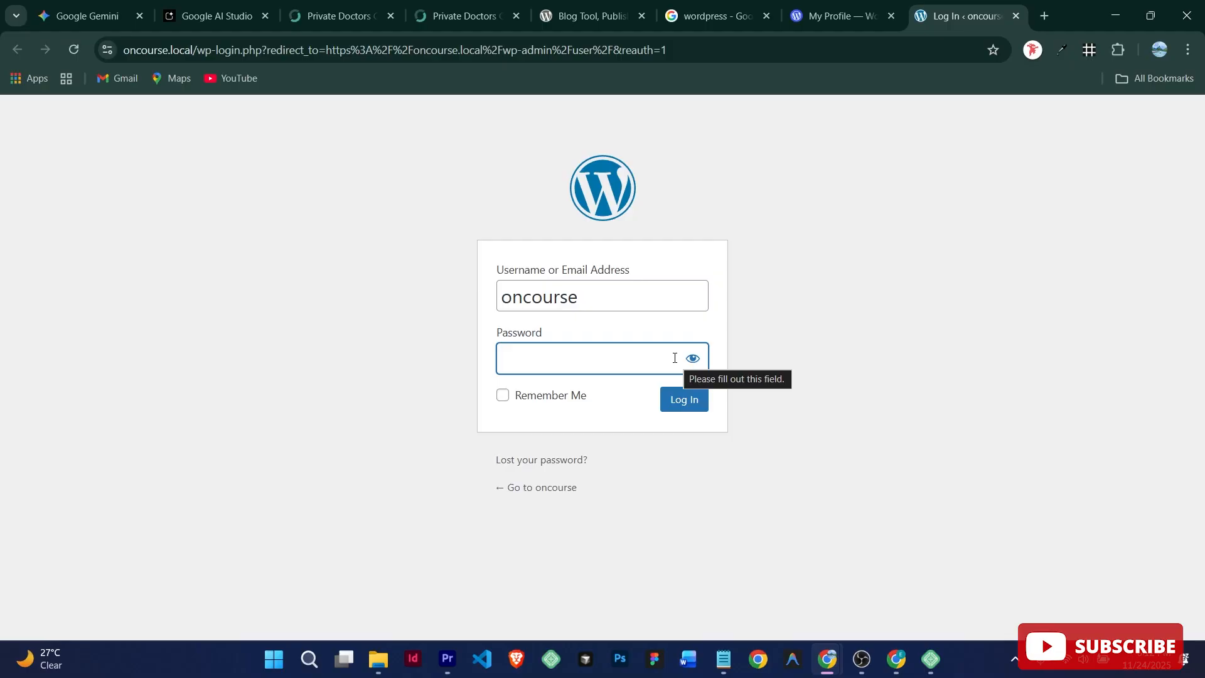
Step: Log in to the oncourse WordPress admin with the account password
{"action": "type", "text": "****"}
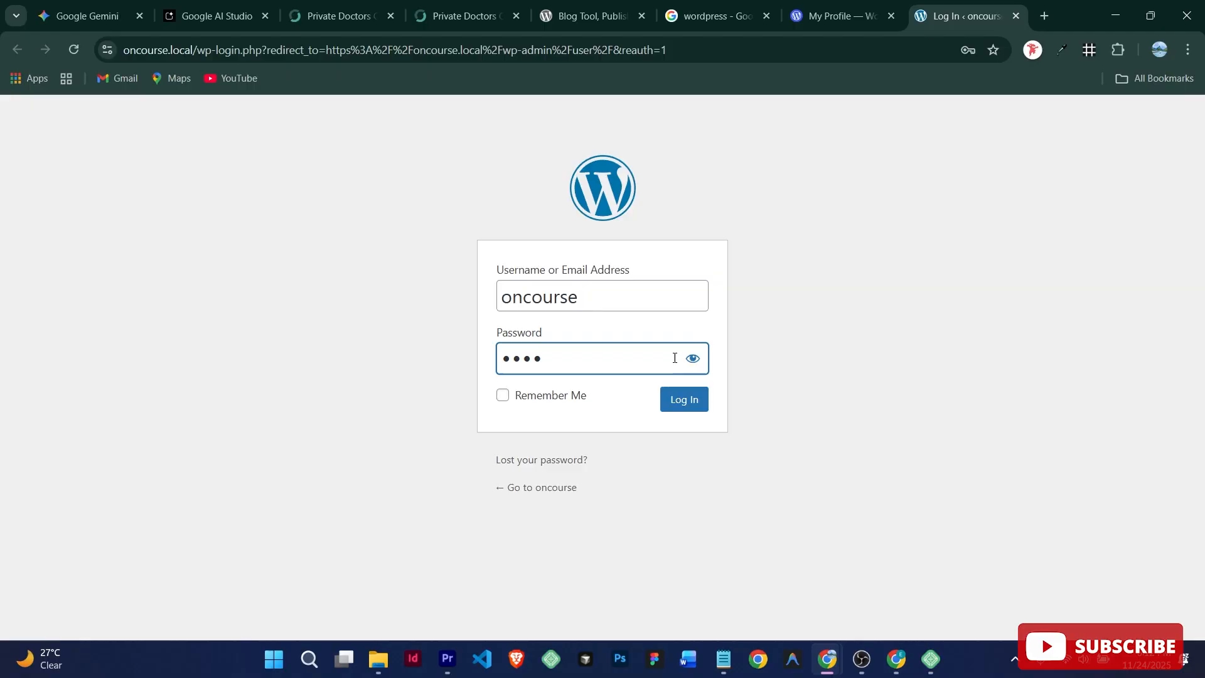
{"action": "type", "text": "******"}
{"action": "key", "text": "Return"}
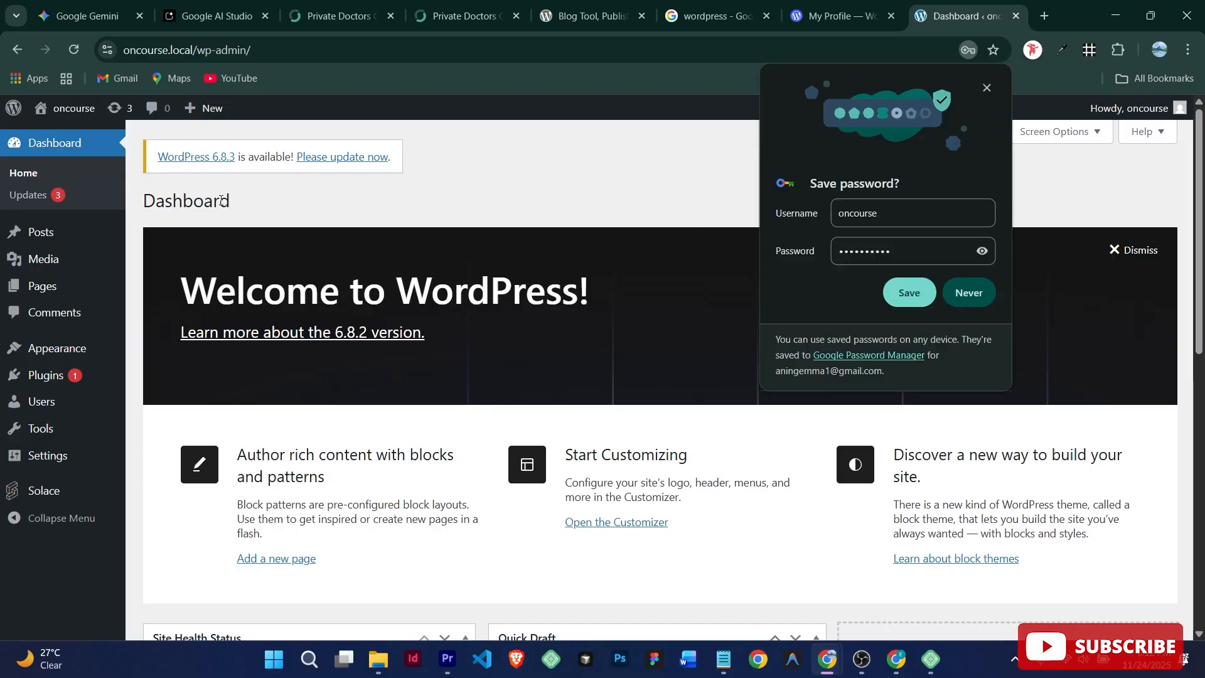
Step: Let Chrome save the WordPress login, then look over the Dashboard
{"action": "left_click", "coordinate": [905, 293]}
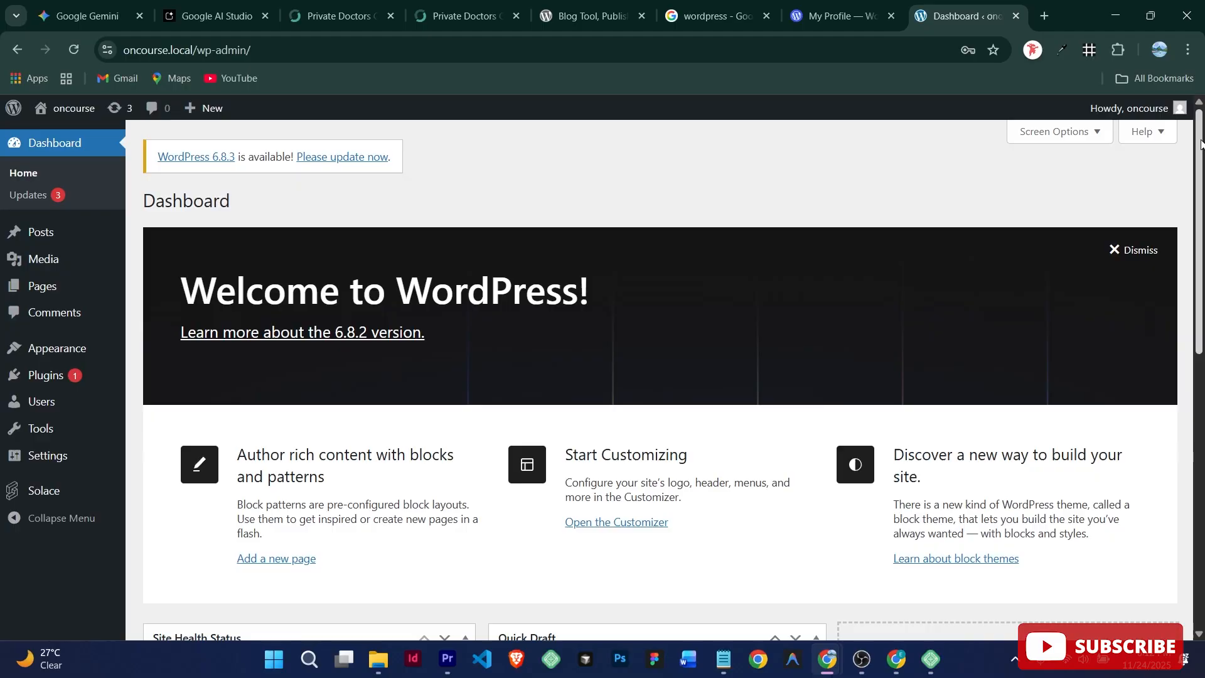
{"action": "scroll", "coordinate": [1200, 144], "scroll_direction": "down", "scroll_amount": 5}
{"action": "scroll", "coordinate": [1190, 145], "scroll_direction": "up", "scroll_amount": 5}
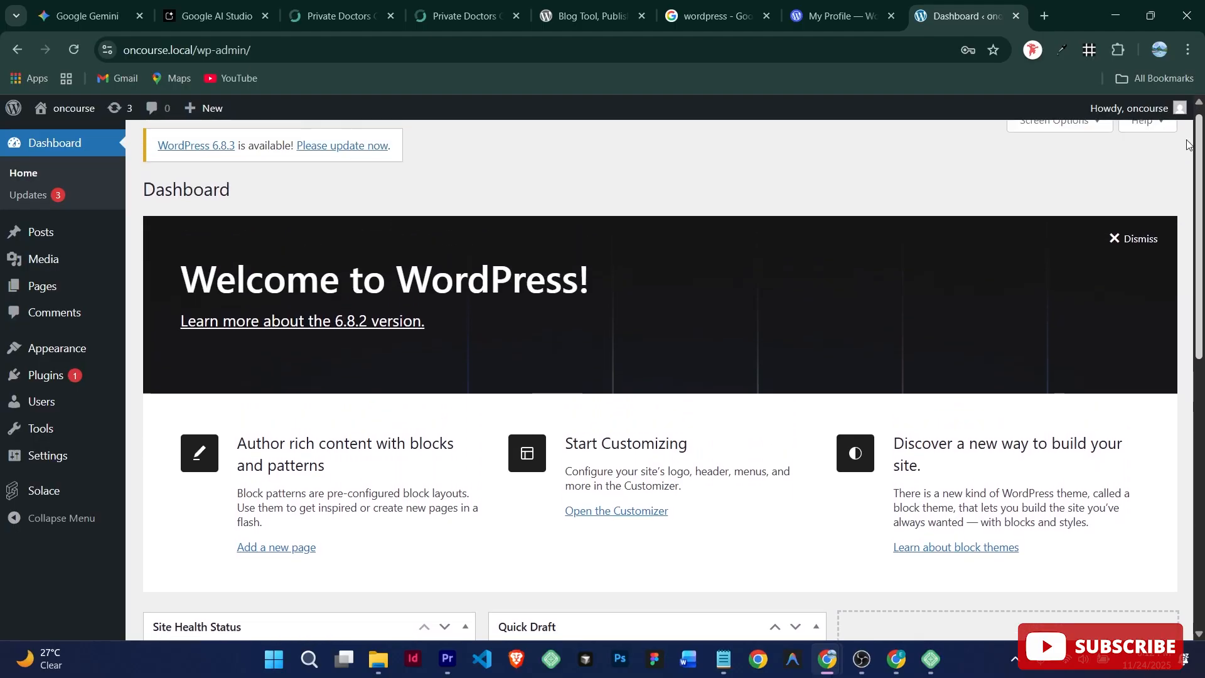
{"action": "scroll", "coordinate": [1167, 182], "scroll_direction": "down", "scroll_amount": 1}
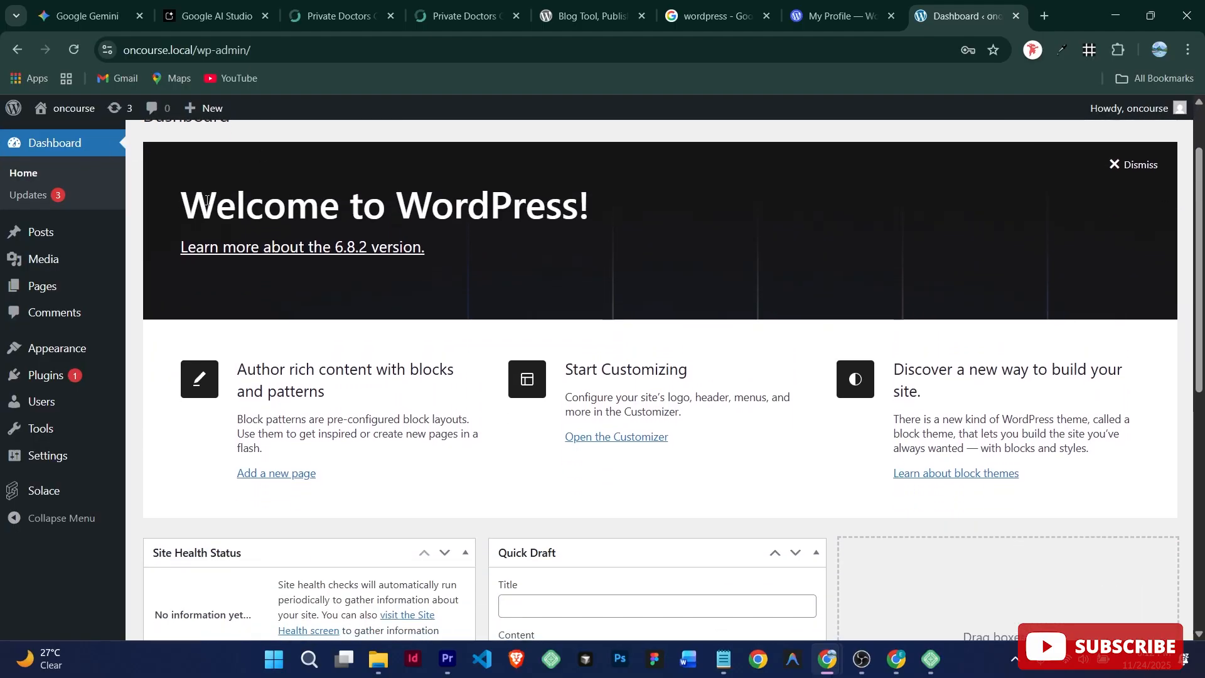
Step: Dismiss the Welcome to WordPress panel from the Dashboard
{"action": "left_click", "coordinate": [1137, 165]}
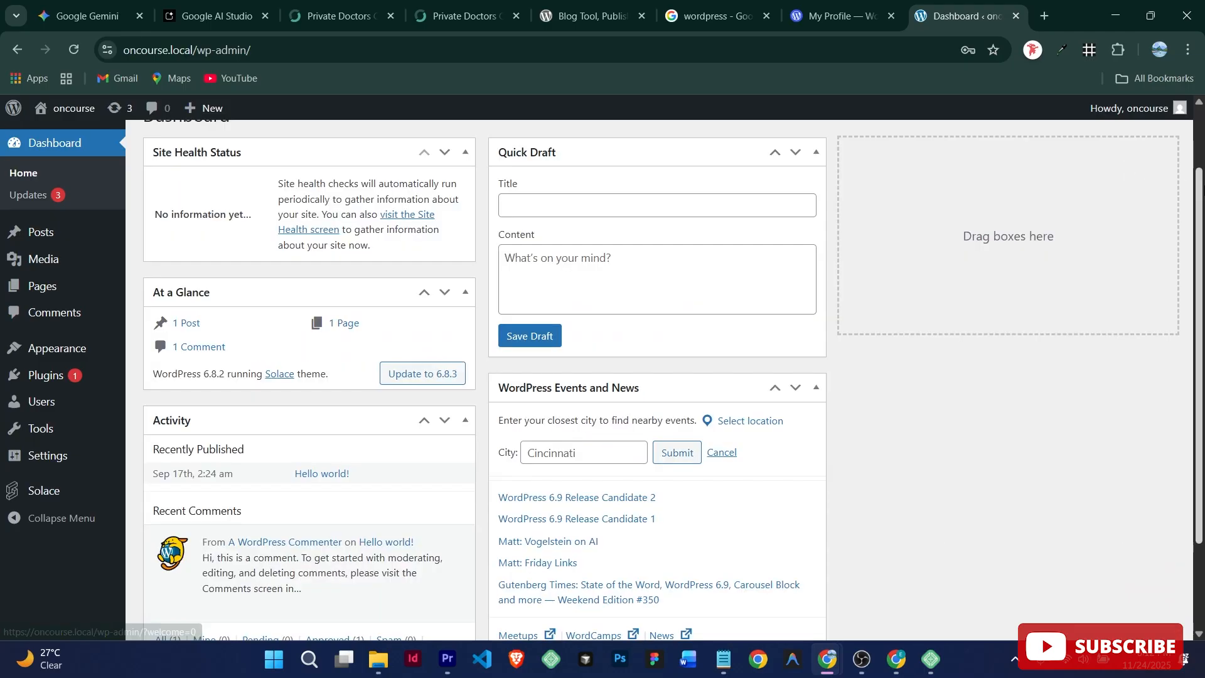
{"action": "scroll", "coordinate": [1199, 270], "scroll_direction": "up", "scroll_amount": 1}
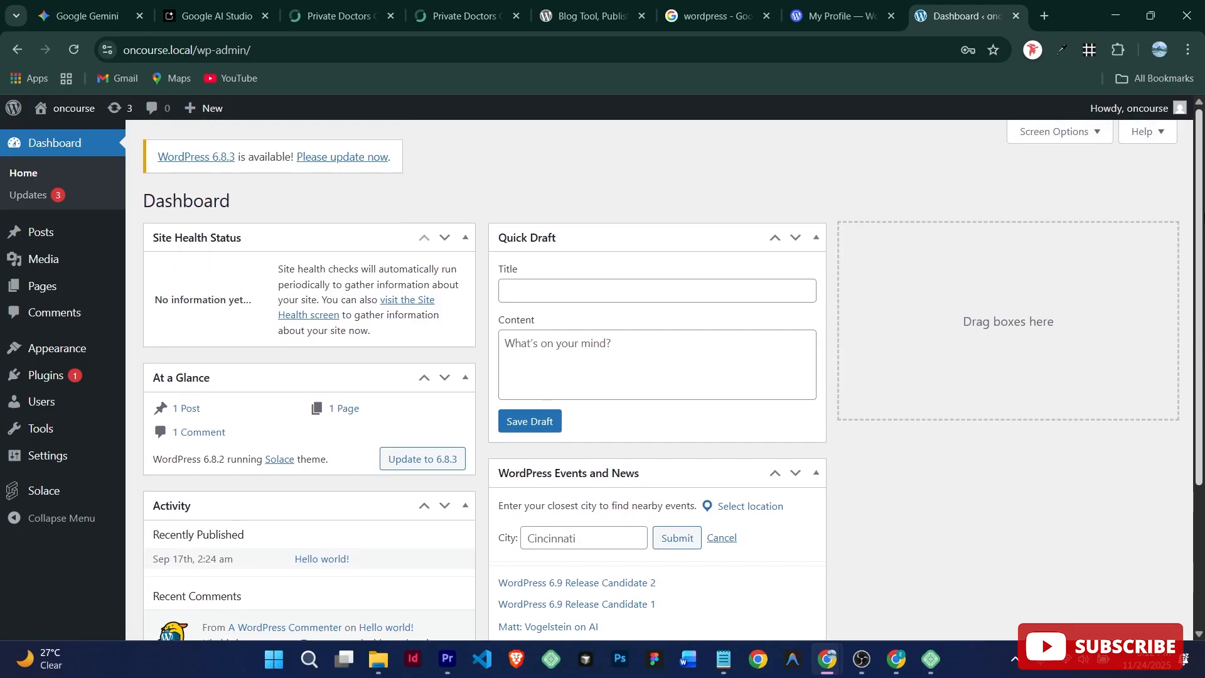
{"action": "mouse_move", "coordinate": [1204, 211]}
{"action": "left_mouse_down"}
{"action": "mouse_move", "coordinate": [1200, 317]}
{"action": "mouse_move", "coordinate": [1199, 211]}
{"action": "left_mouse_up"}
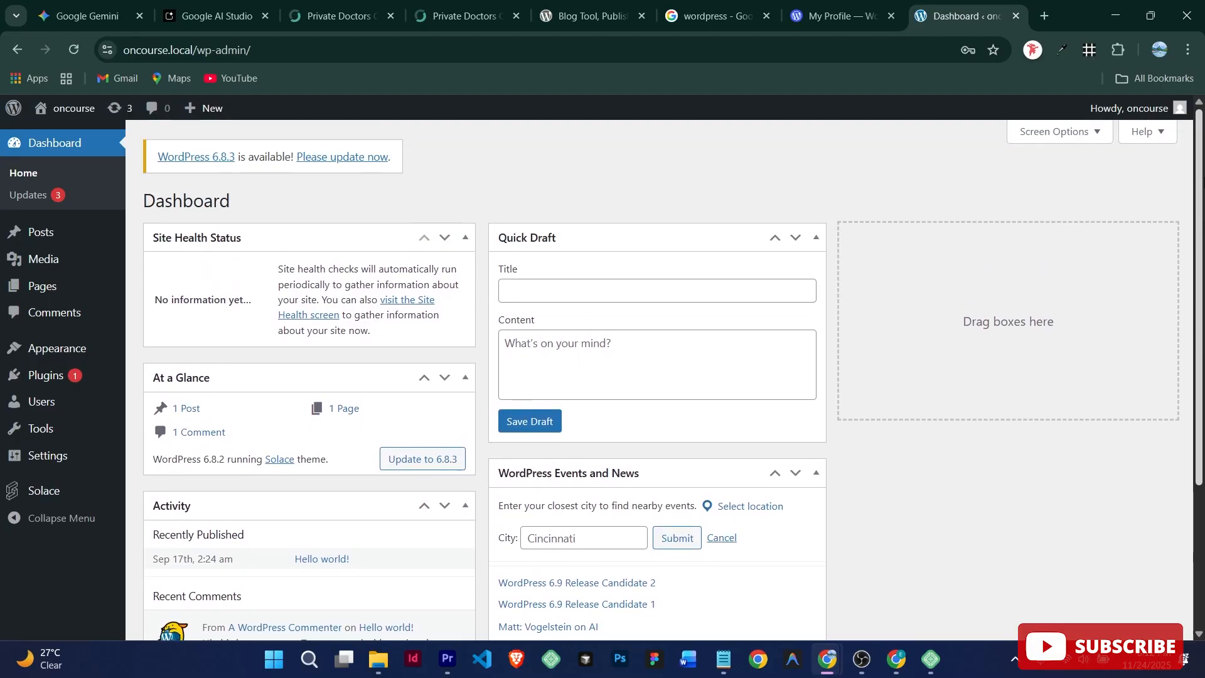
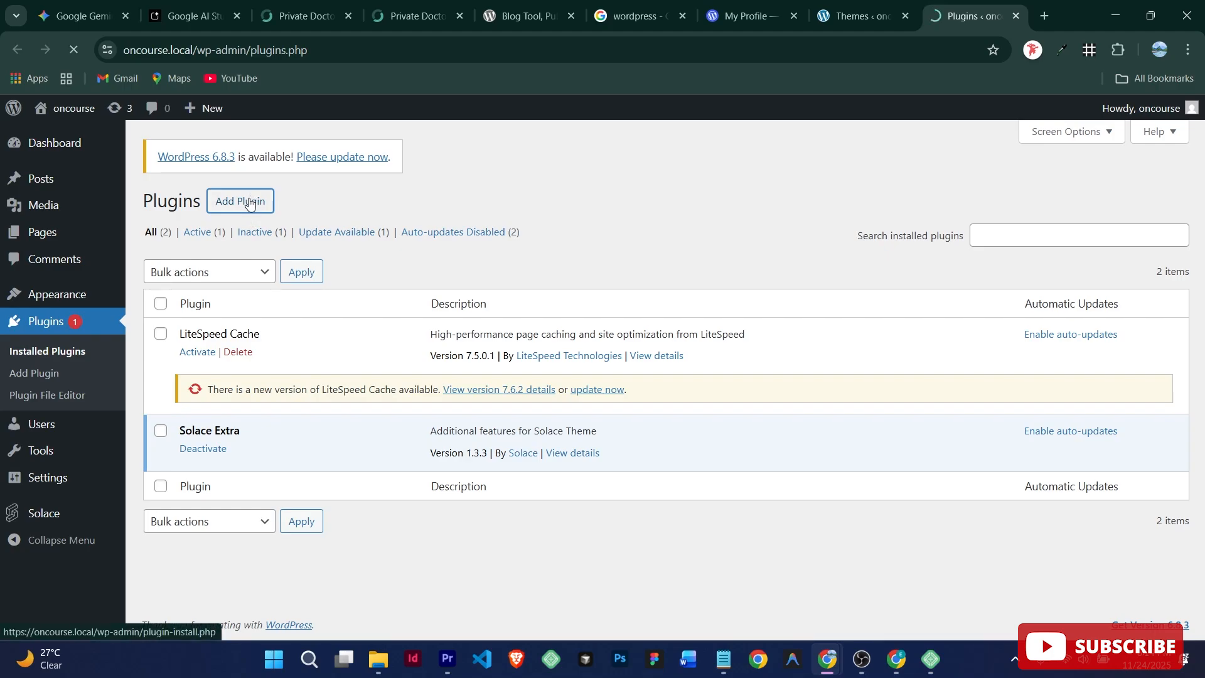
Step: Search the plugin directory for 'chat', install Click to Chat by HoliThemes, then go to Themes
{"action": "left_click", "coordinate": [249, 202]}
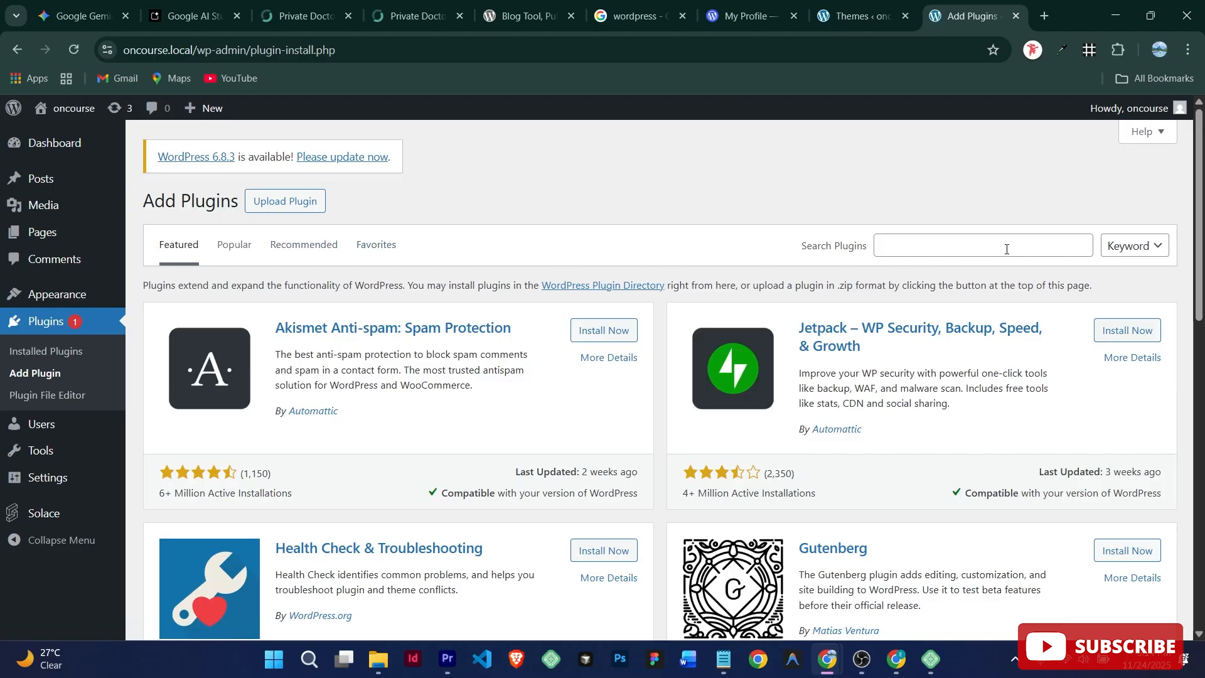
{"action": "left_click", "coordinate": [1006, 249]}
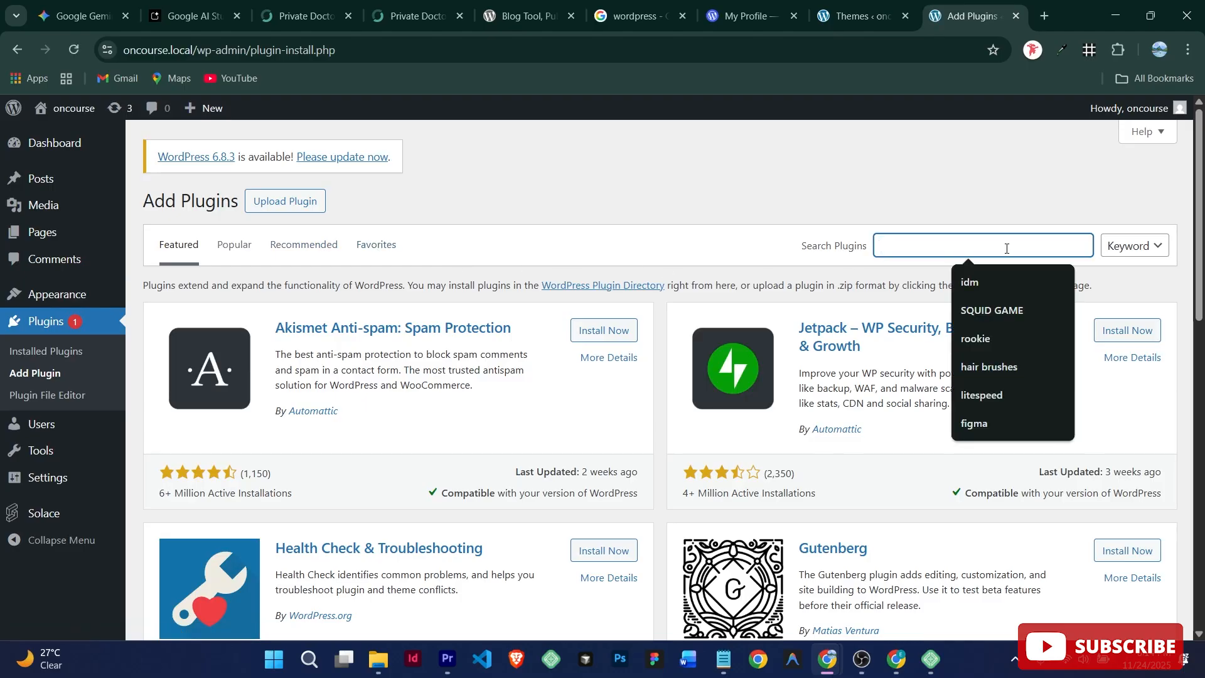
{"action": "type", "text": "live"}
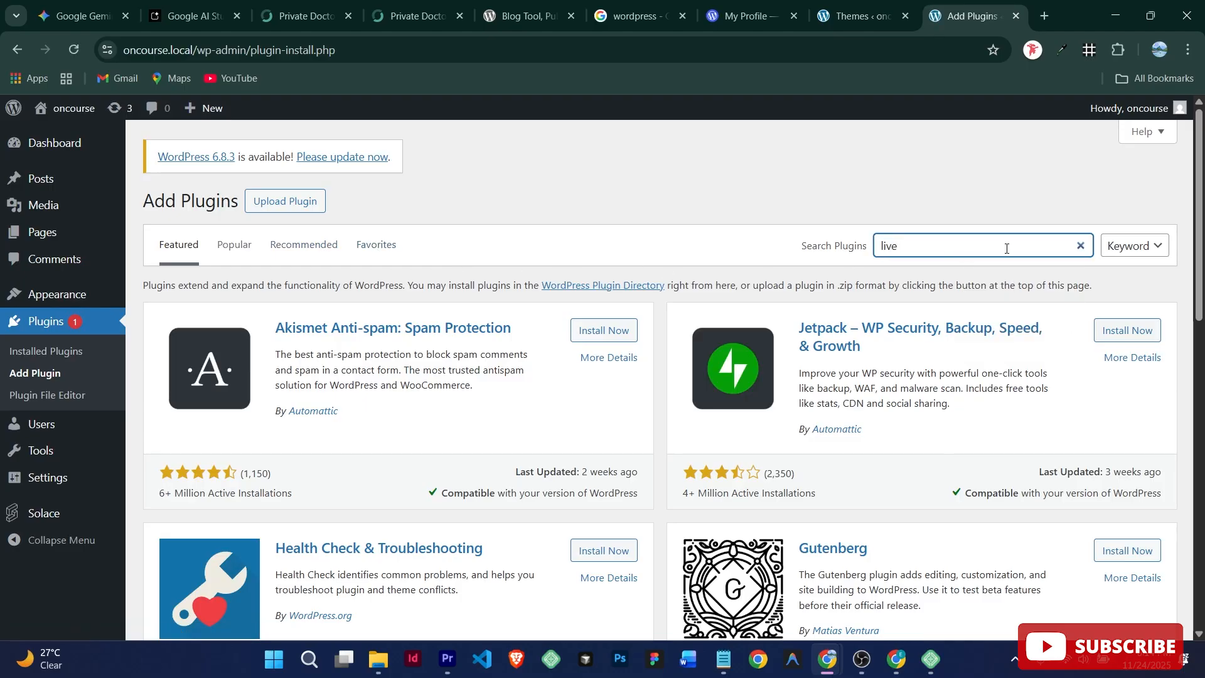
{"action": "key", "text": "BackSpace"}
{"action": "key", "text": "BackSpace"}
{"action": "key", "text": "BackSpace"}
{"action": "key", "text": "BackSpace"}
{"action": "type", "text": "c"}
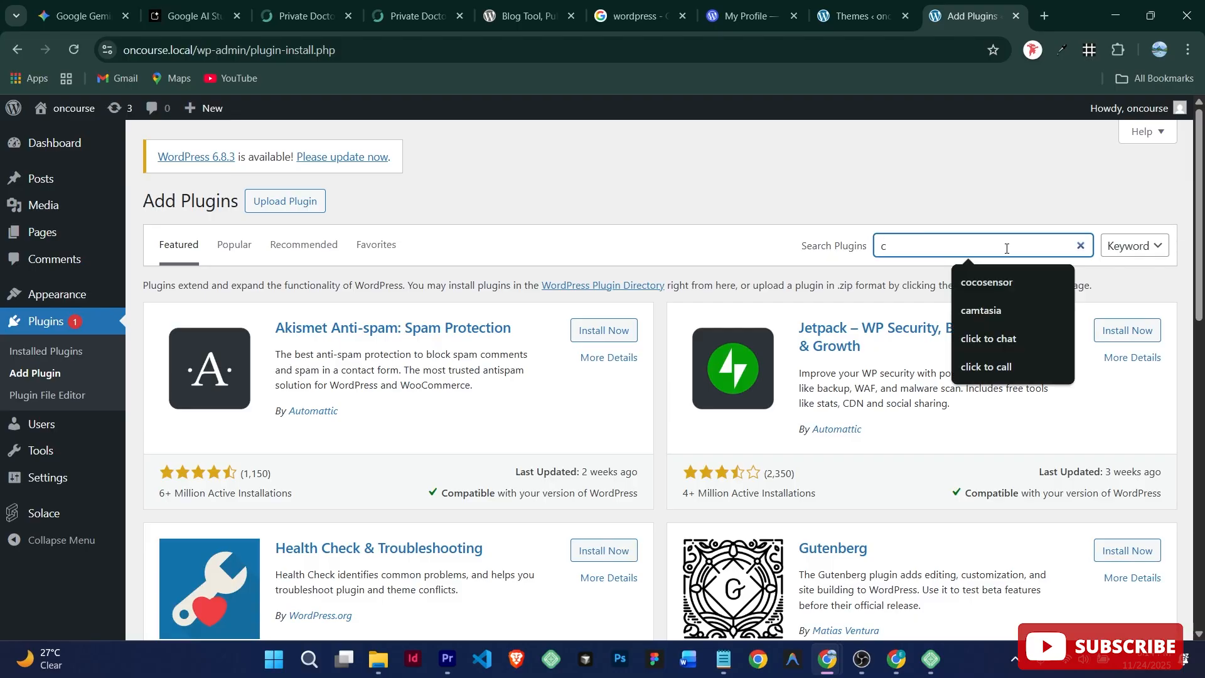
{"action": "type", "text": "hat"}
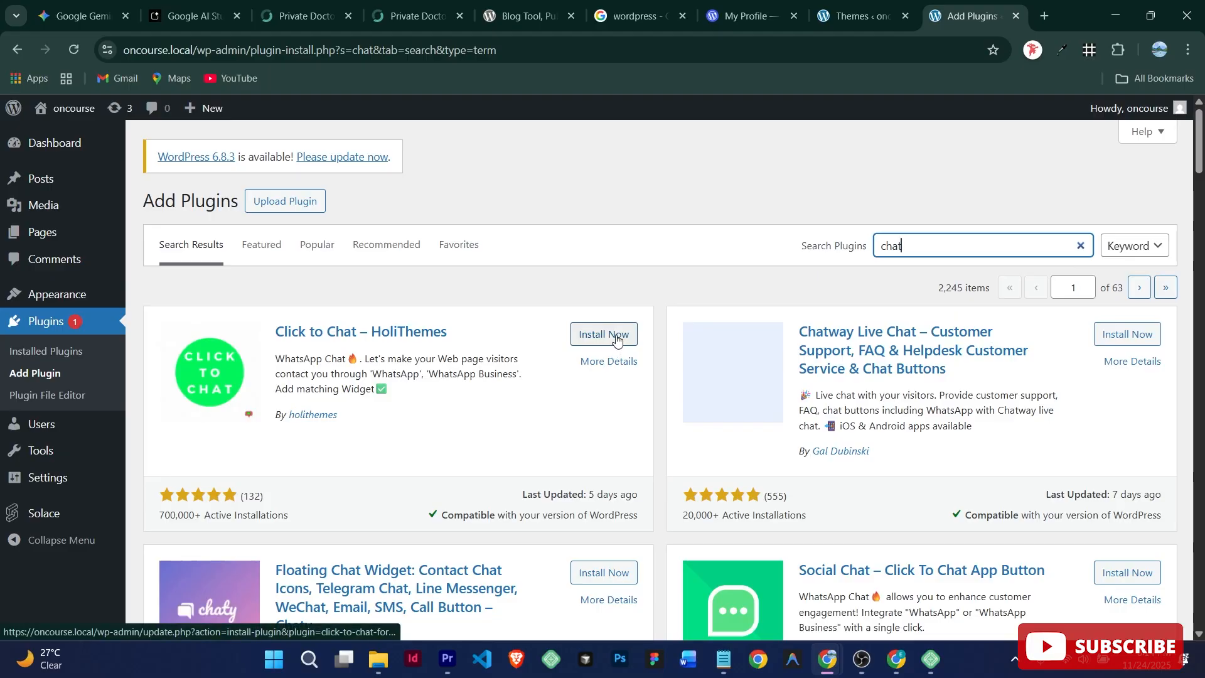
{"action": "left_click", "coordinate": [617, 336]}
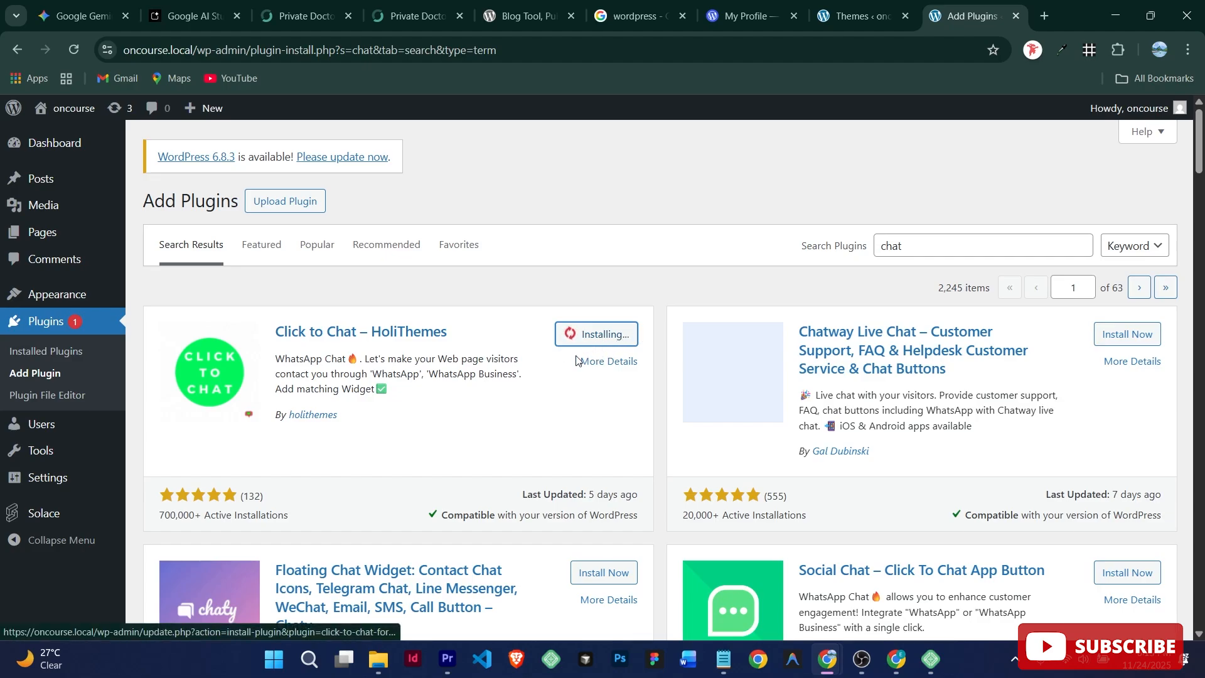
{"action": "left_click", "coordinate": [863, 15]}
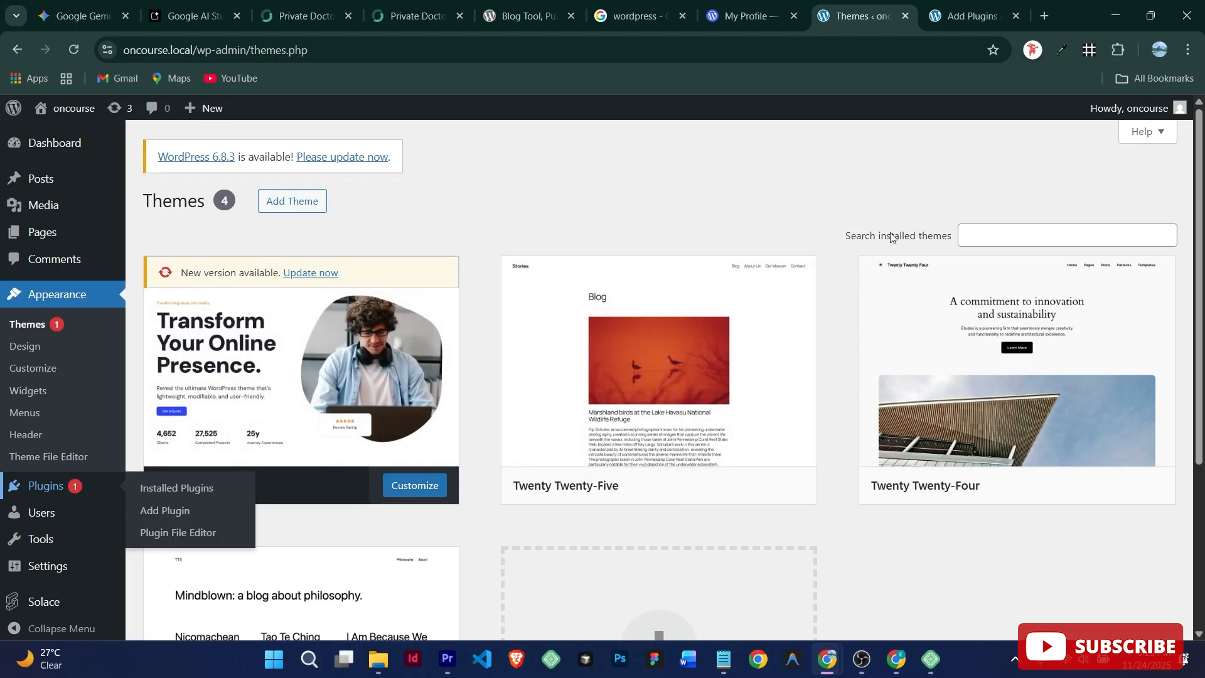
Step: Search the theme directory for 'astra' and install the Astra theme
{"action": "left_click", "coordinate": [292, 206]}
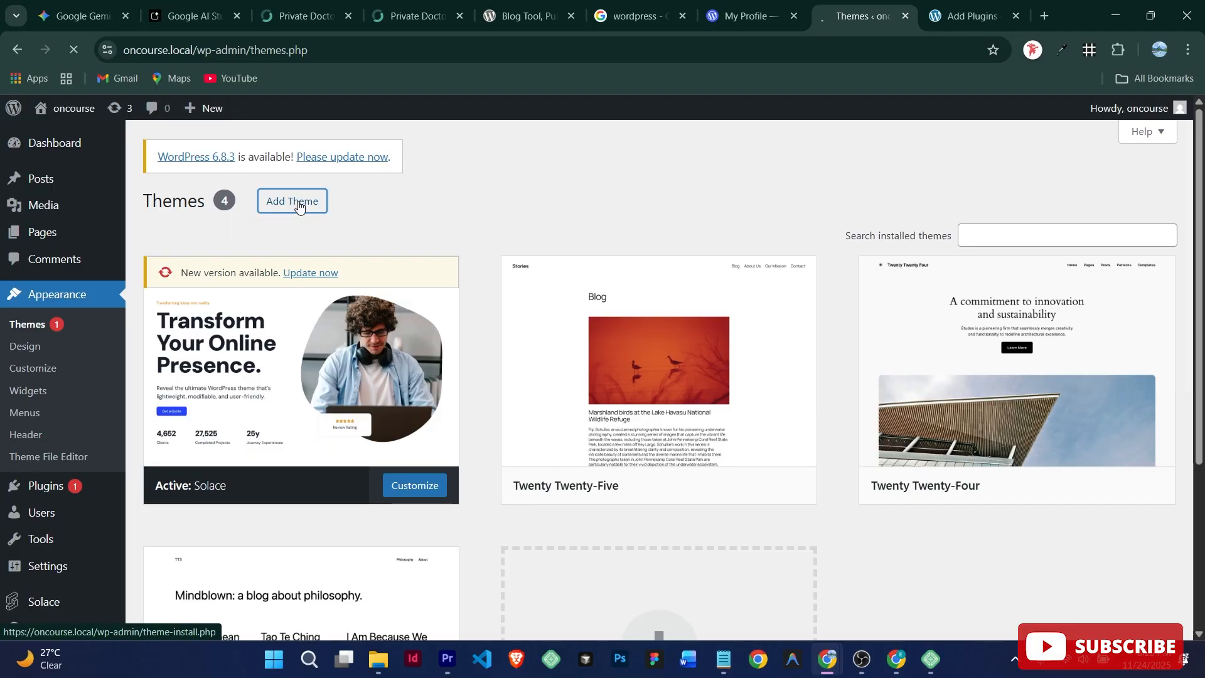
{"action": "scroll", "coordinate": [1198, 299], "scroll_direction": "down", "scroll_amount": 2}
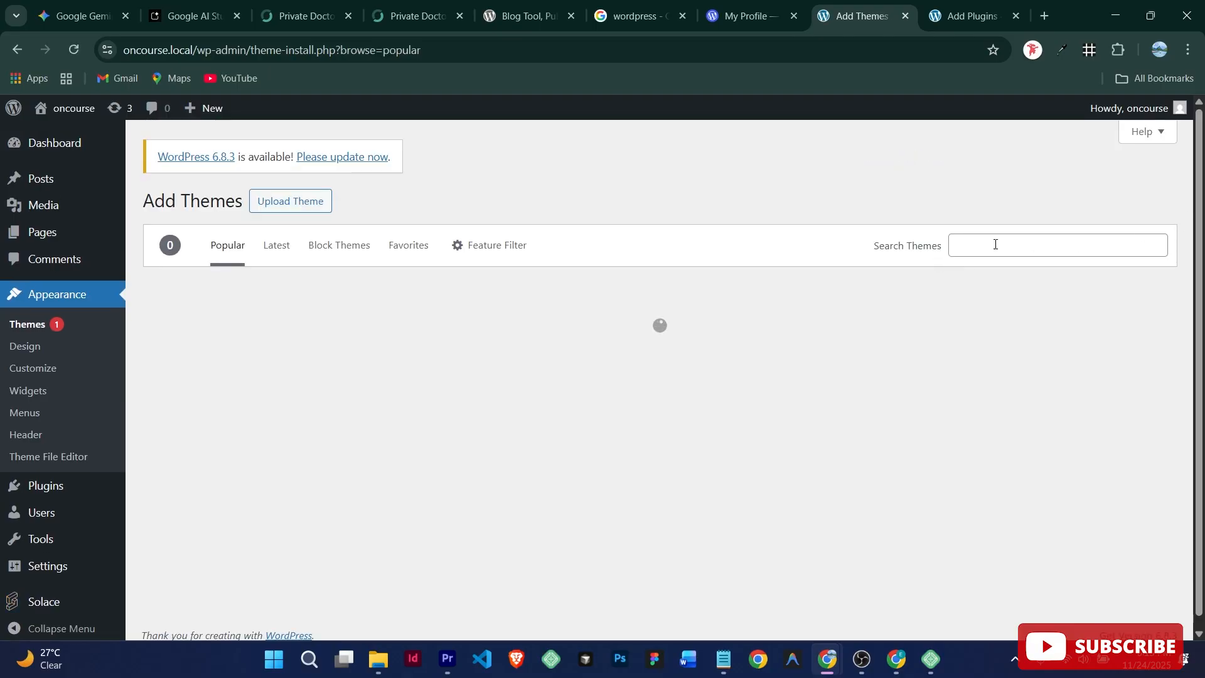
{"action": "left_click", "coordinate": [995, 244]}
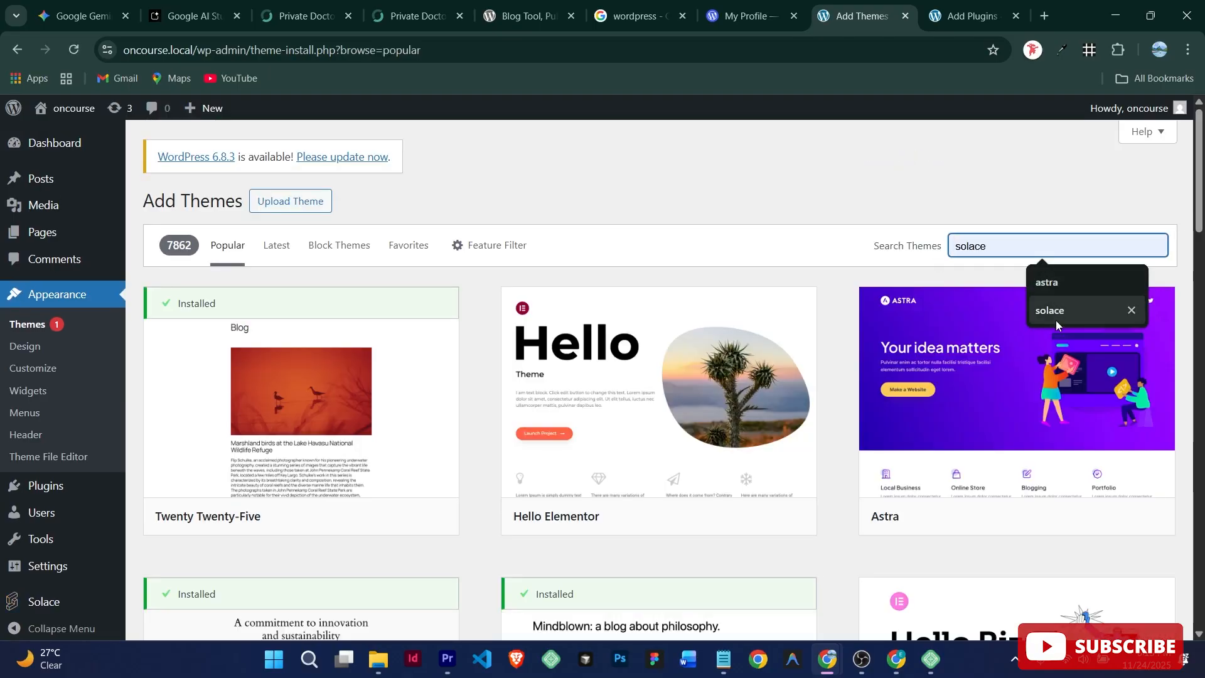
{"action": "left_click", "coordinate": [1053, 312]}
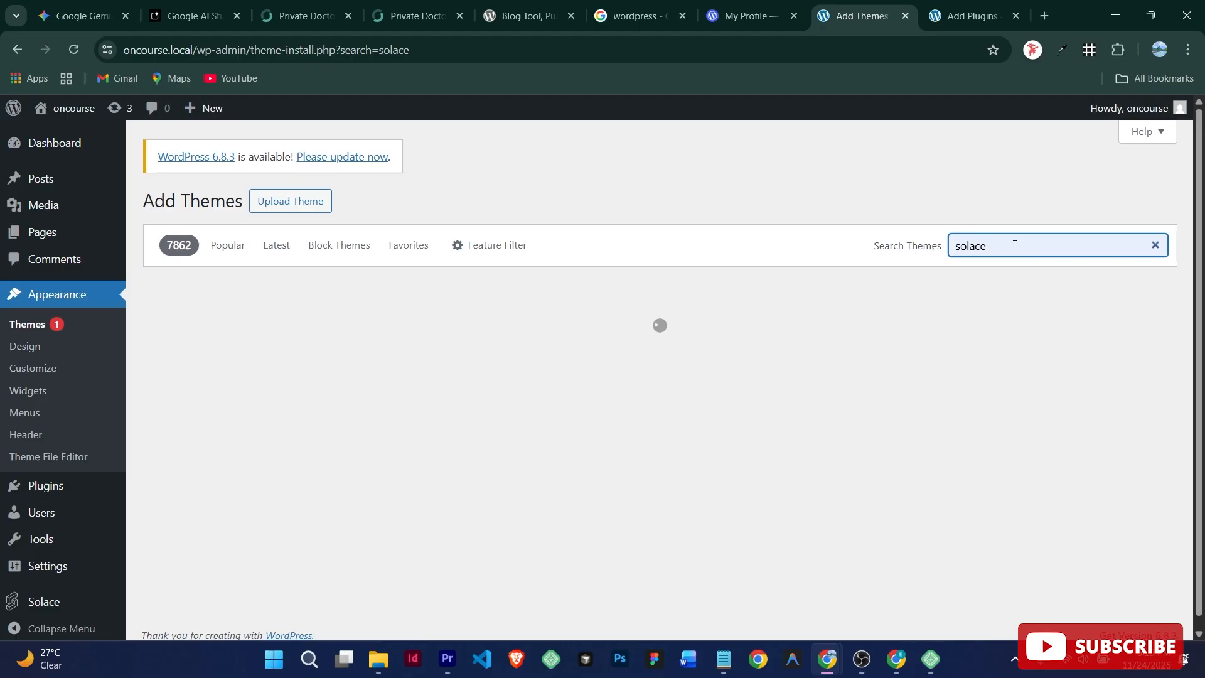
{"action": "left_click_drag", "start_coordinate": [1009, 249], "coordinate": [929, 256]}
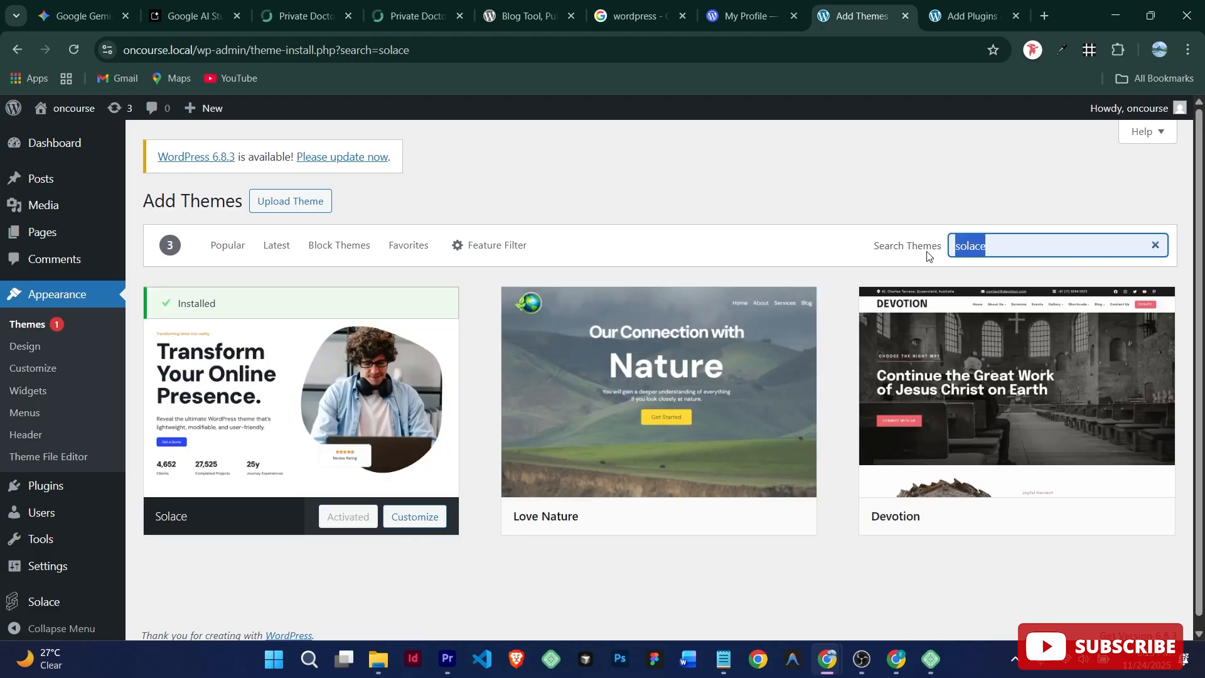
{"action": "type", "text": "s"}
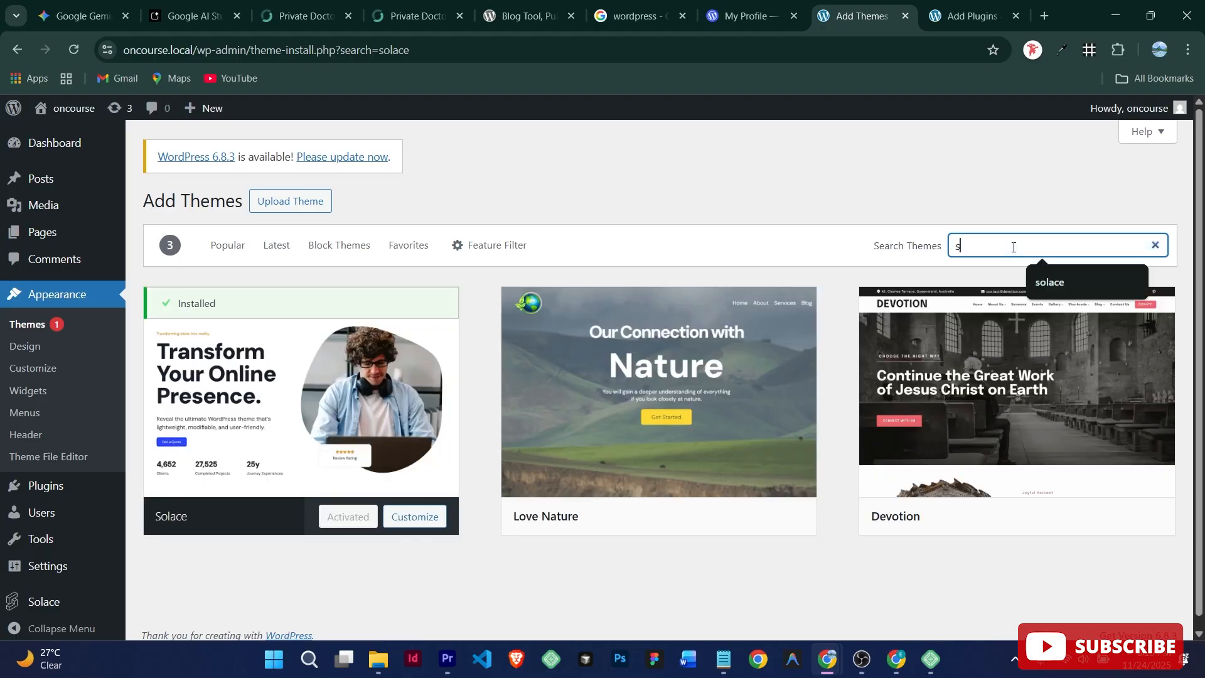
{"action": "key", "text": "BackSpace"}
{"action": "type", "text": "astra"}
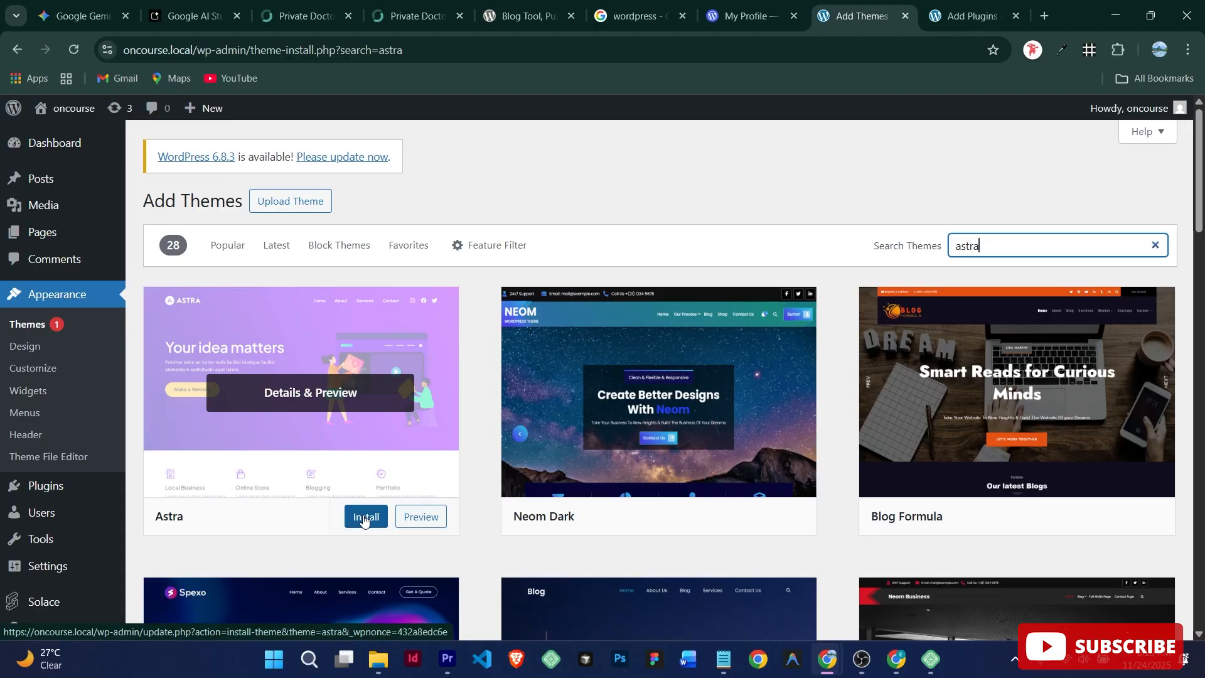
{"action": "left_click", "coordinate": [364, 520]}
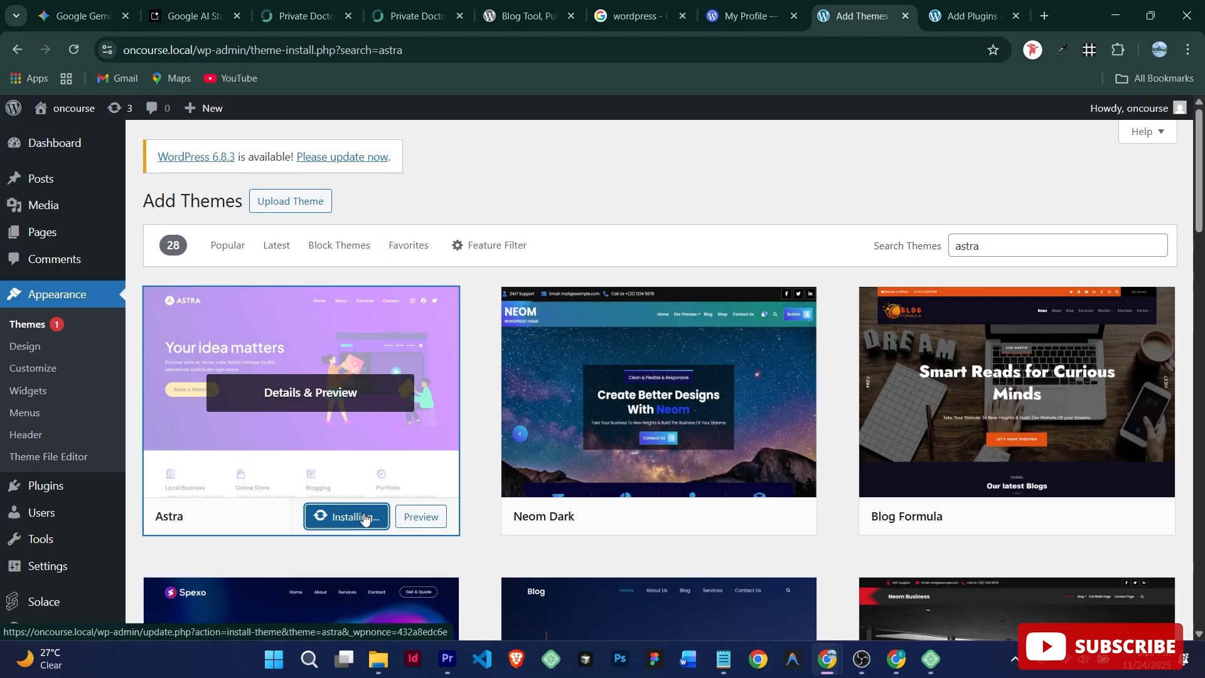
Step: Open the live preview of the newly installed Astra theme
{"action": "right_click", "coordinate": [419, 516]}
{"action": "left_click", "coordinate": [418, 517]}
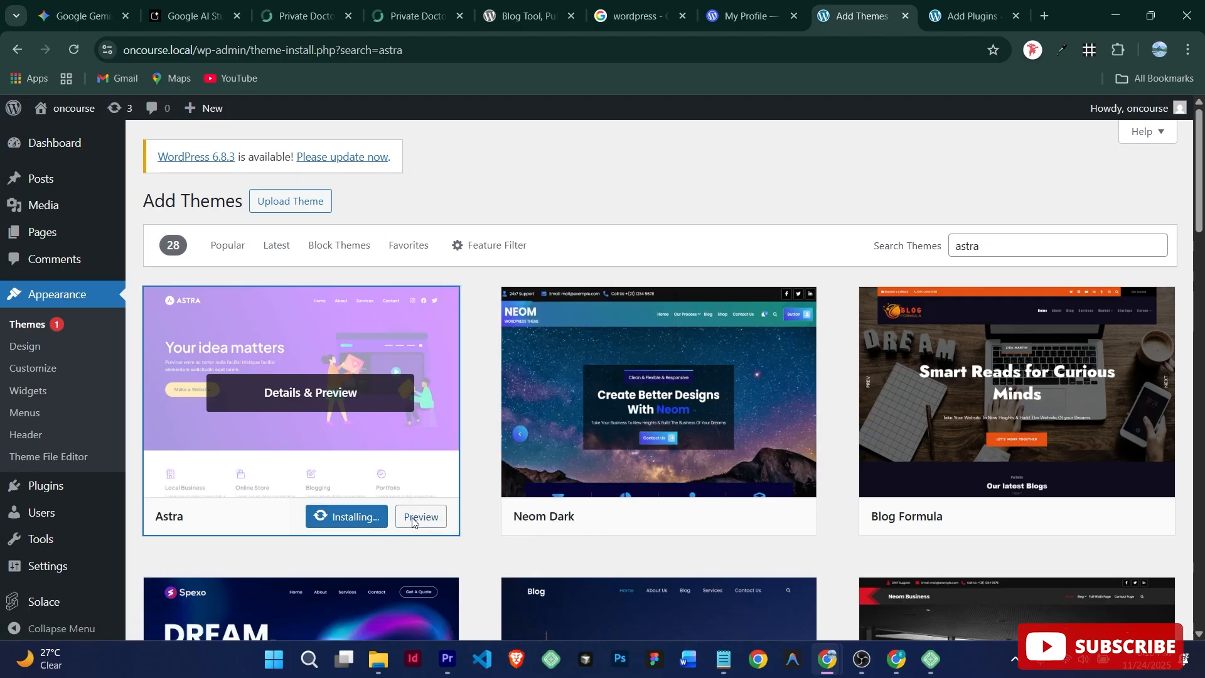
{"action": "left_click", "coordinate": [418, 516]}
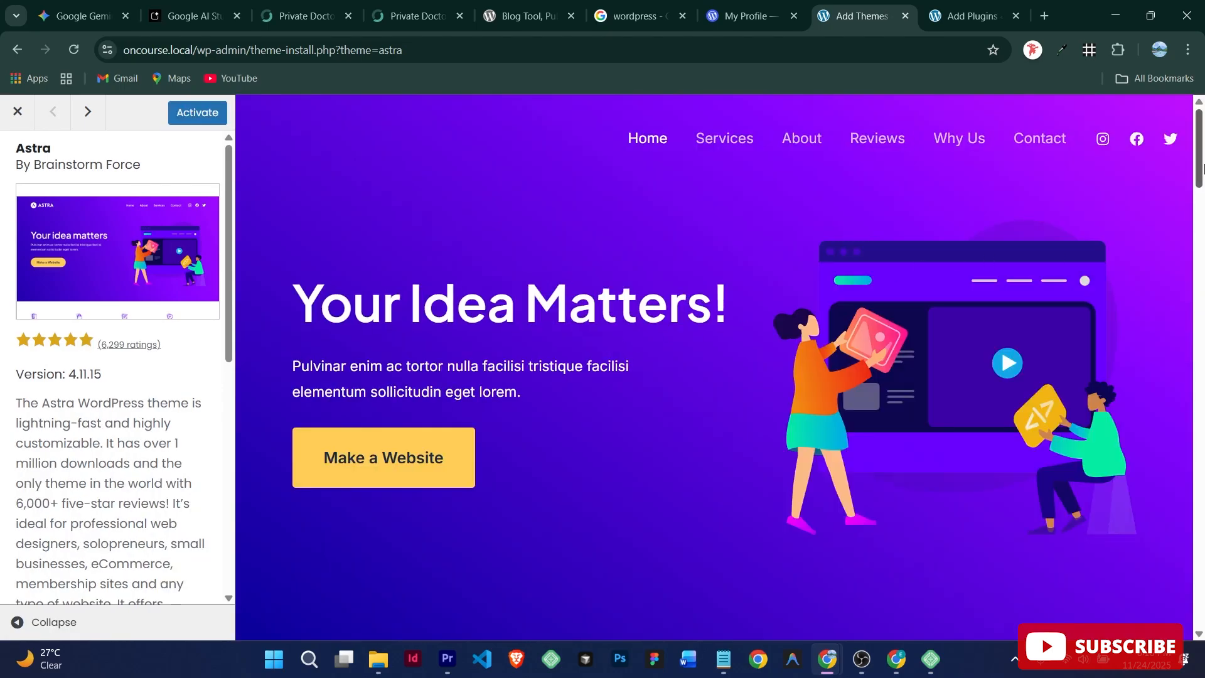
Step: Activate Astra from its preview sidebar so it becomes the site's theme
{"action": "mouse_move", "coordinate": [1199, 158]}
{"action": "left_mouse_down"}
{"action": "mouse_move", "coordinate": [1199, 496]}
{"action": "mouse_move", "coordinate": [1199, 144]}
{"action": "left_mouse_up"}
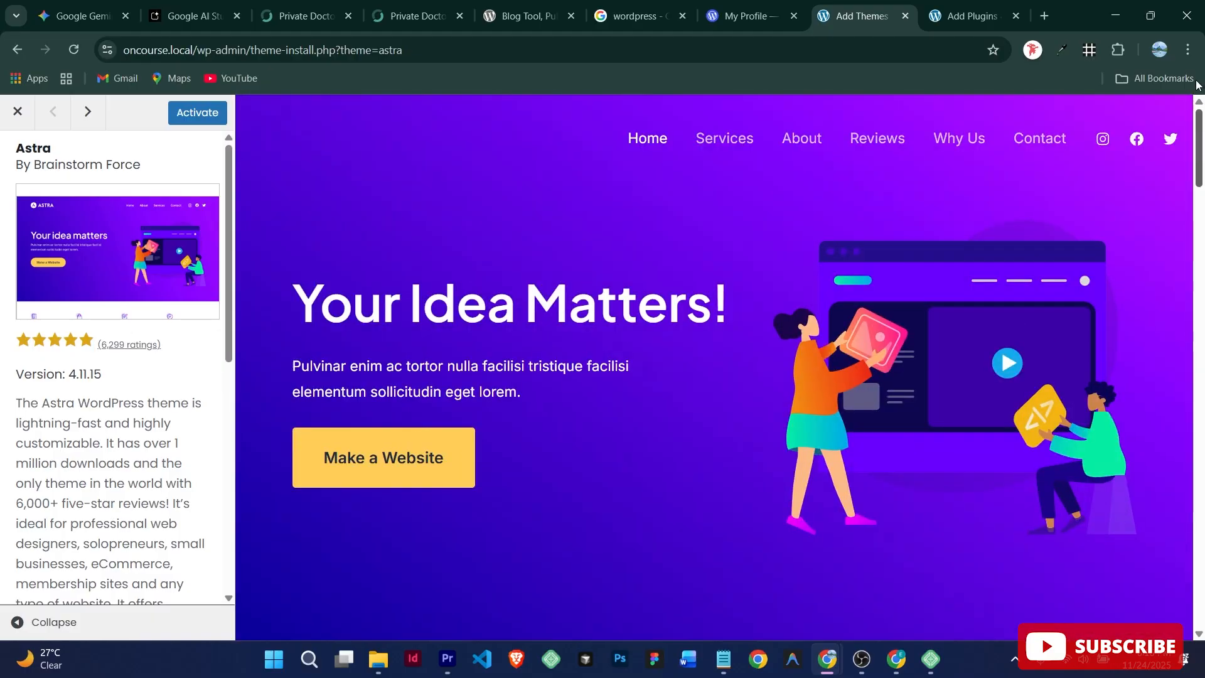
{"action": "left_click", "coordinate": [195, 116]}
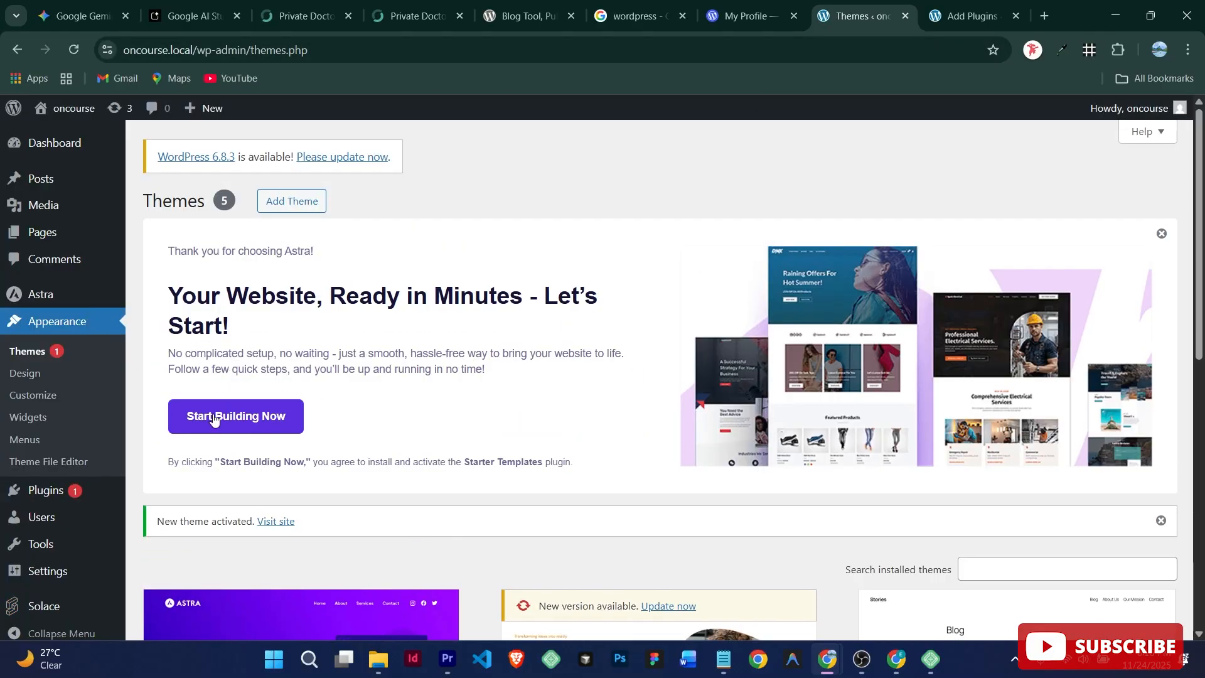
Step: Launch Astra's onboarding with Start Building Now and wait for step 1 of 5
{"action": "left_click", "coordinate": [233, 423]}
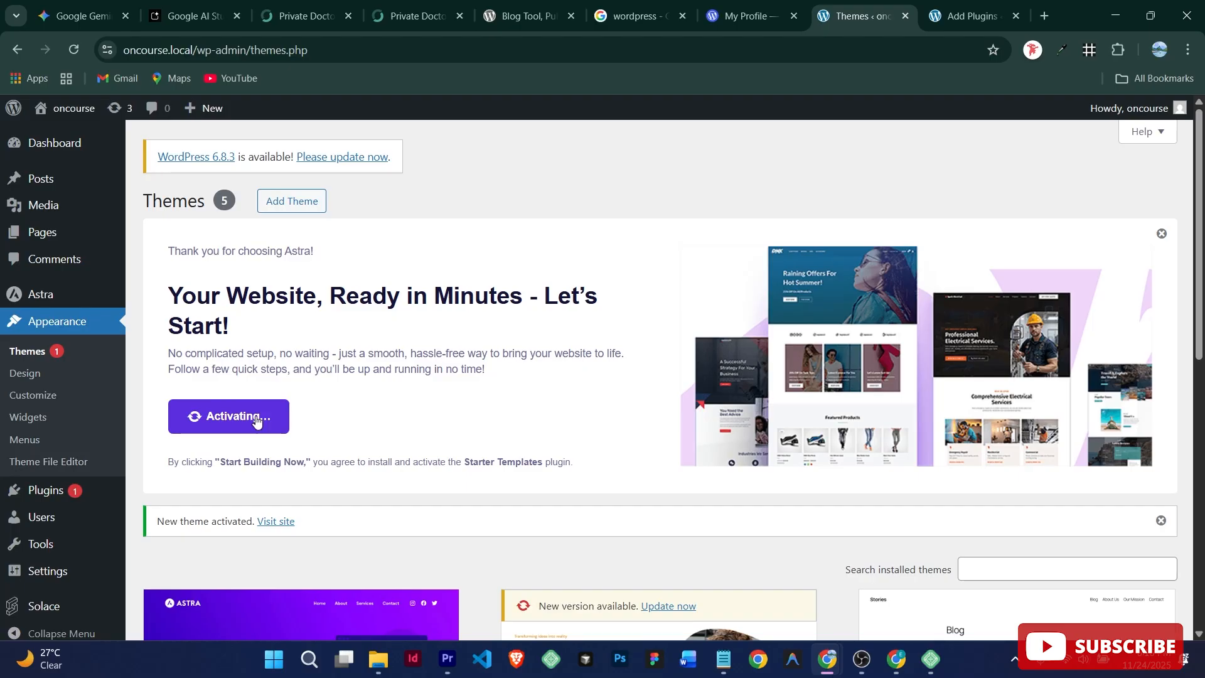
{"action": "mouse_move", "coordinate": [1200, 317]}
{"action": "left_mouse_down"}
{"action": "mouse_move", "coordinate": [1199, 474]}
{"action": "mouse_move", "coordinate": [1201, 320]}
{"action": "left_mouse_up"}
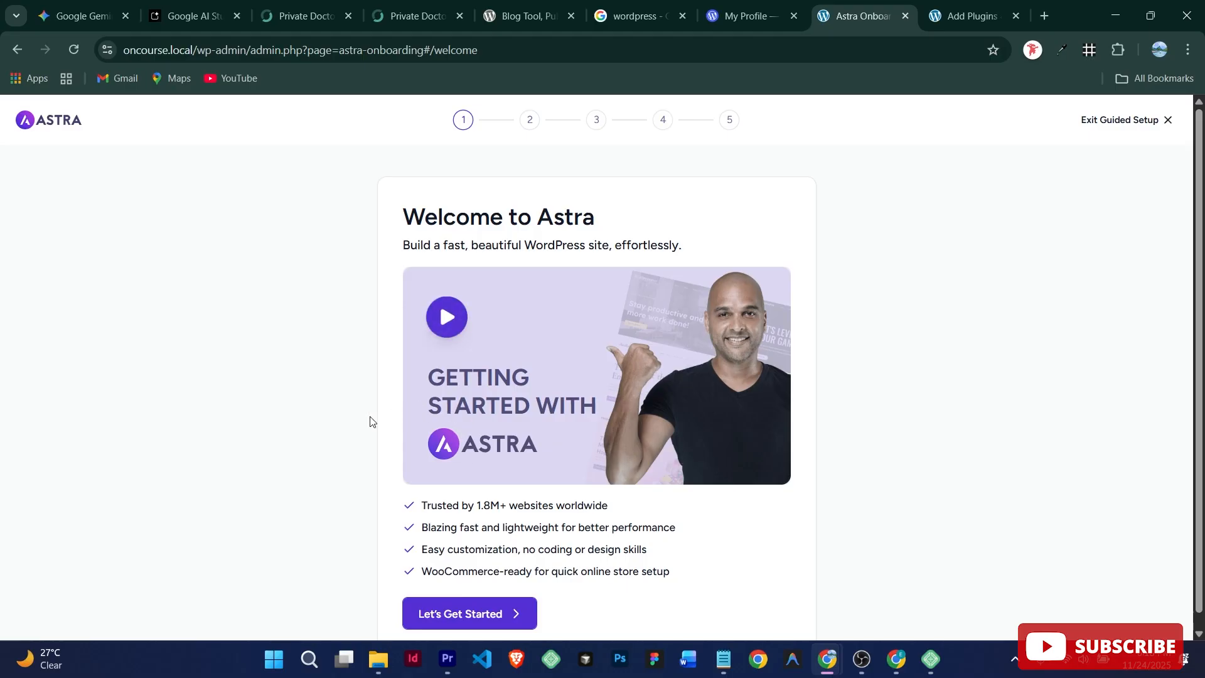
Step: Begin the Astra onboarding and autofill the user's first and last name
{"action": "scroll", "coordinate": [490, 476], "scroll_direction": "down", "scroll_amount": 1}
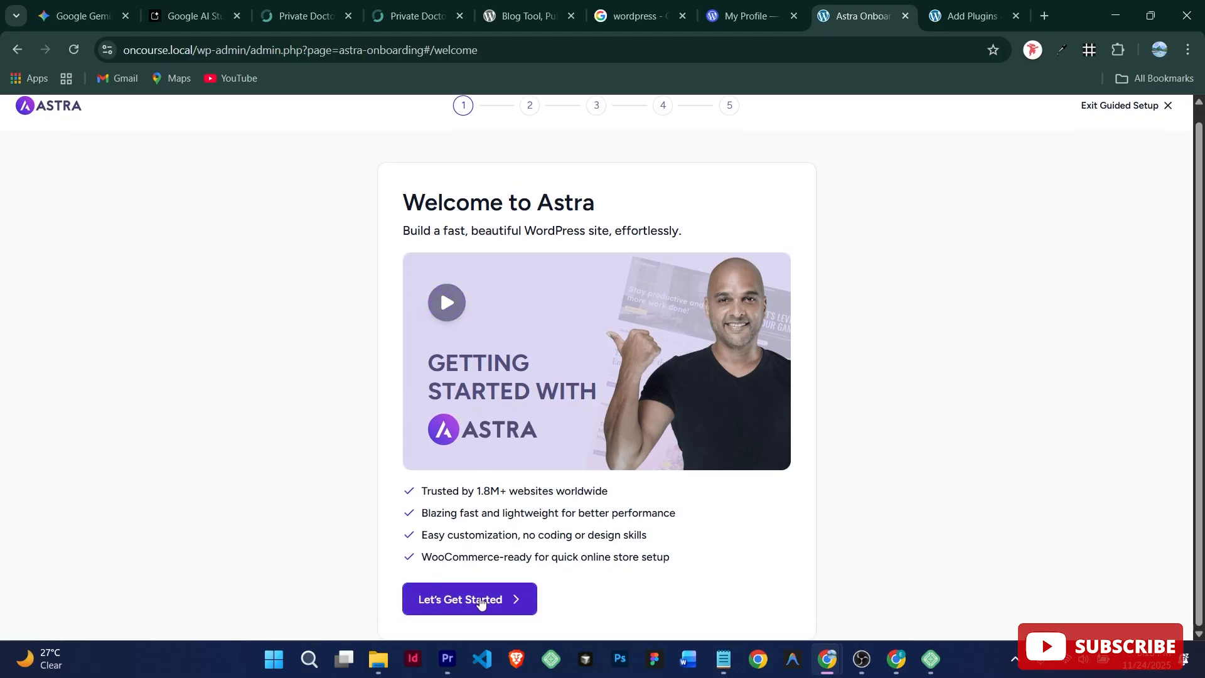
{"action": "left_click", "coordinate": [453, 601]}
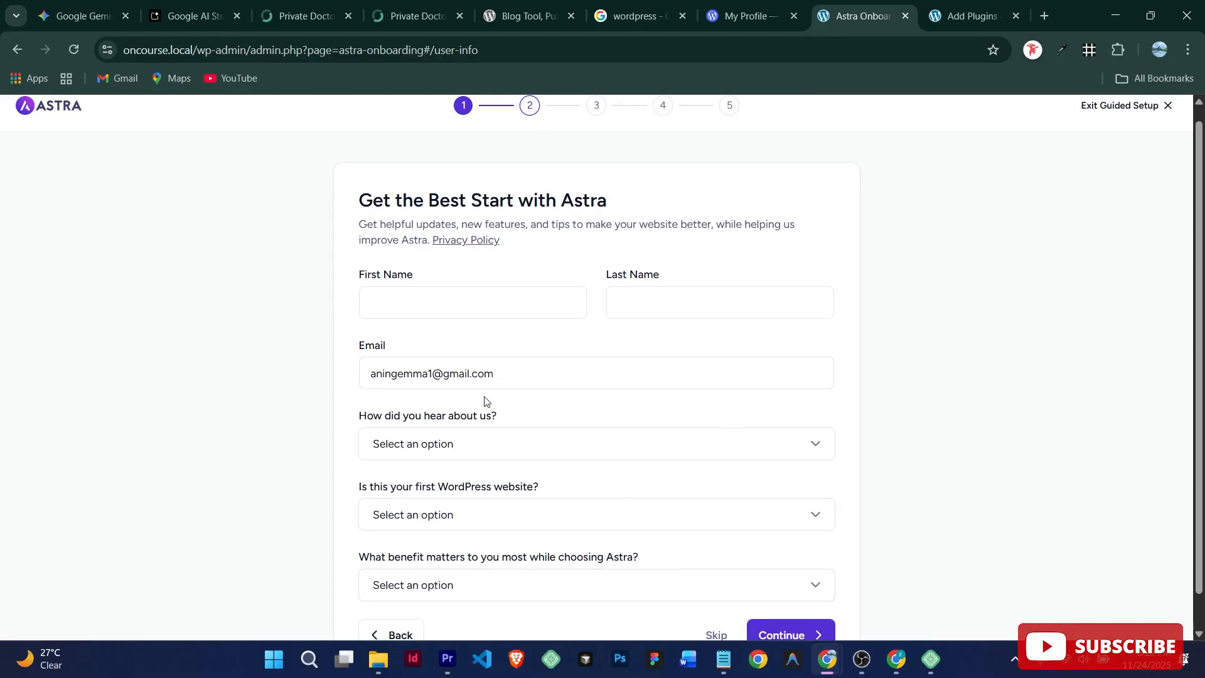
{"action": "scroll", "coordinate": [1195, 271], "scroll_direction": "down", "scroll_amount": 1}
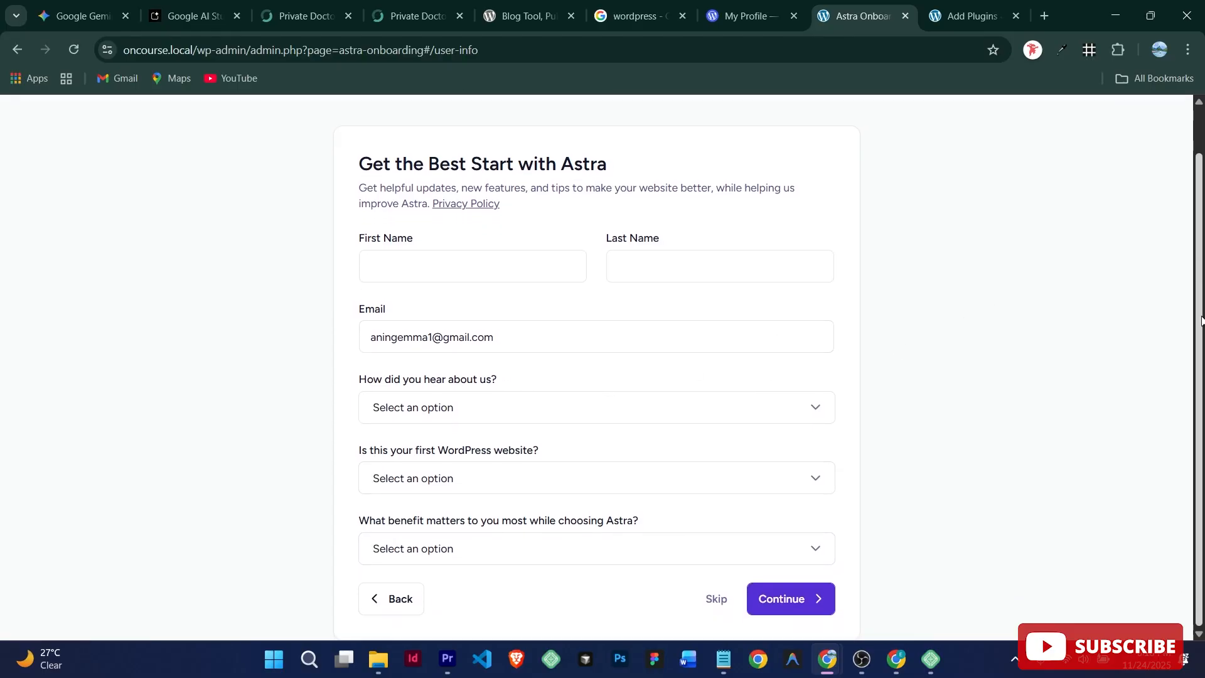
{"action": "left_click", "coordinate": [503, 267]}
{"action": "left_click", "coordinate": [496, 312]}
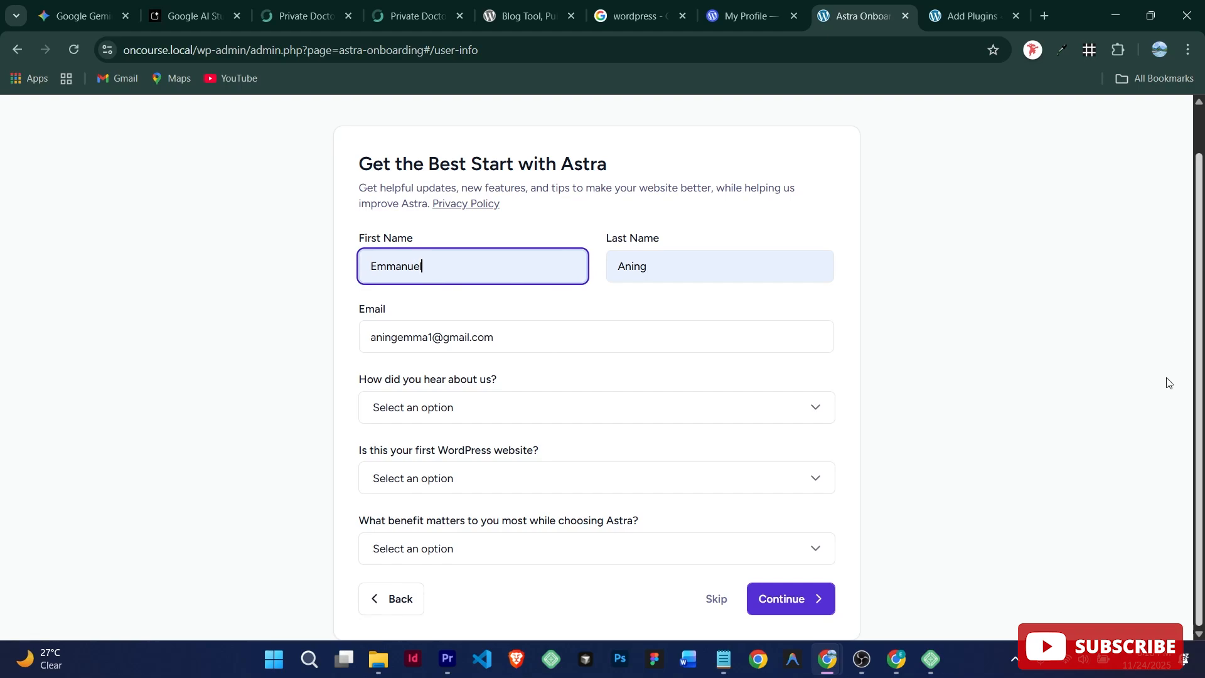
Step: Answer 'just getting started', 'WordPress Themes Directory' and 'AI and Templates', then skip two steps
{"action": "left_click", "coordinate": [494, 479]}
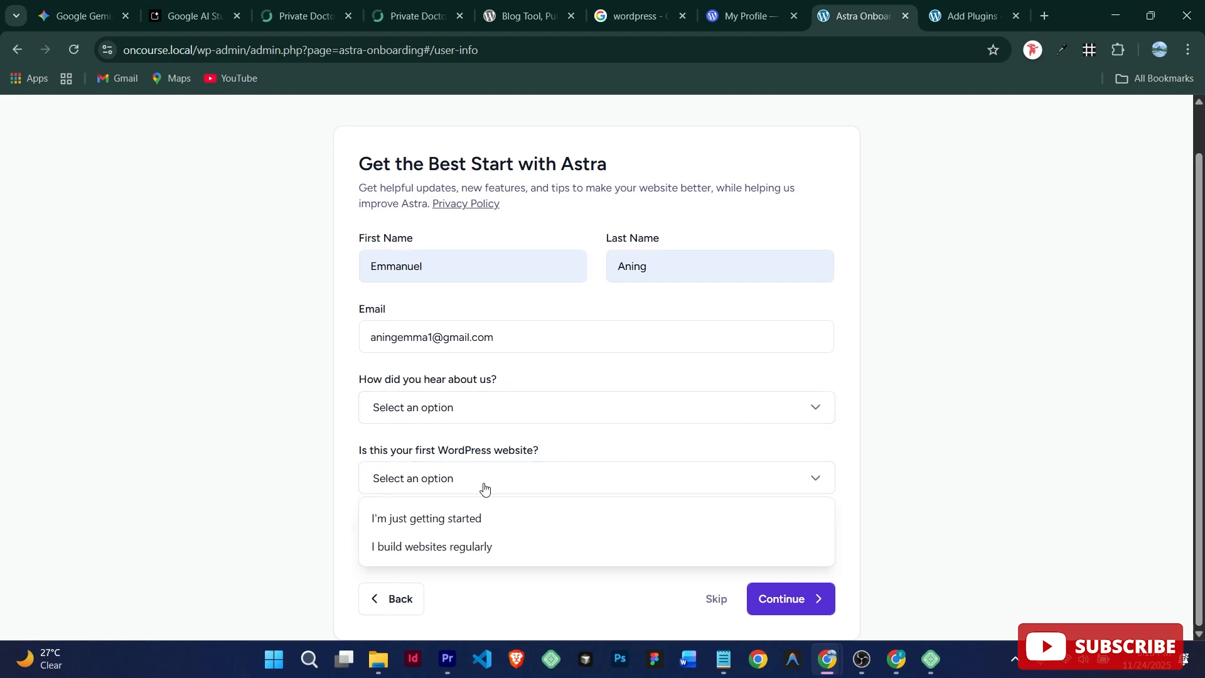
{"action": "left_click", "coordinate": [444, 519]}
{"action": "left_click", "coordinate": [501, 408]}
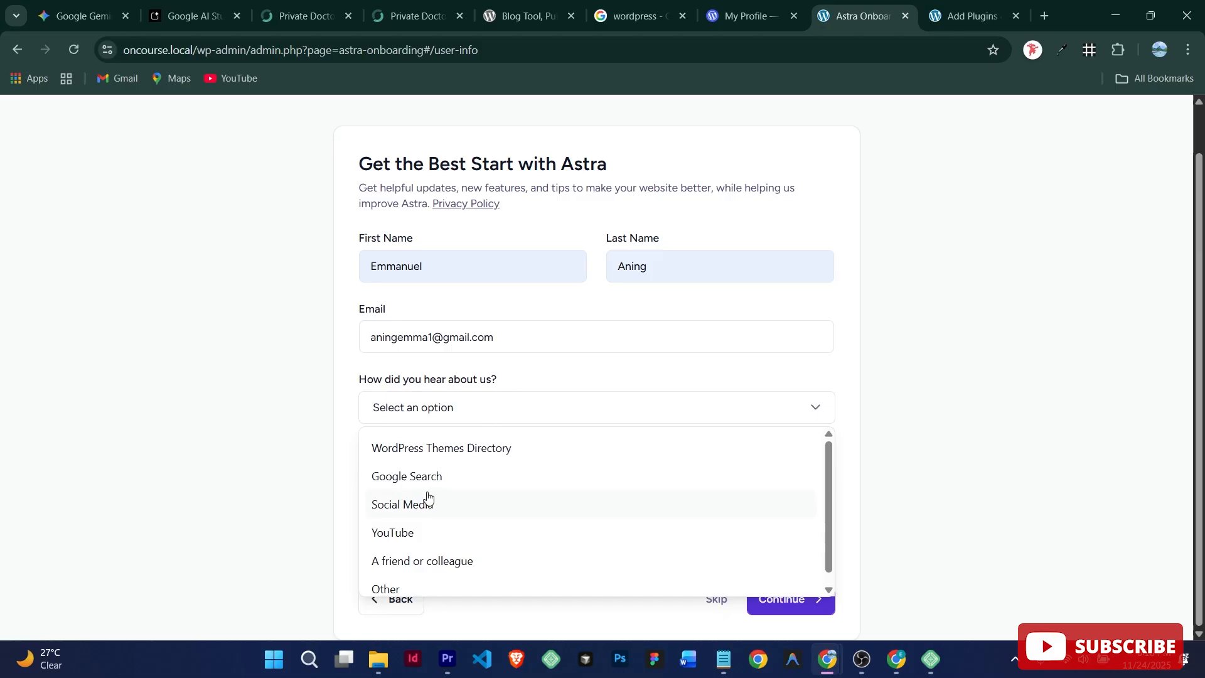
{"action": "left_click", "coordinate": [453, 449]}
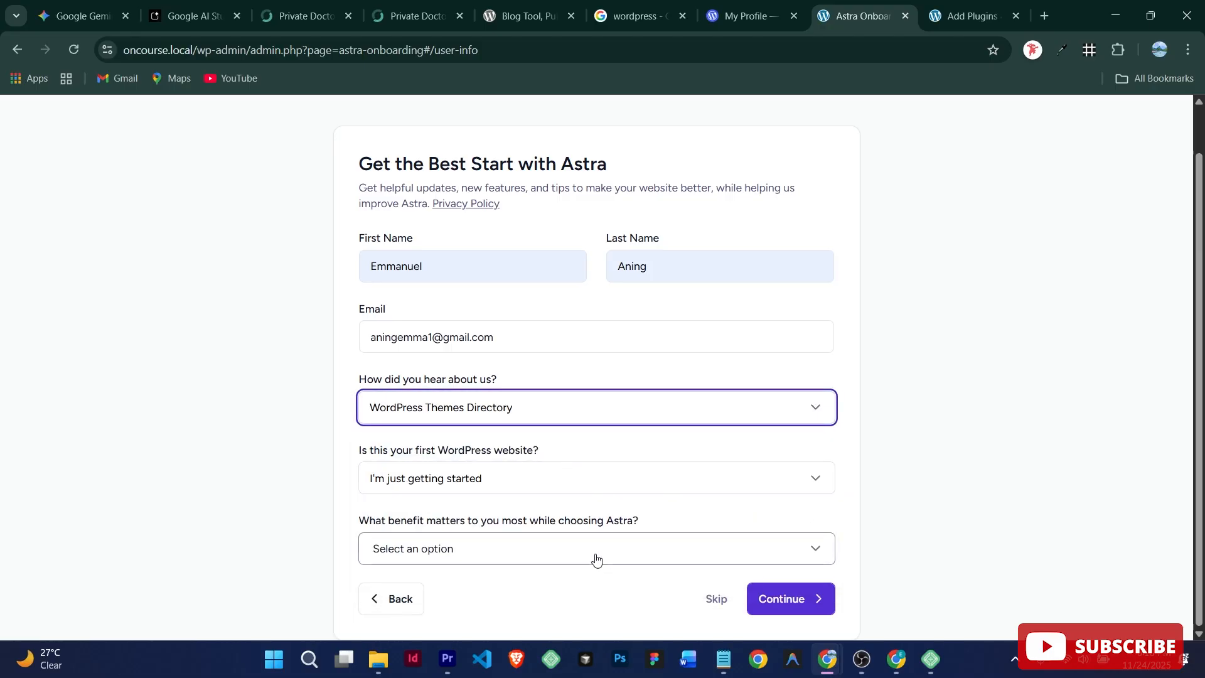
{"action": "left_click", "coordinate": [541, 558]}
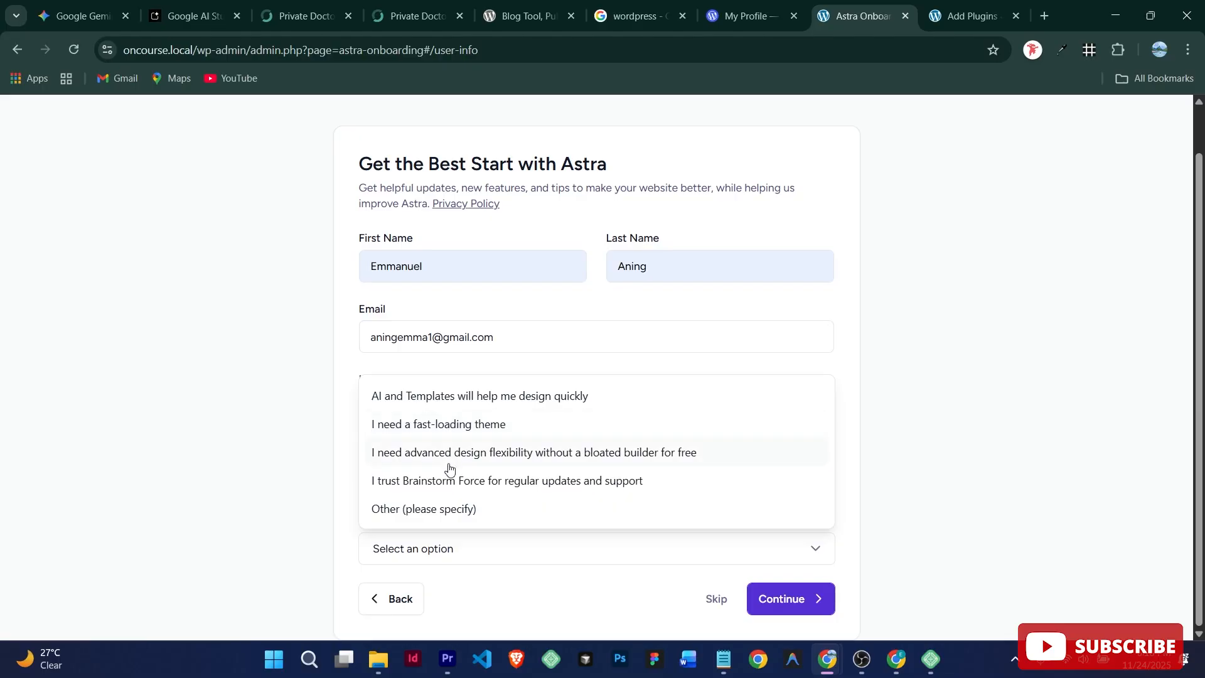
{"action": "left_click", "coordinate": [480, 396]}
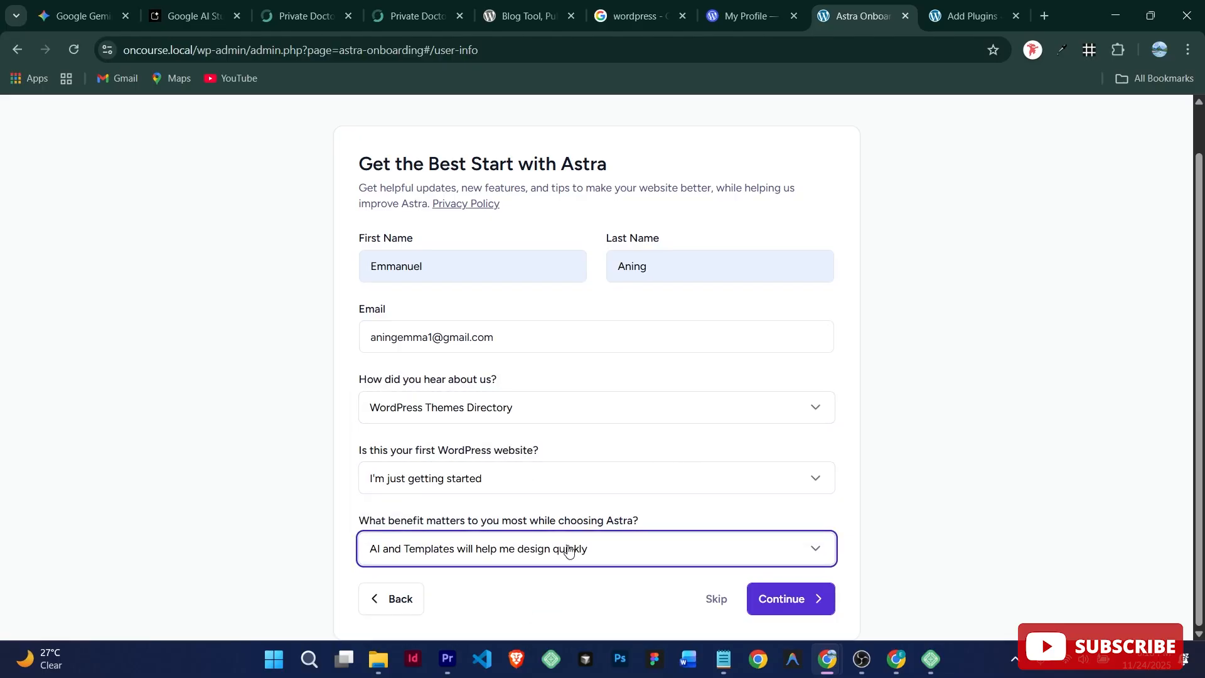
{"action": "left_click", "coordinate": [715, 604]}
{"action": "left_click", "coordinate": [715, 601]}
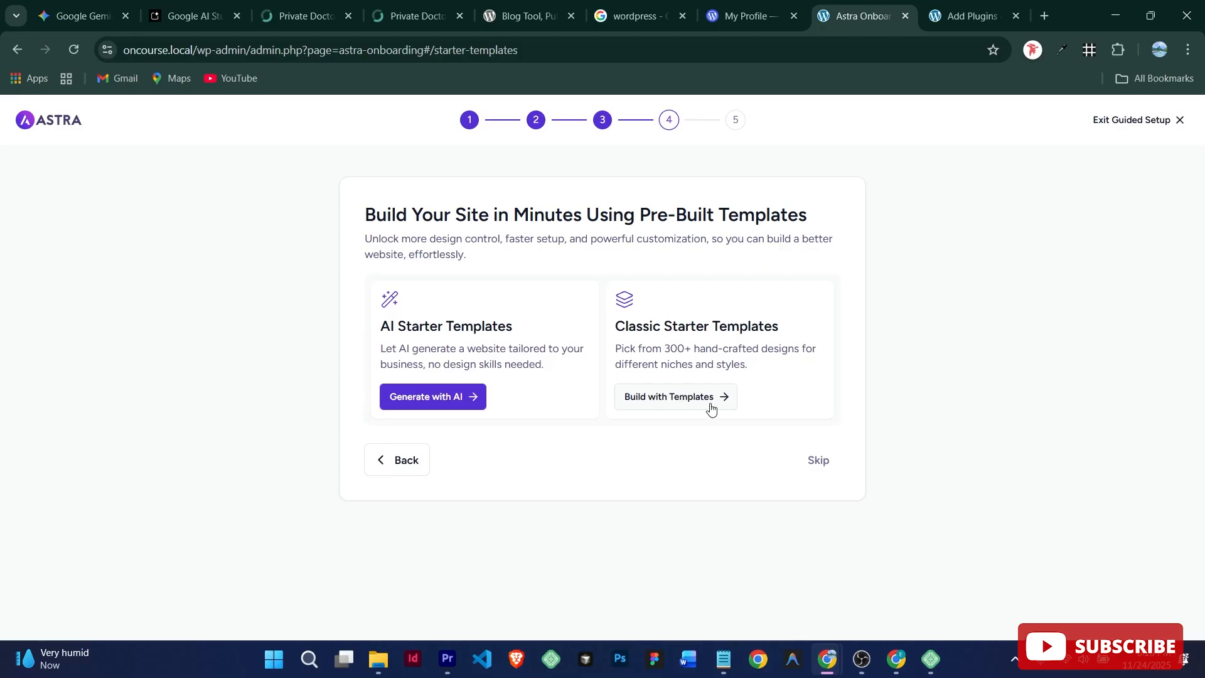
Step: Choose Build with Templates under Classic Starter Templates
{"action": "left_click", "coordinate": [674, 398]}
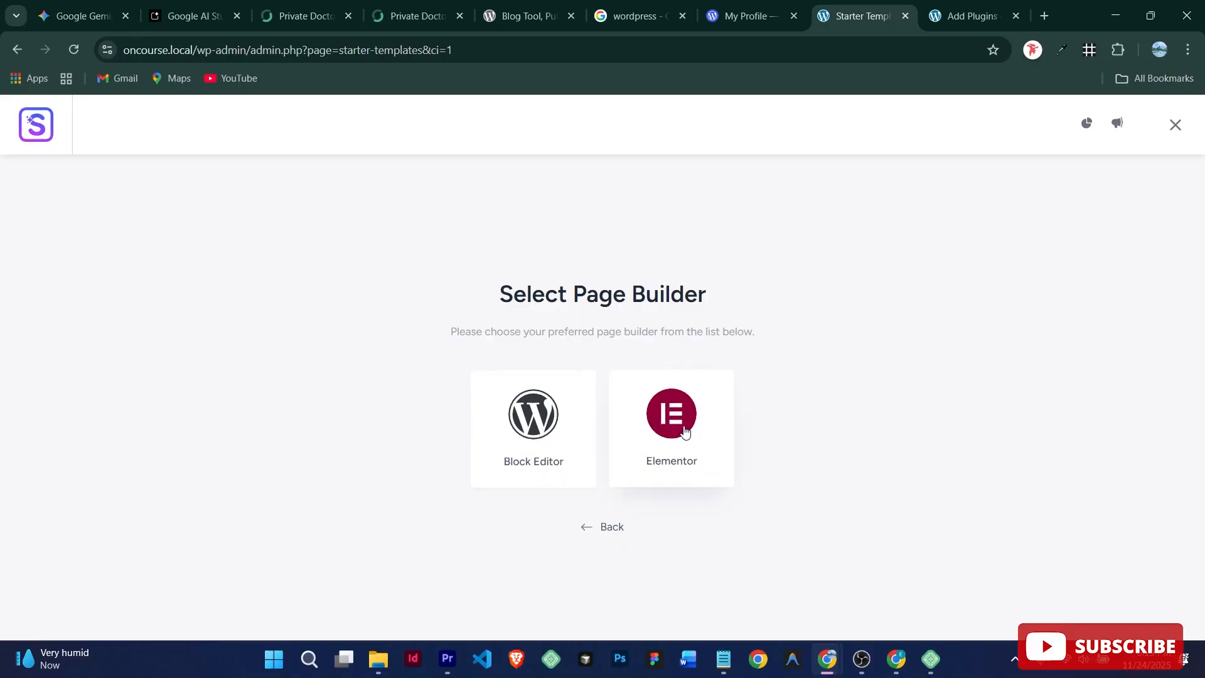
Step: Choose Elementor as the page builder for the starter templates
{"action": "left_click", "coordinate": [683, 427]}
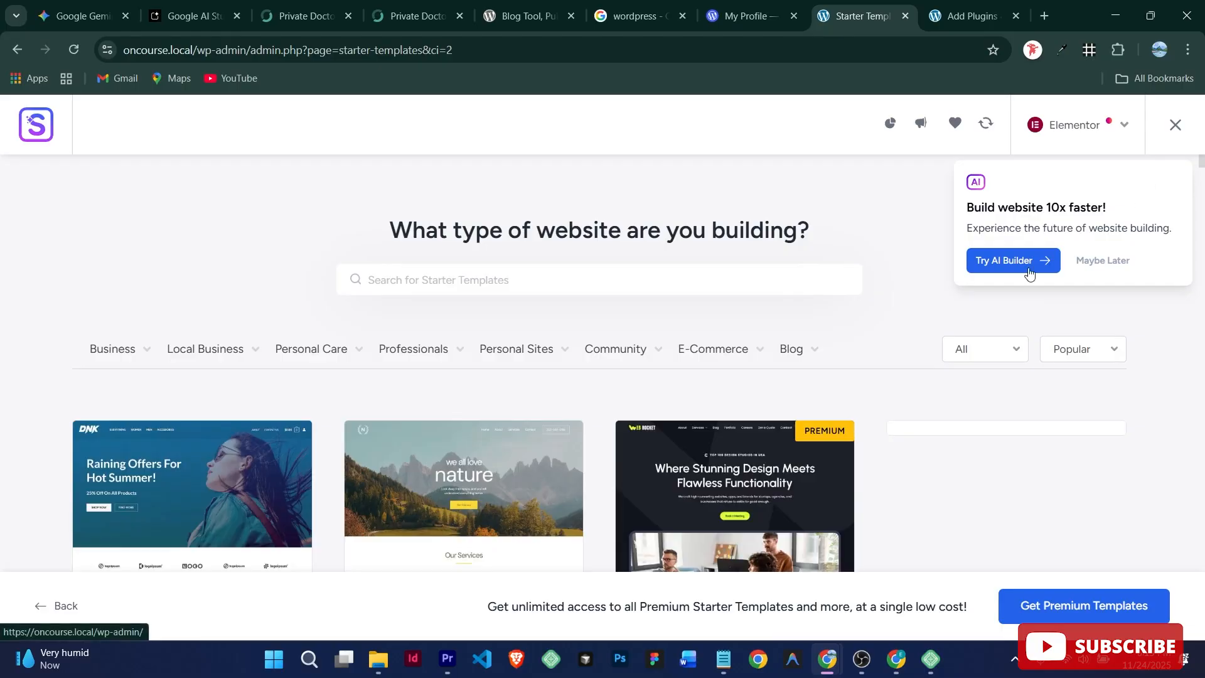
{"action": "scroll", "coordinate": [950, 434], "scroll_direction": "down", "scroll_amount": 5}
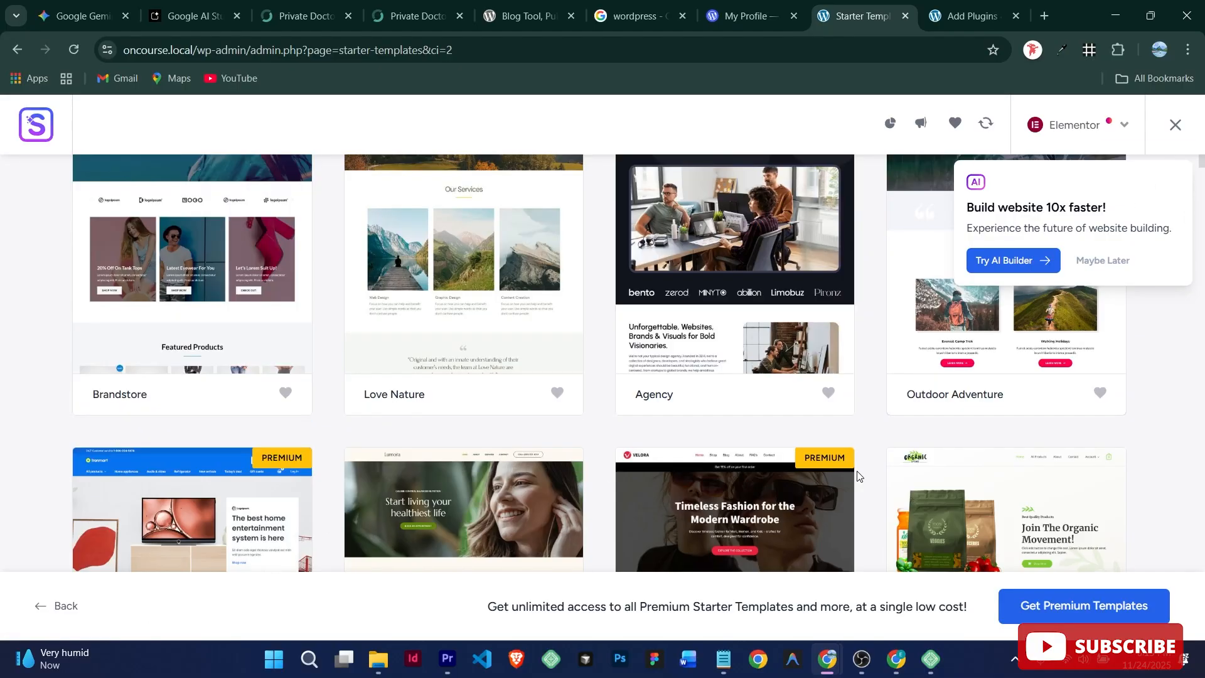
{"action": "scroll", "coordinate": [569, 447], "scroll_direction": "down", "scroll_amount": 5}
{"action": "scroll", "coordinate": [569, 447], "scroll_direction": "up", "scroll_amount": 10}
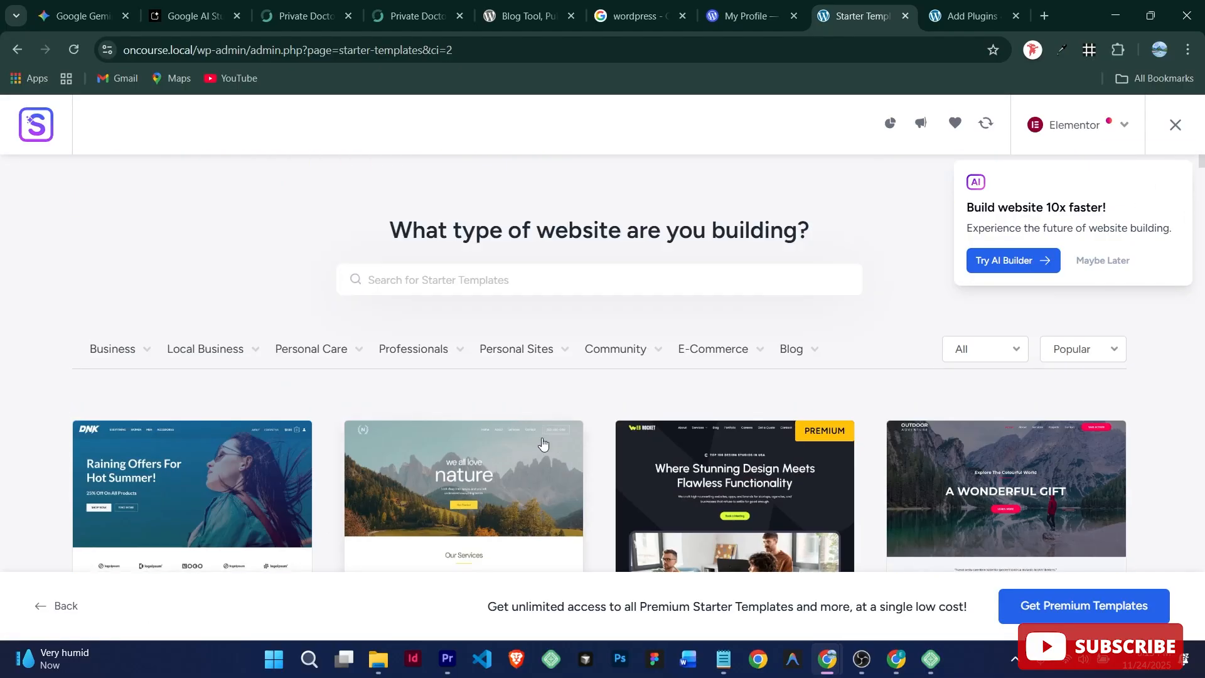
Step: Search the templates for 'port' and open the Web Designer Portfolio template
{"action": "left_click", "coordinate": [501, 281]}
{"action": "type", "text": "port"}
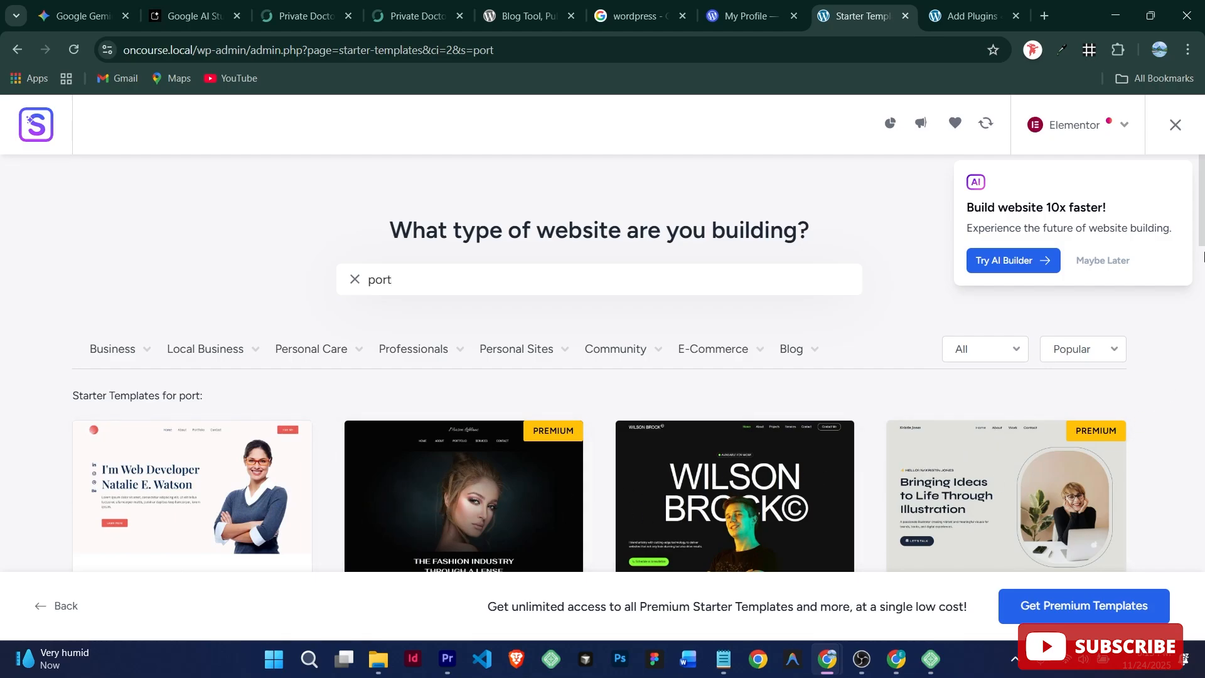
{"action": "left_click_drag", "start_coordinate": [1203, 233], "coordinate": [1191, 395]}
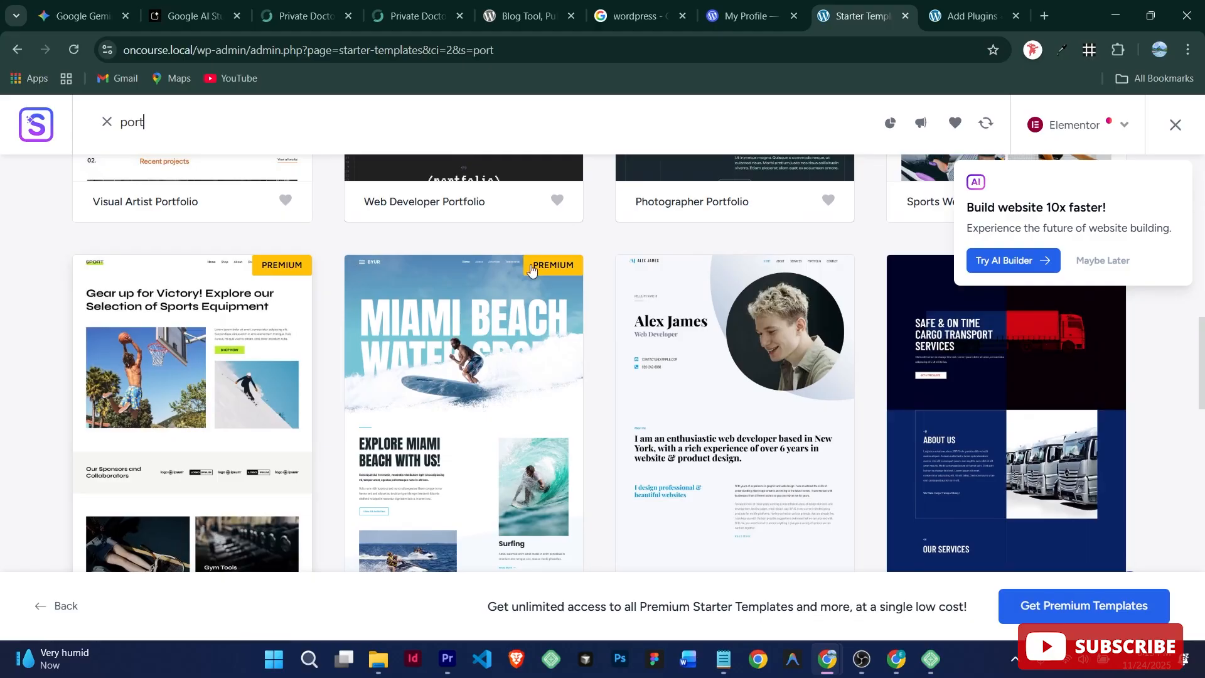
{"action": "left_click_drag", "start_coordinate": [1202, 358], "coordinate": [1202, 219]}
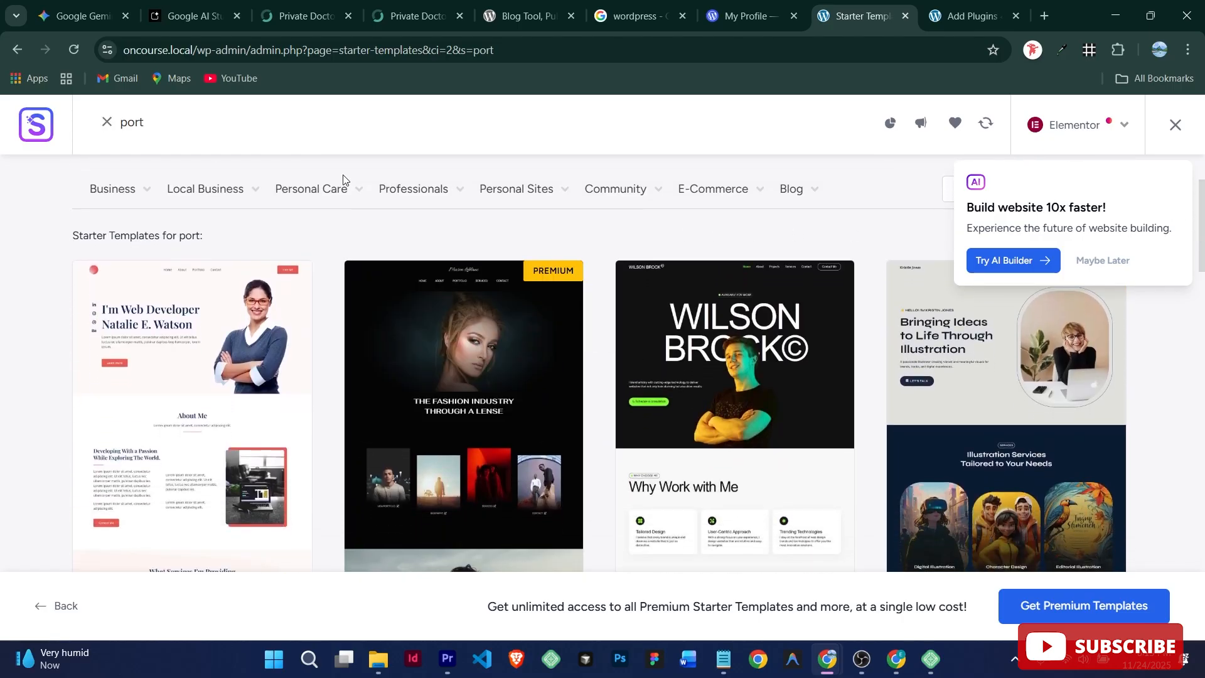
{"action": "left_click", "coordinate": [766, 344]}
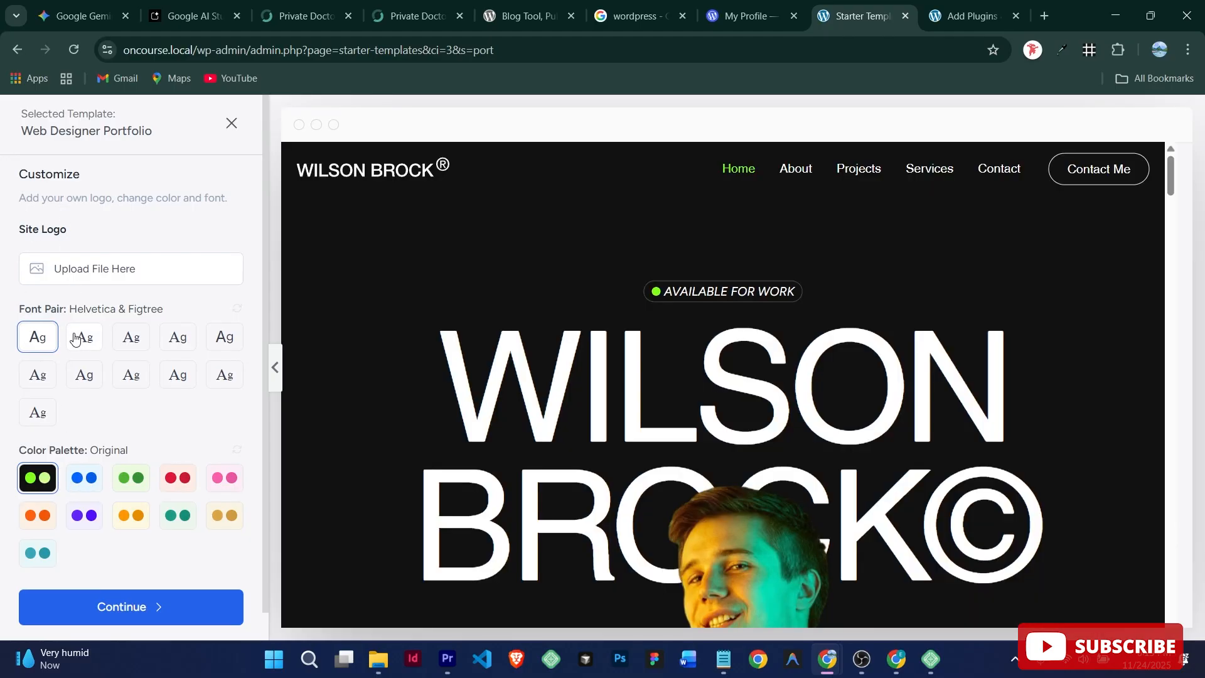
Step: Compare the alternative font pairs, then keep the Helvetica & Figtree pairing
{"action": "left_click", "coordinate": [75, 339]}
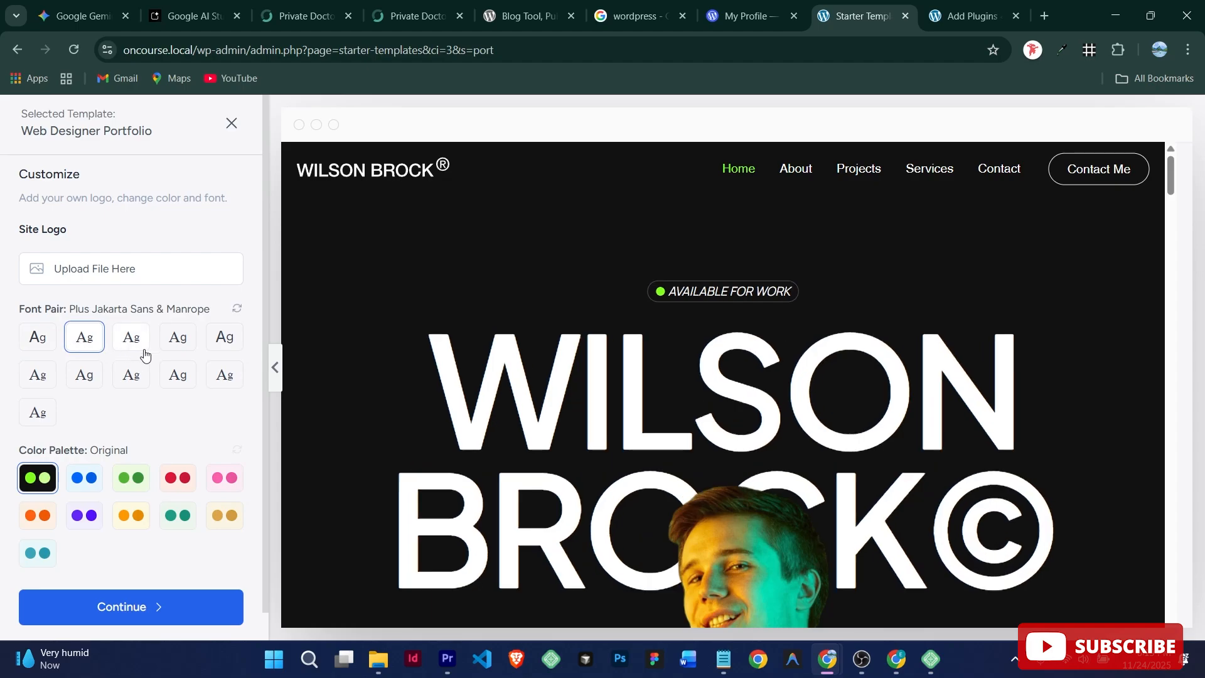
{"action": "left_click", "coordinate": [176, 342]}
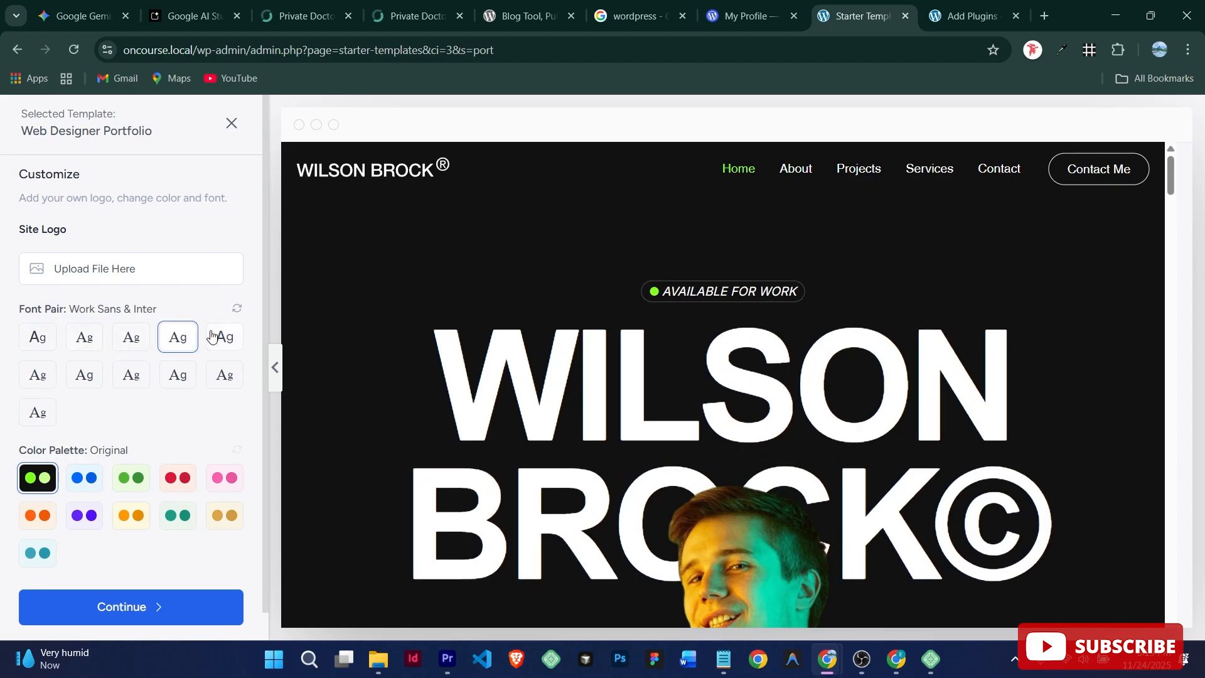
{"action": "left_click", "coordinate": [225, 337]}
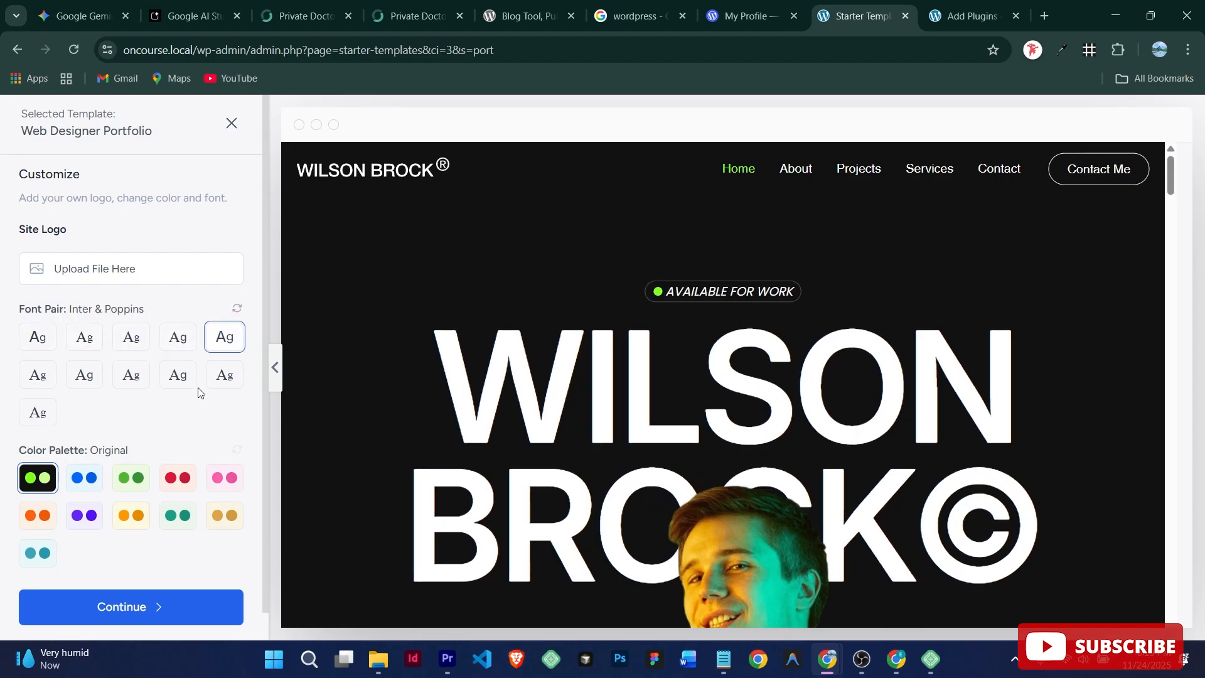
{"action": "left_click", "coordinate": [220, 380]}
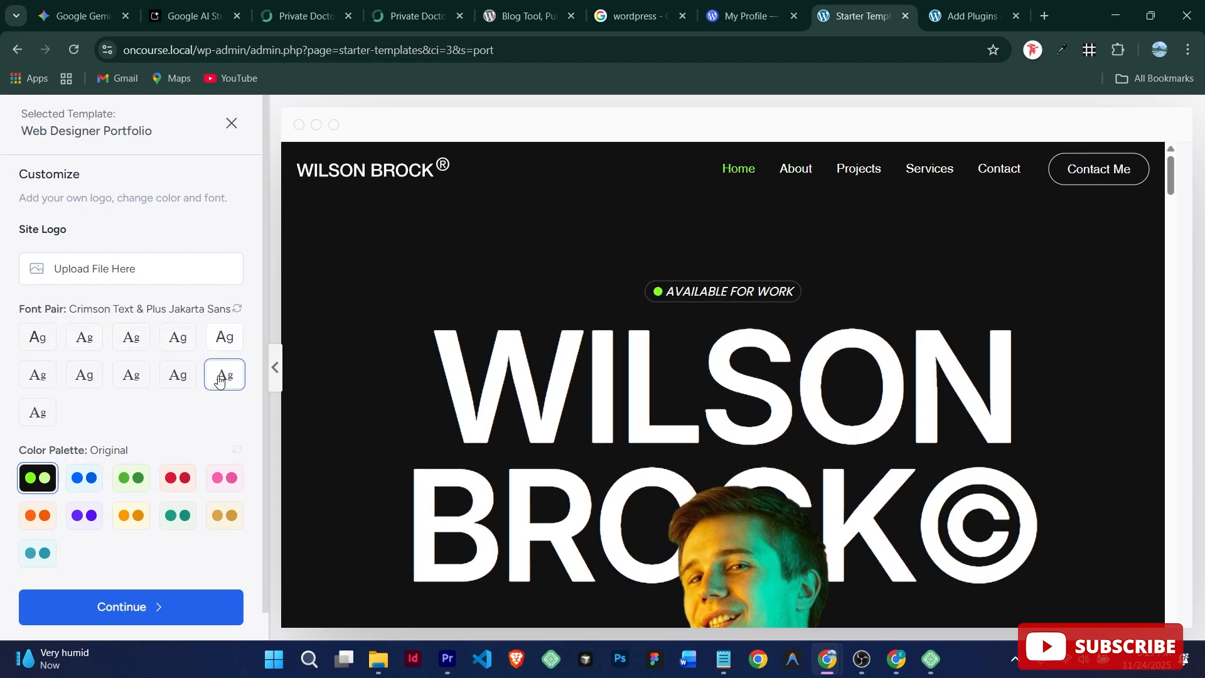
{"action": "left_click", "coordinate": [178, 374]}
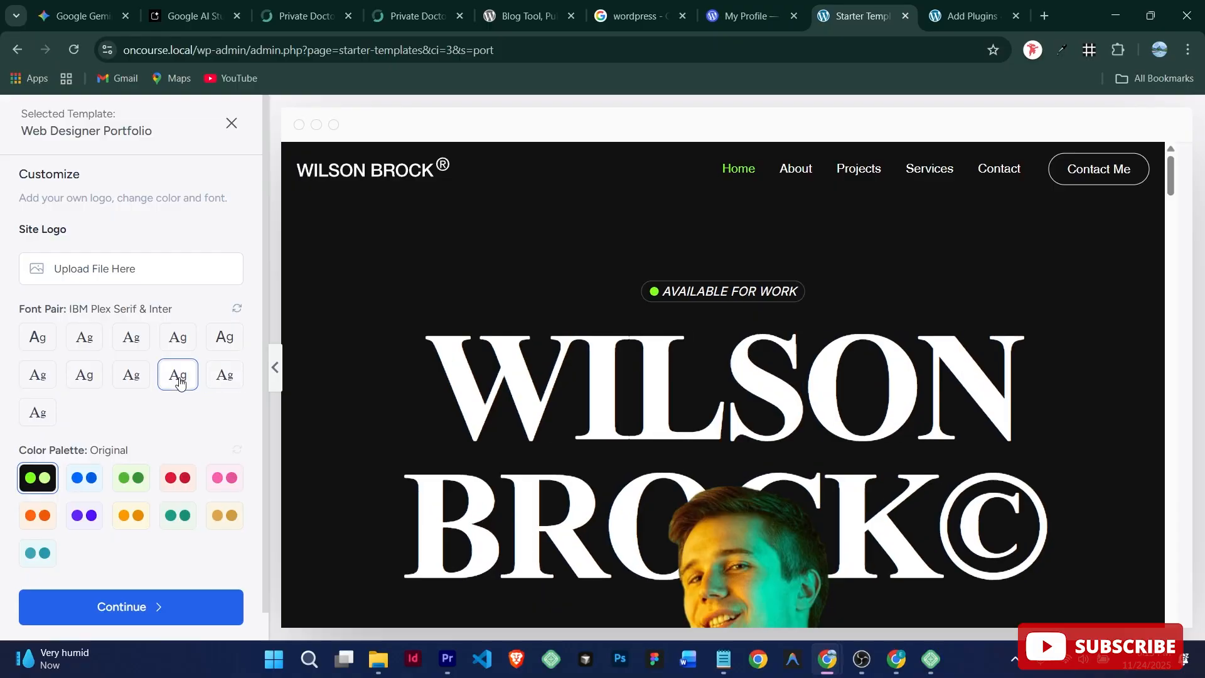
{"action": "left_click", "coordinate": [85, 380]}
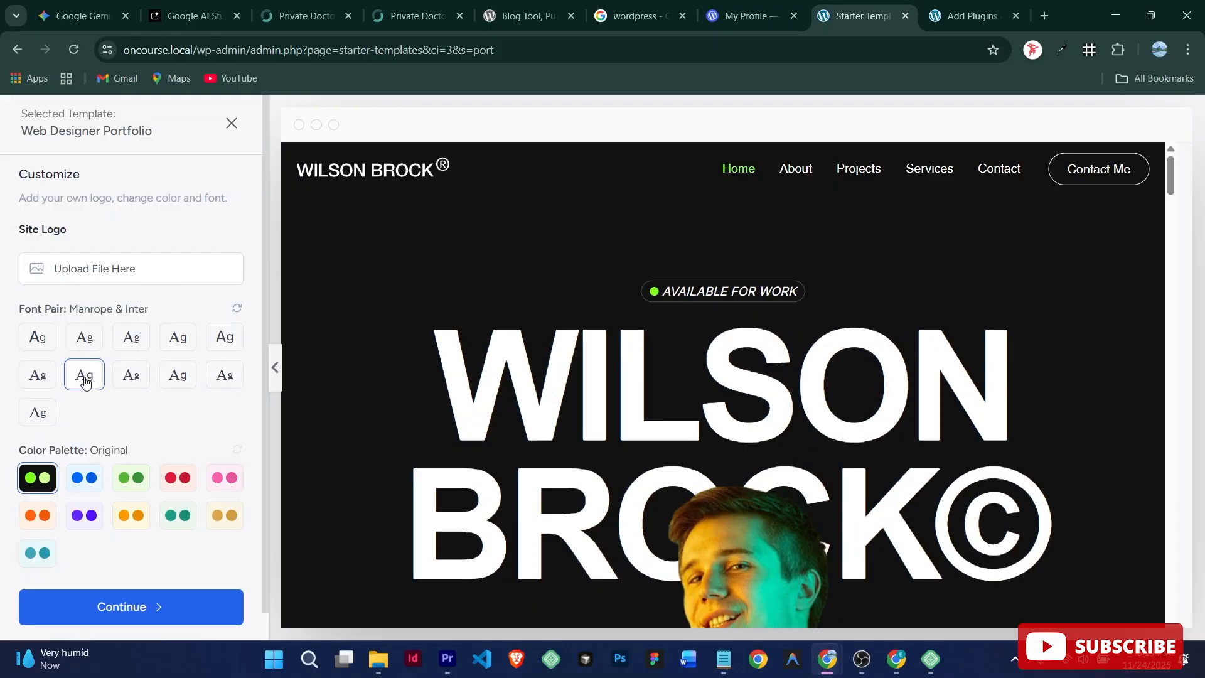
{"action": "left_click", "coordinate": [41, 342]}
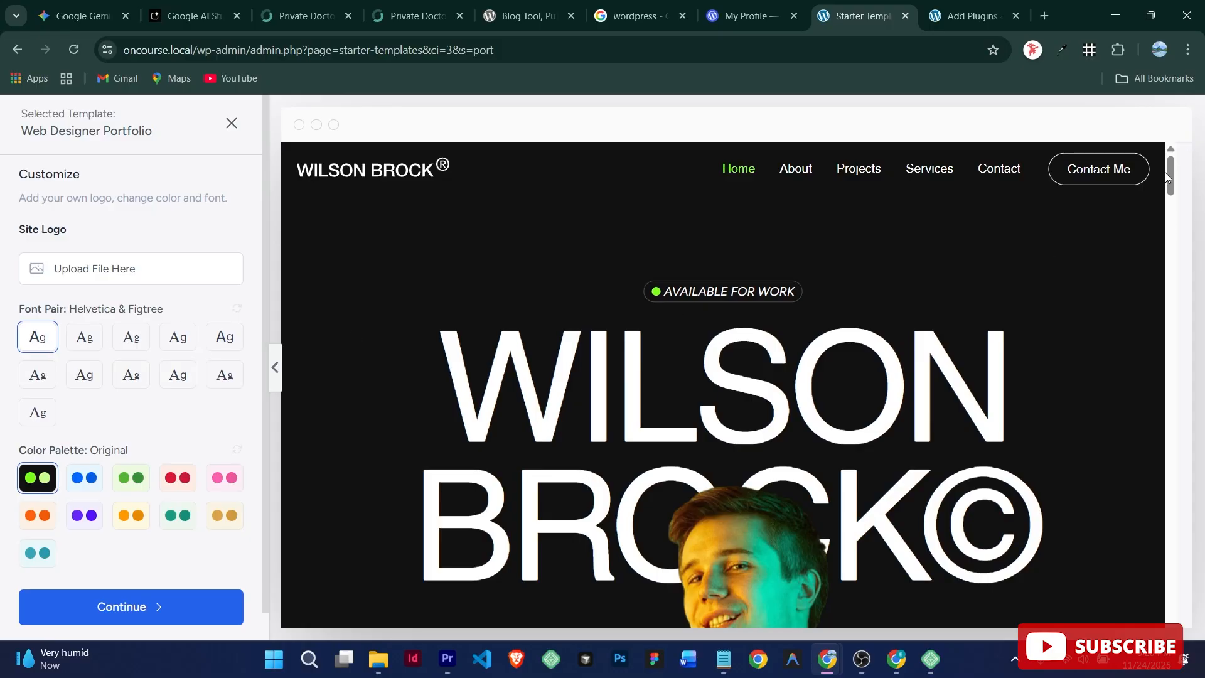
Step: Preview the blue, orange, teal, pink, red and green palettes, then keep the Original palette
{"action": "scroll", "coordinate": [1165, 172], "scroll_direction": "down", "scroll_amount": 5}
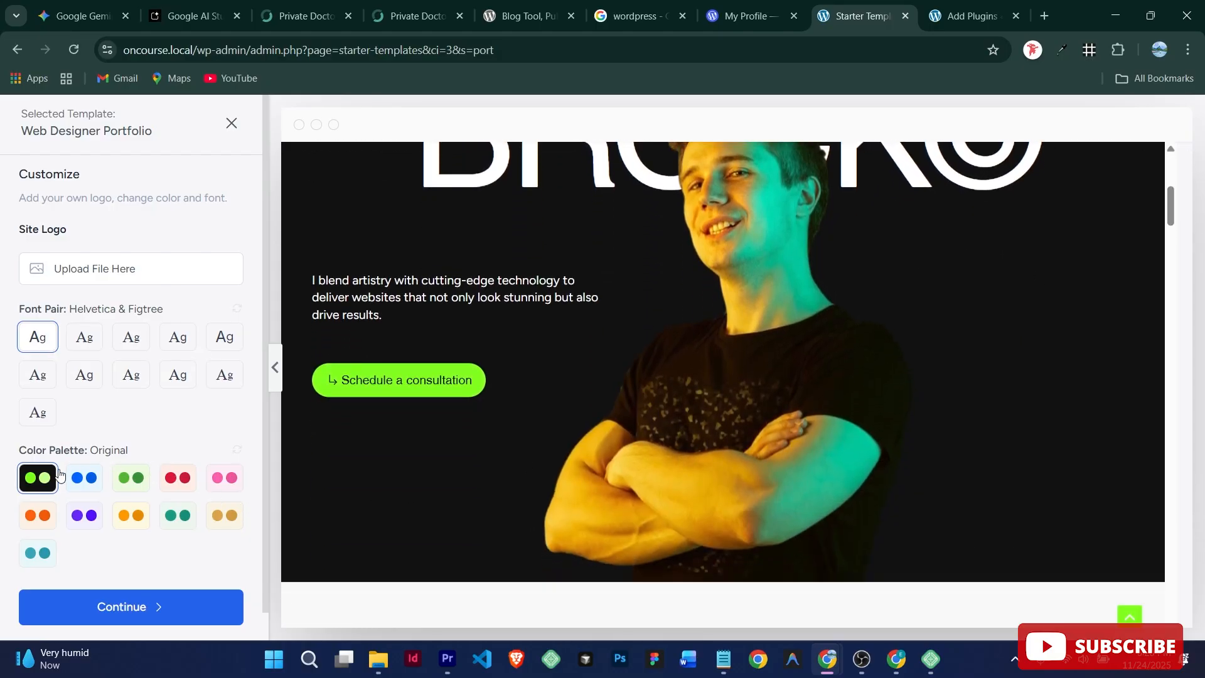
{"action": "left_click", "coordinate": [76, 482]}
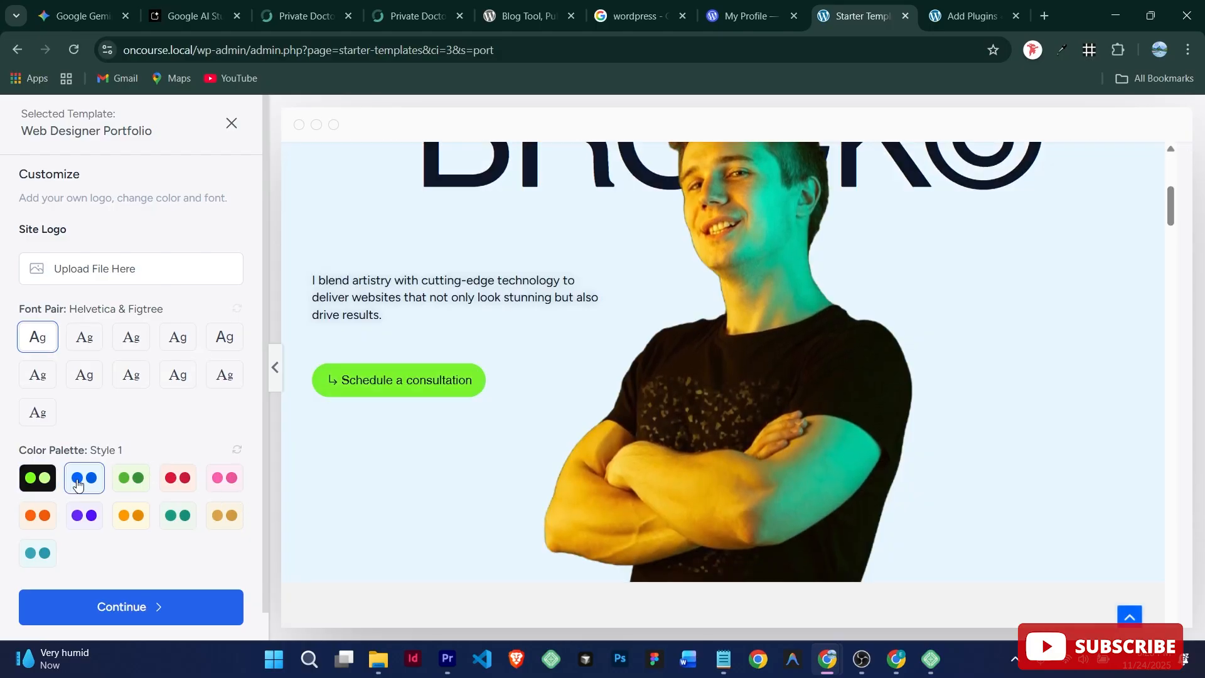
{"action": "left_click", "coordinate": [134, 520]}
{"action": "left_click", "coordinate": [177, 515]}
{"action": "left_click", "coordinate": [217, 482]}
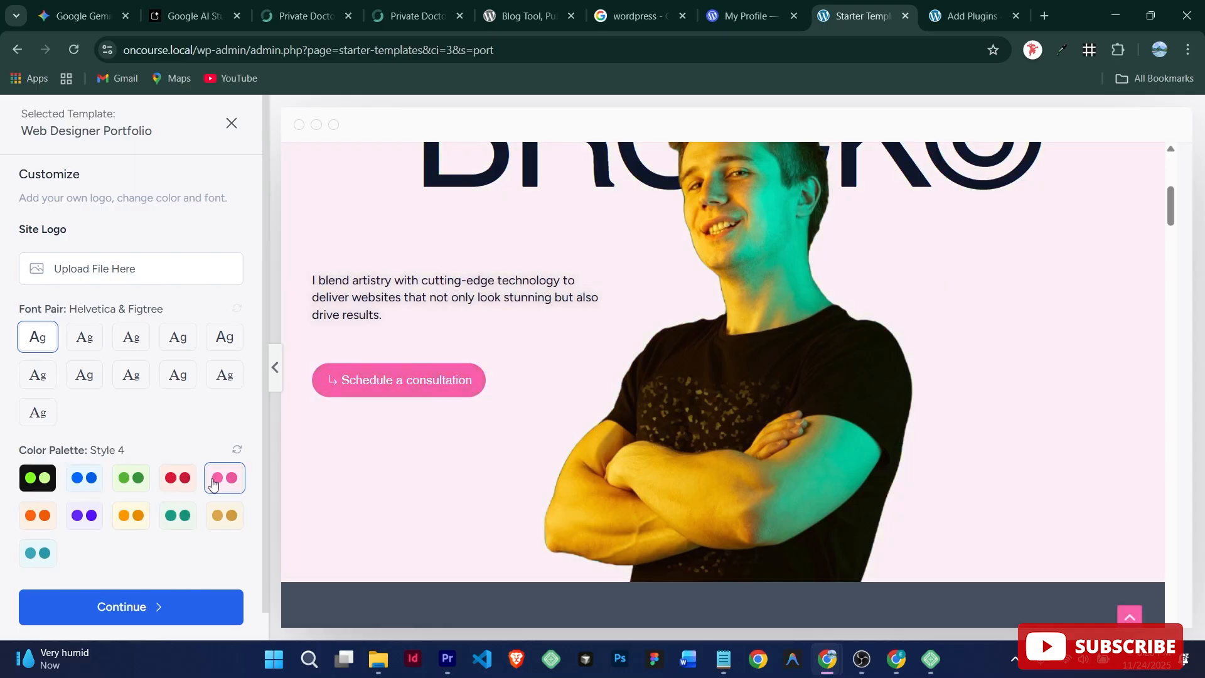
{"action": "left_click", "coordinate": [169, 489]}
{"action": "left_click", "coordinate": [135, 487]}
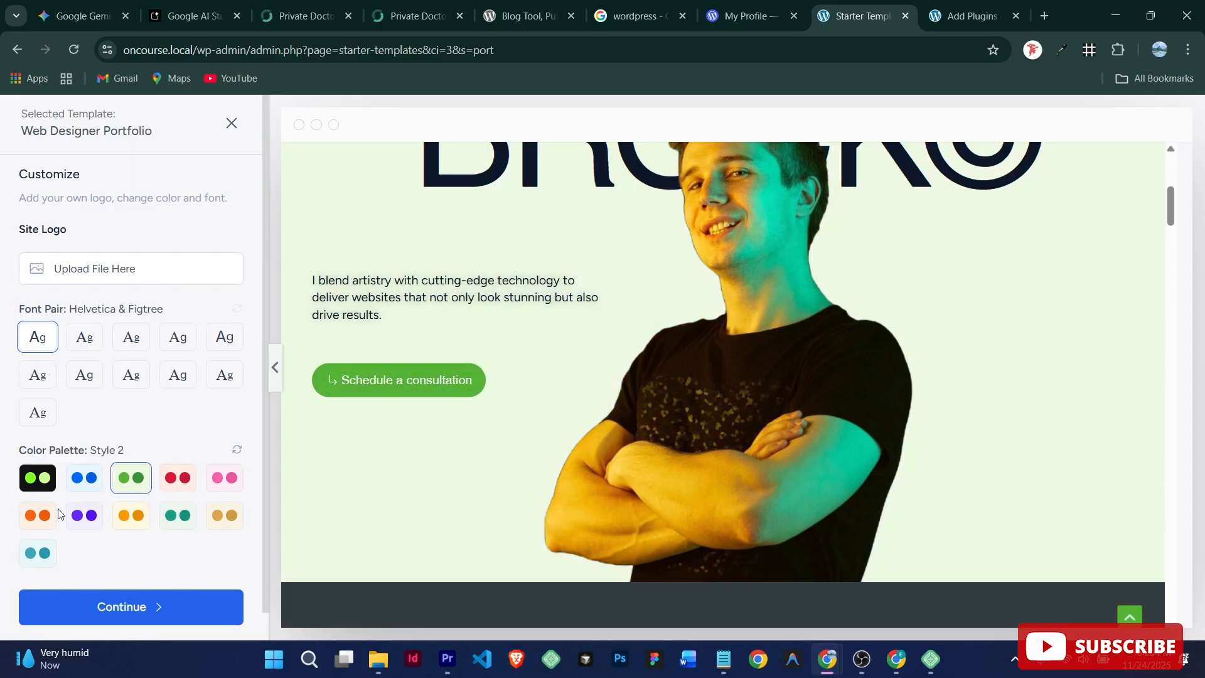
{"action": "left_click", "coordinate": [34, 519]}
{"action": "left_click", "coordinate": [76, 487]}
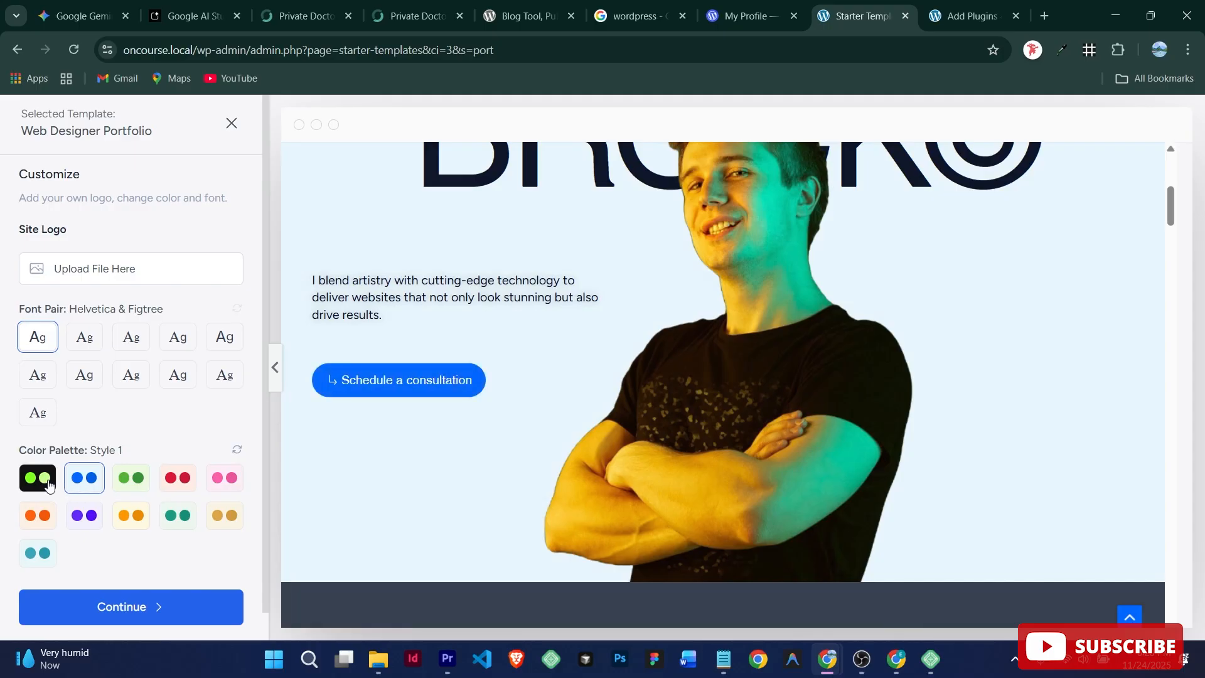
{"action": "left_click", "coordinate": [45, 483]}
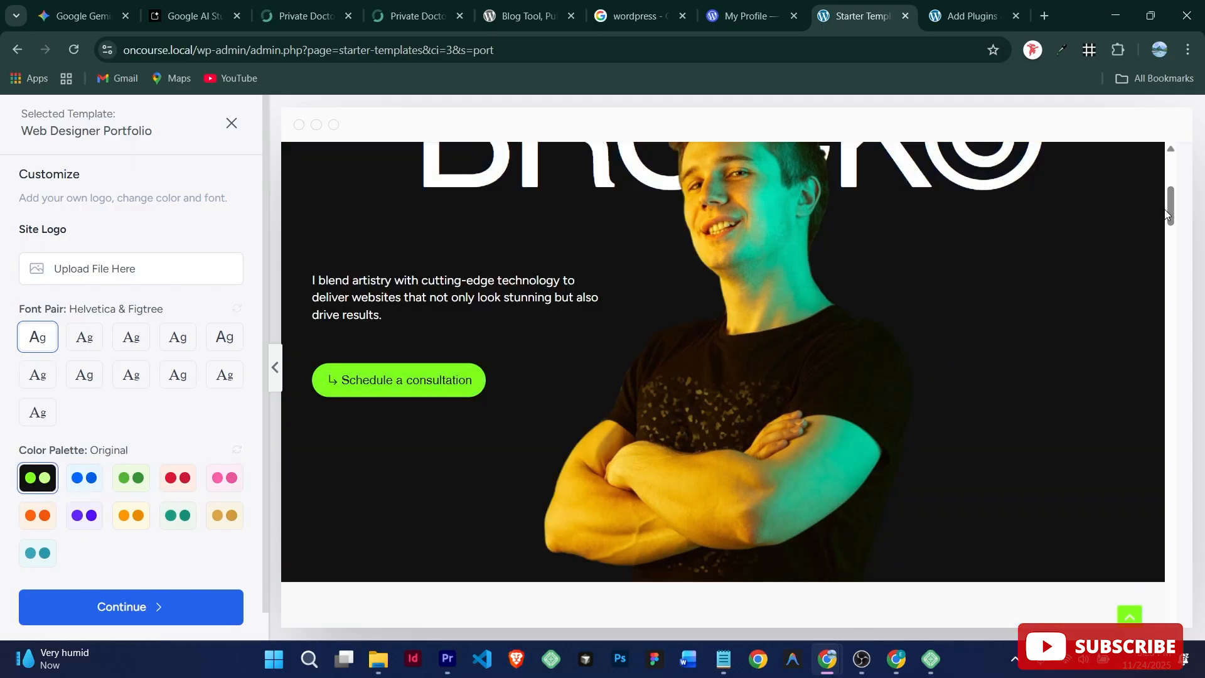
Step: Accept the template styling and continue to the Select features step
{"action": "left_click_drag", "start_coordinate": [1170, 206], "coordinate": [1163, 178]}
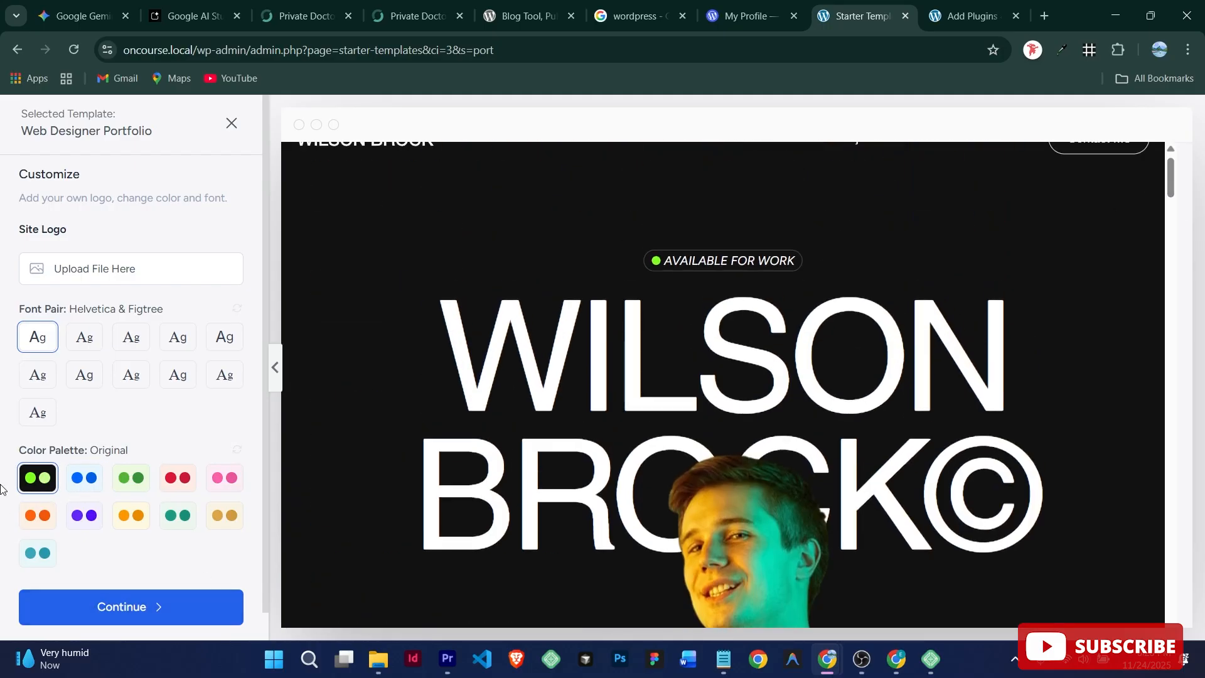
{"action": "scroll", "coordinate": [2, 488], "scroll_direction": "down", "scroll_amount": 1}
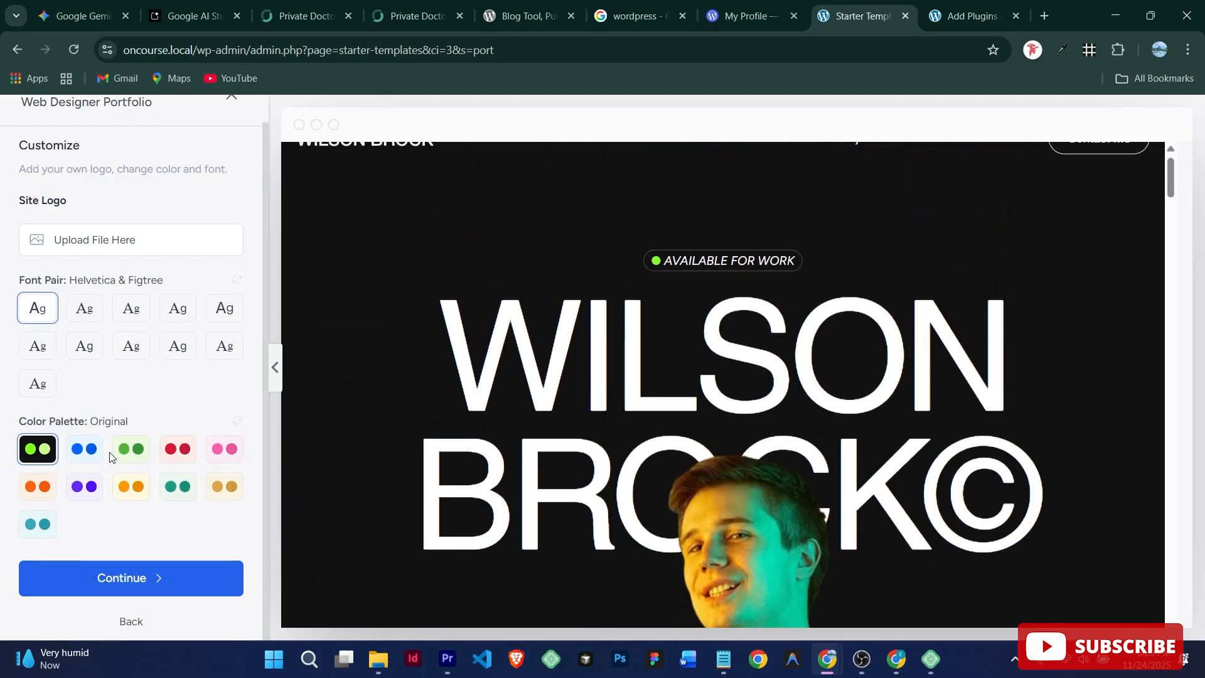
{"action": "left_click", "coordinate": [143, 585]}
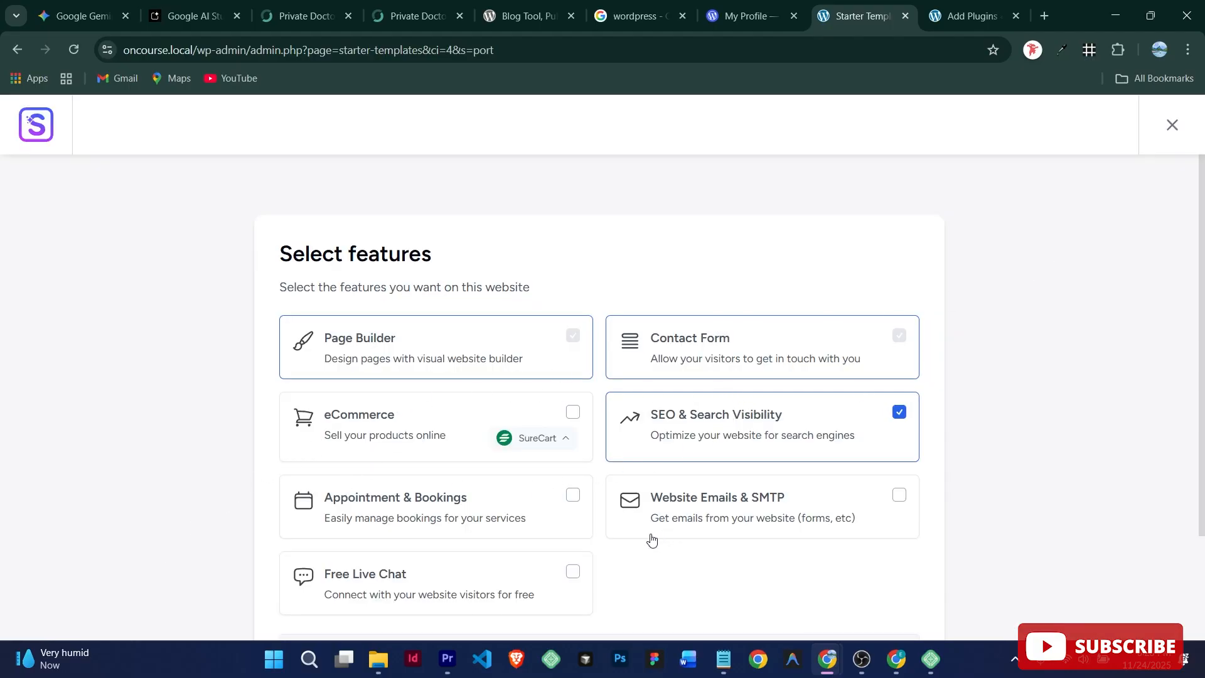
Step: Review the features list, keeping SEO & Search Visibility checked, and continue
{"action": "scroll", "coordinate": [424, 585], "scroll_direction": "down", "scroll_amount": 3}
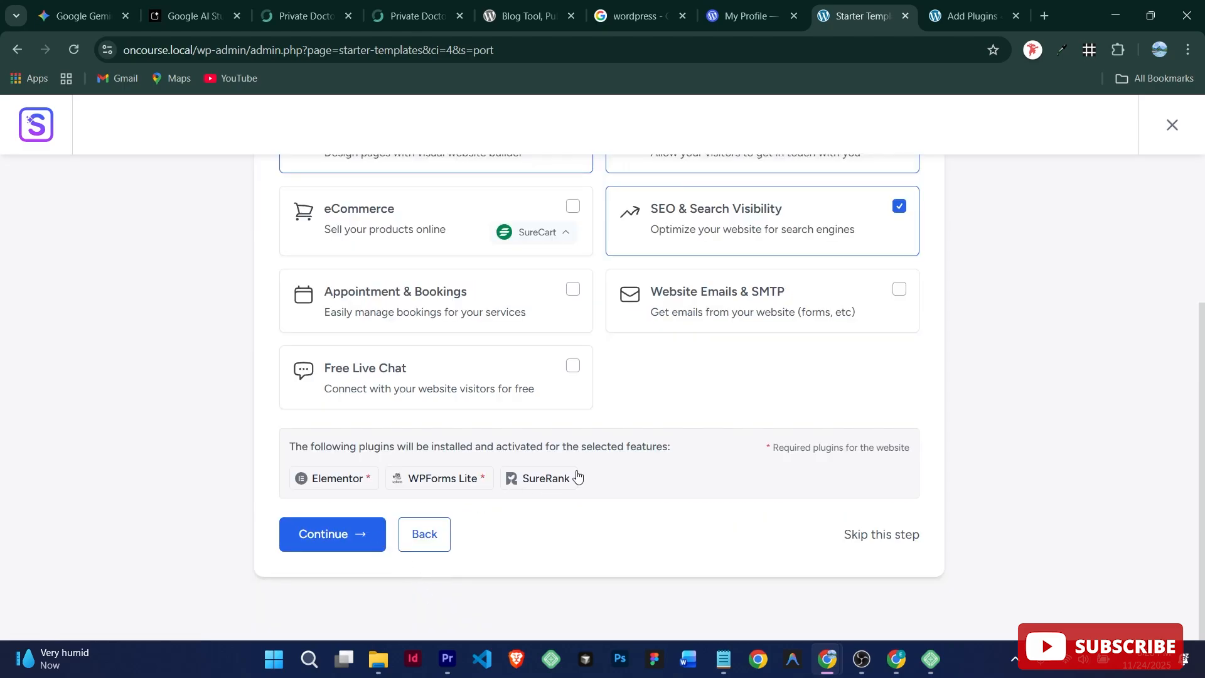
{"action": "scroll", "coordinate": [578, 477], "scroll_direction": "up", "scroll_amount": 3}
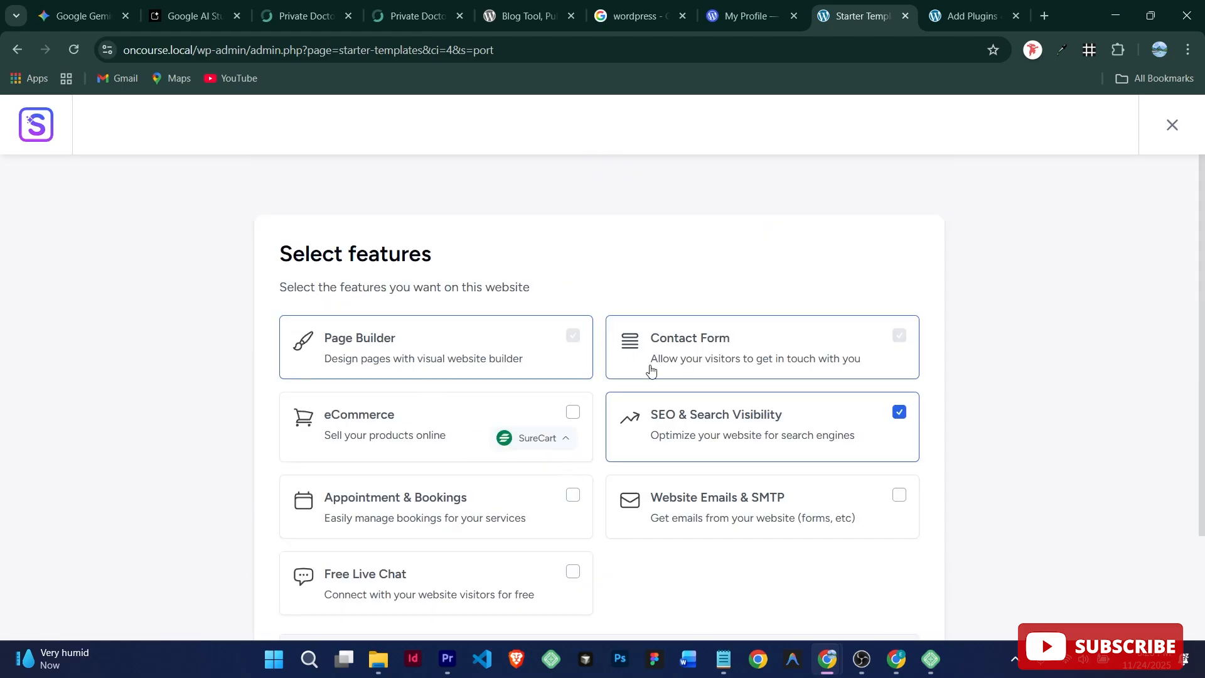
{"action": "scroll", "coordinate": [710, 444], "scroll_direction": "down", "scroll_amount": 3}
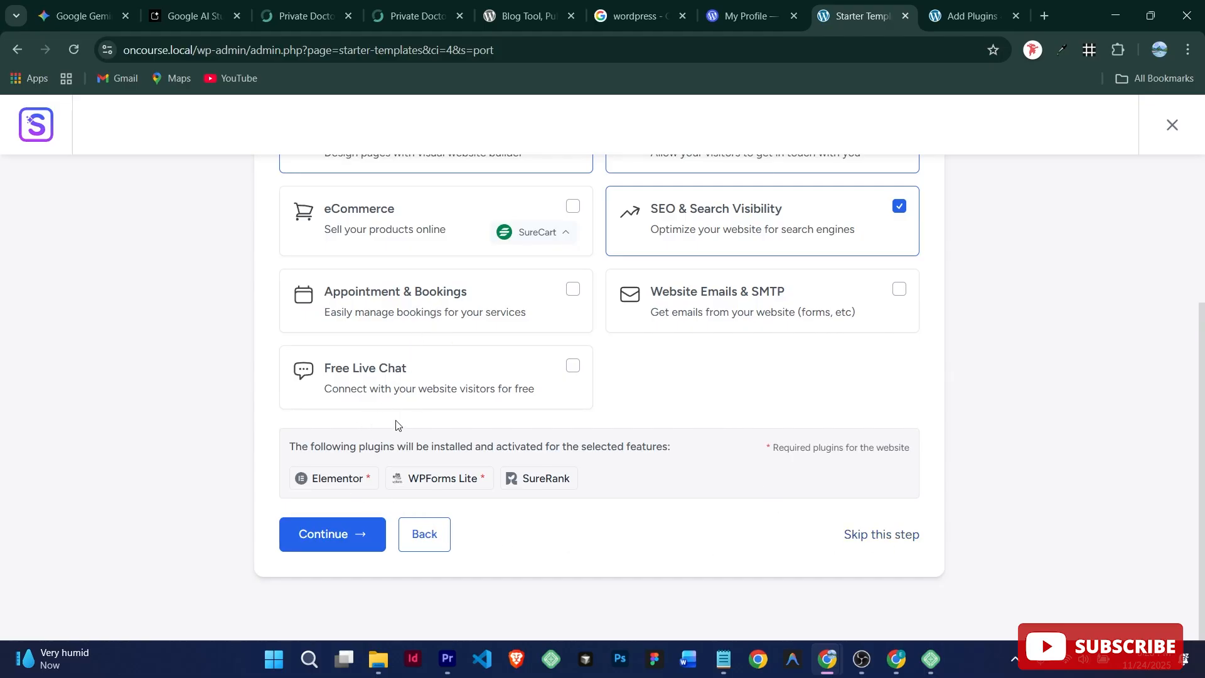
{"action": "left_click", "coordinate": [336, 533]}
Step: Autofill the first name, set experience to Intermediate and the site's audience to My Client
{"action": "left_click", "coordinate": [504, 336]}
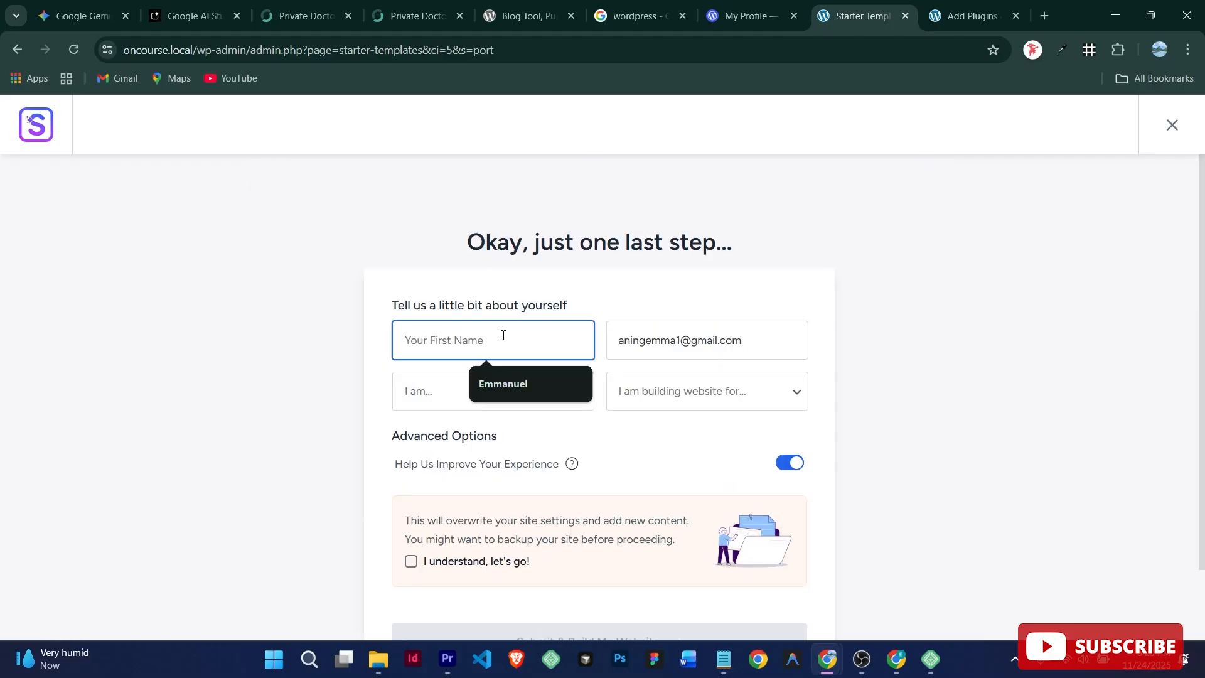
{"action": "left_click", "coordinate": [526, 376]}
{"action": "left_click", "coordinate": [504, 392]}
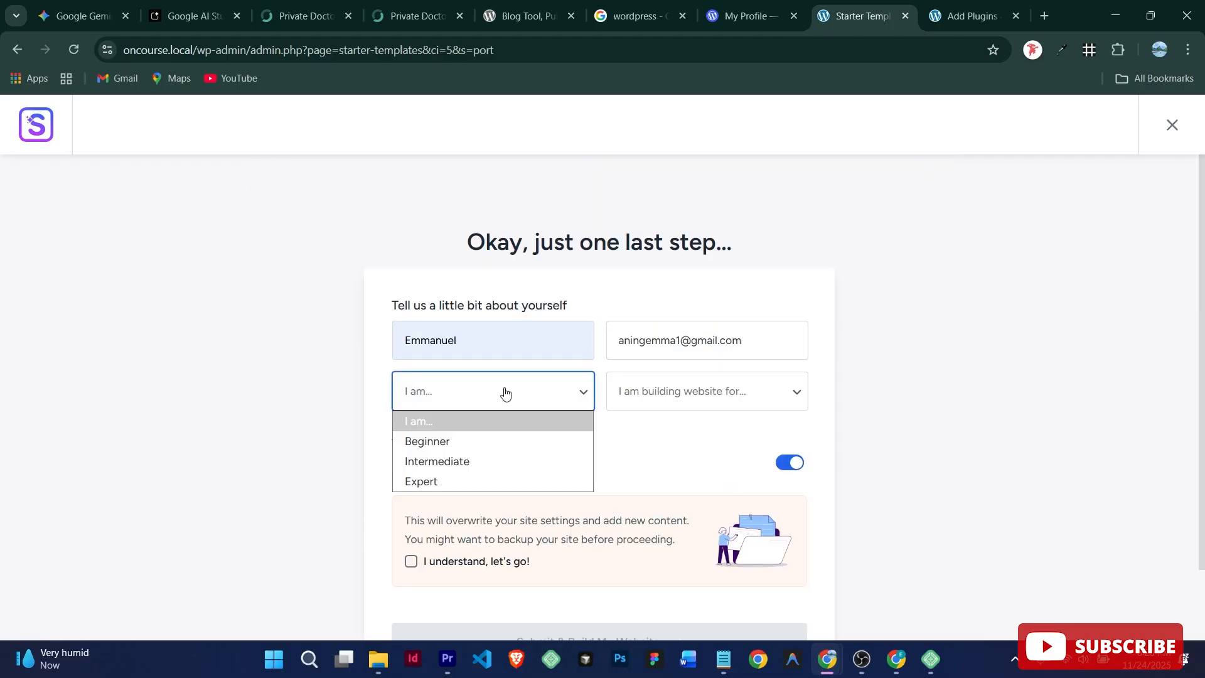
{"action": "left_click", "coordinate": [471, 461]}
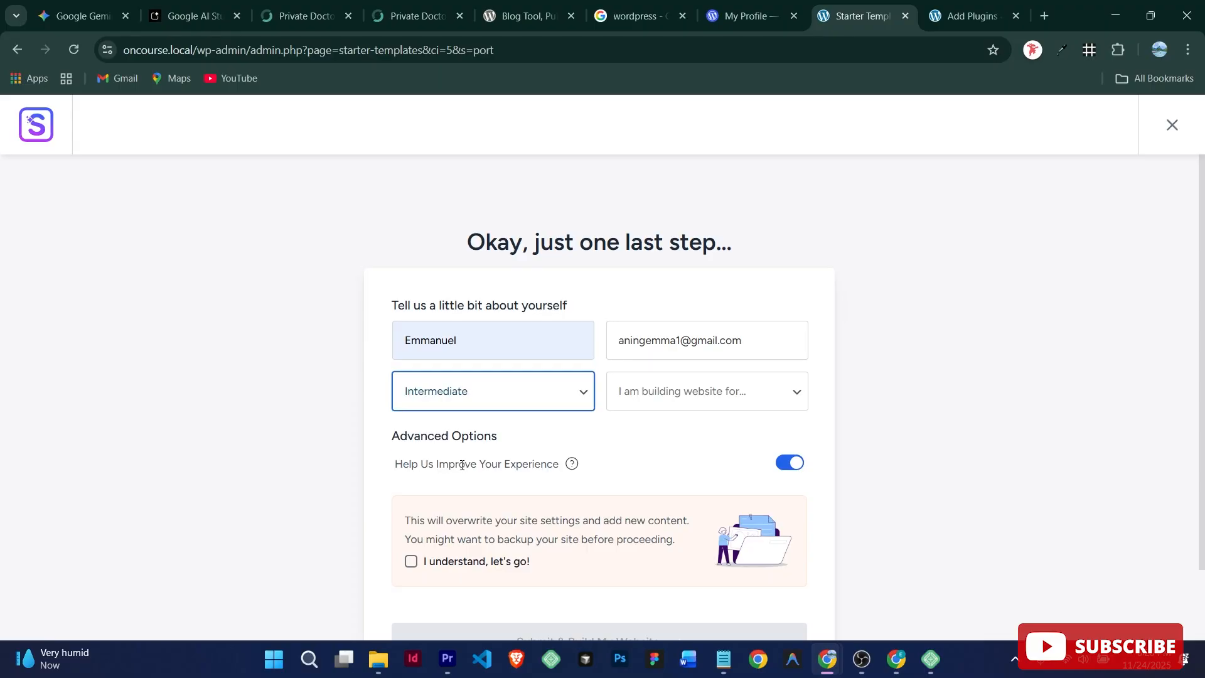
{"action": "left_click", "coordinate": [715, 392]}
{"action": "left_click", "coordinate": [684, 460]}
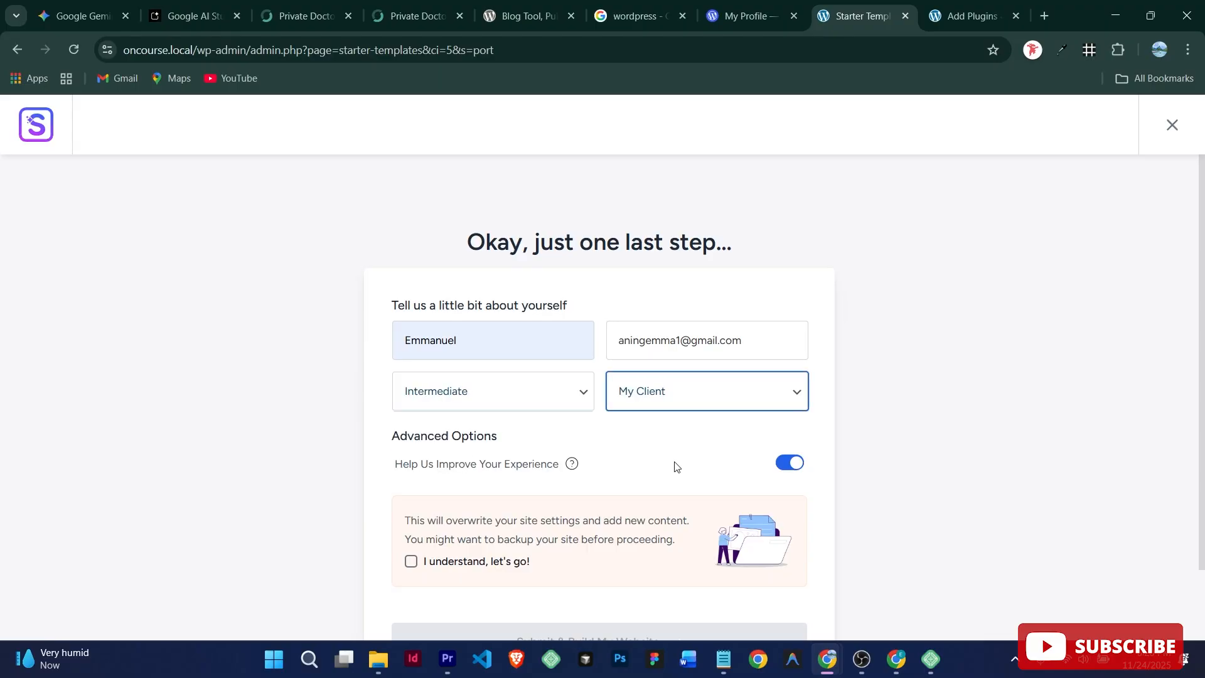
Step: Acknowledge that site settings will be overwritten and submit to build the website
{"action": "left_click", "coordinate": [412, 564]}
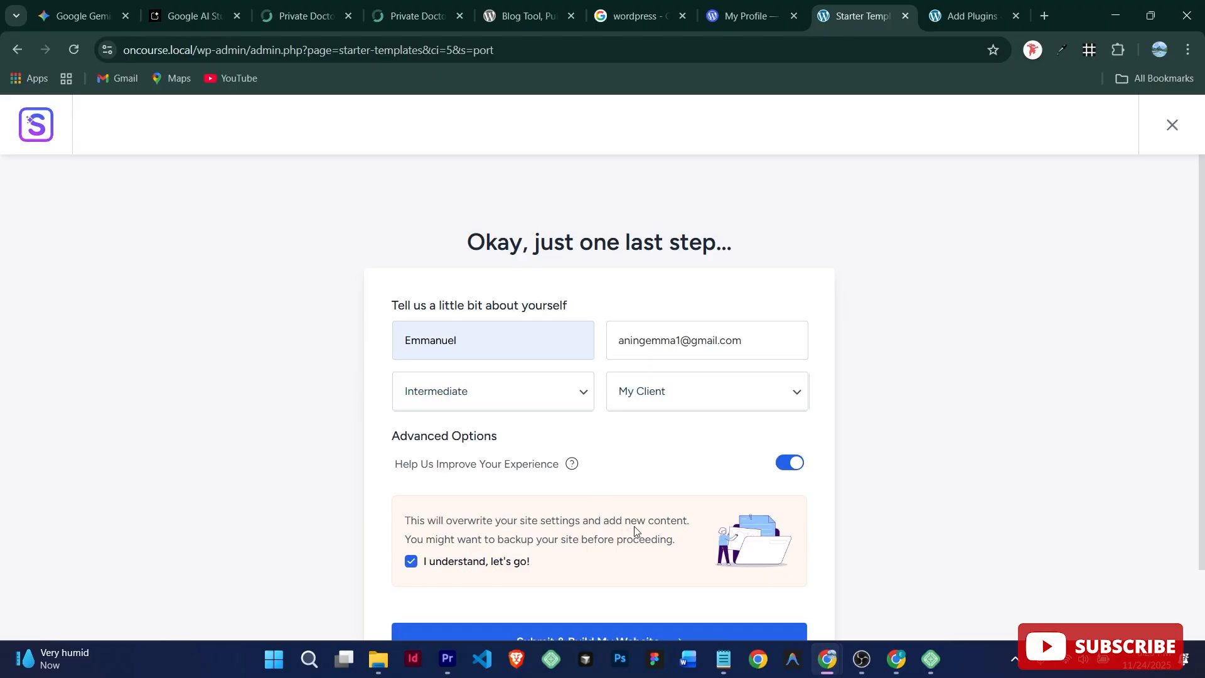
{"action": "scroll", "coordinate": [725, 563], "scroll_direction": "down", "scroll_amount": 2}
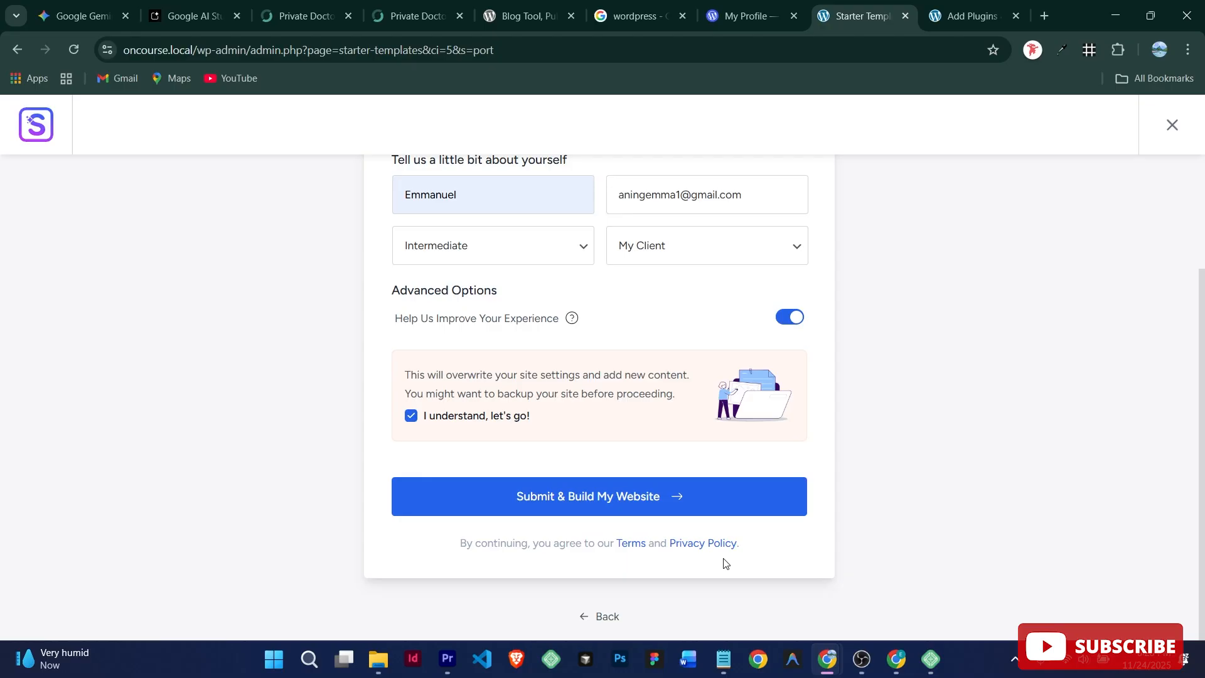
{"action": "left_click", "coordinate": [617, 505]}
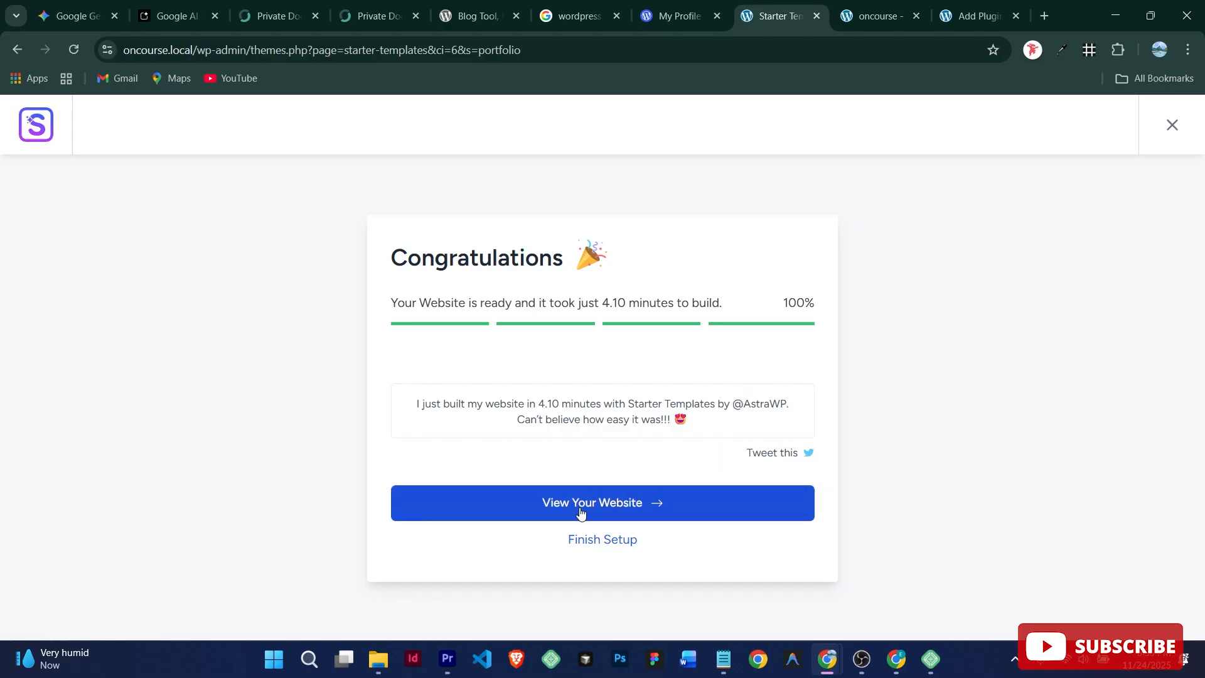
Step: Open the finished website in a new browser tab from the Congratulations page
{"action": "right_click", "coordinate": [623, 503]}
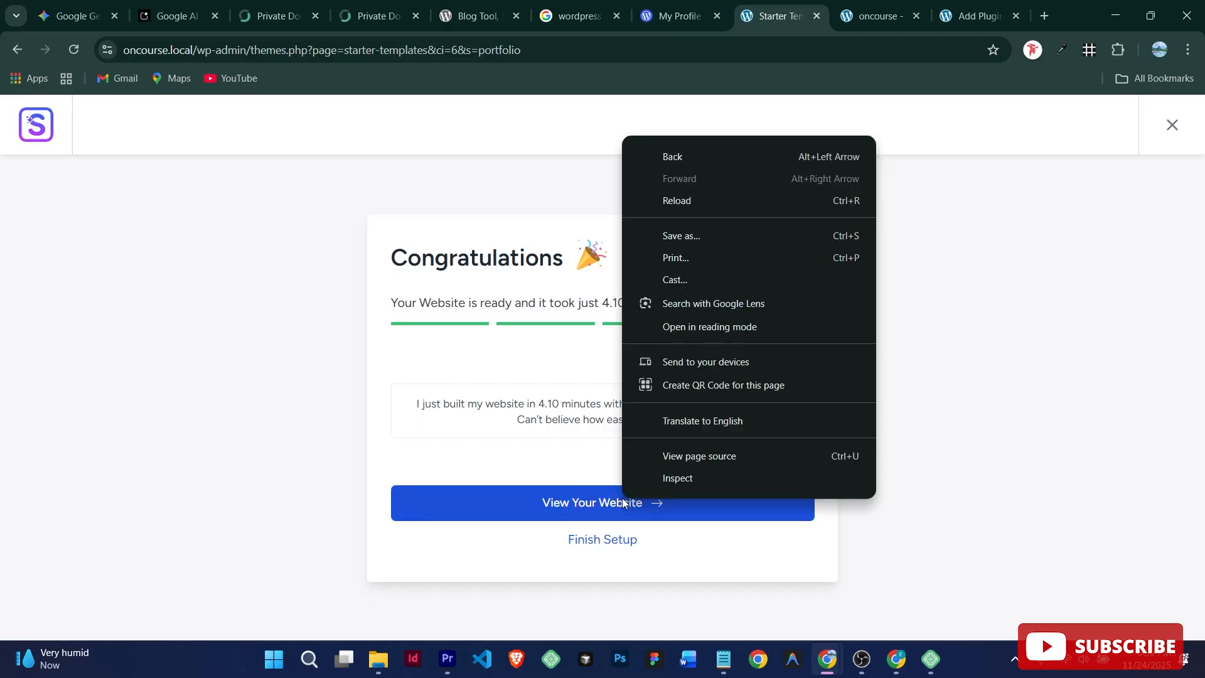
{"action": "left_click", "coordinate": [596, 516]}
{"action": "left_click", "coordinate": [596, 515]}
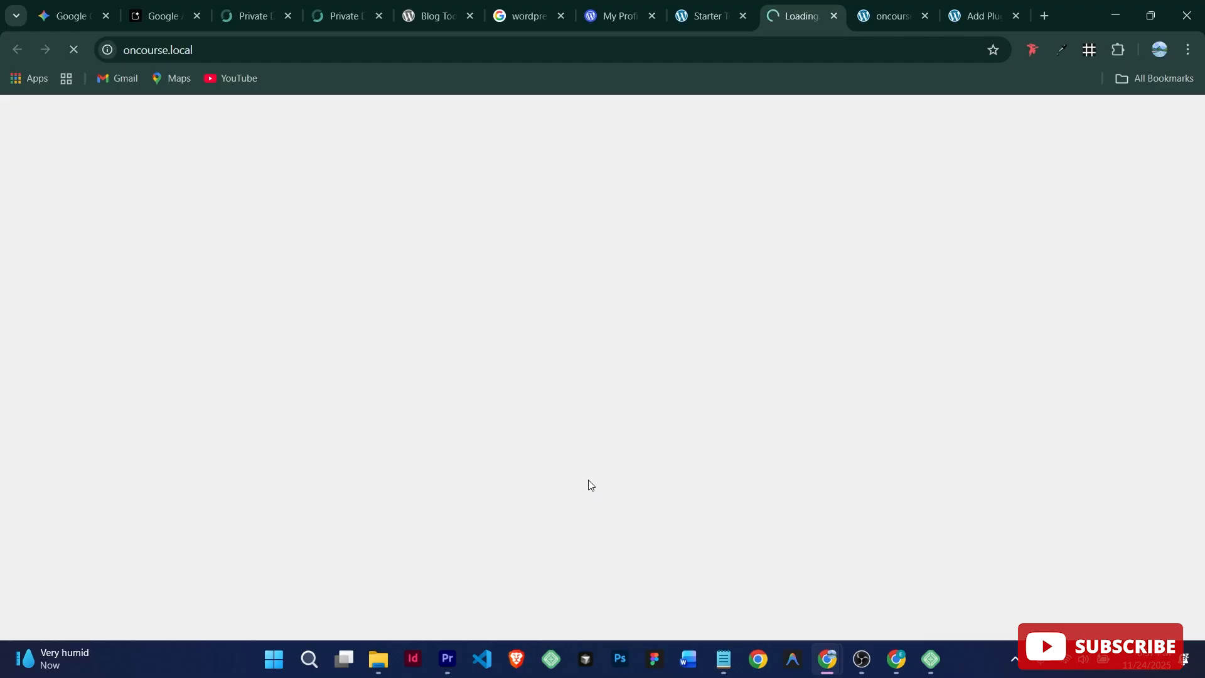
{"action": "left_click", "coordinate": [697, 15]}
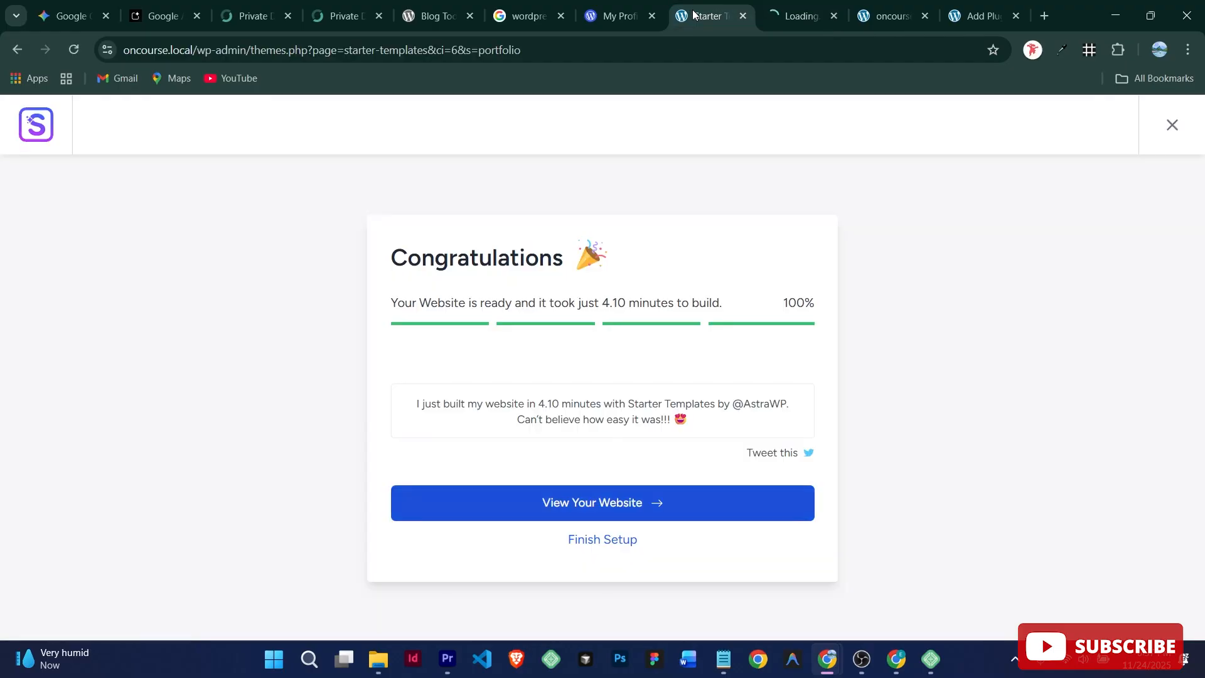
{"action": "left_click", "coordinate": [782, 17]}
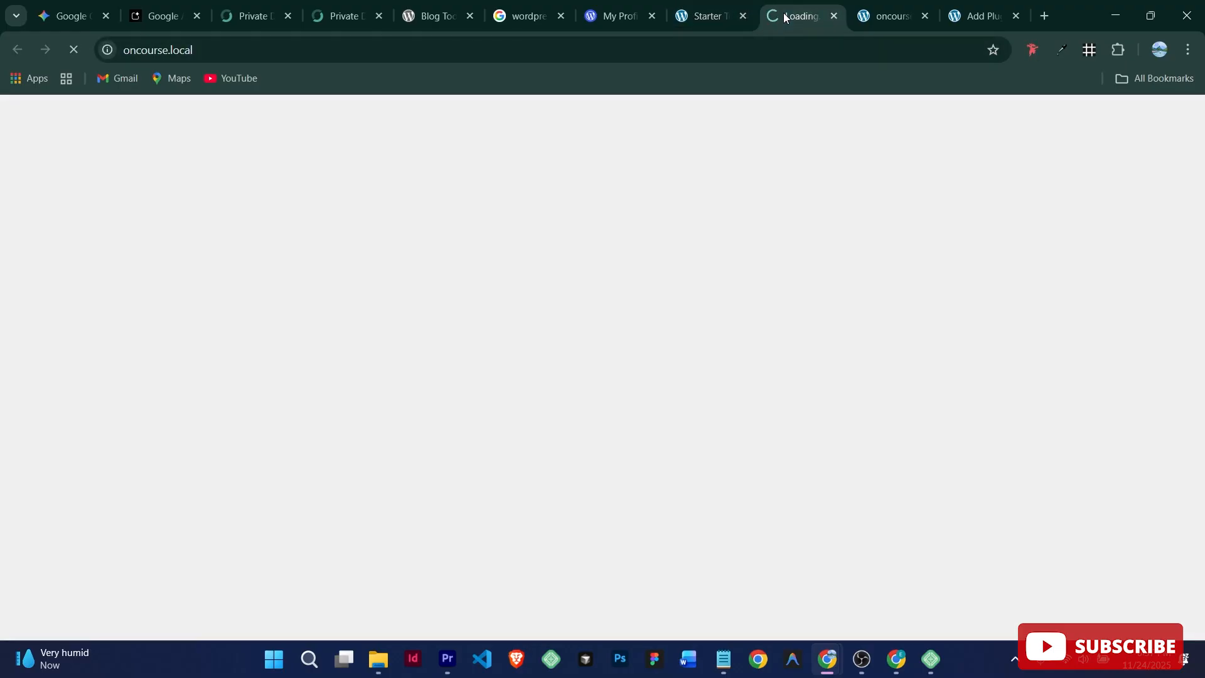
{"action": "left_click", "coordinate": [704, 15]}
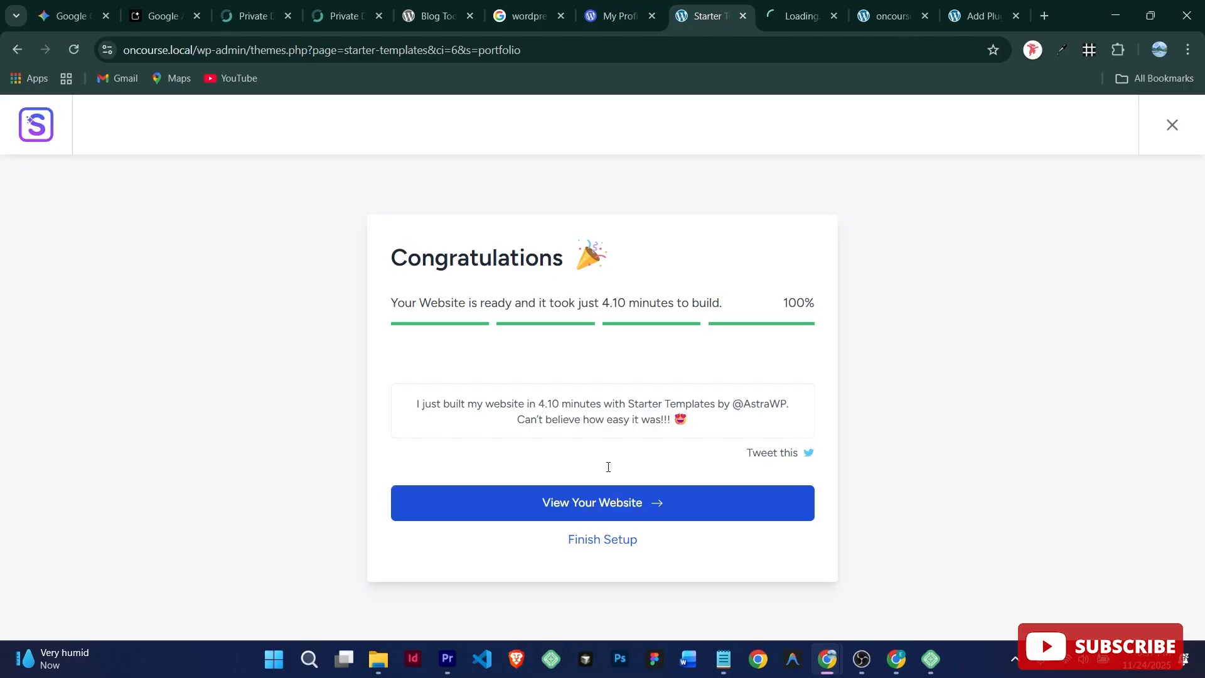
Step: Continue to the setup checklist and switch to the loaded homepage at oncourse.local
{"action": "left_click", "coordinate": [601, 548]}
{"action": "left_click", "coordinate": [791, 20]}
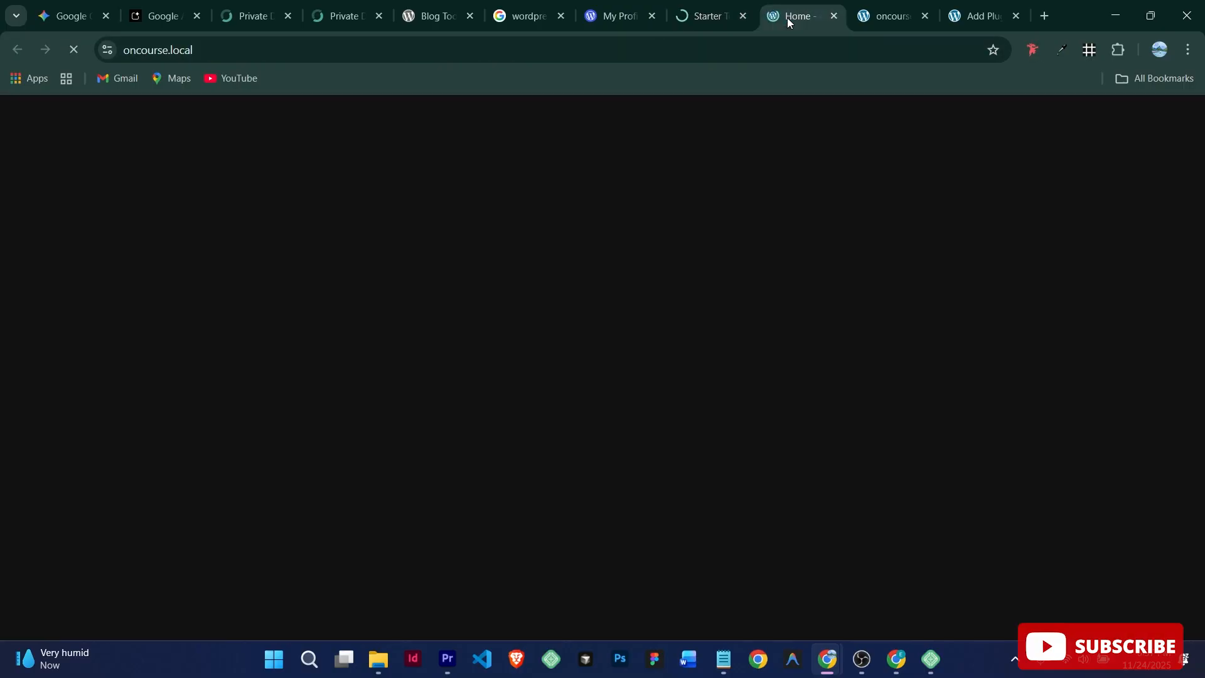
{"action": "mouse_move", "coordinate": [1203, 139]}
{"action": "left_mouse_down"}
{"action": "mouse_move", "coordinate": [1198, 639]}
{"action": "mouse_move", "coordinate": [1204, 133]}
{"action": "left_mouse_up"}
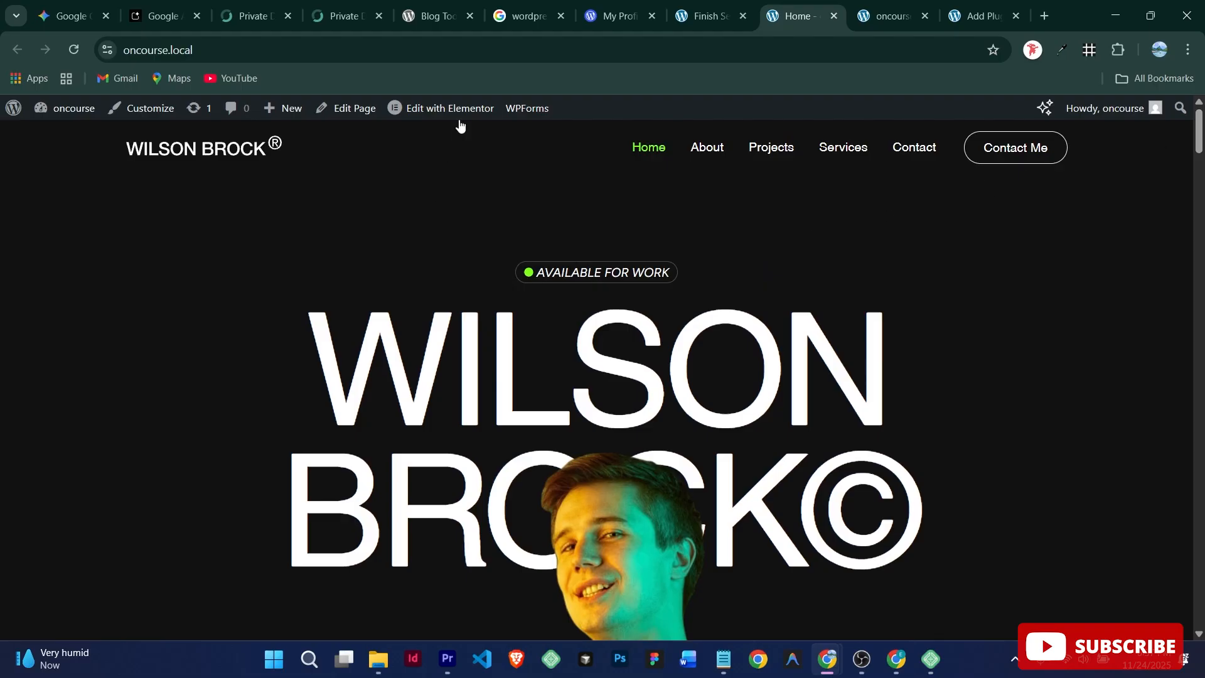
{"action": "mouse_move", "coordinate": [457, 111]}
{"action": "left_click", "coordinate": [925, 666]}
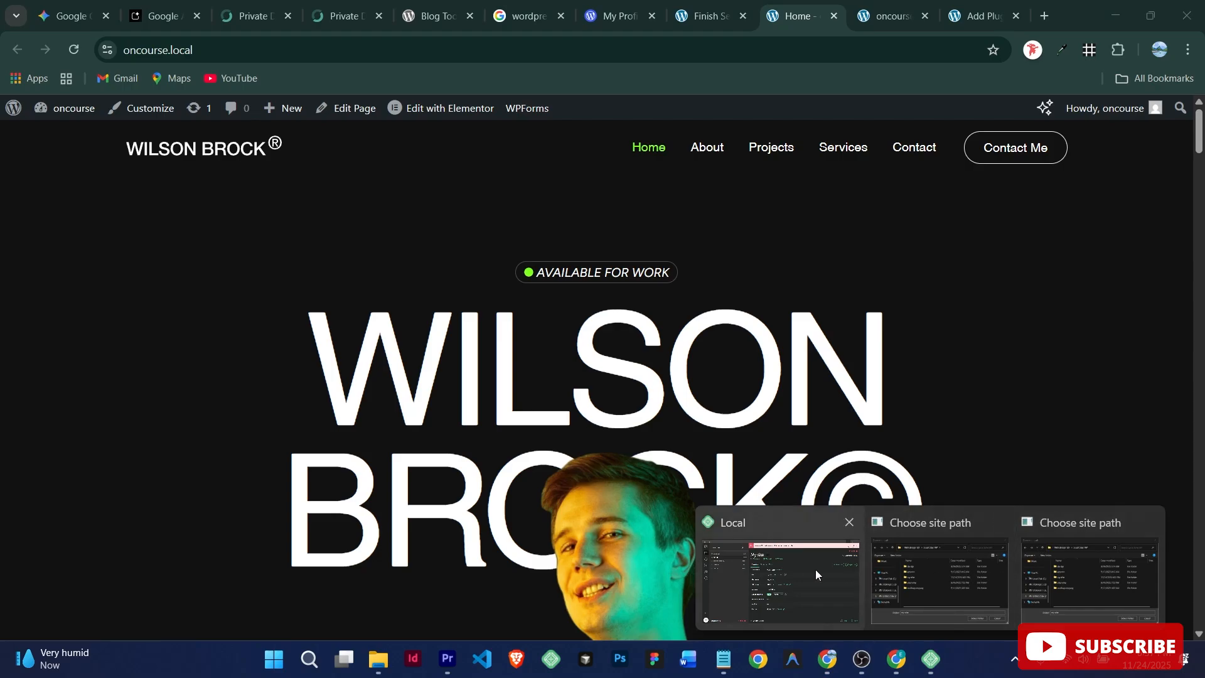
Step: Bring Local to the front and dismiss My site's missing hosts entry warning
{"action": "left_click", "coordinate": [796, 569]}
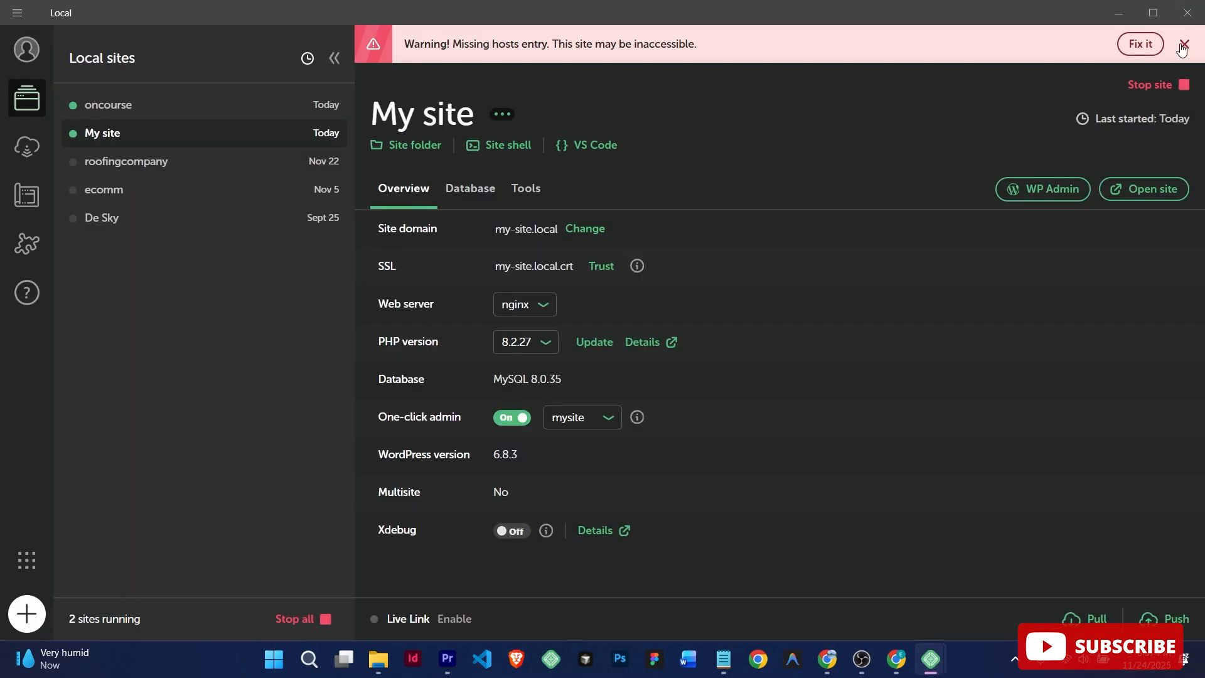
{"action": "left_click", "coordinate": [1184, 44]}
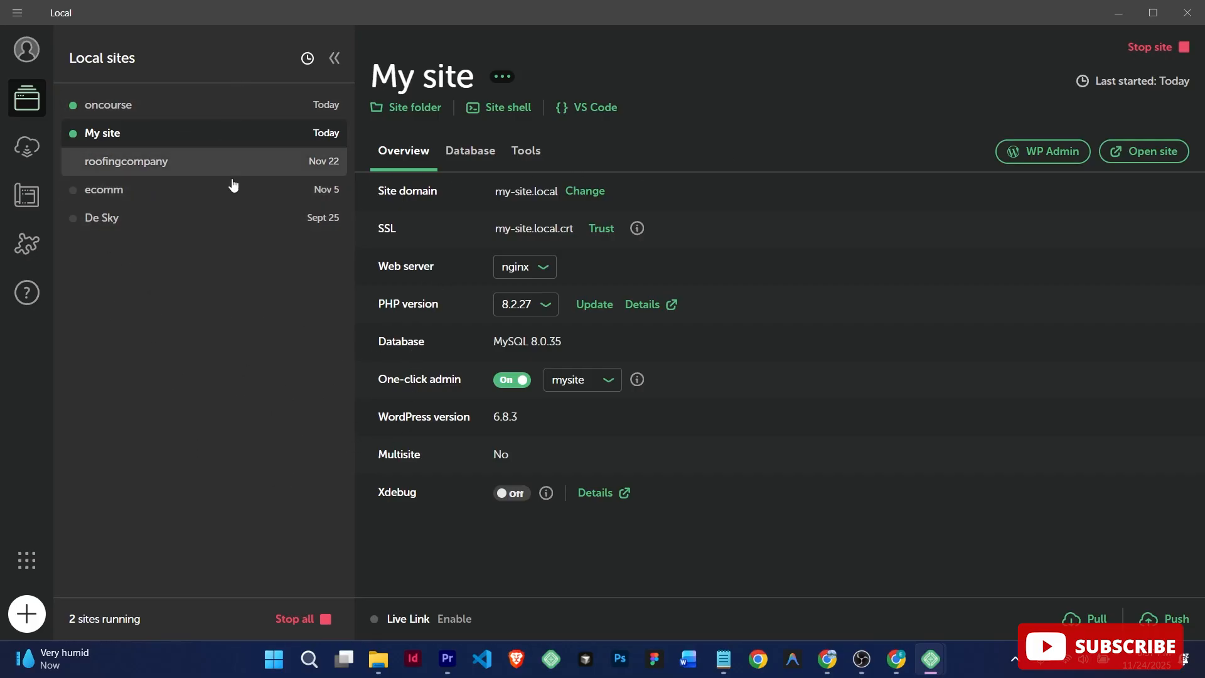
Step: Minimize Local, return to the Finish Setup admin tab and open Pages > All Pages
{"action": "left_click", "coordinate": [1124, 12]}
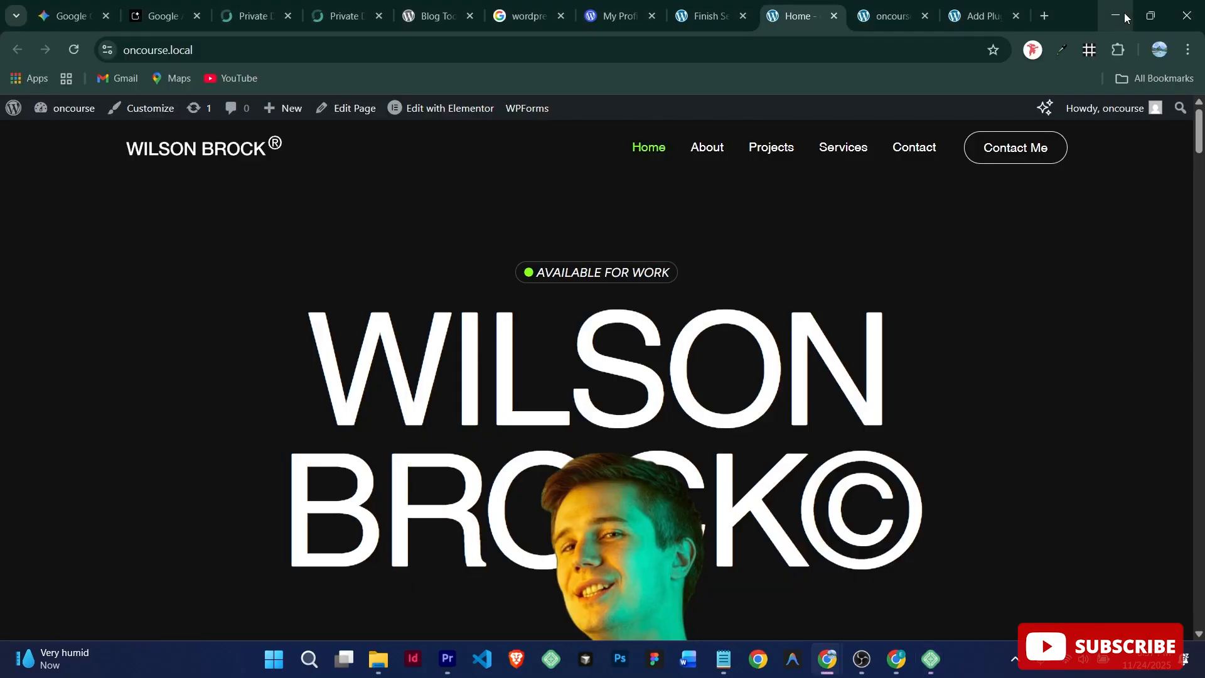
{"action": "left_click", "coordinate": [715, 17]}
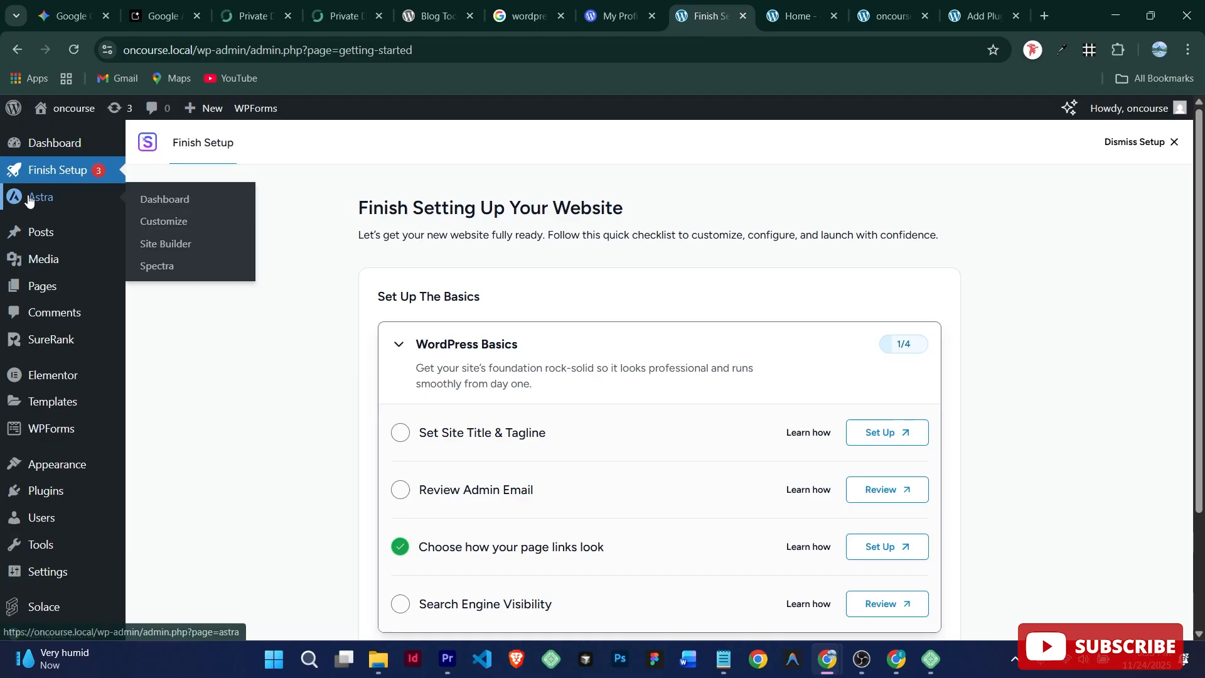
{"action": "left_click", "coordinate": [63, 288]}
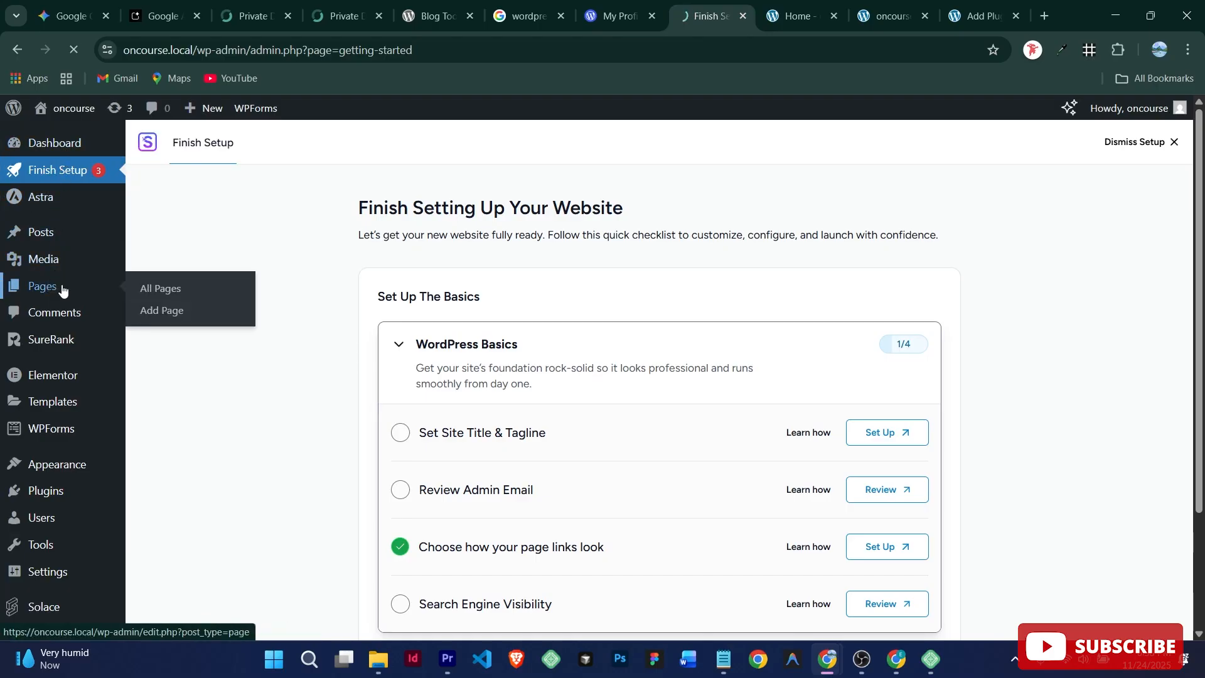
{"action": "left_click", "coordinate": [165, 293]}
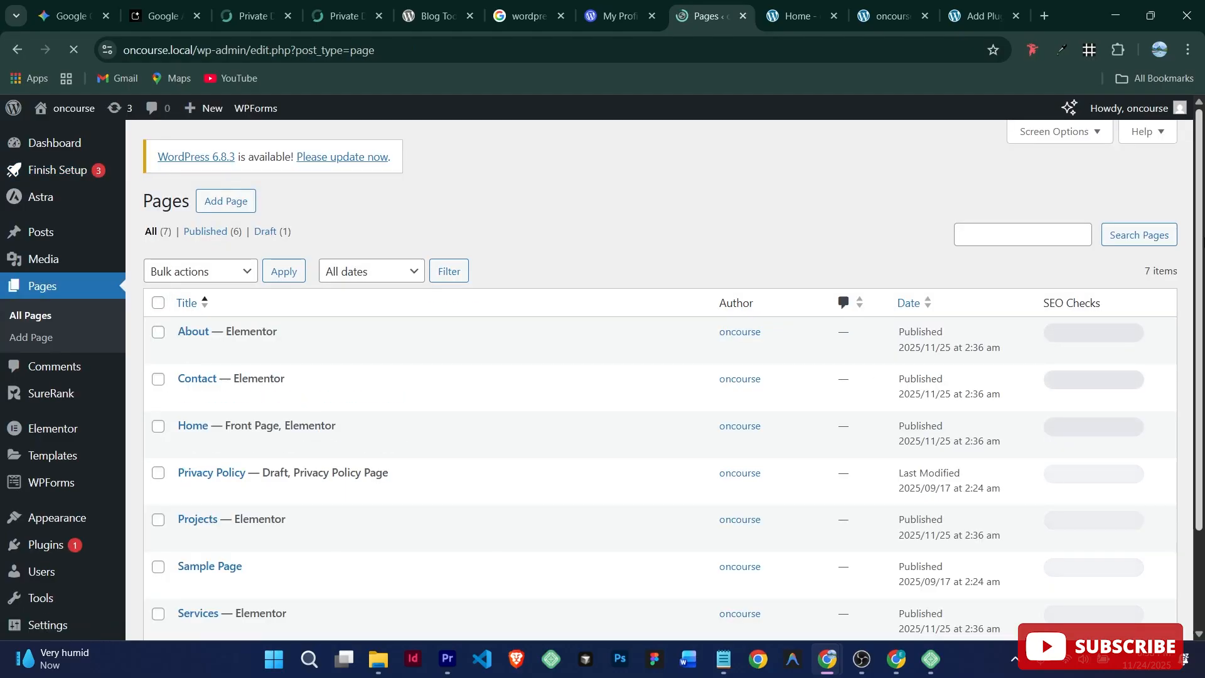
{"action": "scroll", "coordinate": [1182, 448], "scroll_direction": "down", "scroll_amount": 3}
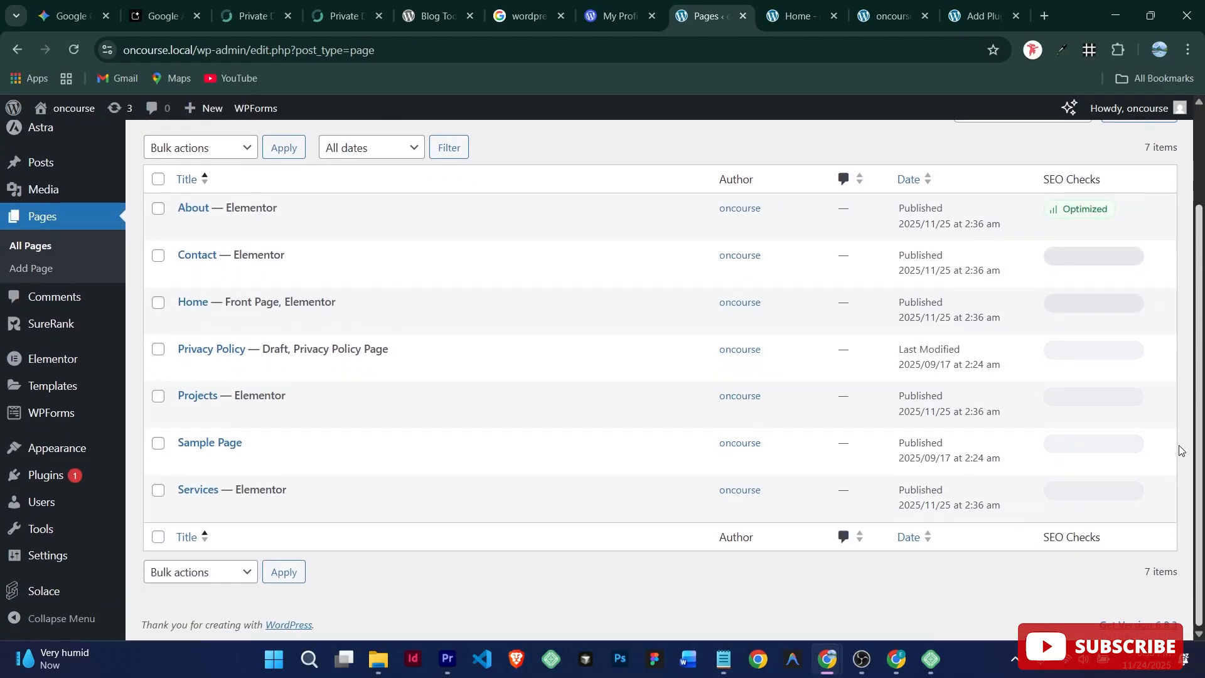
{"action": "scroll", "coordinate": [1177, 352], "scroll_direction": "up", "scroll_amount": 2}
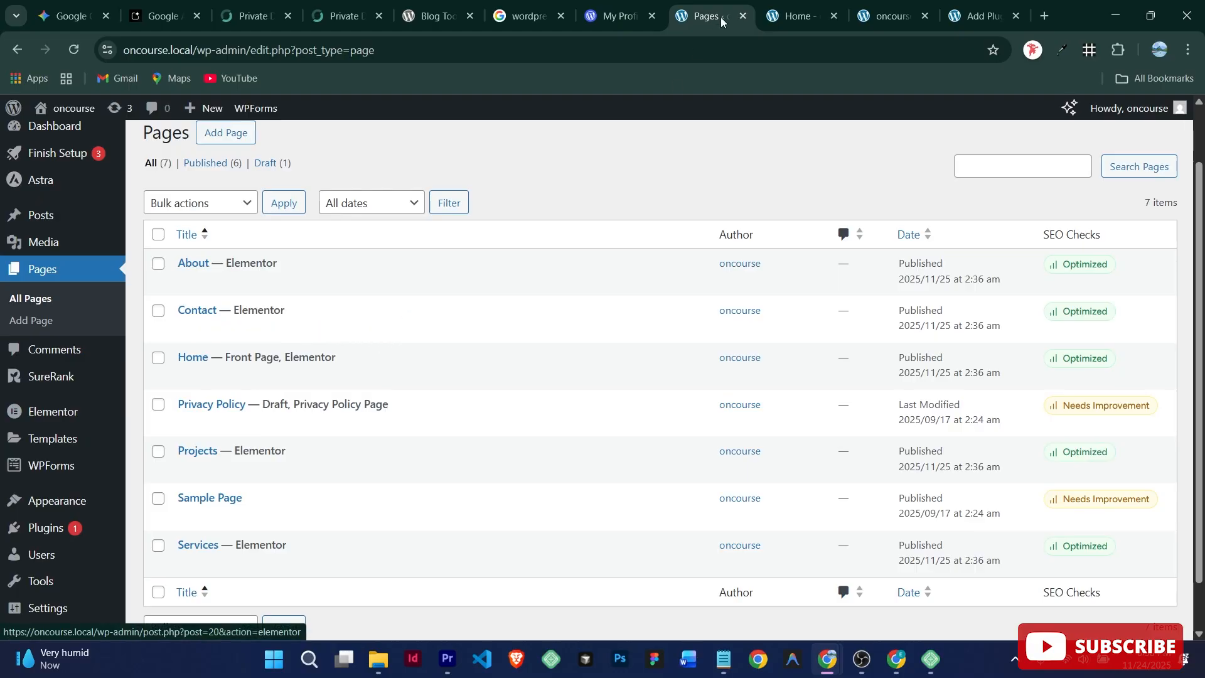
Step: From the live Home page, launch Edit with Elementor from the admin bar
{"action": "left_click", "coordinate": [792, 15]}
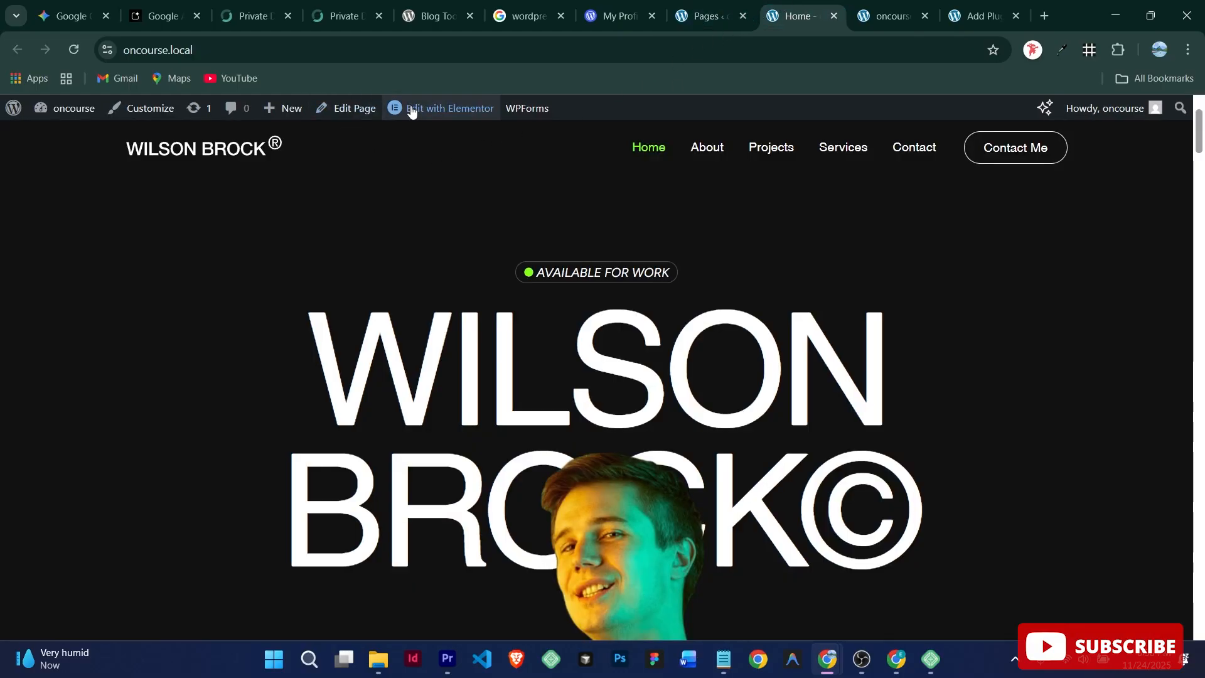
{"action": "mouse_move", "coordinate": [466, 112]}
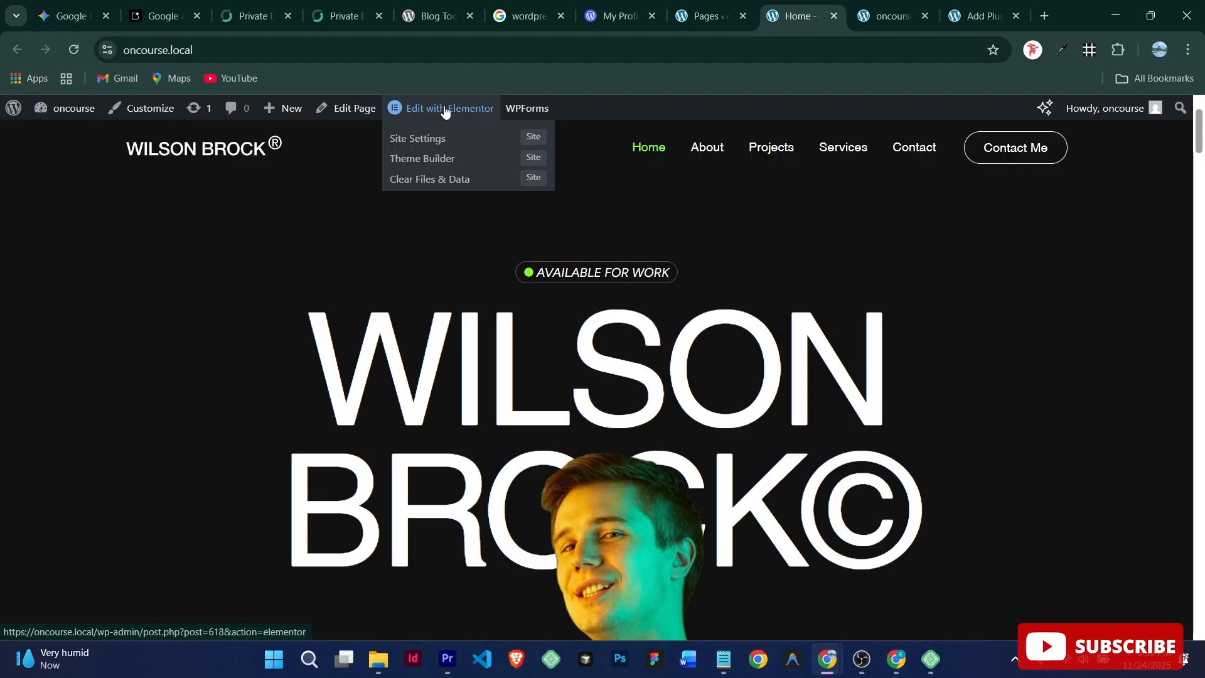
{"action": "left_click", "coordinate": [448, 111]}
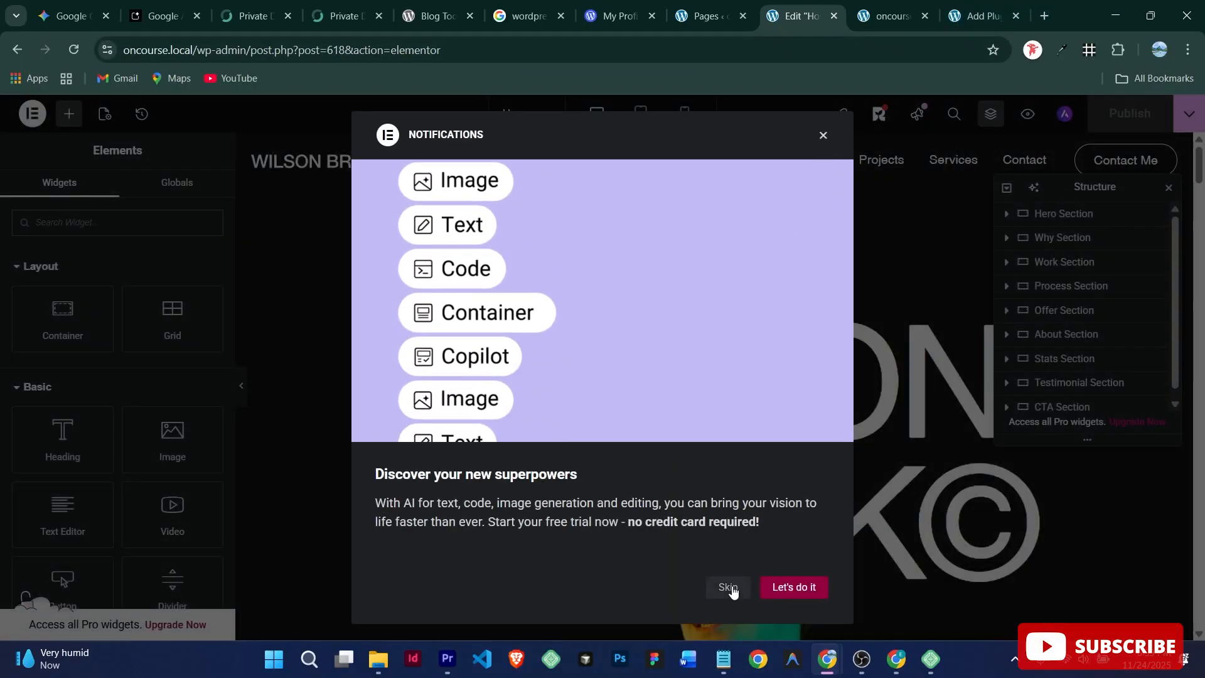
Step: Dismiss the AI features announcement and inspect the Hero Section in the Structure navigator
{"action": "left_click", "coordinate": [728, 587]}
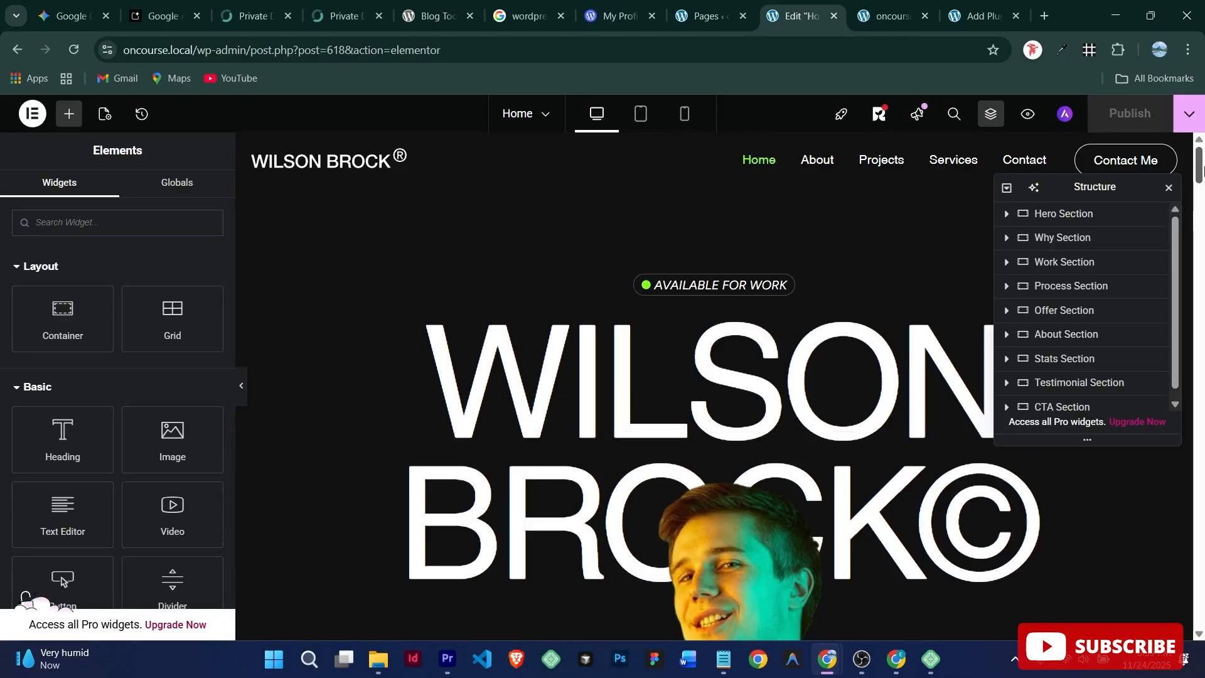
{"action": "mouse_move", "coordinate": [1199, 174]}
{"action": "left_mouse_down"}
{"action": "mouse_move", "coordinate": [1202, 210]}
{"action": "mouse_move", "coordinate": [1204, 164]}
{"action": "left_mouse_up"}
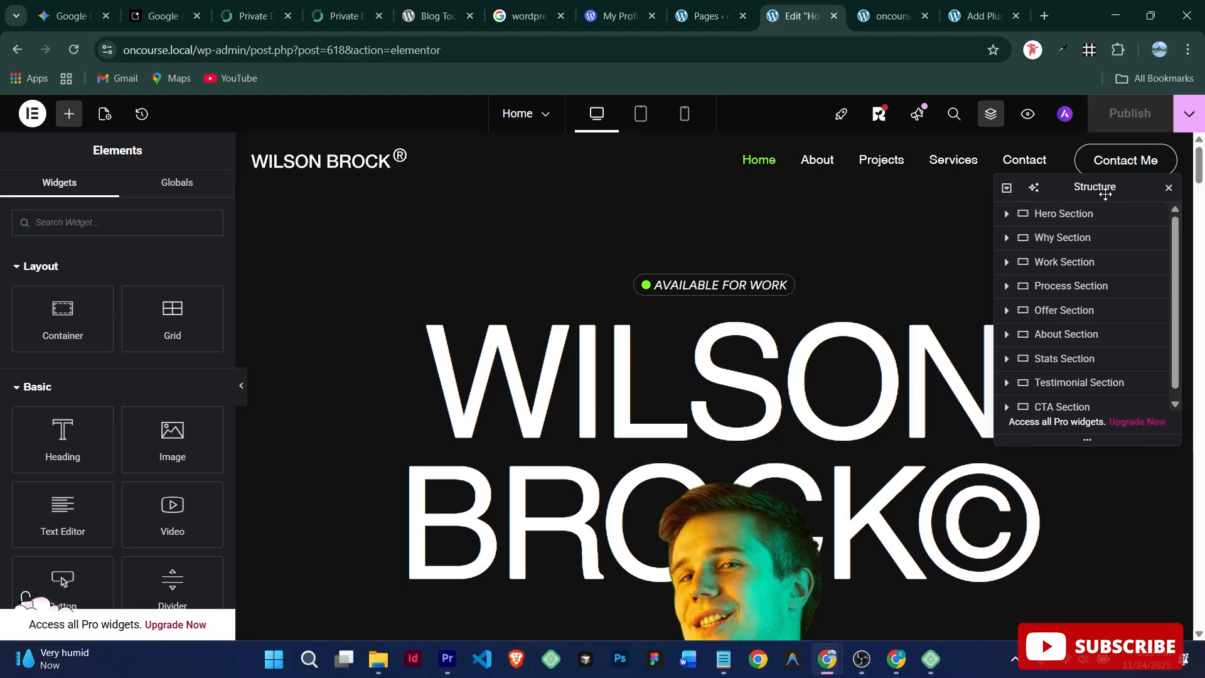
{"action": "left_click", "coordinate": [1069, 226]}
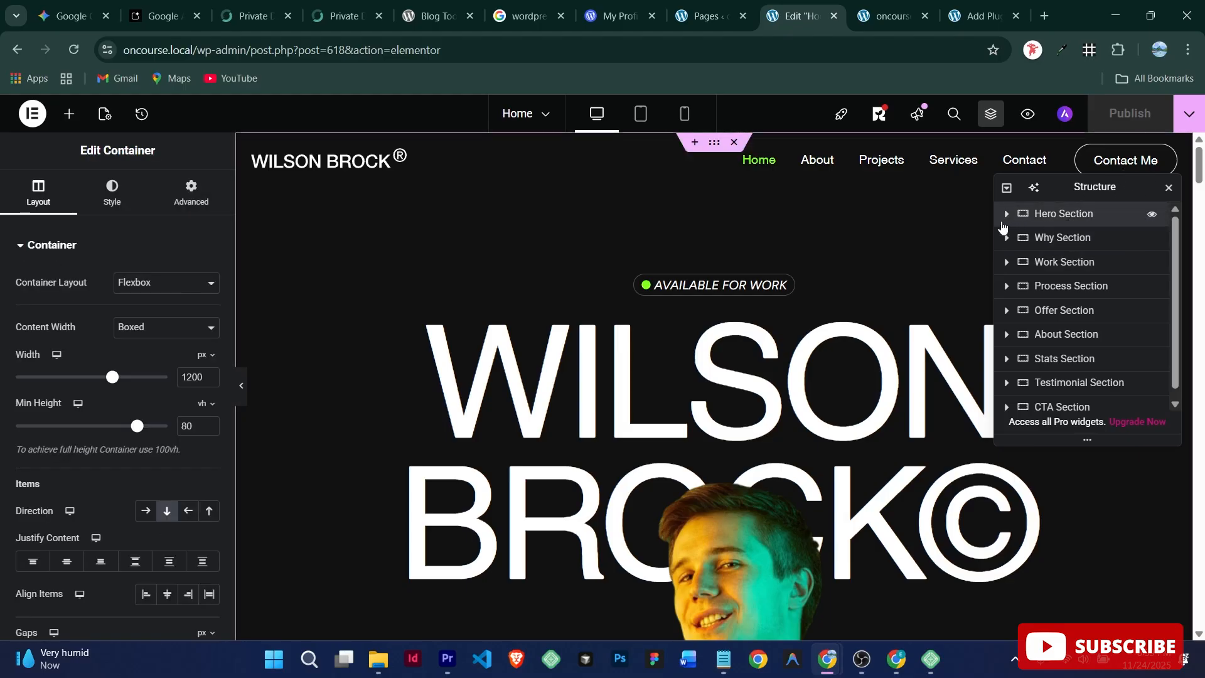
{"action": "left_click", "coordinate": [1007, 214]}
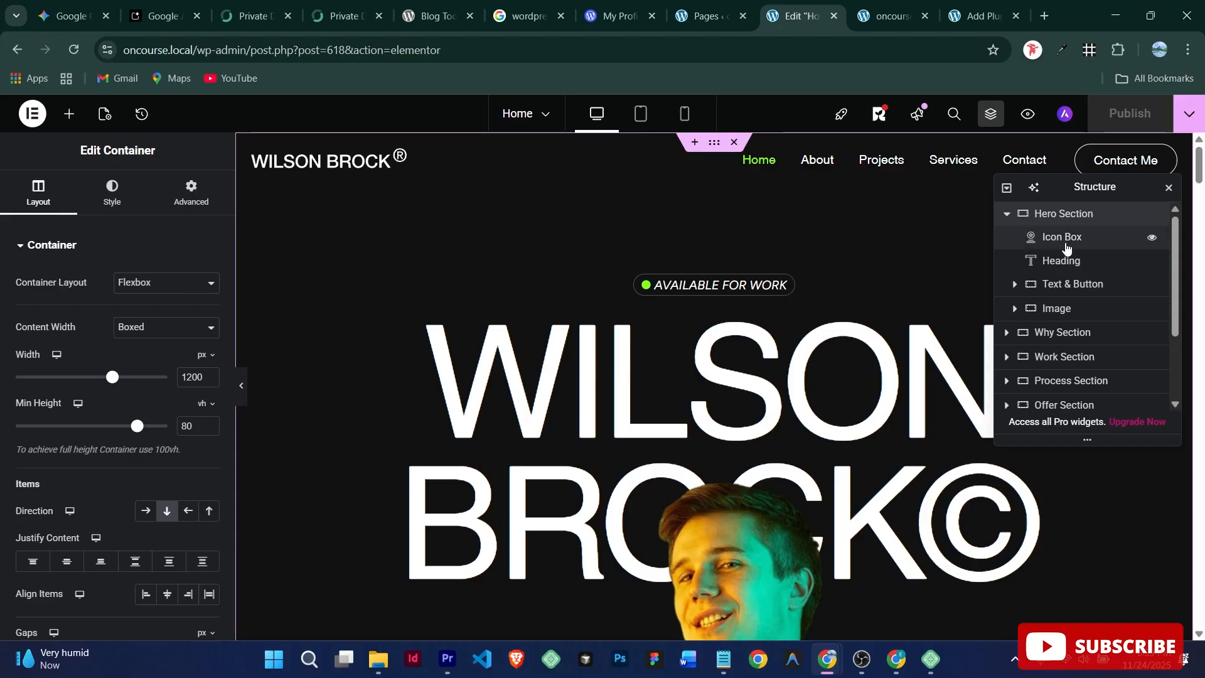
{"action": "left_click", "coordinate": [1007, 214]}
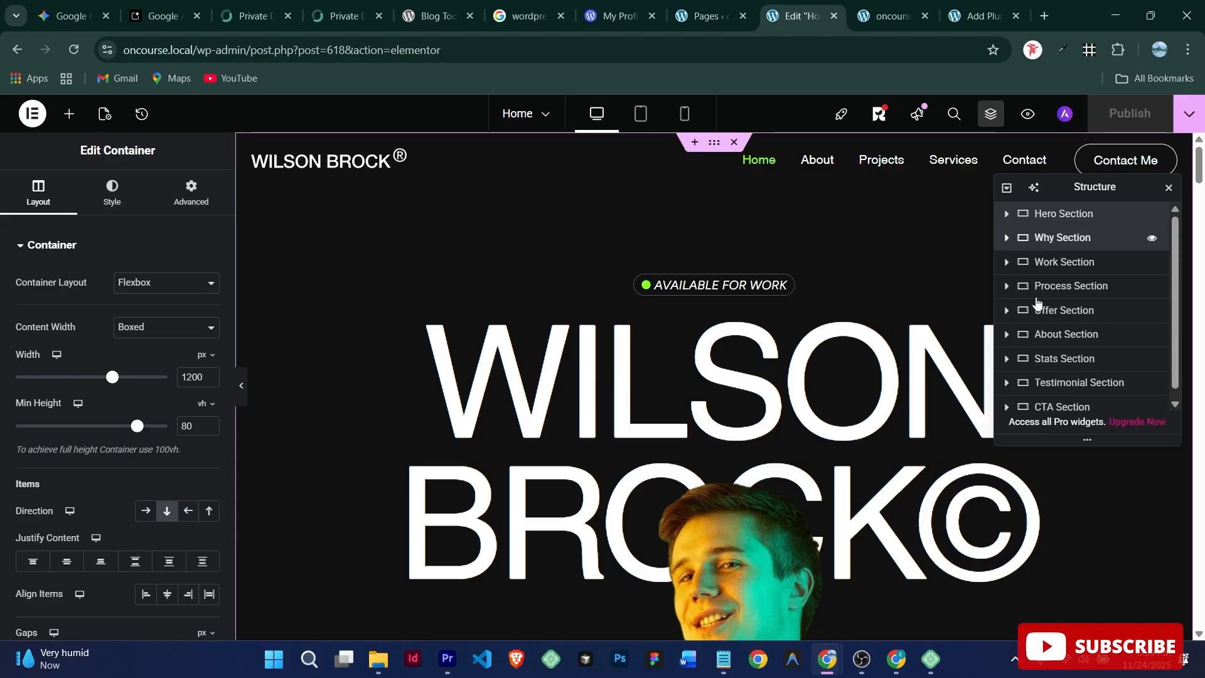
Step: Drag the Process Section above the Hero Section and scroll the canvas to check the order
{"action": "left_click_drag", "start_coordinate": [1061, 238], "coordinate": [1076, 287]}
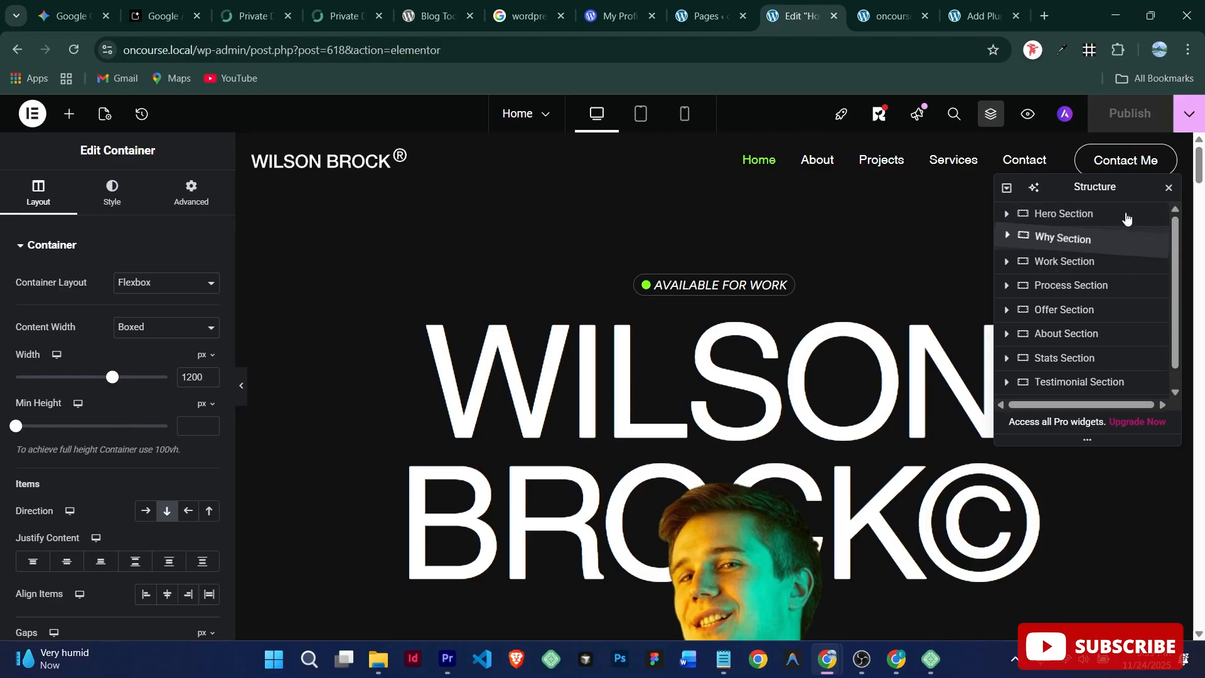
{"action": "left_click_drag", "start_coordinate": [1127, 218], "coordinate": [789, 329]}
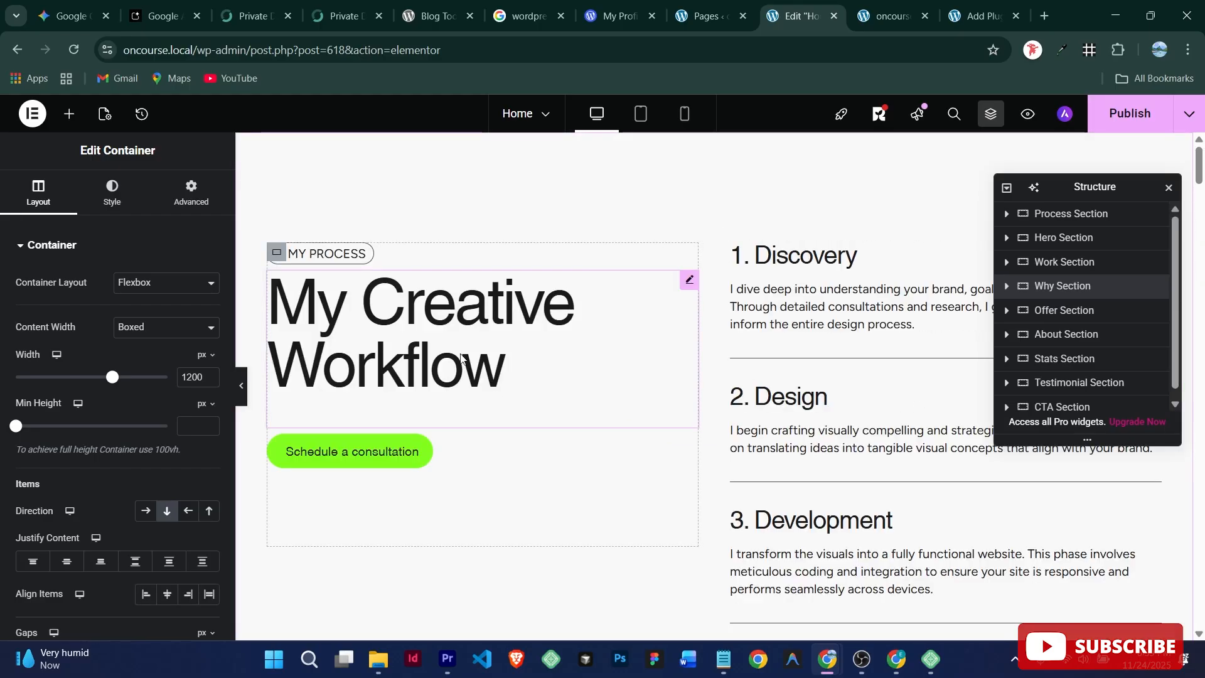
{"action": "scroll", "coordinate": [704, 357], "scroll_direction": "down", "scroll_amount": 19}
{"action": "scroll", "coordinate": [635, 337], "scroll_direction": "up", "scroll_amount": 20}
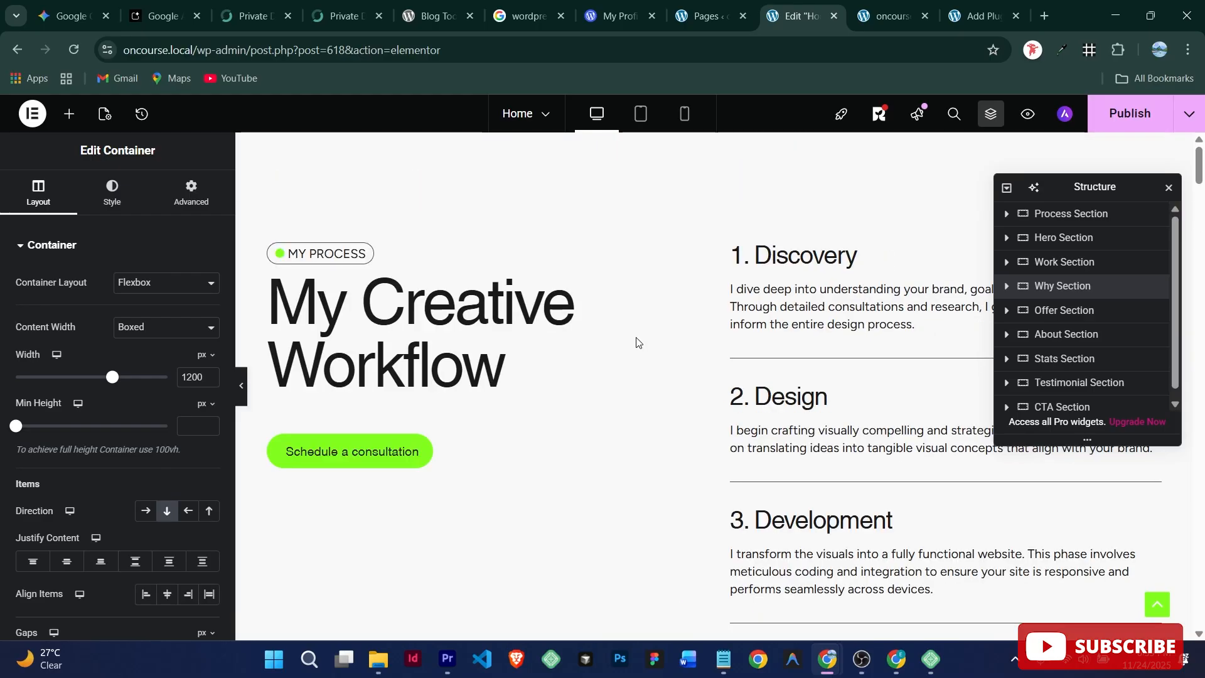
{"action": "scroll", "coordinate": [670, 299], "scroll_direction": "down", "scroll_amount": 10}
{"action": "scroll", "coordinate": [670, 299], "scroll_direction": "up", "scroll_amount": 10}
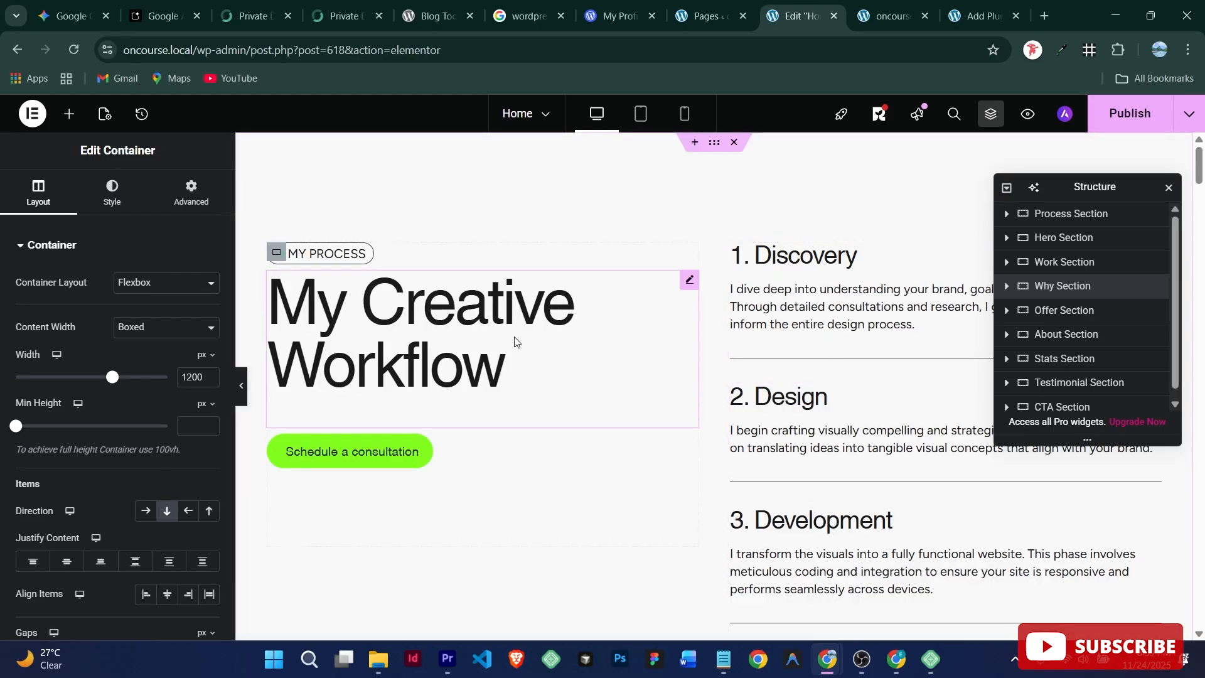
{"action": "scroll", "coordinate": [718, 536], "scroll_direction": "down", "scroll_amount": 10}
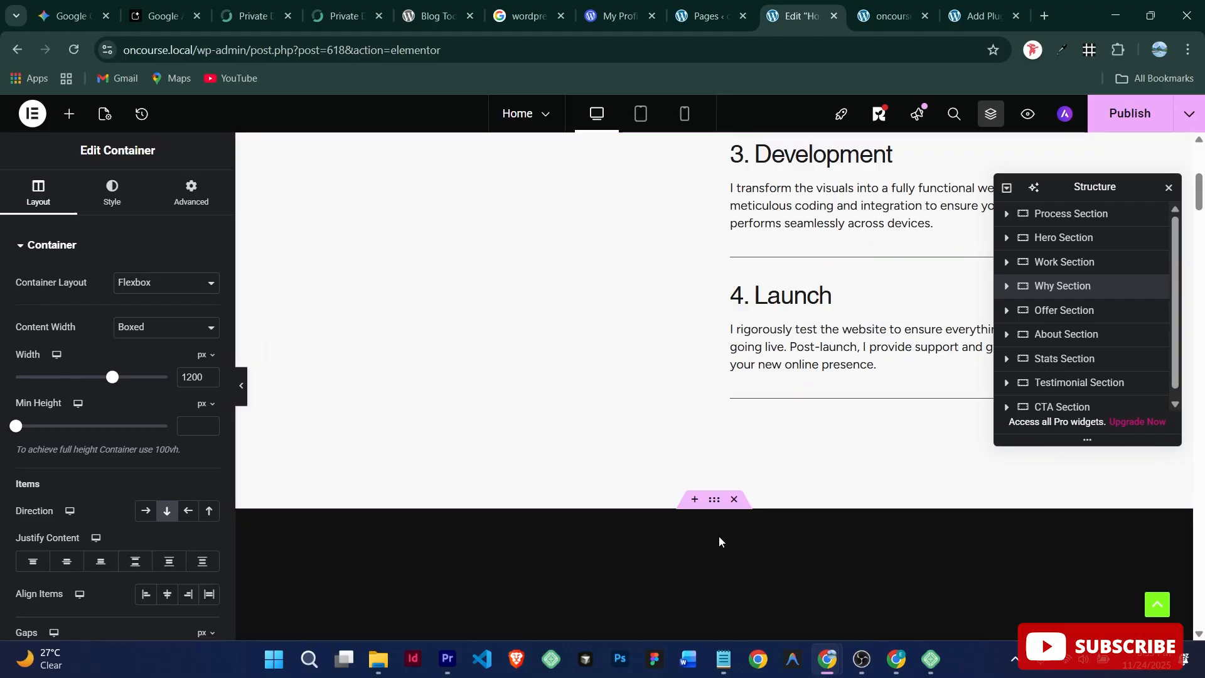
{"action": "scroll", "coordinate": [686, 308], "scroll_direction": "up", "scroll_amount": 10}
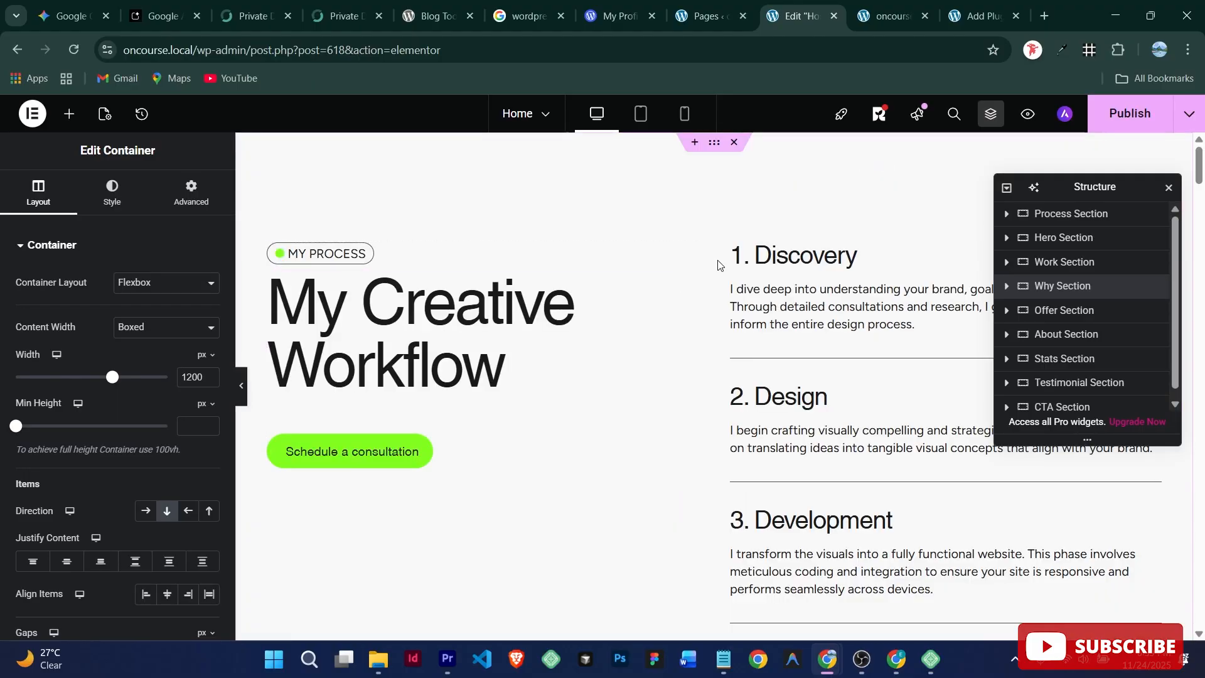
Step: Undo the section move via History's earlier Container Moved entry, restoring Hero to the top
{"action": "left_click", "coordinate": [142, 114]}
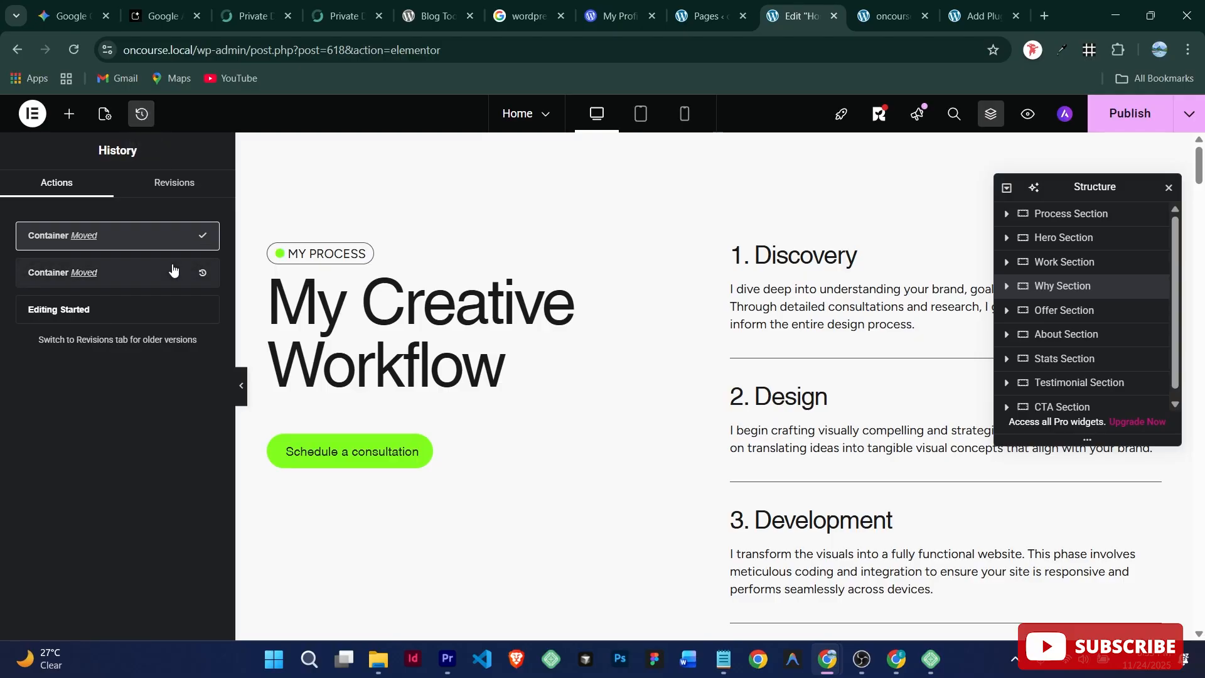
{"action": "left_click", "coordinate": [139, 276]}
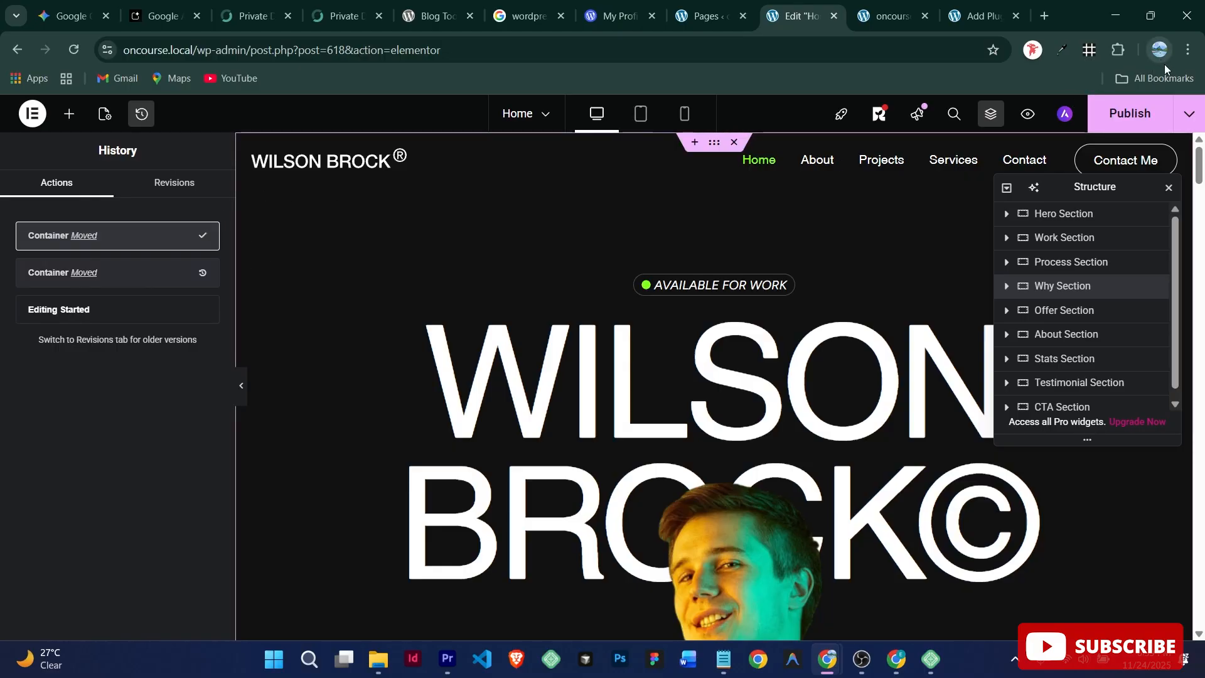
{"action": "key", "text": "ctrl+z"}
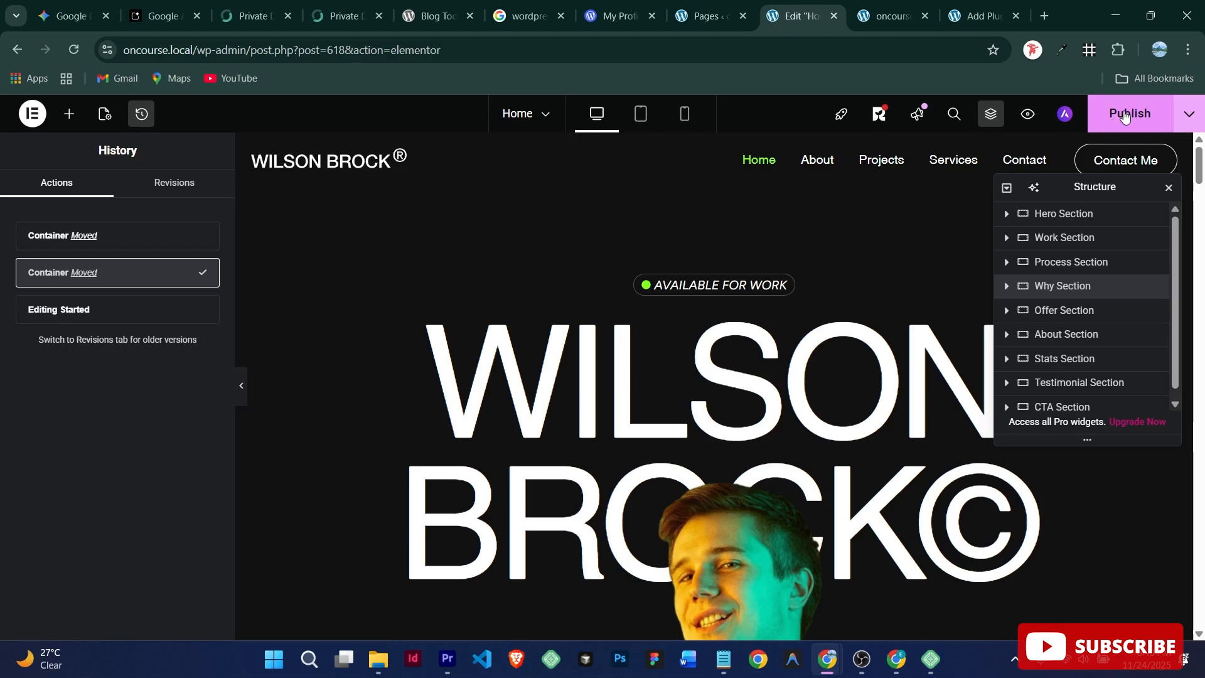
Step: Publish the updated homepage and toggle the Structure panel
{"action": "left_click", "coordinate": [1125, 114]}
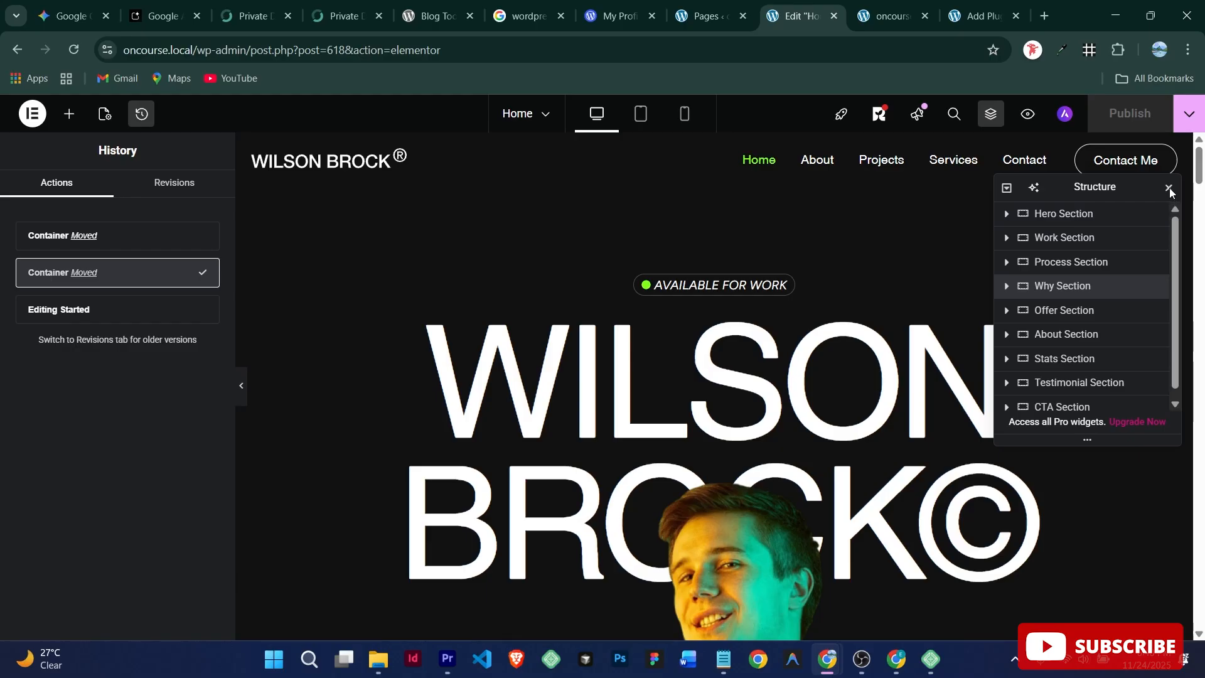
{"action": "left_click", "coordinate": [1169, 187]}
{"action": "left_click", "coordinate": [989, 117]}
Step: Change the hero badge title from 'Available for Work' to 'Available for projects'
{"action": "left_click", "coordinate": [1169, 187]}
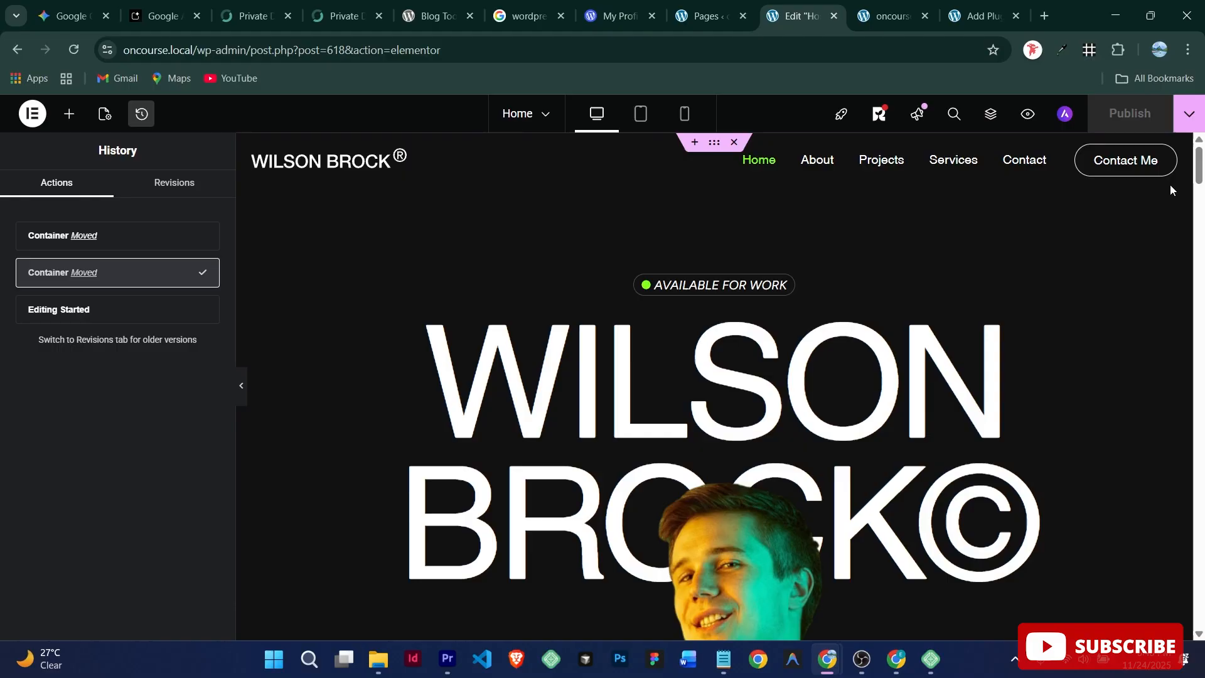
{"action": "left_click", "coordinate": [700, 287]}
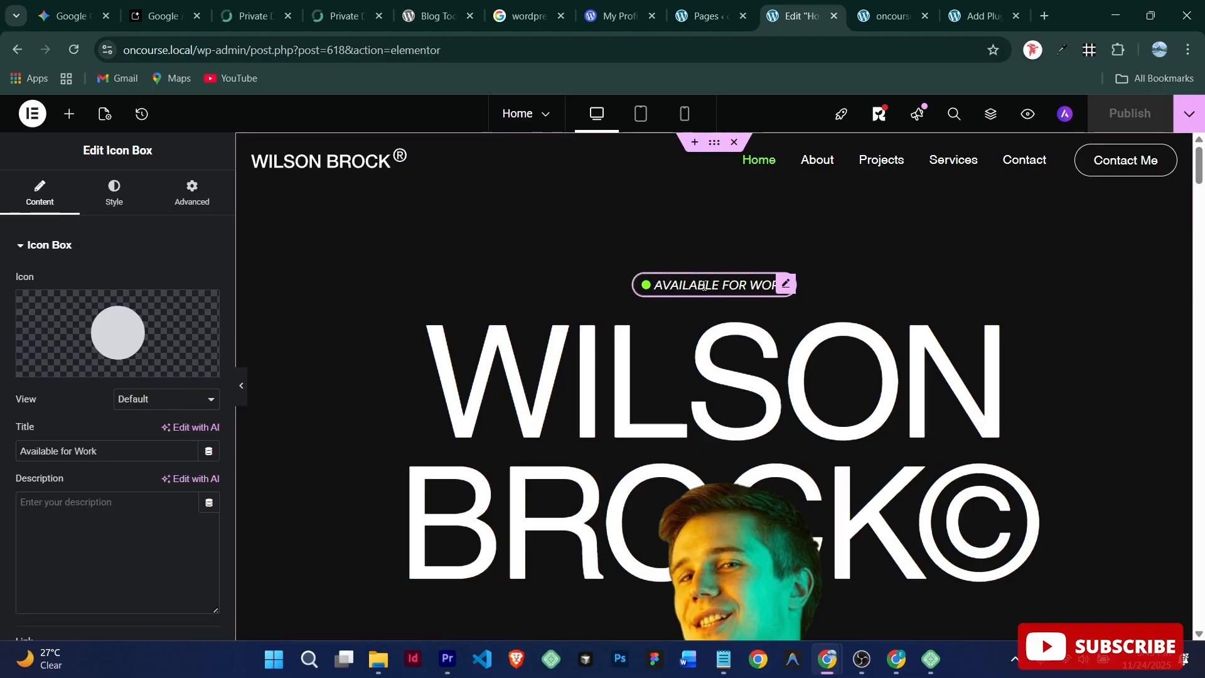
{"action": "left_click_drag", "start_coordinate": [100, 451], "coordinate": [2, 452]}
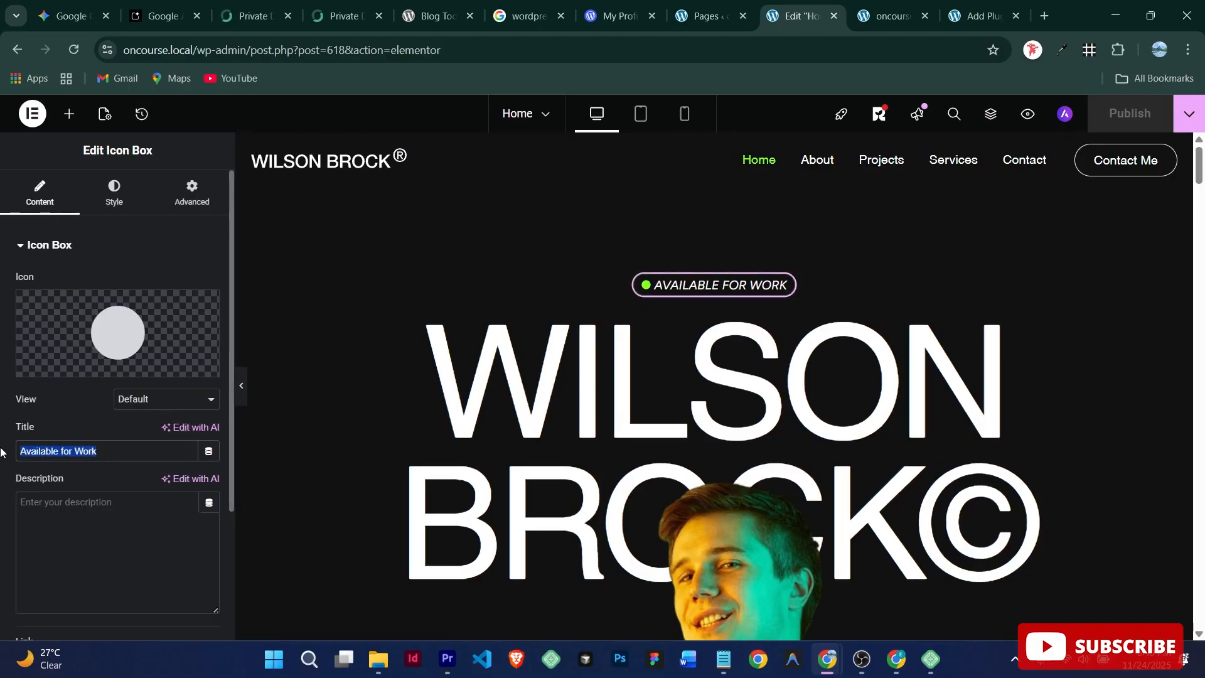
{"action": "left_click", "coordinate": [120, 445]}
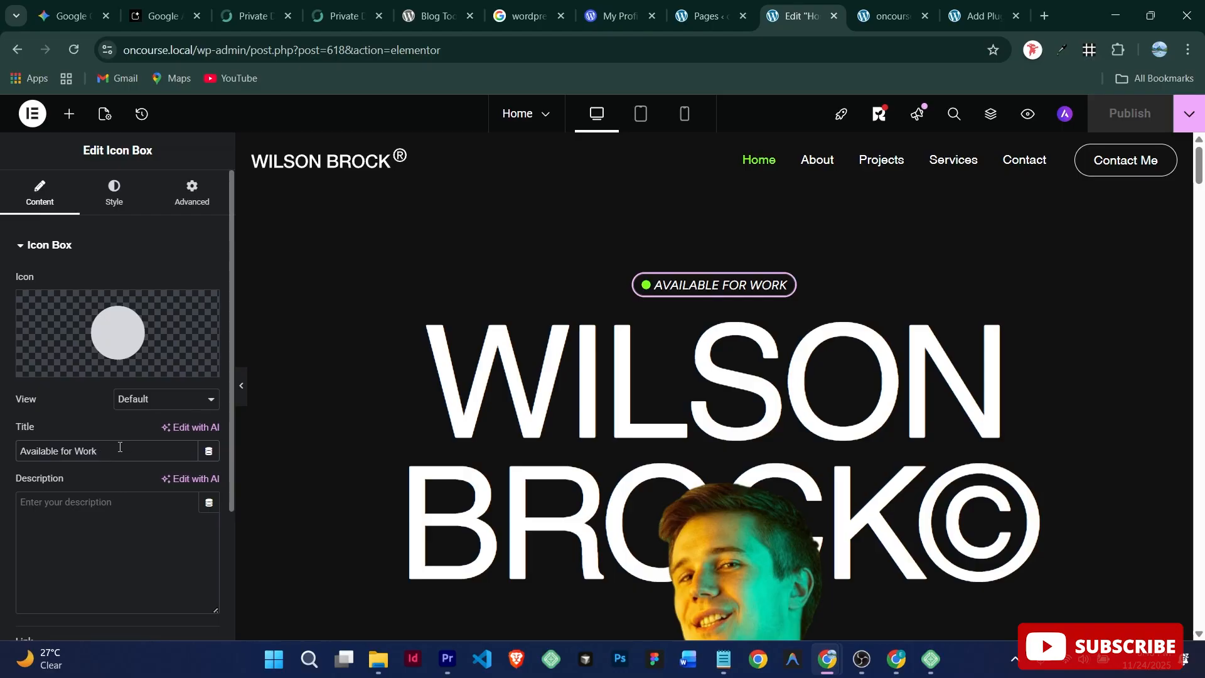
{"action": "key", "text": "BackSpace"}
{"action": "key", "text": "BackSpace"}
{"action": "key", "text": "BackSpace"}
{"action": "key", "text": "BackSpace"}
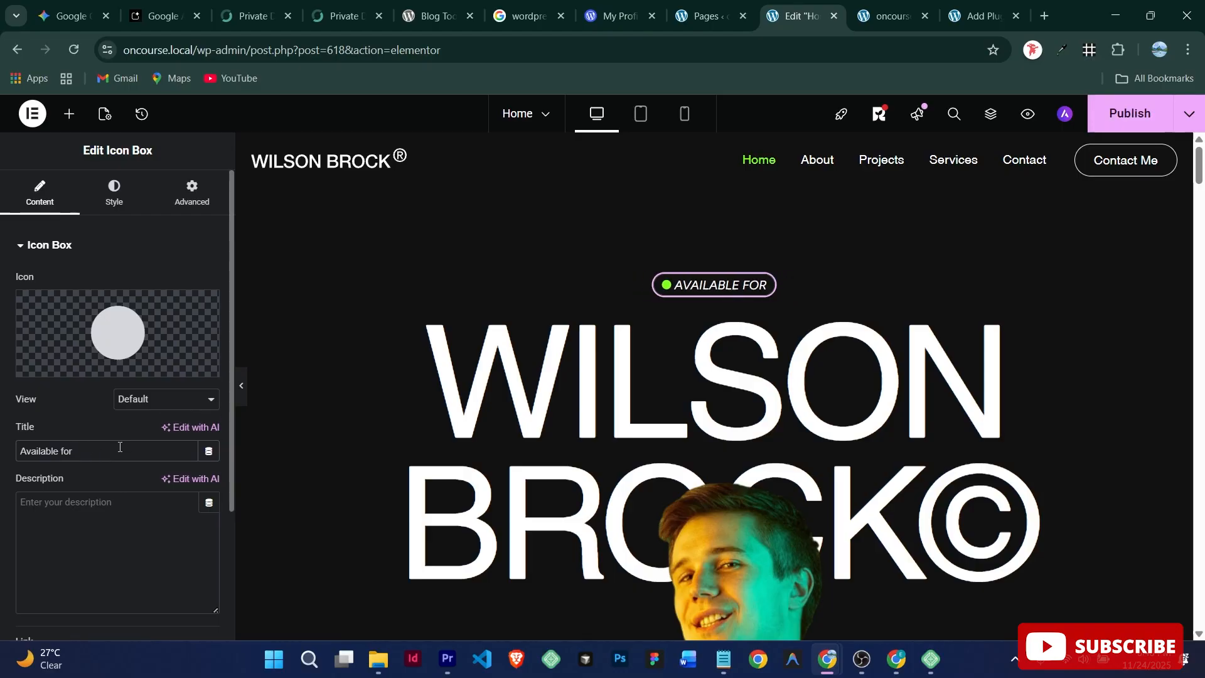
{"action": "type", "text": "proj"}
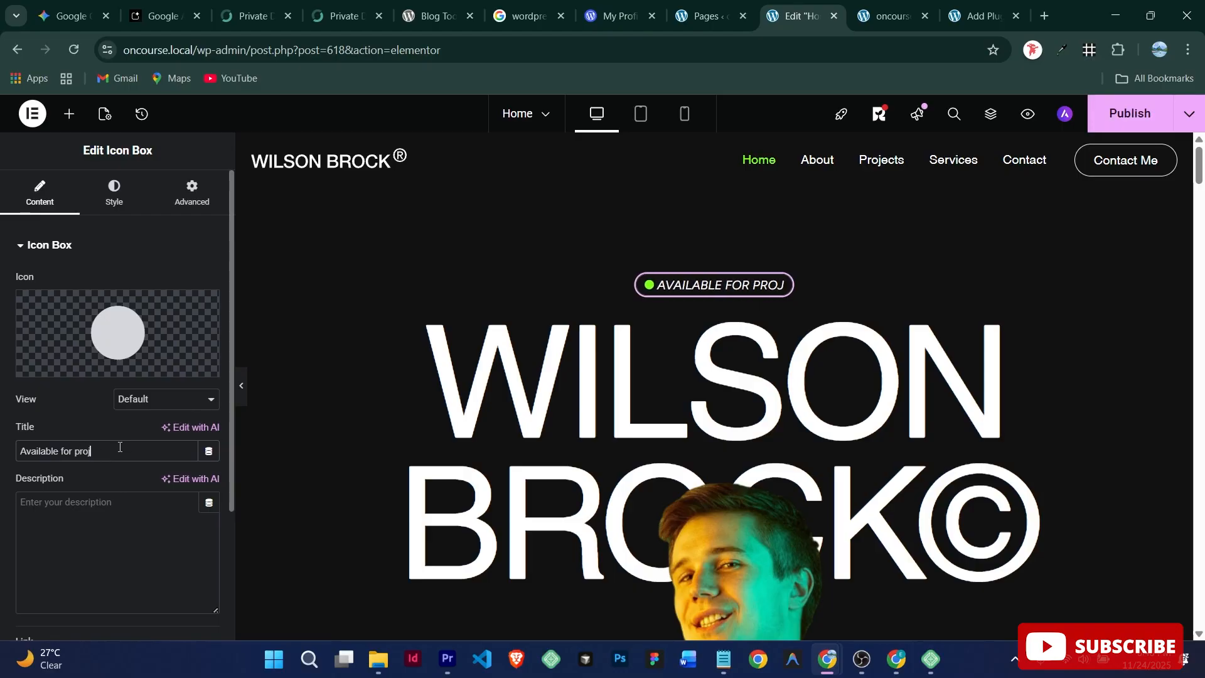
{"action": "type", "text": "ects"}
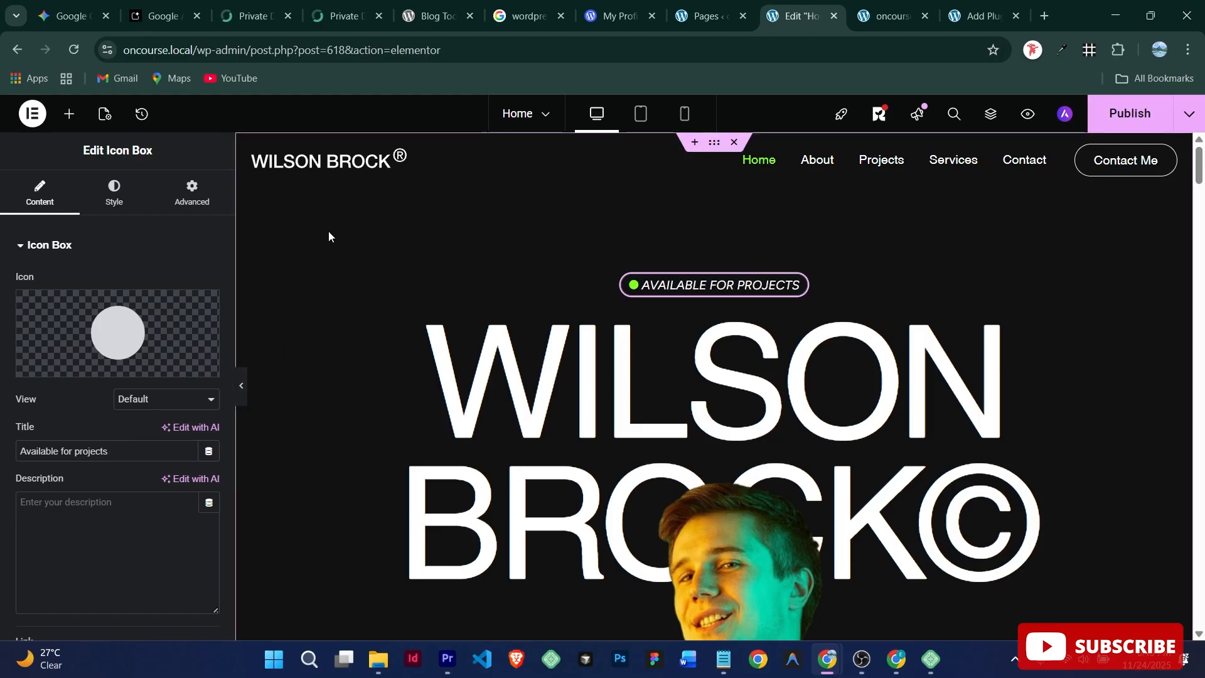
{"action": "left_click", "coordinate": [114, 190]}
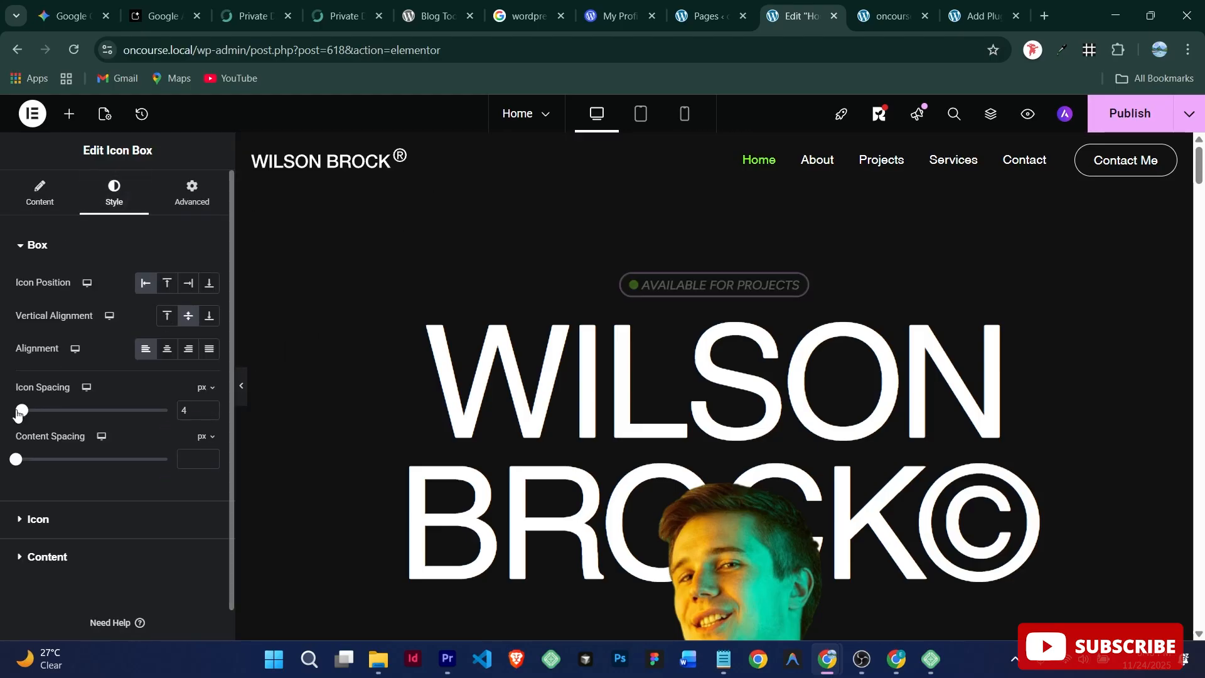
Step: Set the badge's Icon Spacing to 9 px, trying Align Self left before re-centring it
{"action": "left_click_drag", "start_coordinate": [18, 415], "coordinate": [55, 412]}
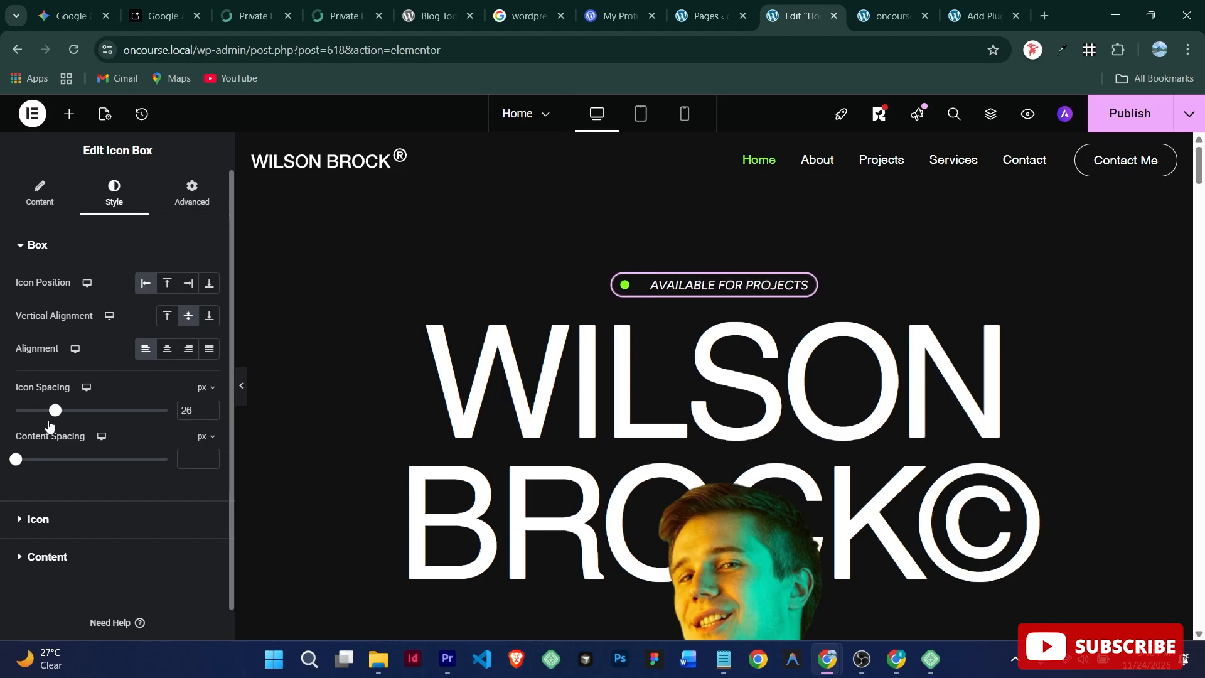
{"action": "left_click", "coordinate": [192, 192]}
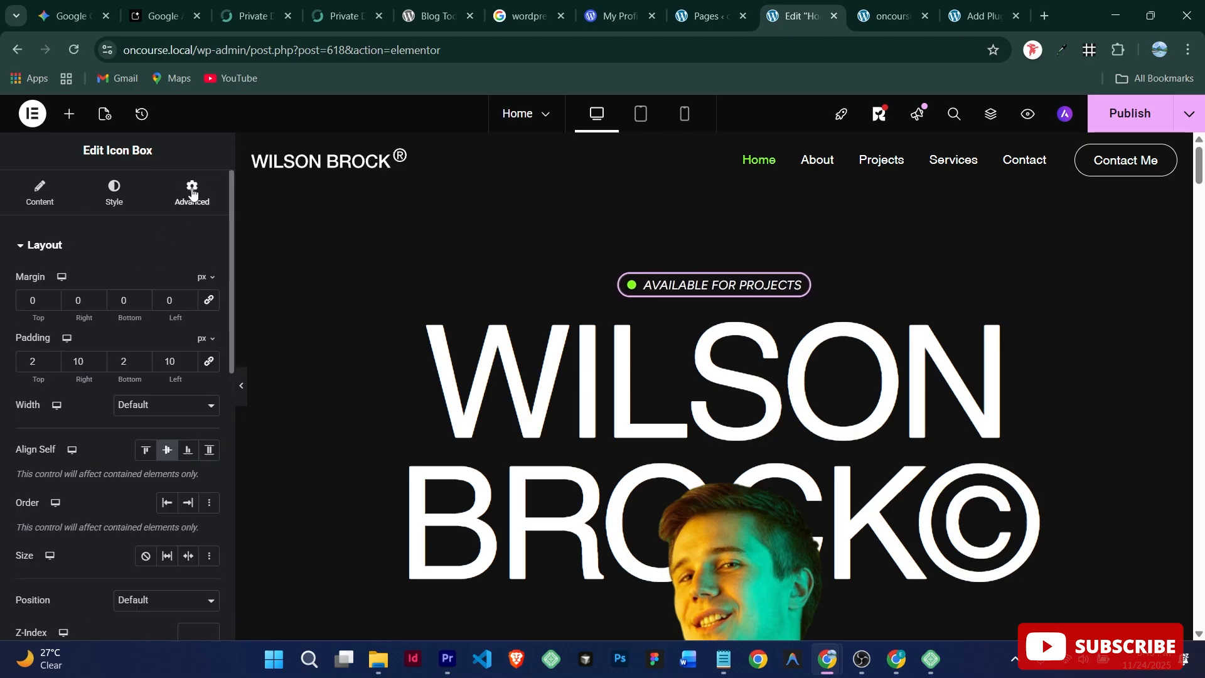
{"action": "scroll", "coordinate": [94, 421], "scroll_direction": "down", "scroll_amount": 5}
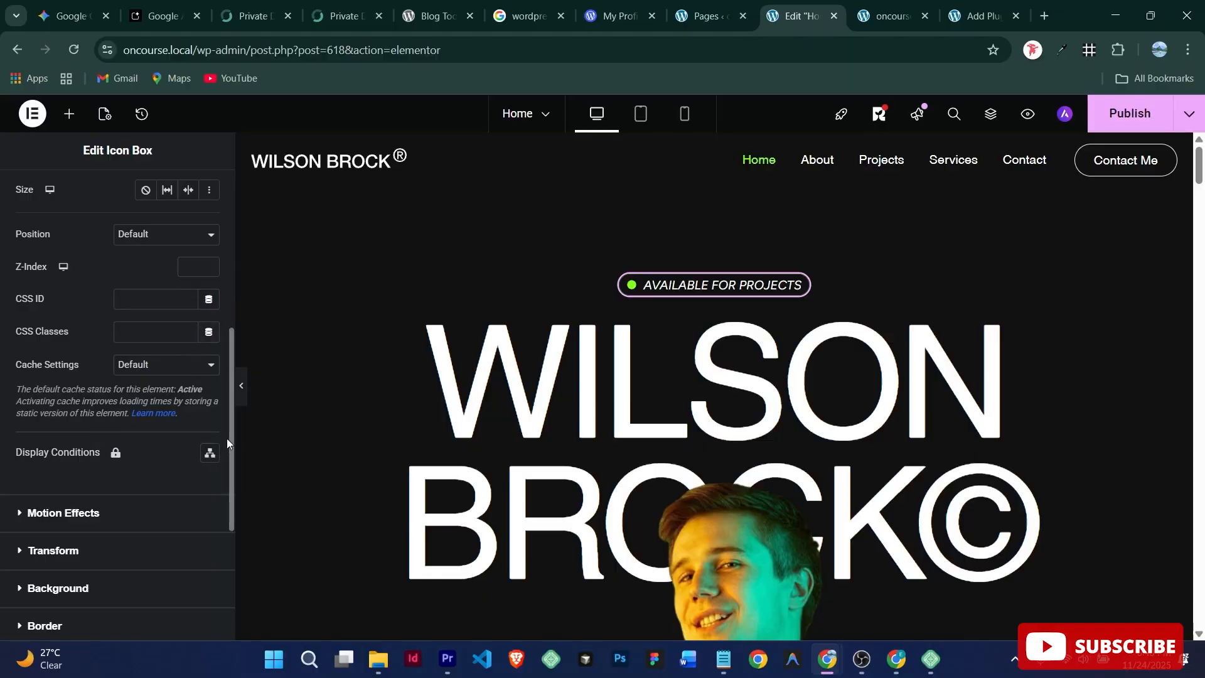
{"action": "scroll", "coordinate": [197, 339], "scroll_direction": "up", "scroll_amount": 5}
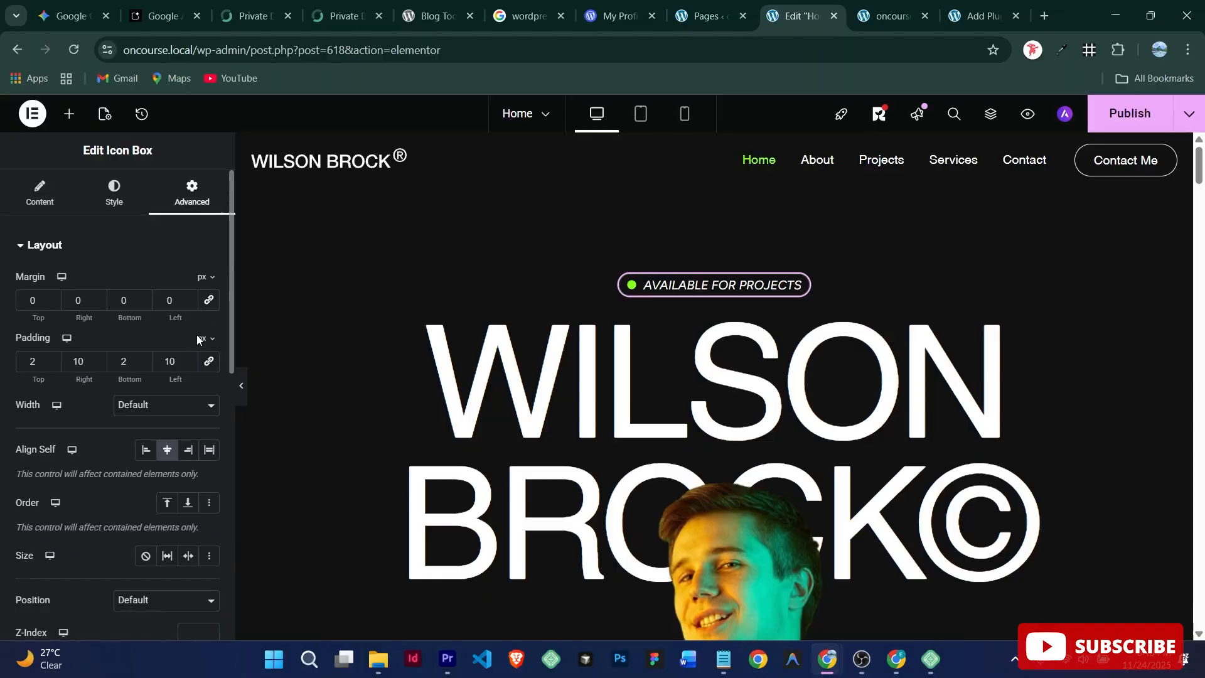
{"action": "left_click", "coordinate": [147, 455]}
{"action": "left_click", "coordinate": [170, 455]}
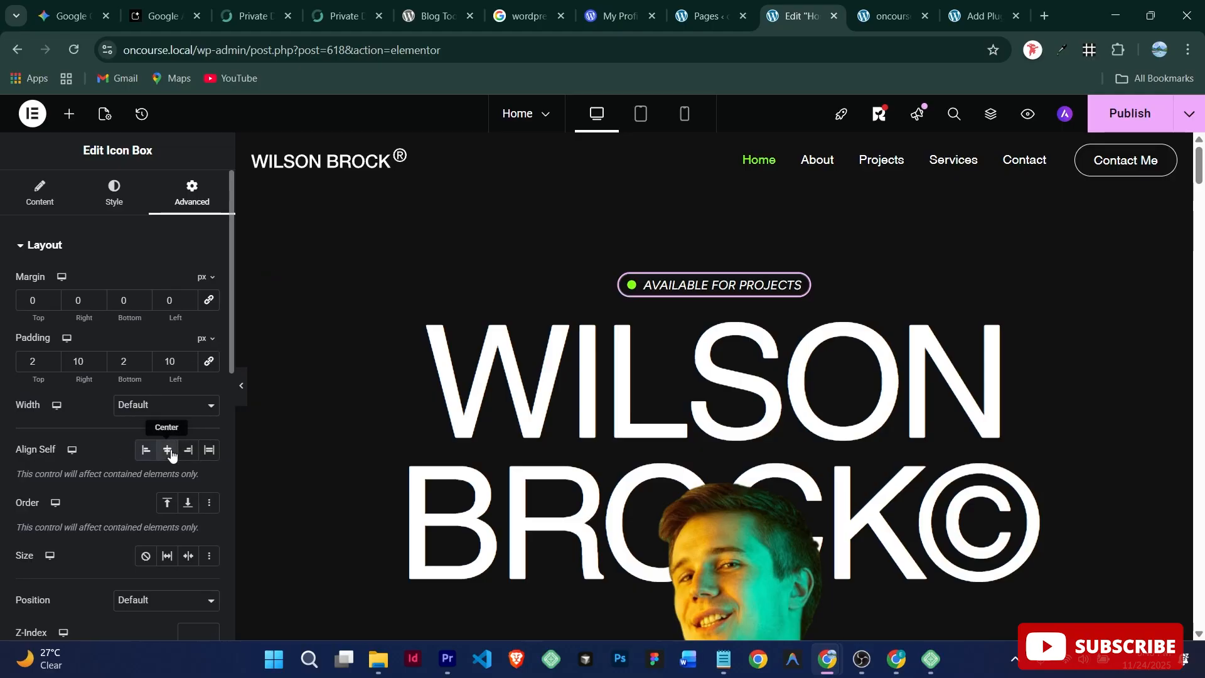
{"action": "left_click", "coordinate": [66, 200]}
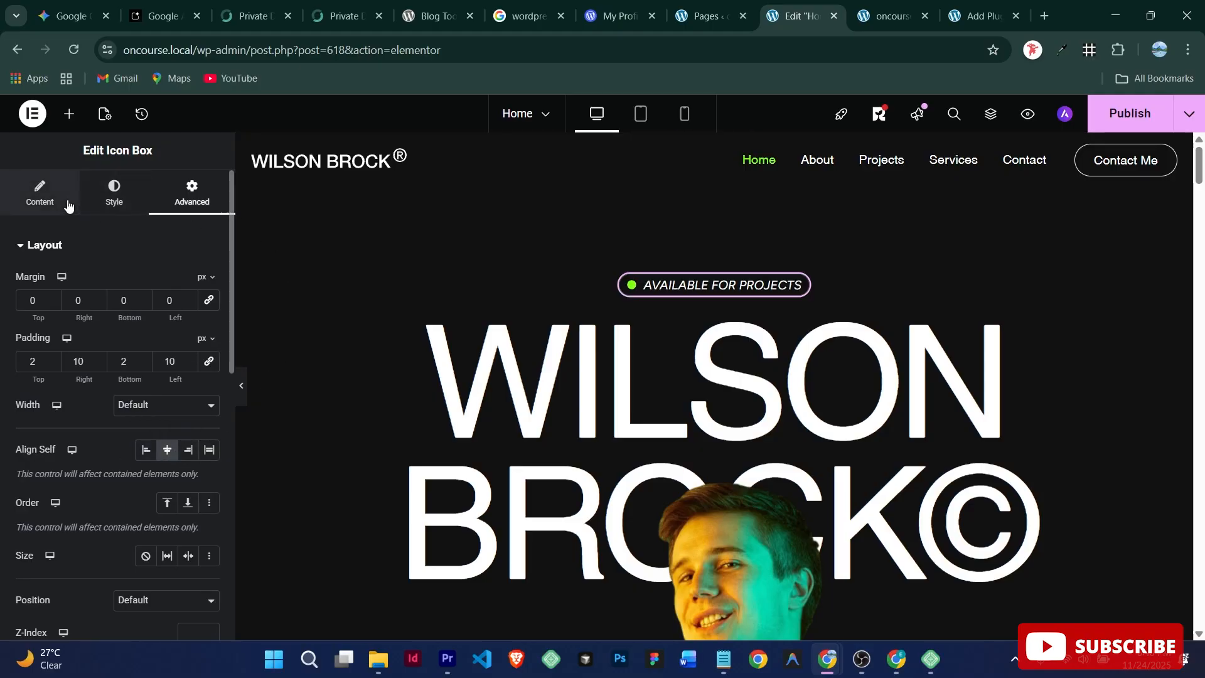
{"action": "left_click", "coordinate": [107, 199]}
{"action": "scroll", "coordinate": [125, 481], "scroll_direction": "down", "scroll_amount": 1}
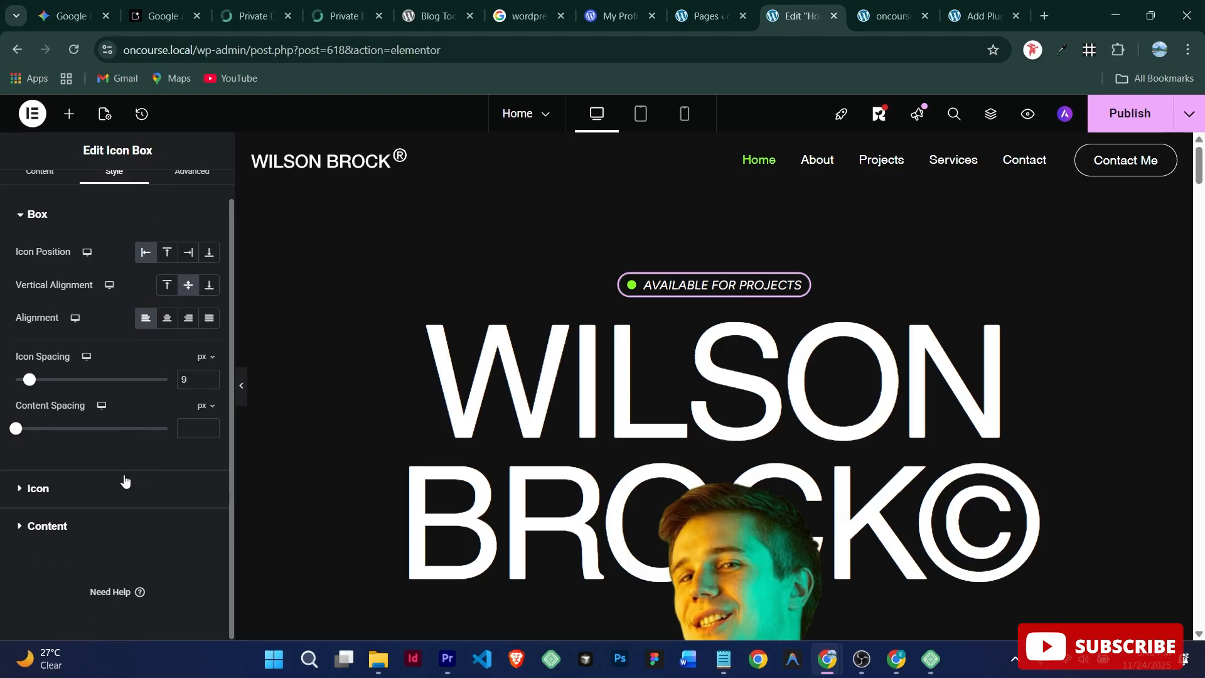
{"action": "scroll", "coordinate": [125, 480], "scroll_direction": "up", "scroll_amount": 1}
Step: Try a Fade In Left entrance animation on the badge, then reset it to None
{"action": "left_click", "coordinate": [195, 200]}
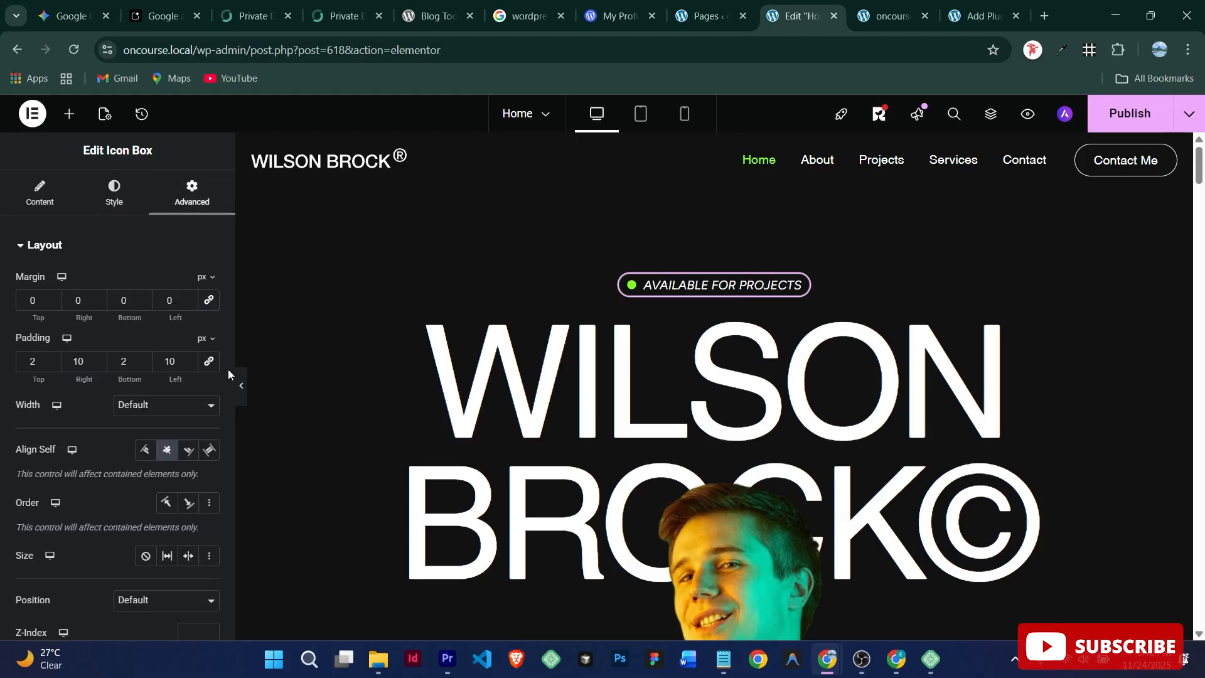
{"action": "scroll", "coordinate": [160, 444], "scroll_direction": "down", "scroll_amount": 10}
{"action": "left_click", "coordinate": [60, 526]}
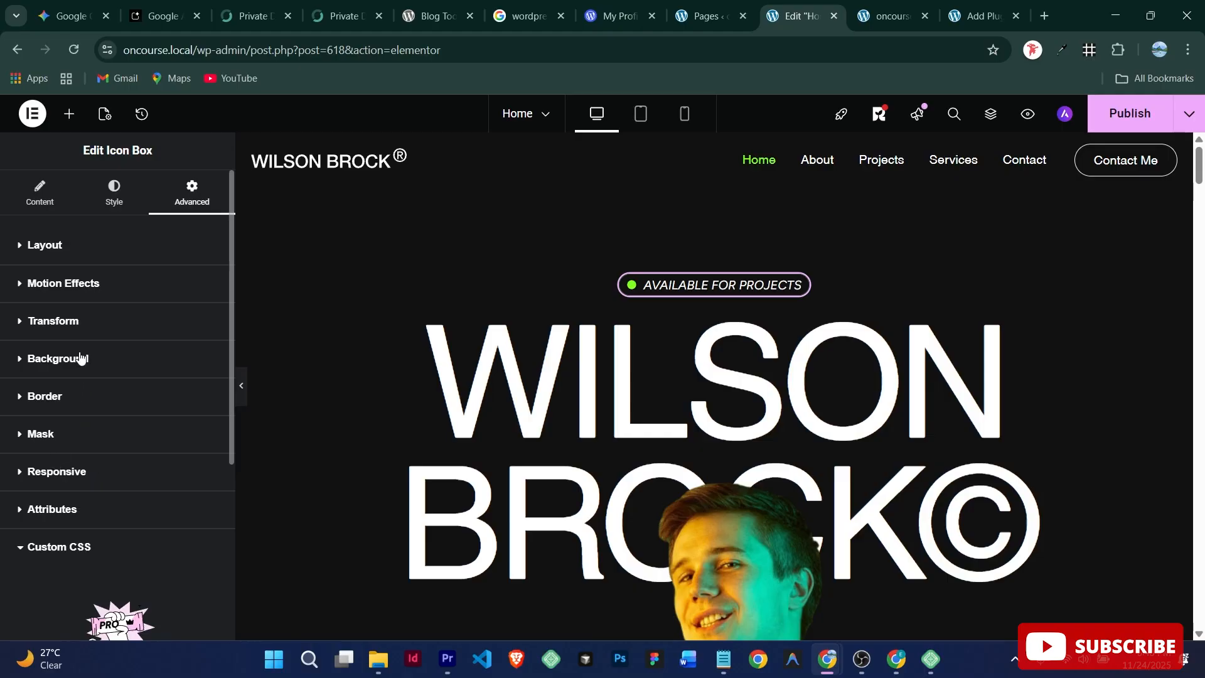
{"action": "left_click", "coordinate": [91, 295]}
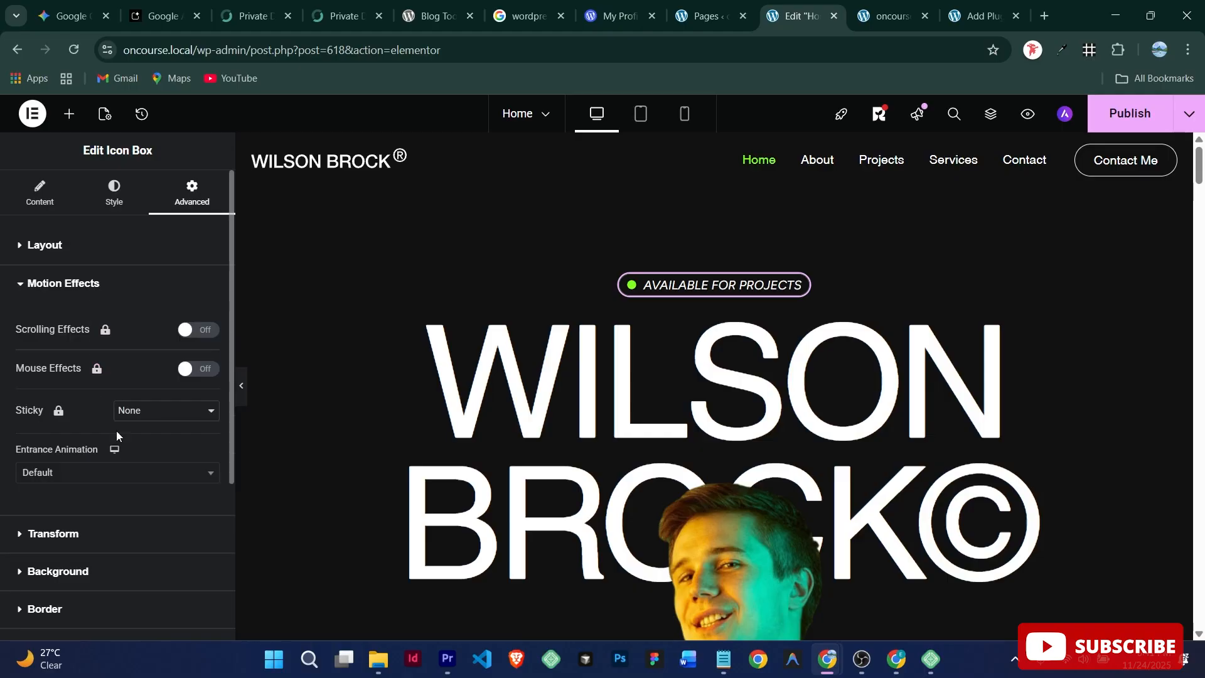
{"action": "left_click", "coordinate": [110, 475]}
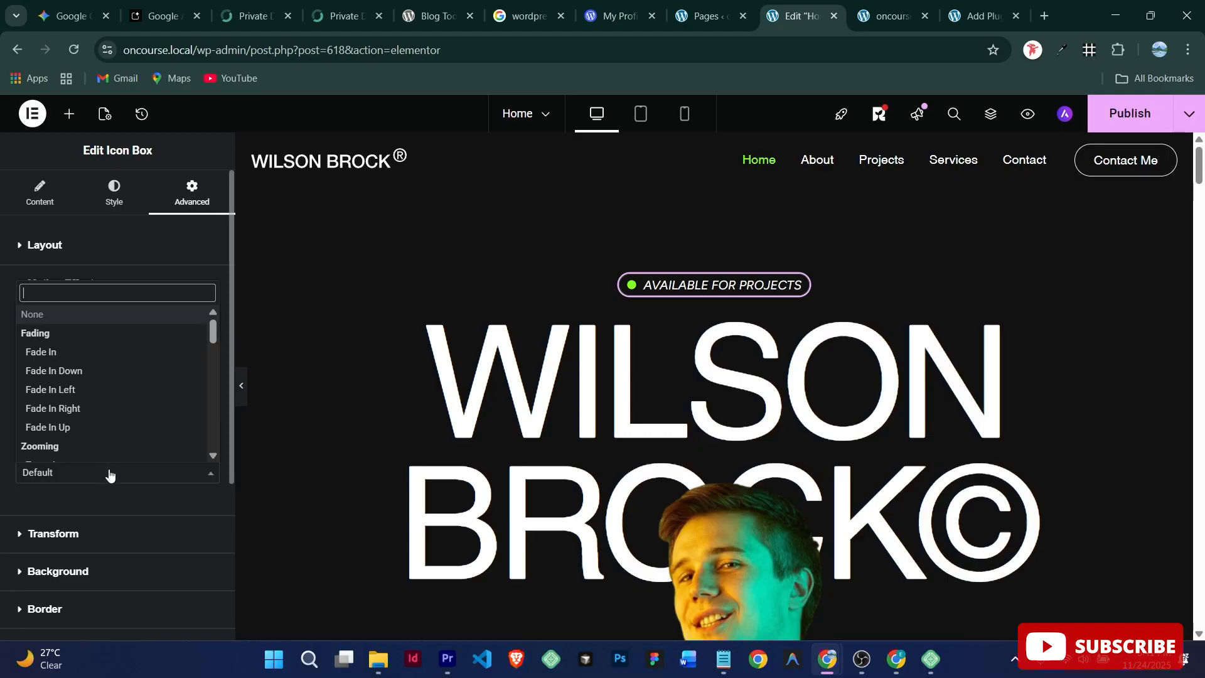
{"action": "left_click", "coordinate": [118, 390]}
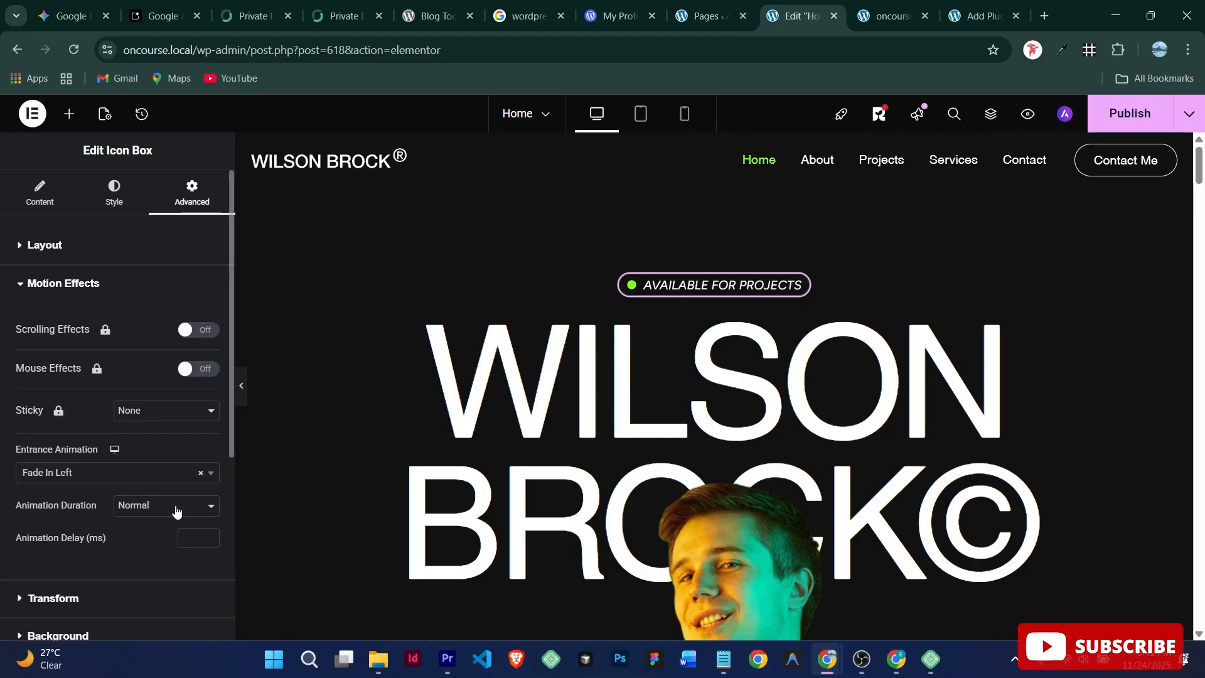
{"action": "left_click", "coordinate": [151, 475]}
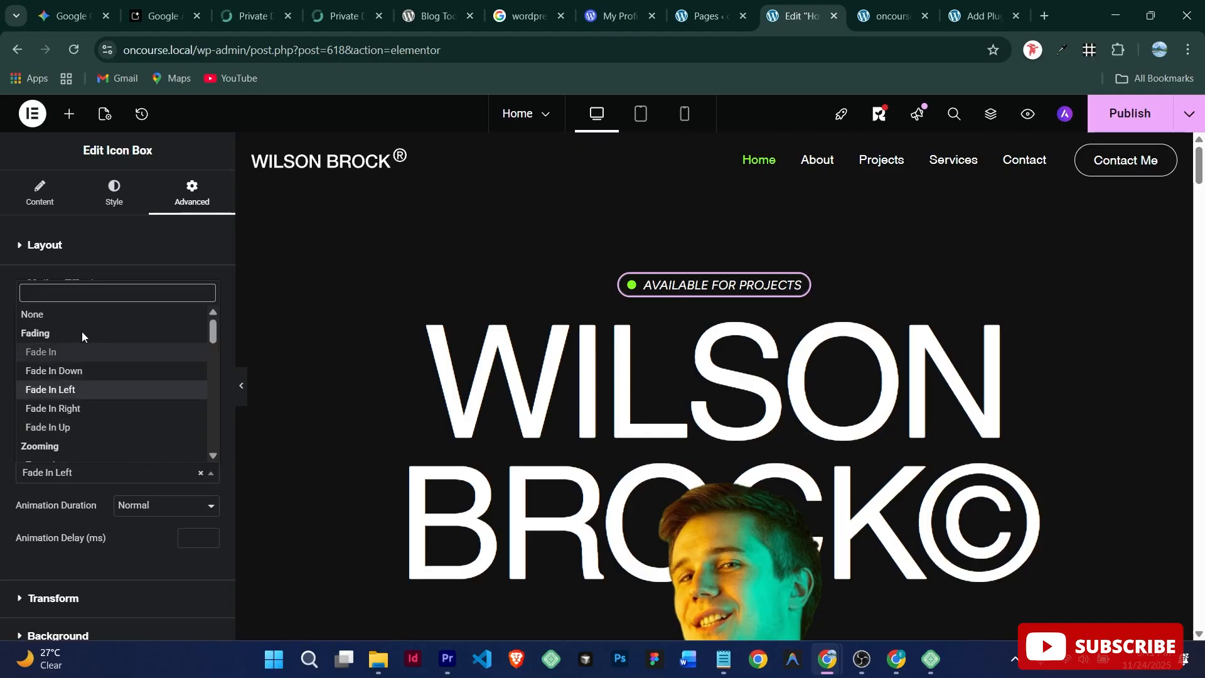
{"action": "left_click", "coordinate": [43, 315]}
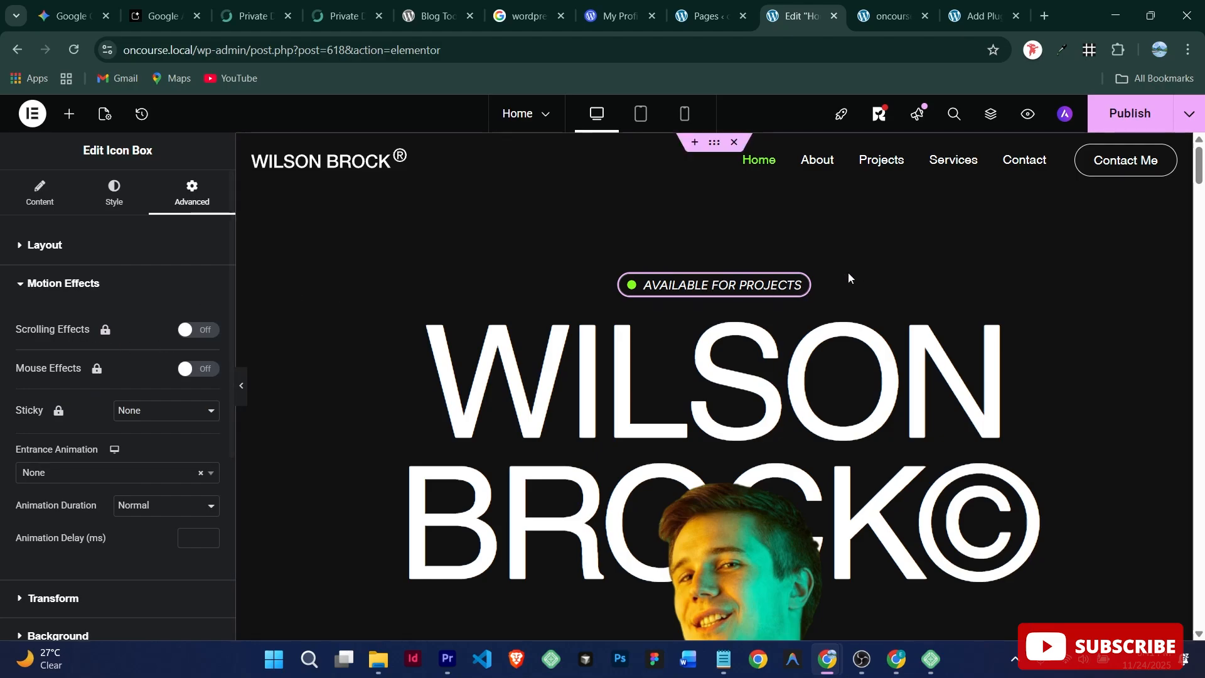
{"action": "left_click", "coordinate": [667, 402]}
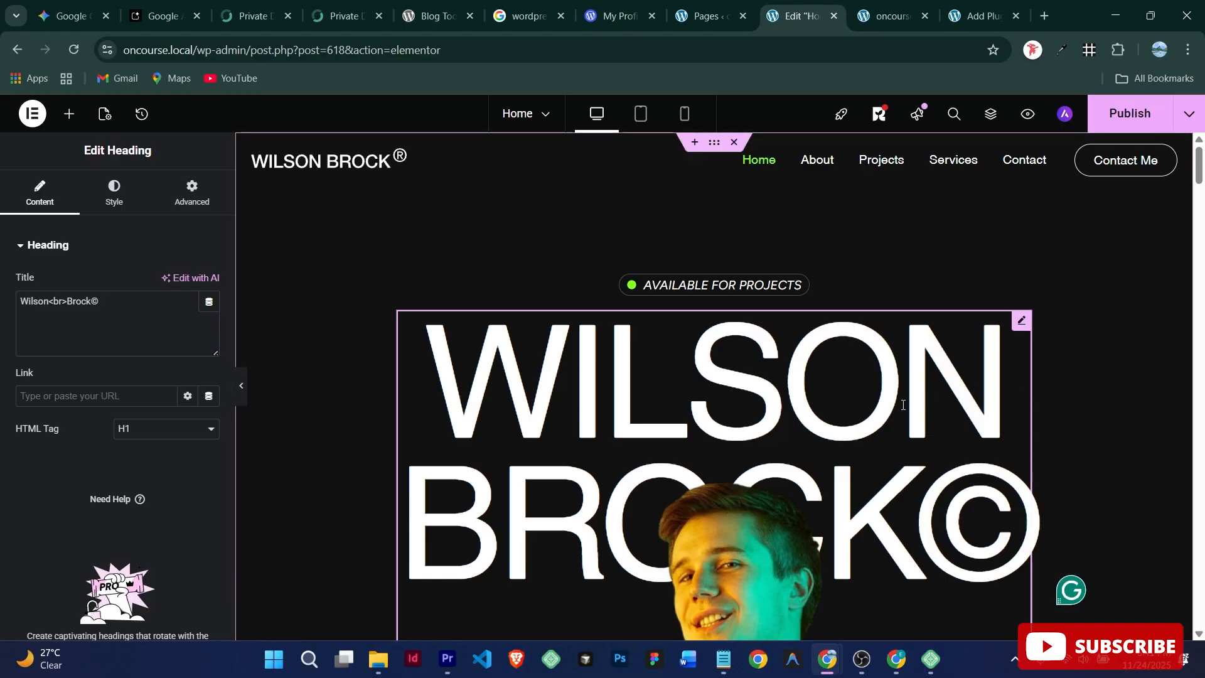
Step: Replace the sample name in the heading's Title with the owner's first name and surname
{"action": "left_click", "coordinate": [51, 302]}
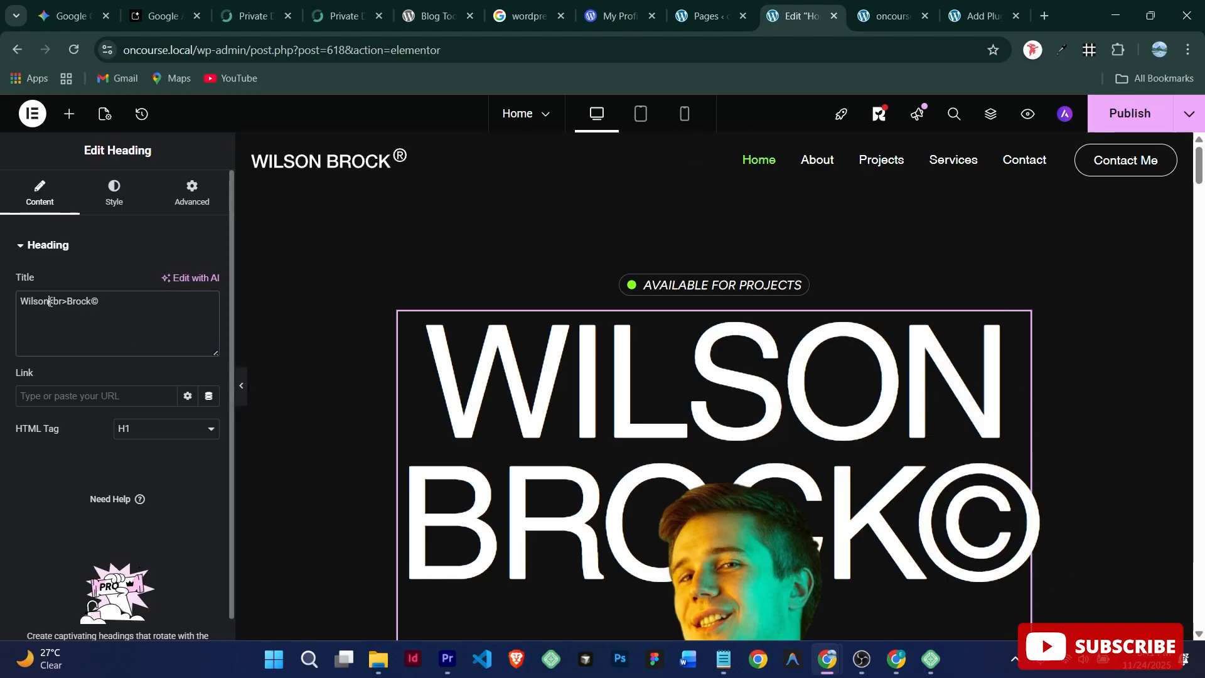
{"action": "key", "text": "BackSpace"}
{"action": "key", "text": "BackSpace"}
{"action": "key", "text": "BackSpace"}
{"action": "key", "text": "BackSpace"}
{"action": "key", "text": "BackSpace"}
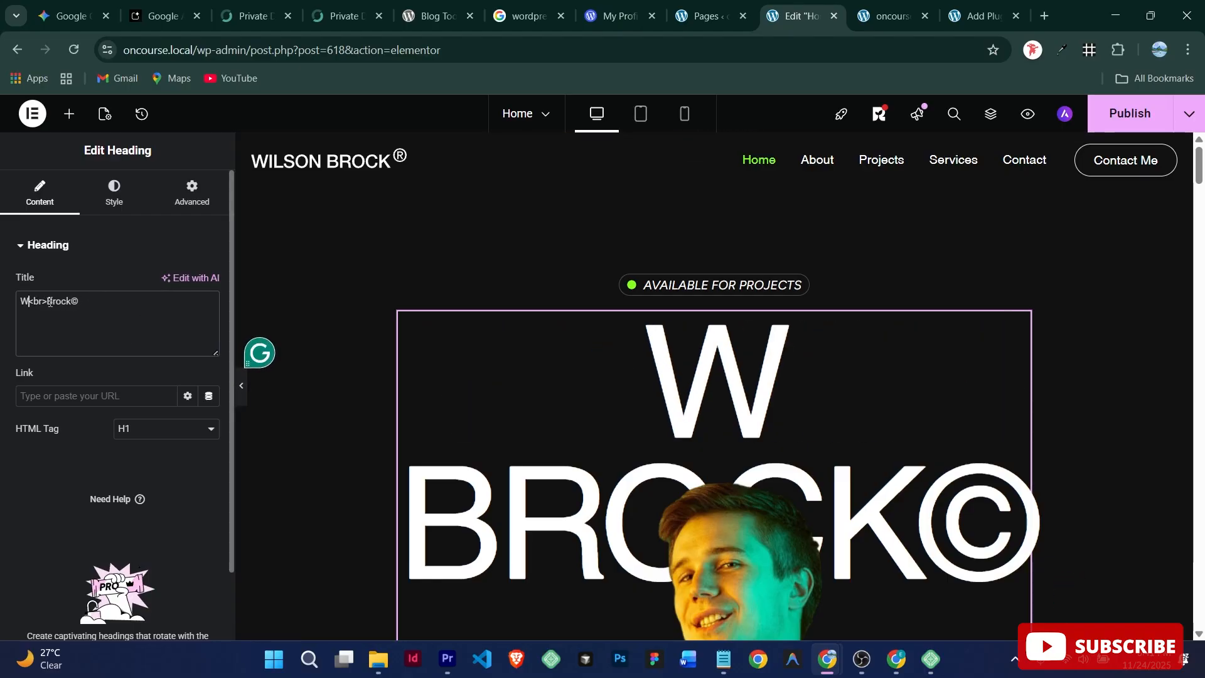
{"action": "type", "text": "Emm"}
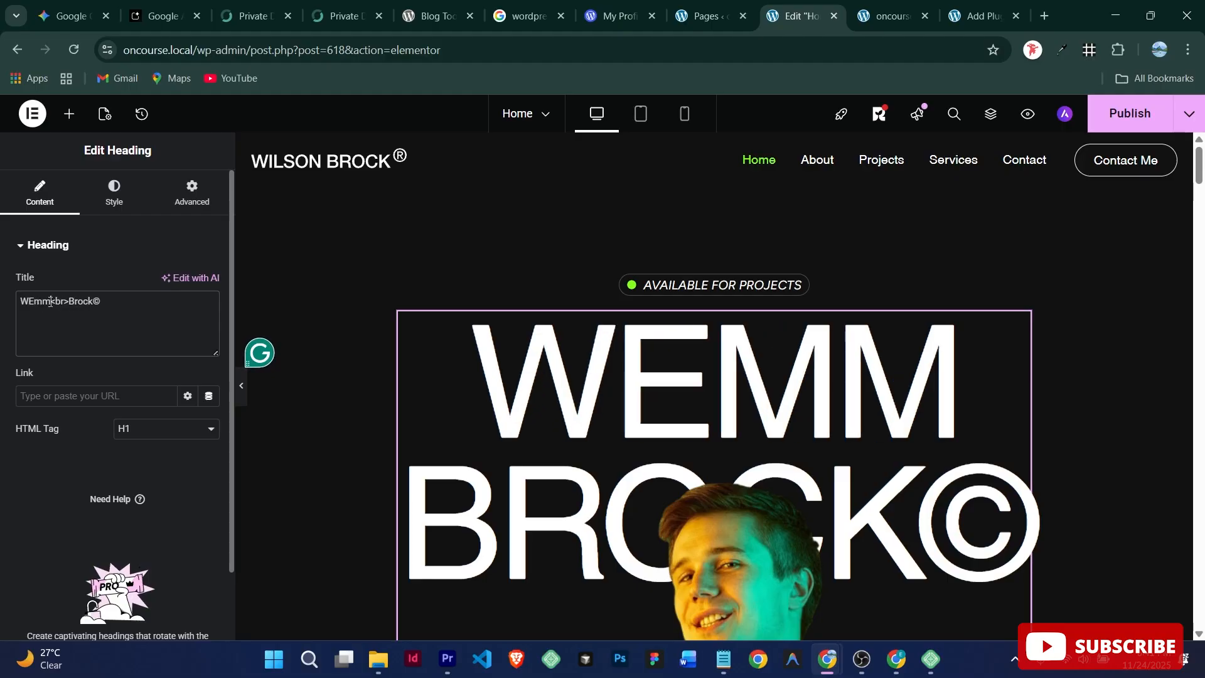
{"action": "key", "text": "BackSpace"}
{"action": "key", "text": "BackSpace"}
{"action": "key", "text": "BackSpace"}
{"action": "key", "text": "BackSpace"}
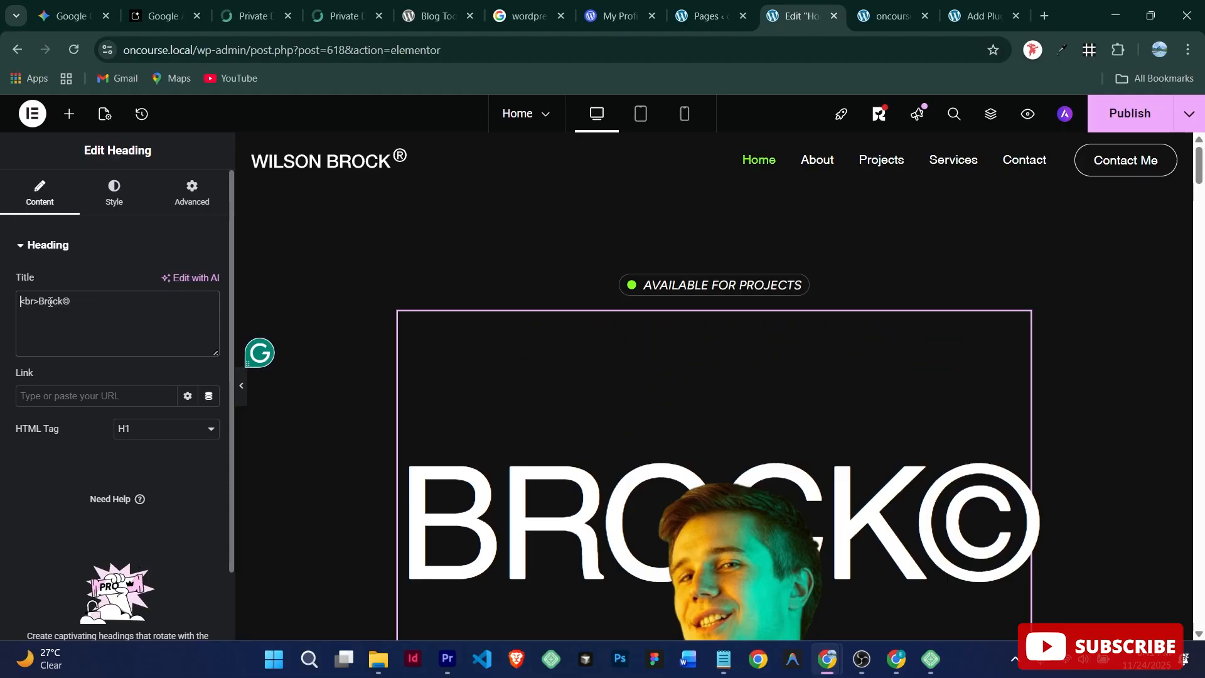
{"action": "type", "text": "Emmanuel"}
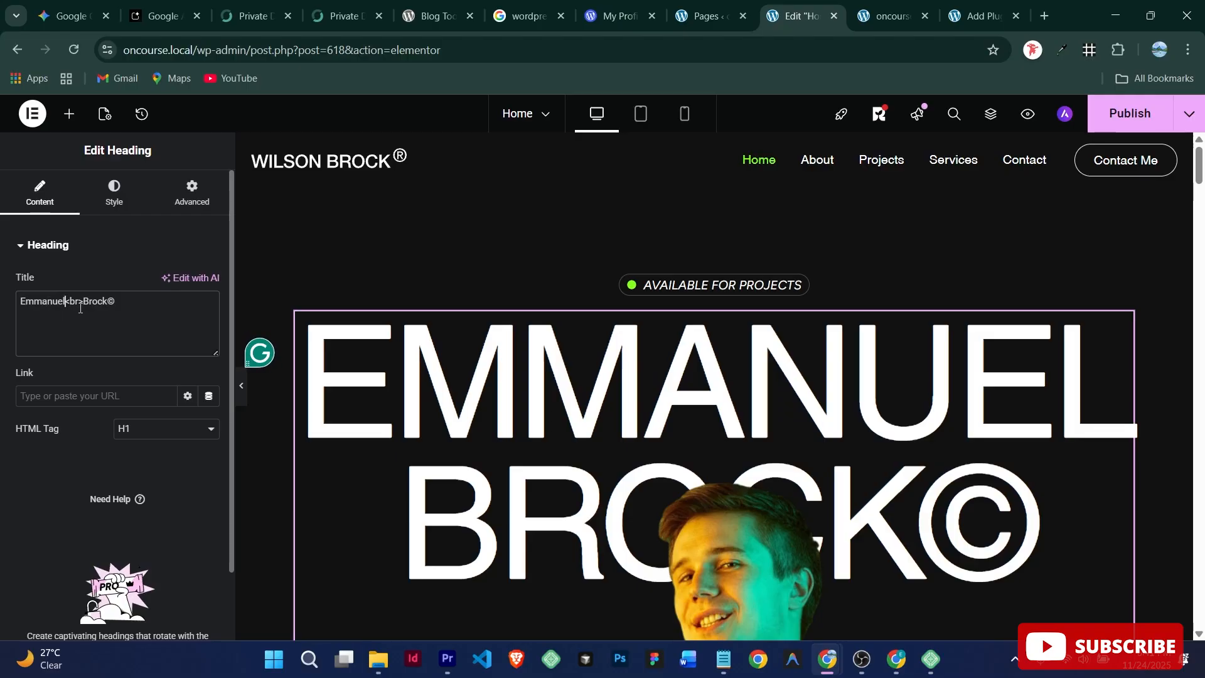
{"action": "key", "text": "BackSpace"}
{"action": "key", "text": "BackSpace"}
{"action": "key", "text": "BackSpace"}
{"action": "key", "text": "BackSpace"}
{"action": "key", "text": "BackSpace"}
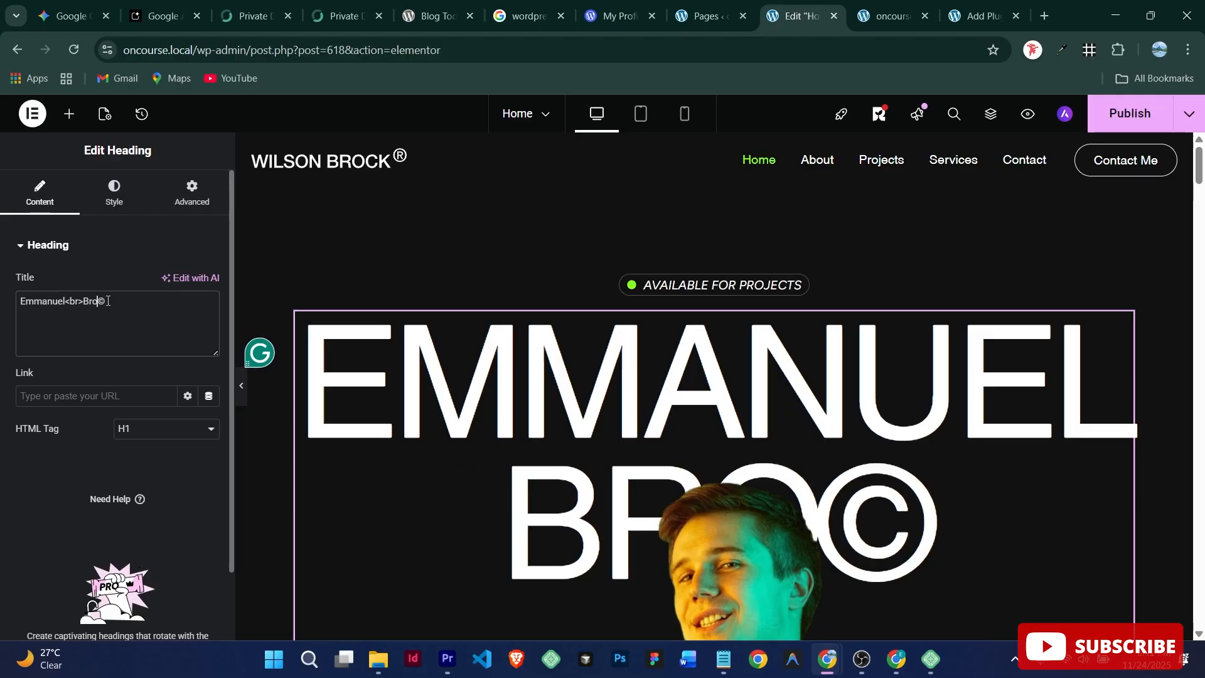
{"action": "type", "text": "Aning"}
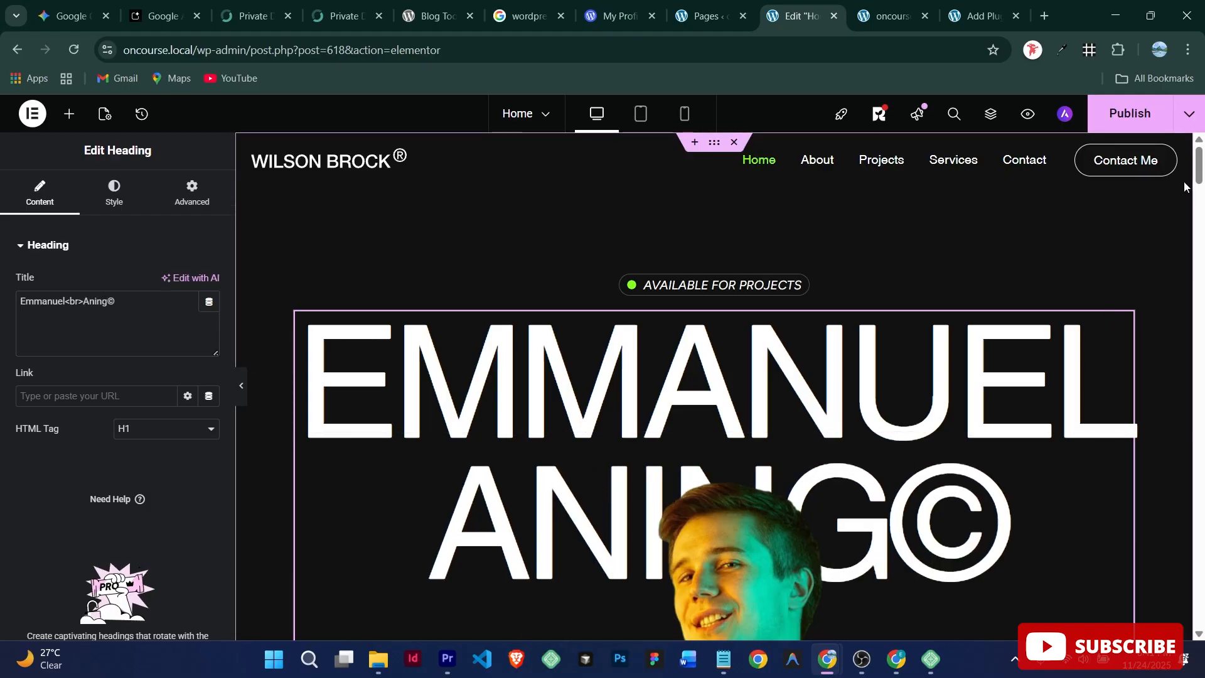
{"action": "scroll", "coordinate": [1149, 201], "scroll_direction": "down", "scroll_amount": 10}
{"action": "scroll", "coordinate": [1139, 214], "scroll_direction": "up", "scroll_amount": 3}
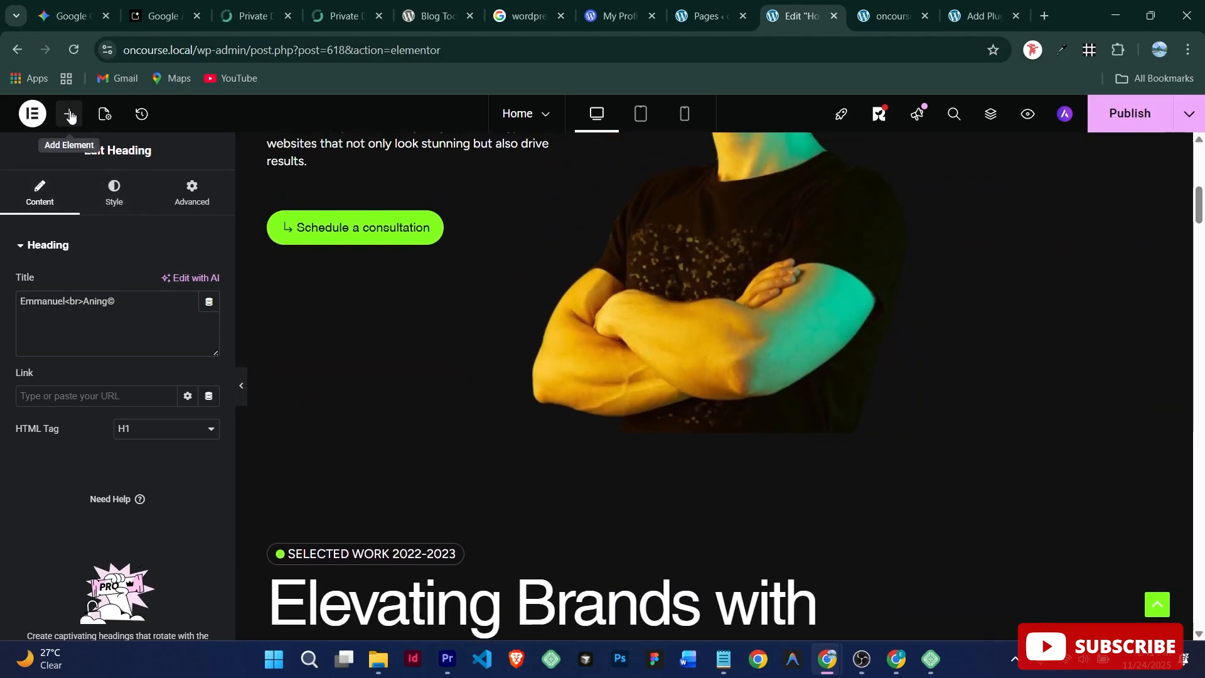
Step: Add a container with an 'Add Your Heading Text Here' heading, plus an empty container below
{"action": "left_click", "coordinate": [69, 115]}
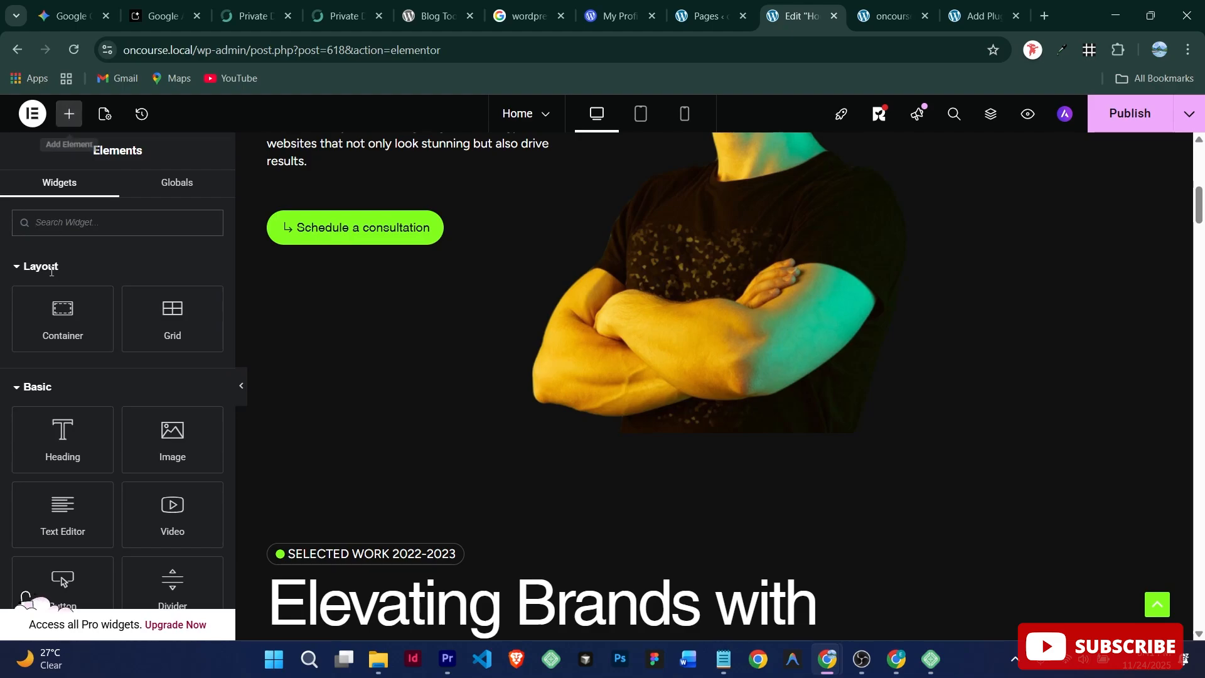
{"action": "left_click", "coordinate": [82, 319]}
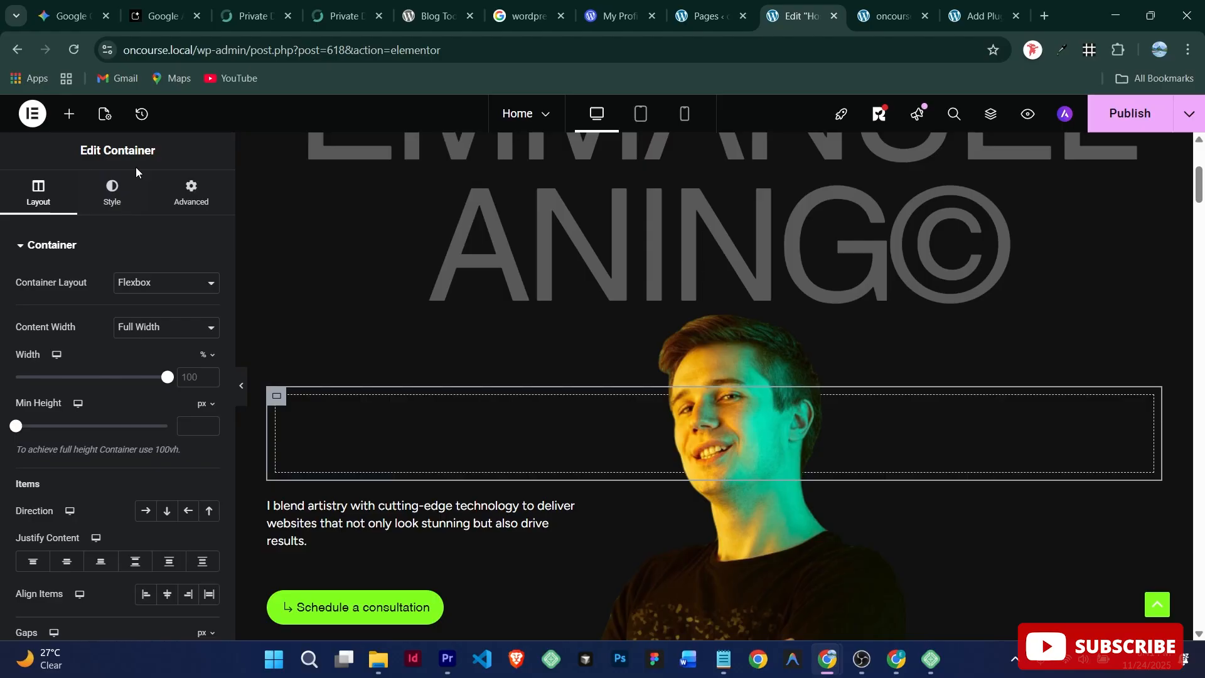
{"action": "left_click", "coordinate": [71, 116]}
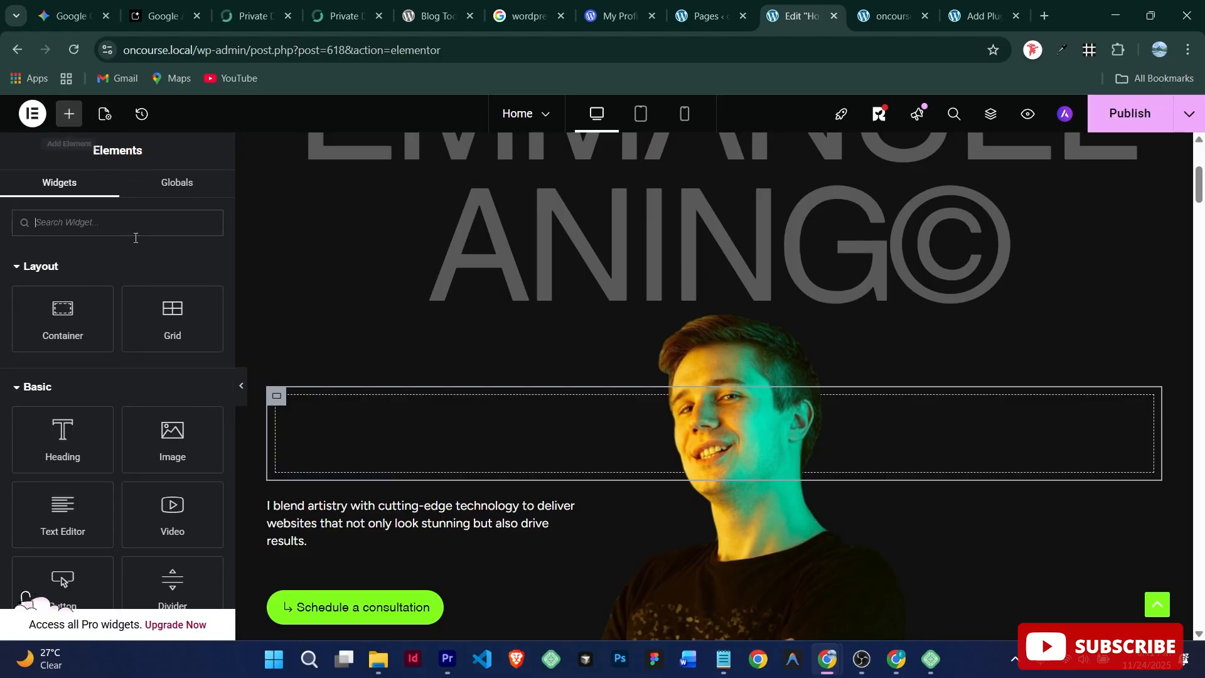
{"action": "left_click_drag", "start_coordinate": [93, 440], "coordinate": [409, 438]}
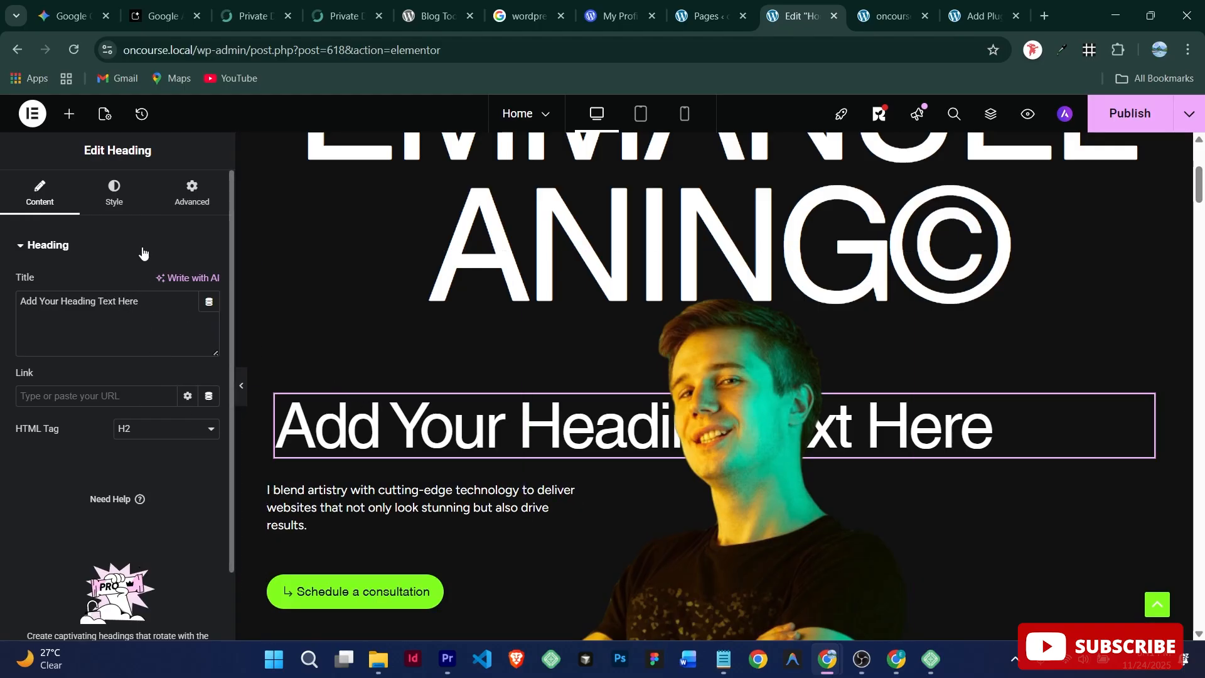
{"action": "left_click", "coordinate": [69, 121]}
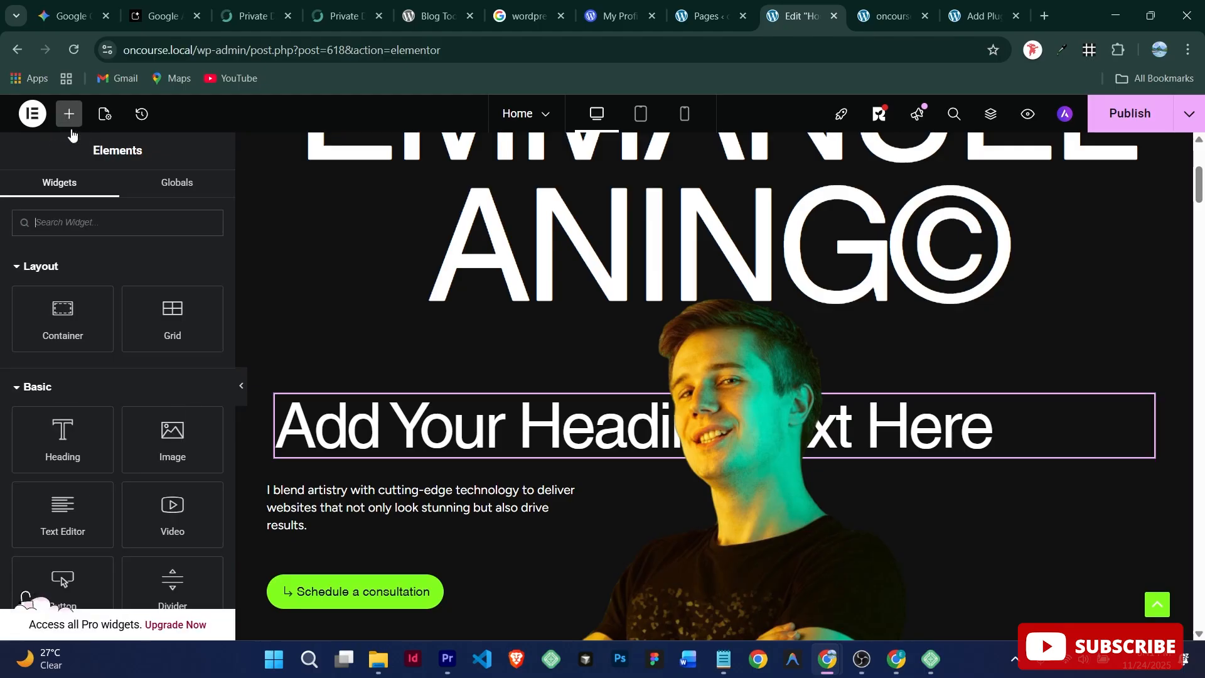
{"action": "left_click_drag", "start_coordinate": [172, 438], "coordinate": [67, 317]}
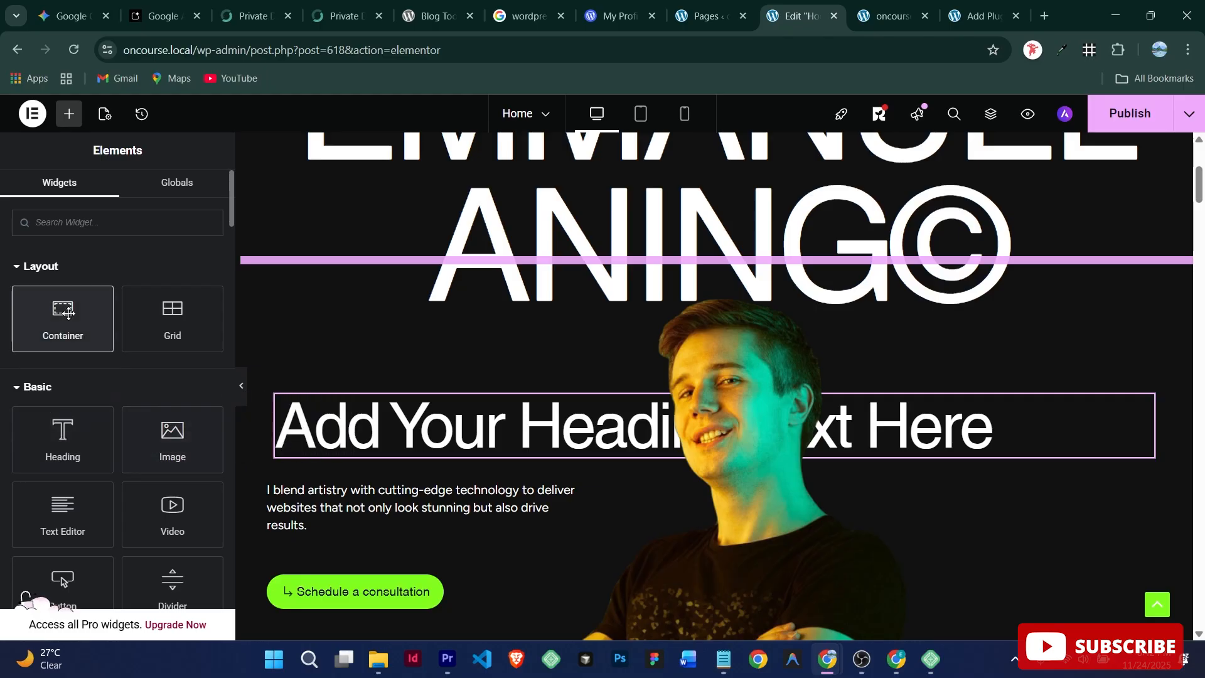
{"action": "left_click", "coordinate": [67, 317]}
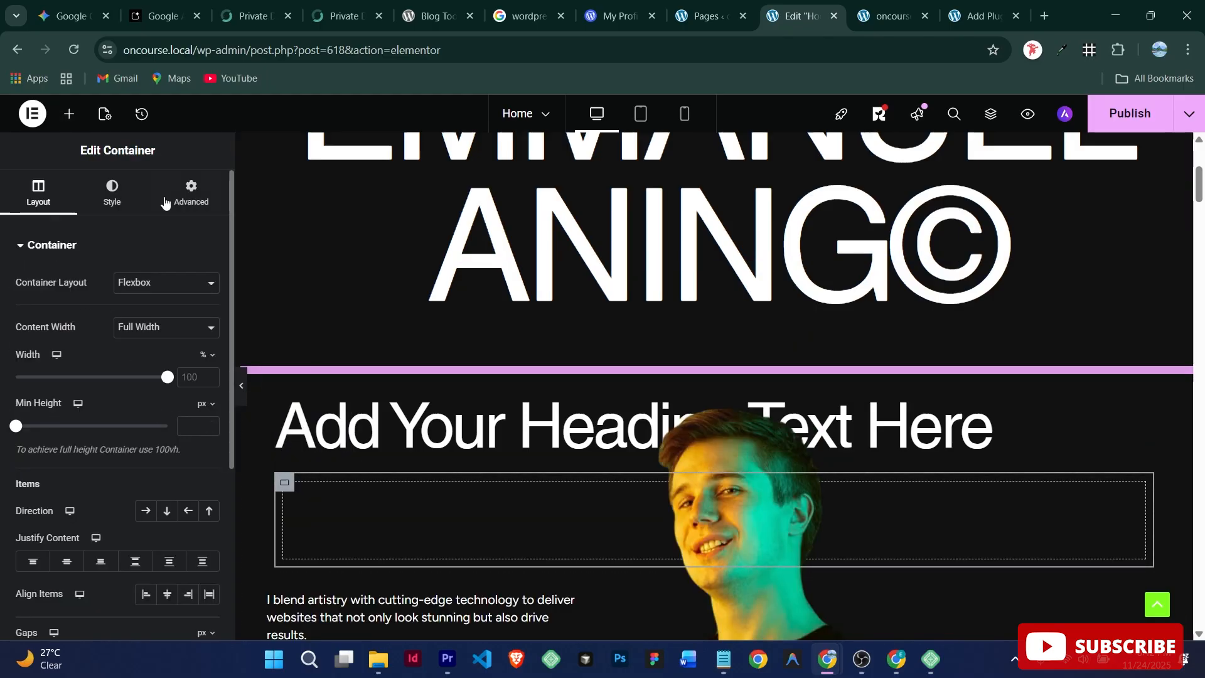
Step: Drop an Image widget into the empty container and set it to Site-Icon-1.png from the Media Library
{"action": "left_click", "coordinate": [70, 118]}
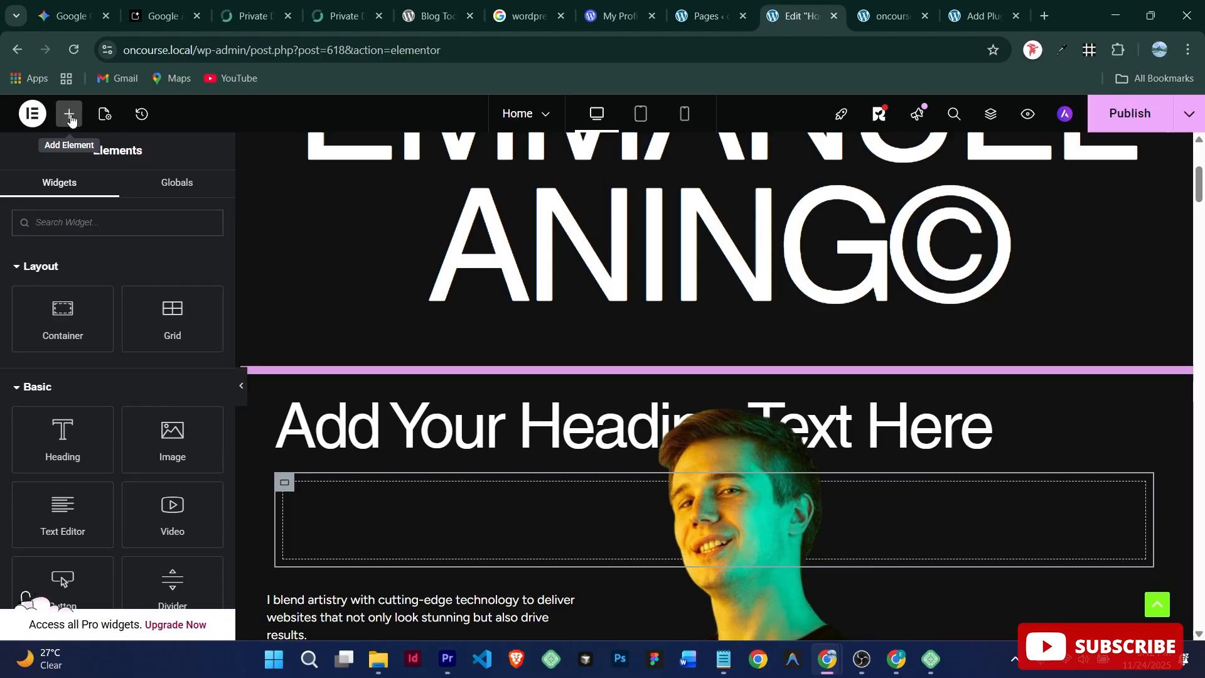
{"action": "left_click_drag", "start_coordinate": [178, 427], "coordinate": [420, 530]}
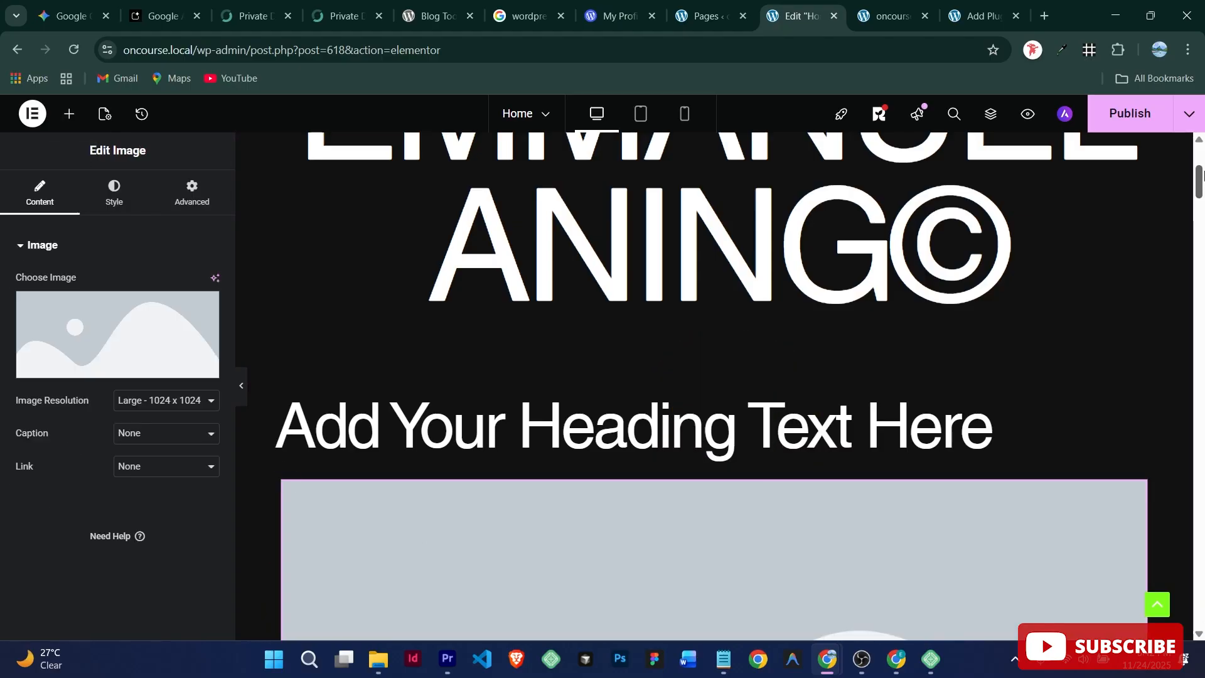
{"action": "left_click_drag", "start_coordinate": [1199, 184], "coordinate": [1196, 211]}
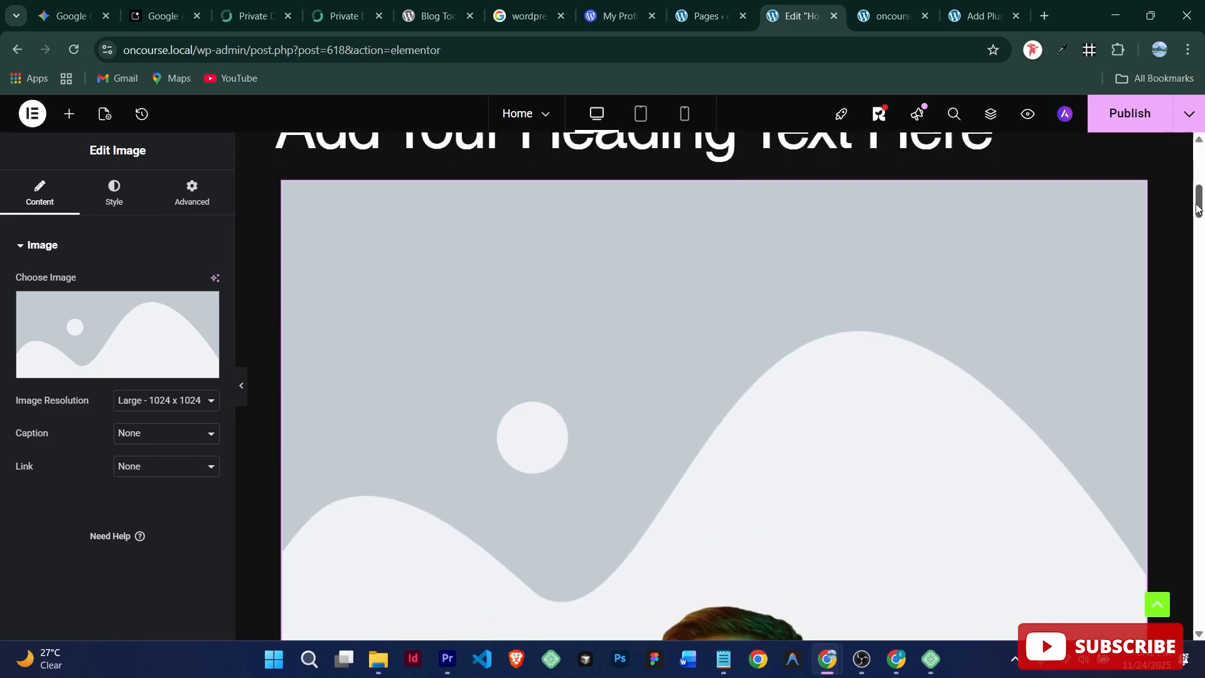
{"action": "left_click", "coordinate": [113, 368]}
{"action": "left_click", "coordinate": [283, 171]}
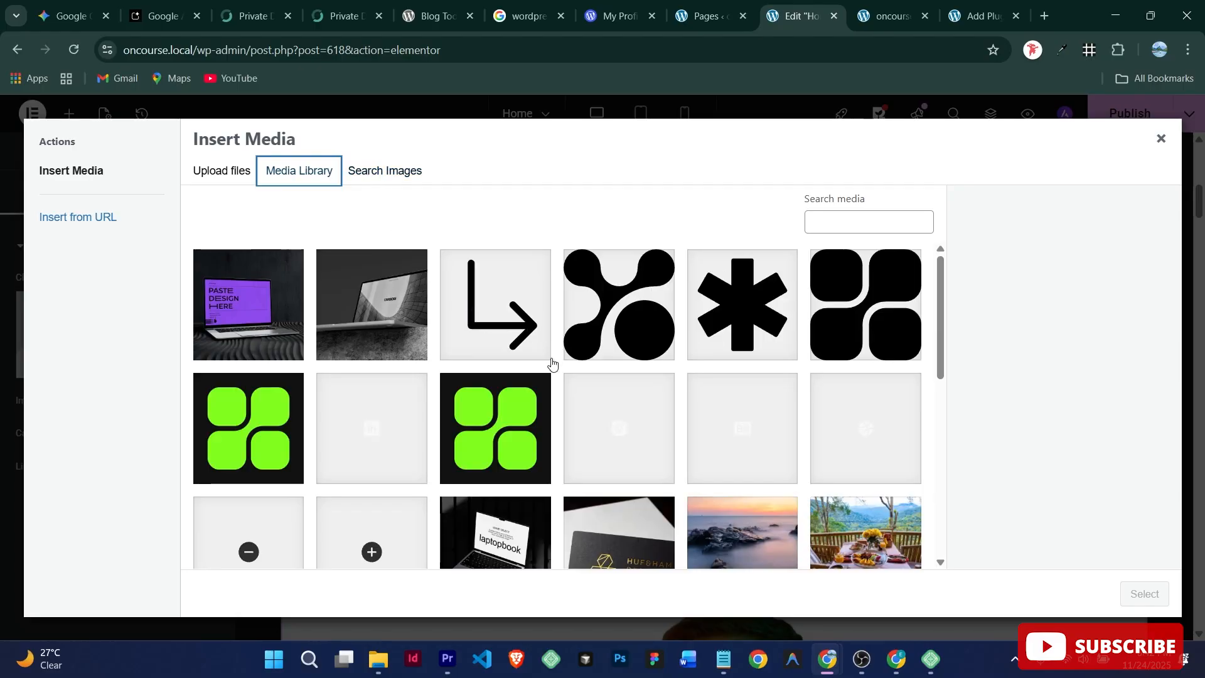
{"action": "left_click", "coordinate": [503, 421]}
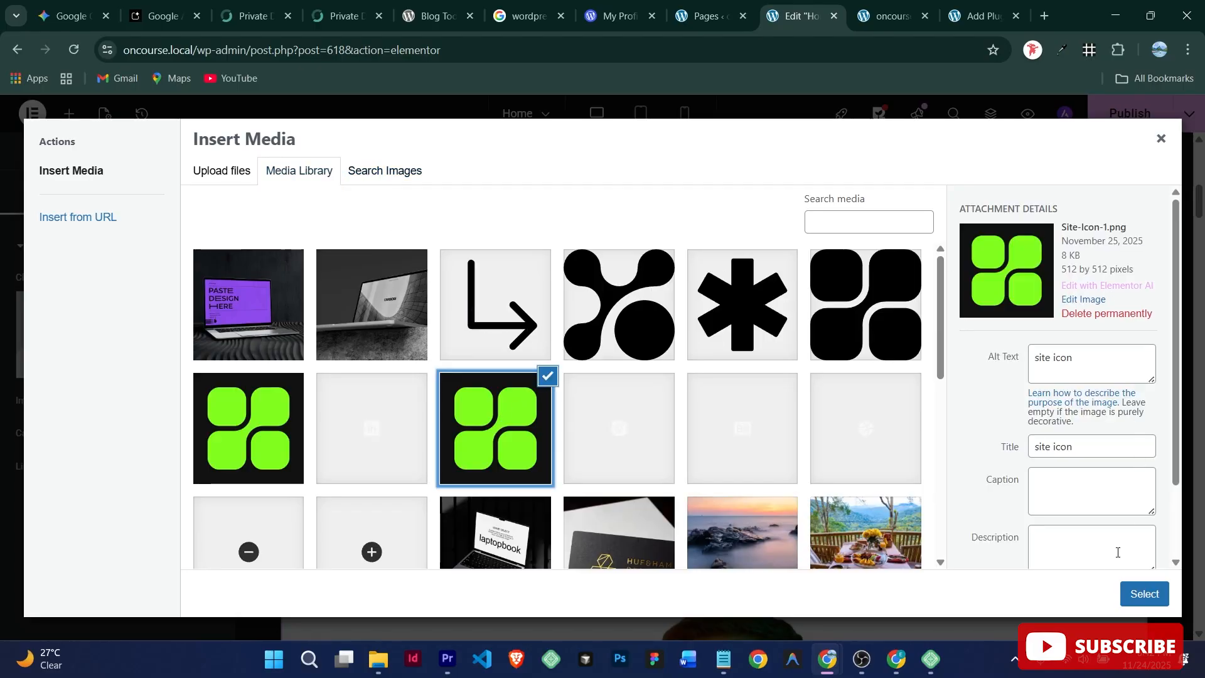
{"action": "left_click", "coordinate": [1145, 594]}
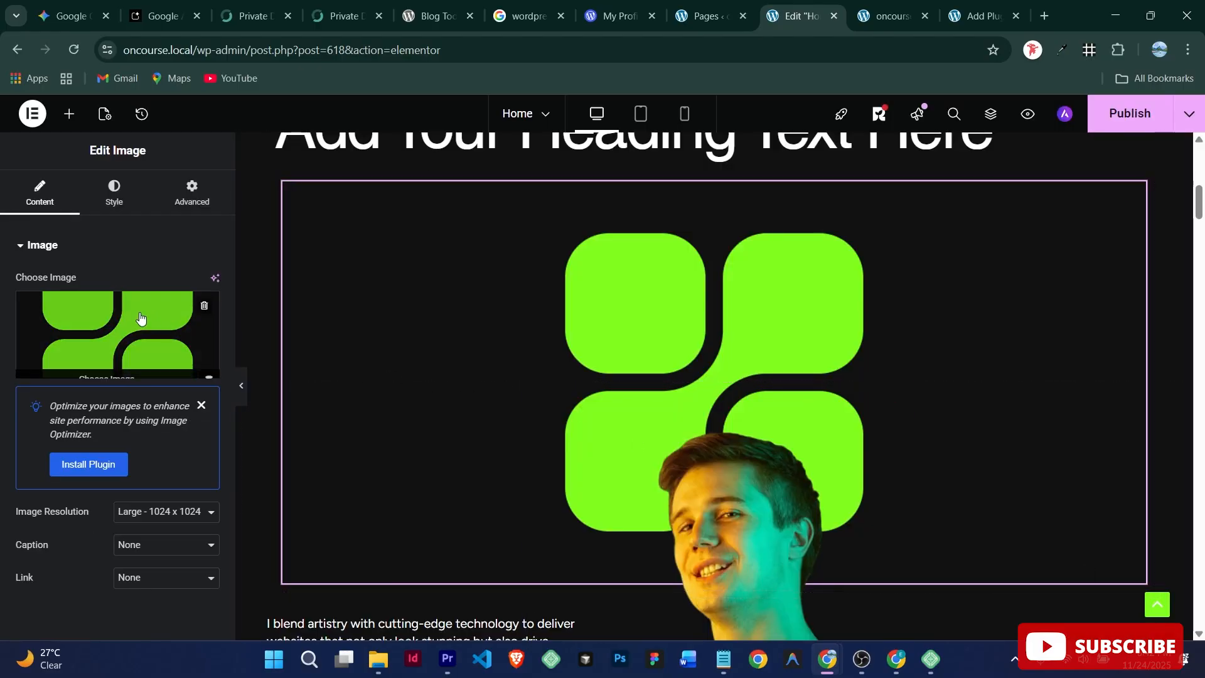
Step: Reopen the image picker's upload option, browse for a file, then cancel without uploading
{"action": "left_click", "coordinate": [105, 365]}
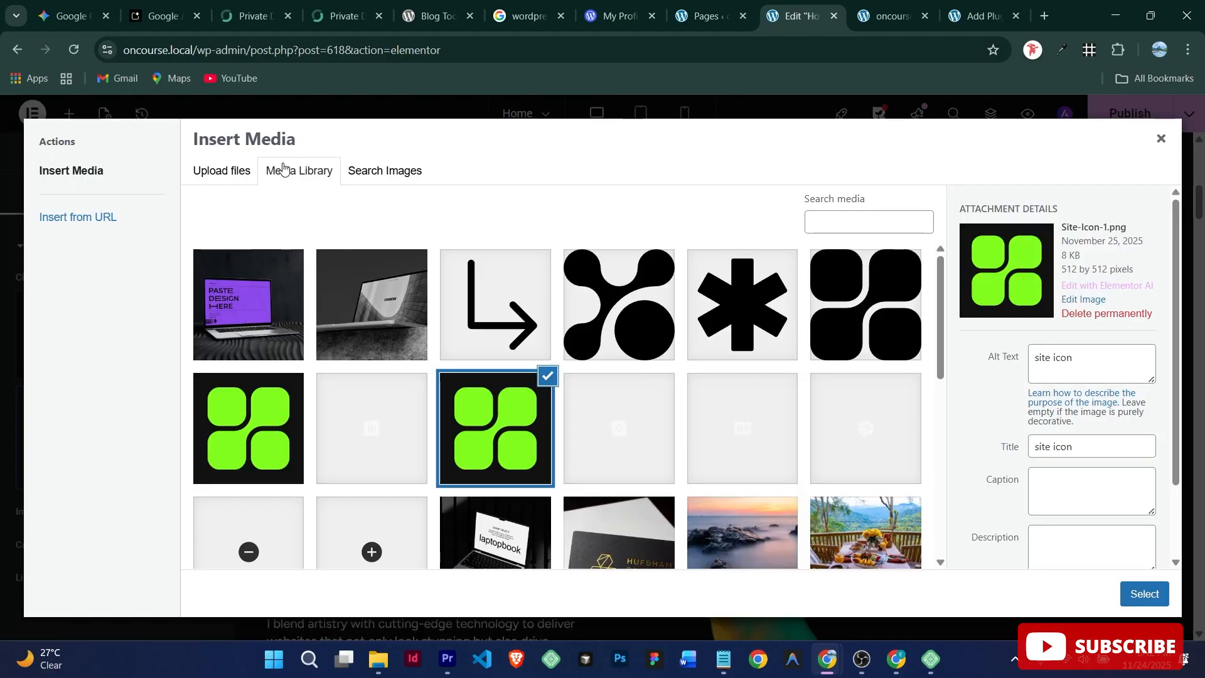
{"action": "left_click", "coordinate": [233, 172]}
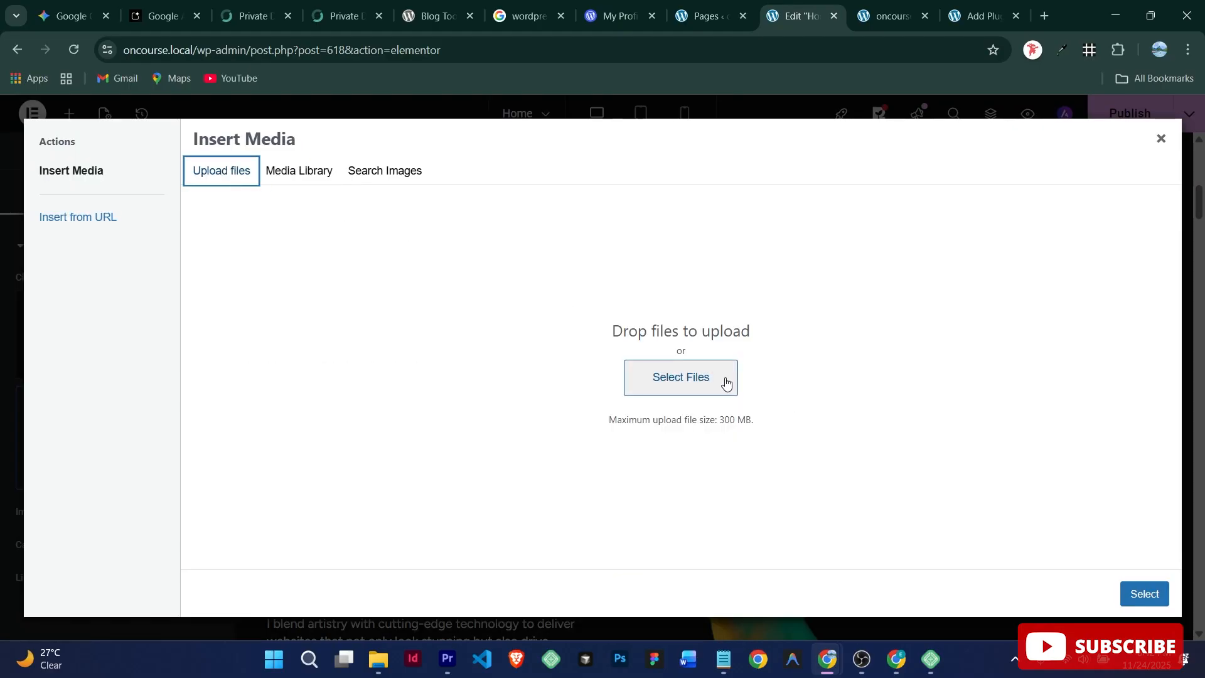
{"action": "left_click", "coordinate": [710, 380]}
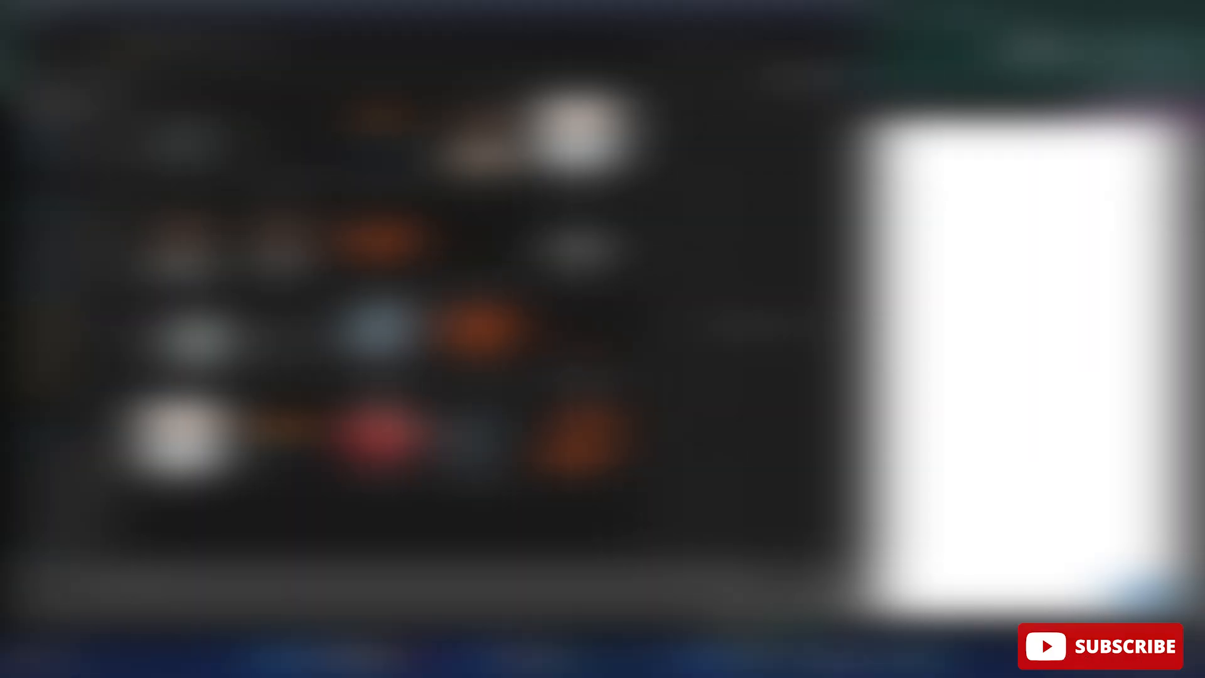
{"action": "left_click", "coordinate": [819, 596]}
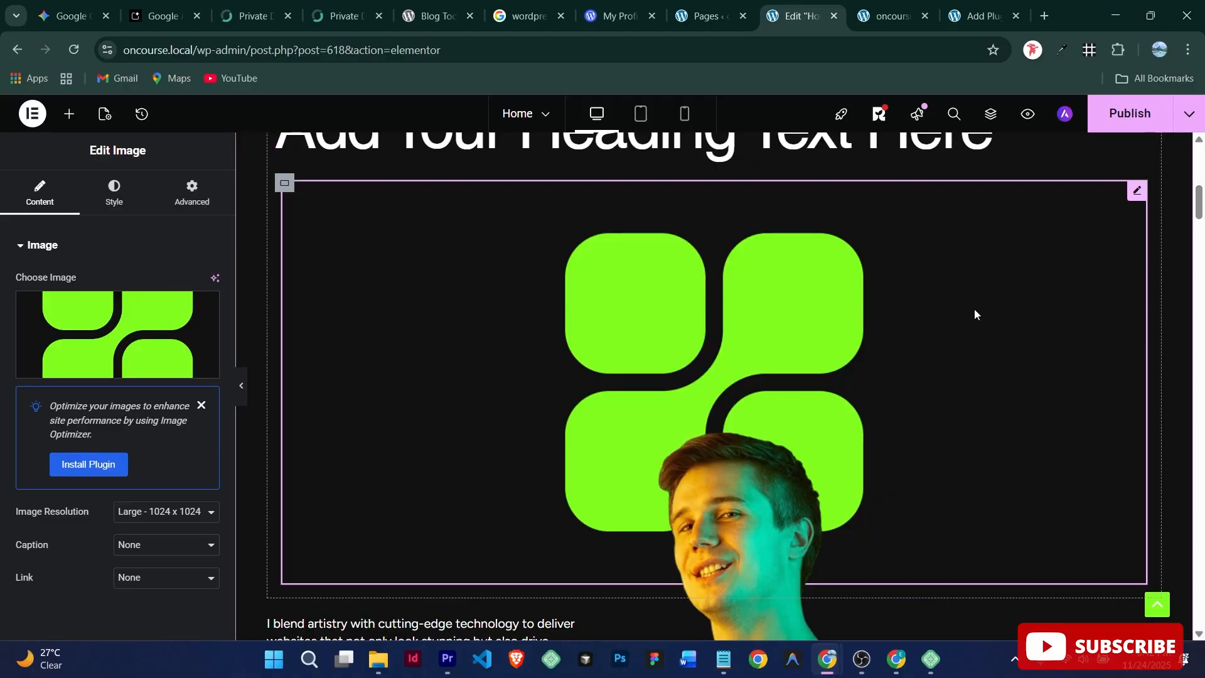
Step: Publish the Home page edits and exit Elementor back to the WordPress dashboard
{"action": "scroll", "coordinate": [975, 307], "scroll_direction": "up", "scroll_amount": 5}
{"action": "scroll", "coordinate": [778, 338], "scroll_direction": "down", "scroll_amount": 15}
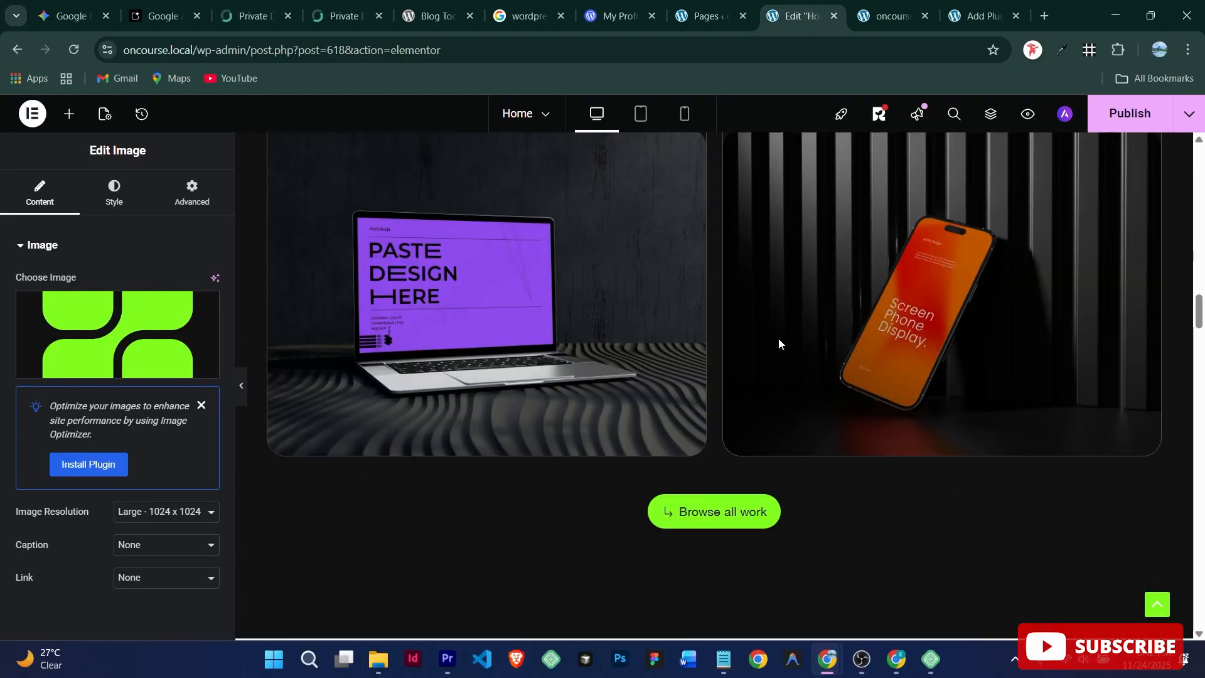
{"action": "scroll", "coordinate": [778, 344], "scroll_direction": "up", "scroll_amount": 10}
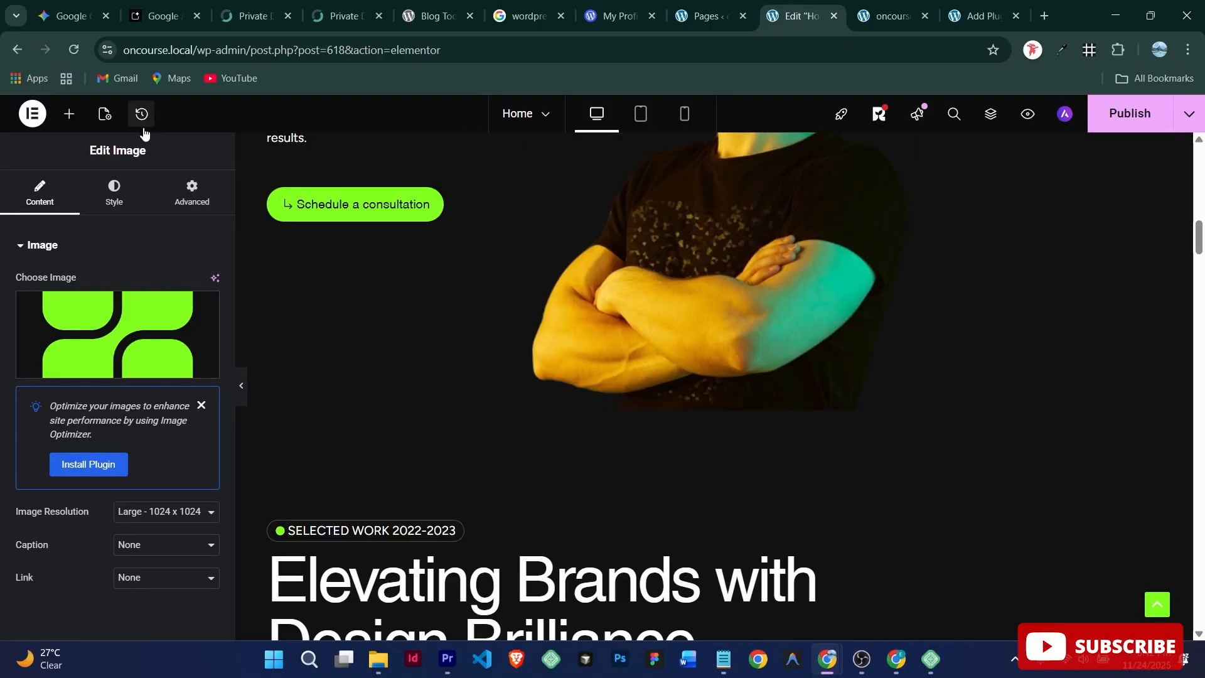
{"action": "scroll", "coordinate": [612, 182], "scroll_direction": "up", "scroll_amount": 5}
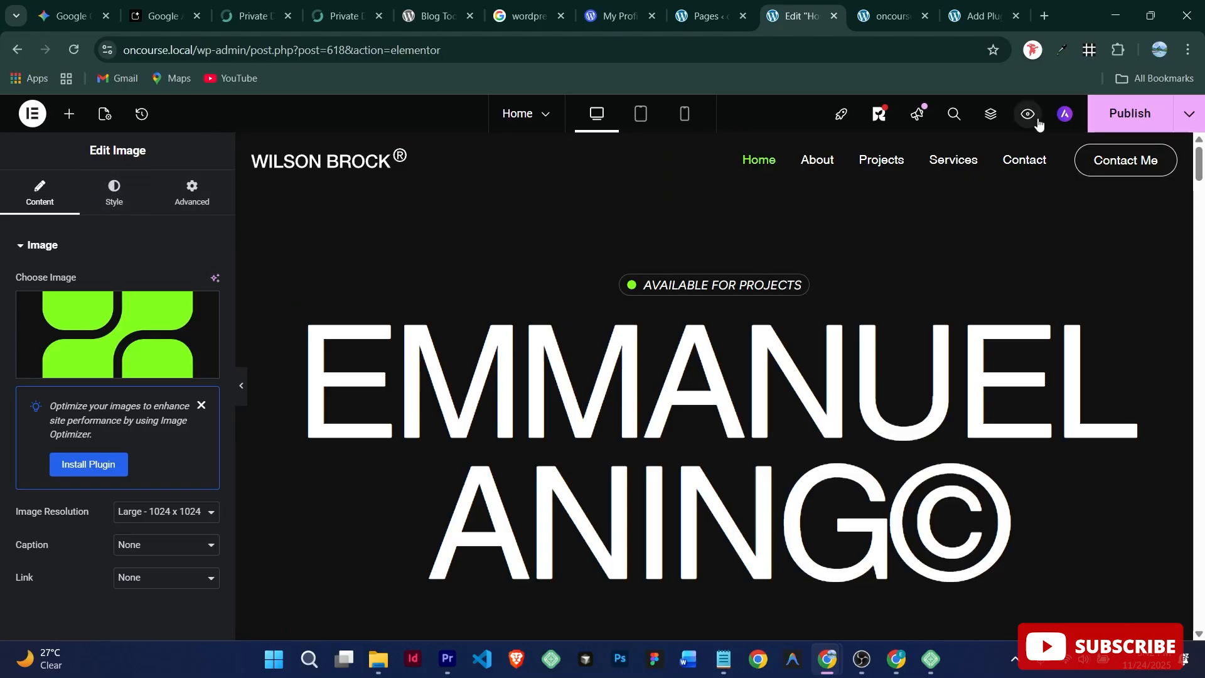
{"action": "left_click", "coordinate": [1121, 114]}
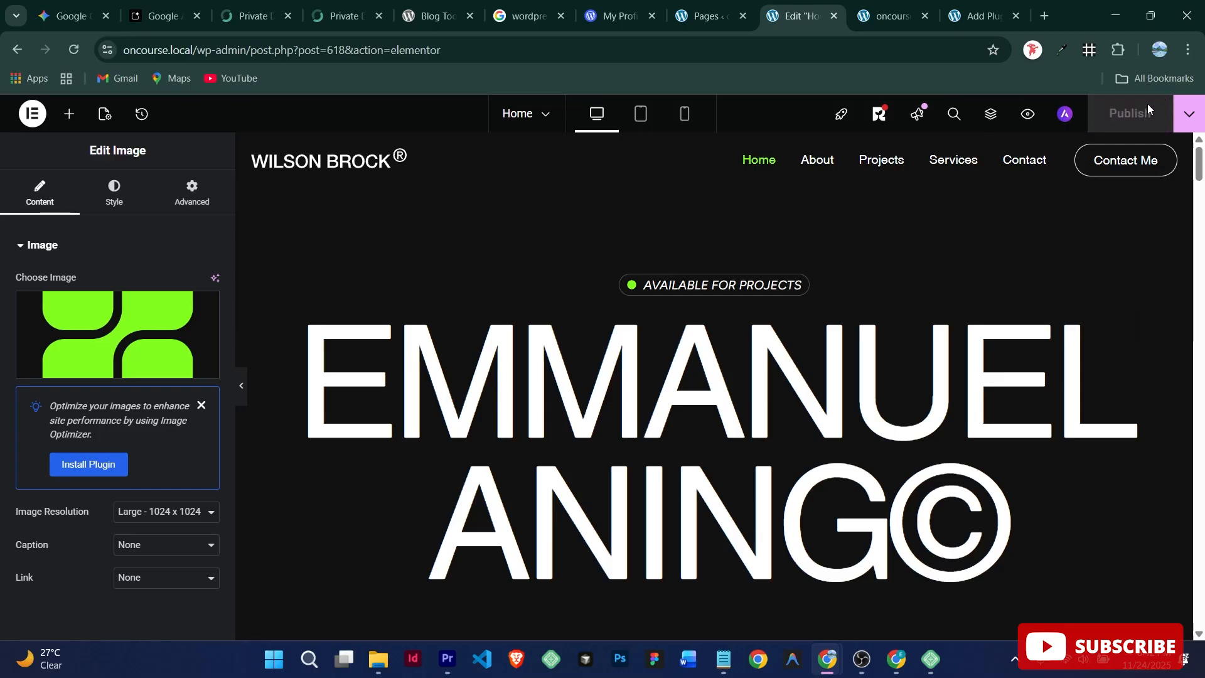
{"action": "left_click", "coordinate": [33, 114]}
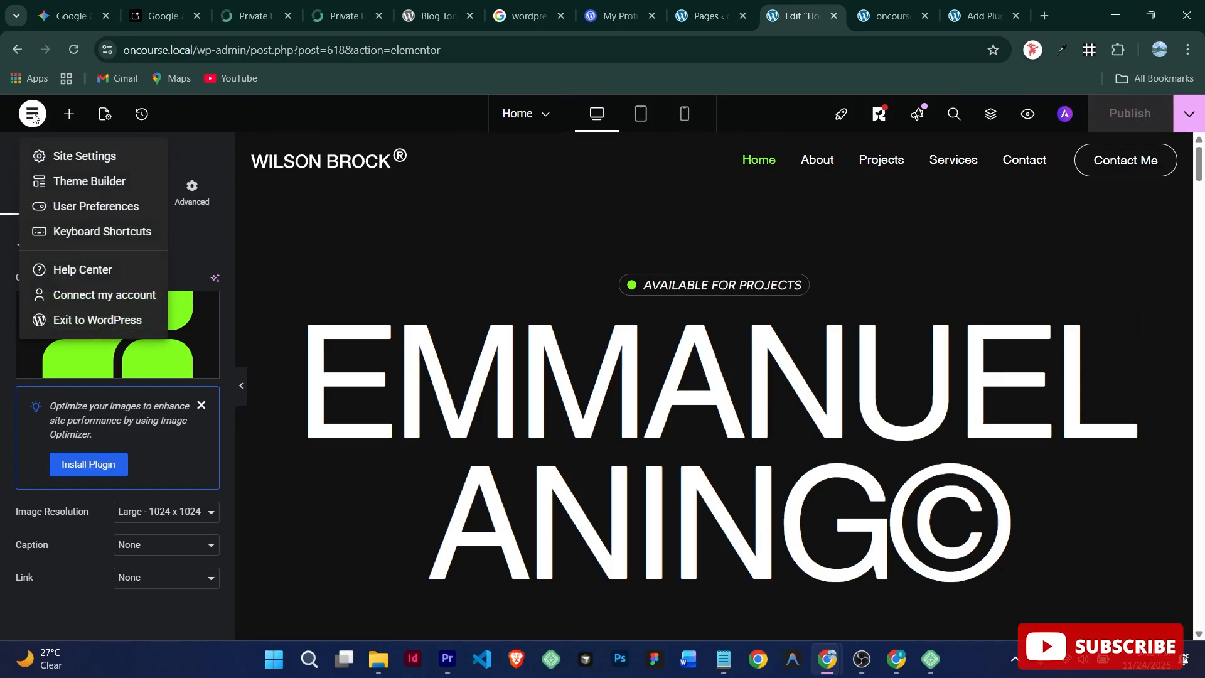
{"action": "left_click", "coordinate": [89, 321]}
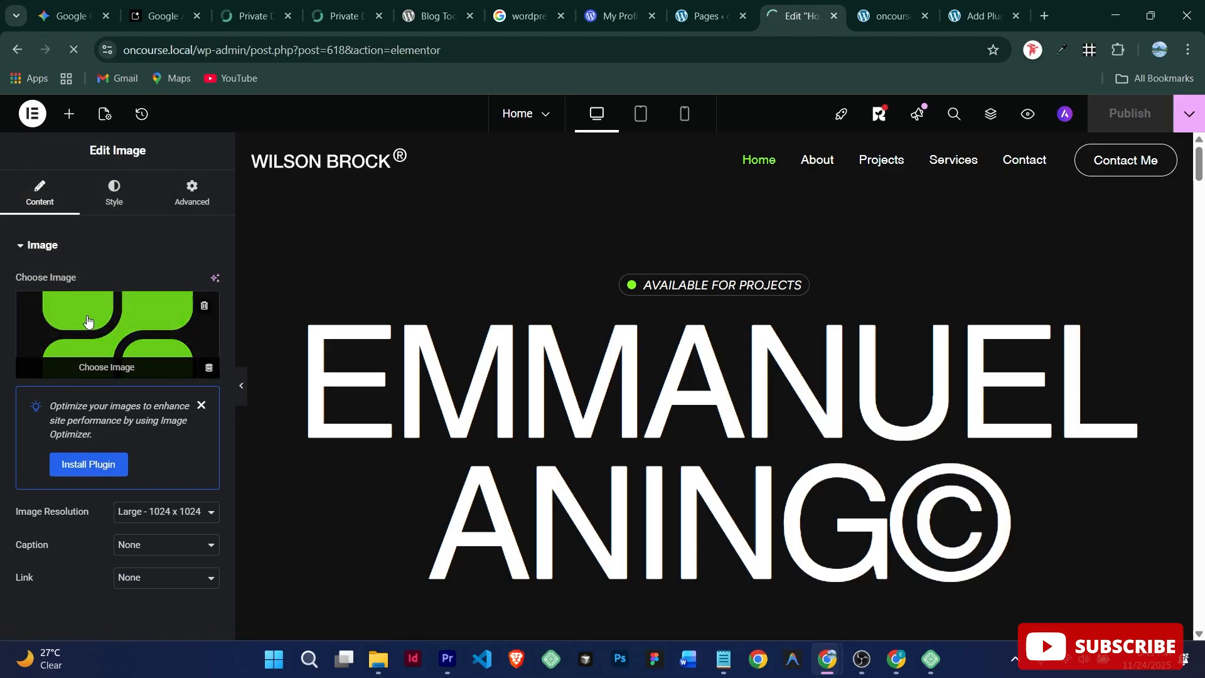
Step: From the Pages list, go to Appearance > Themes and customize the active Astra theme
{"action": "left_click", "coordinate": [703, 14]}
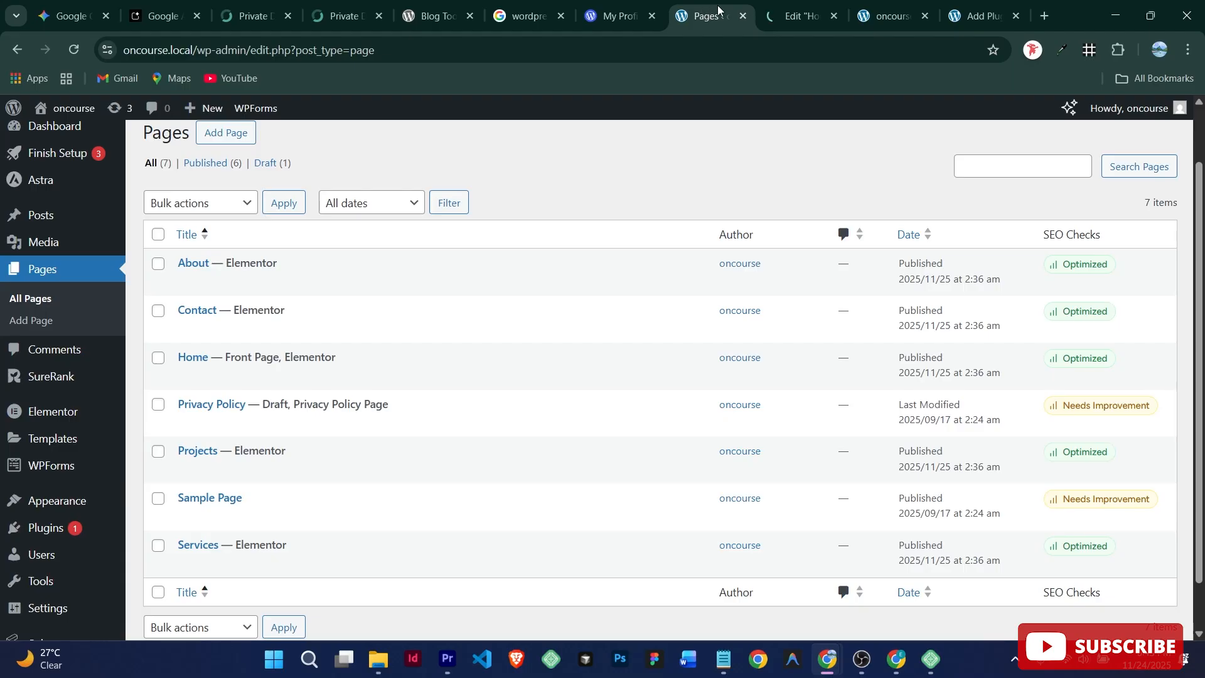
{"action": "left_click", "coordinate": [803, 11]}
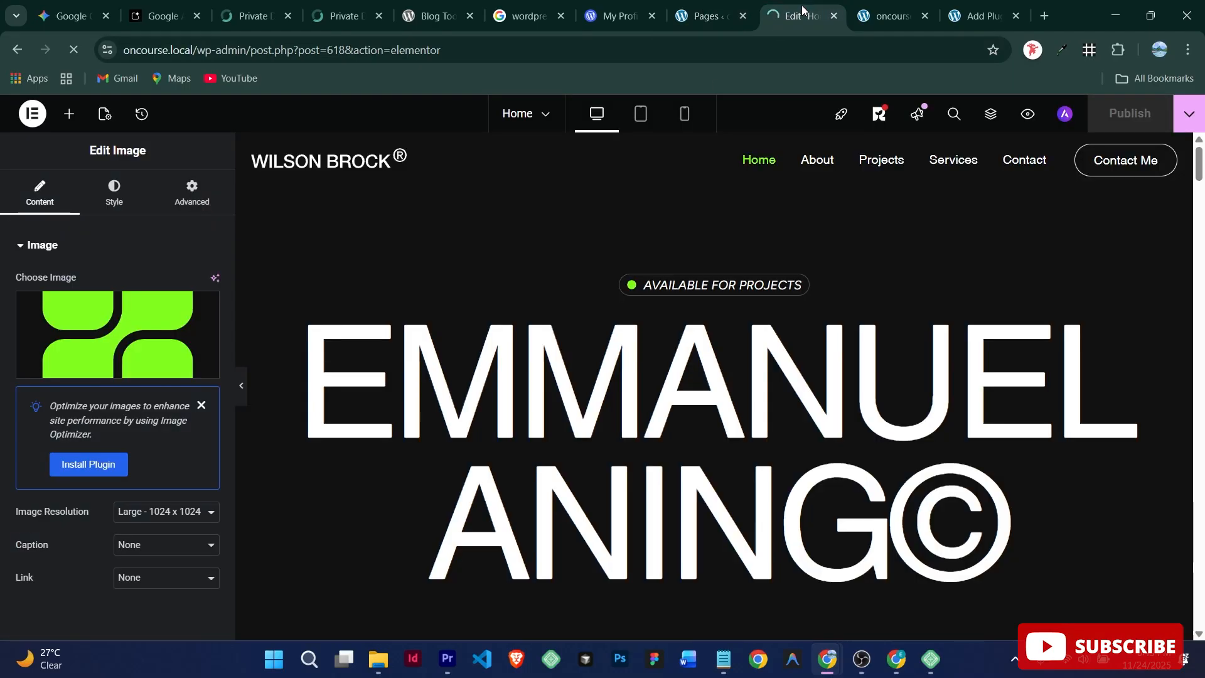
{"action": "left_click", "coordinate": [716, 17]}
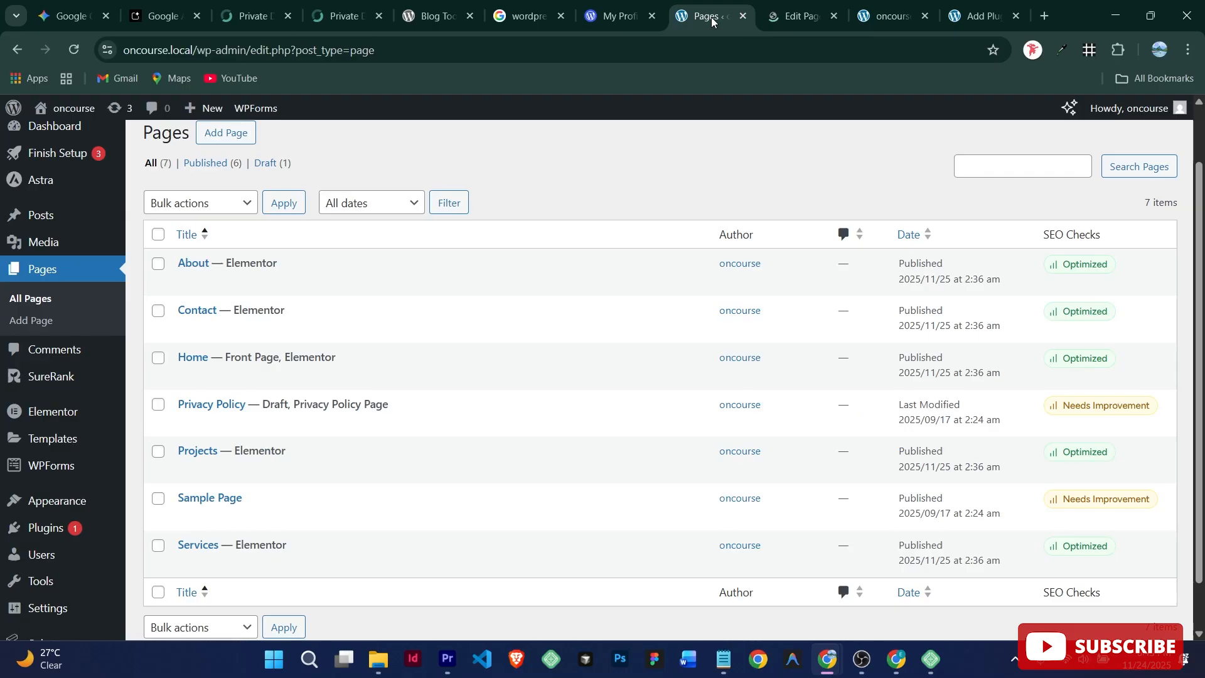
{"action": "left_click", "coordinate": [819, 9]}
{"action": "left_click", "coordinate": [706, 15]}
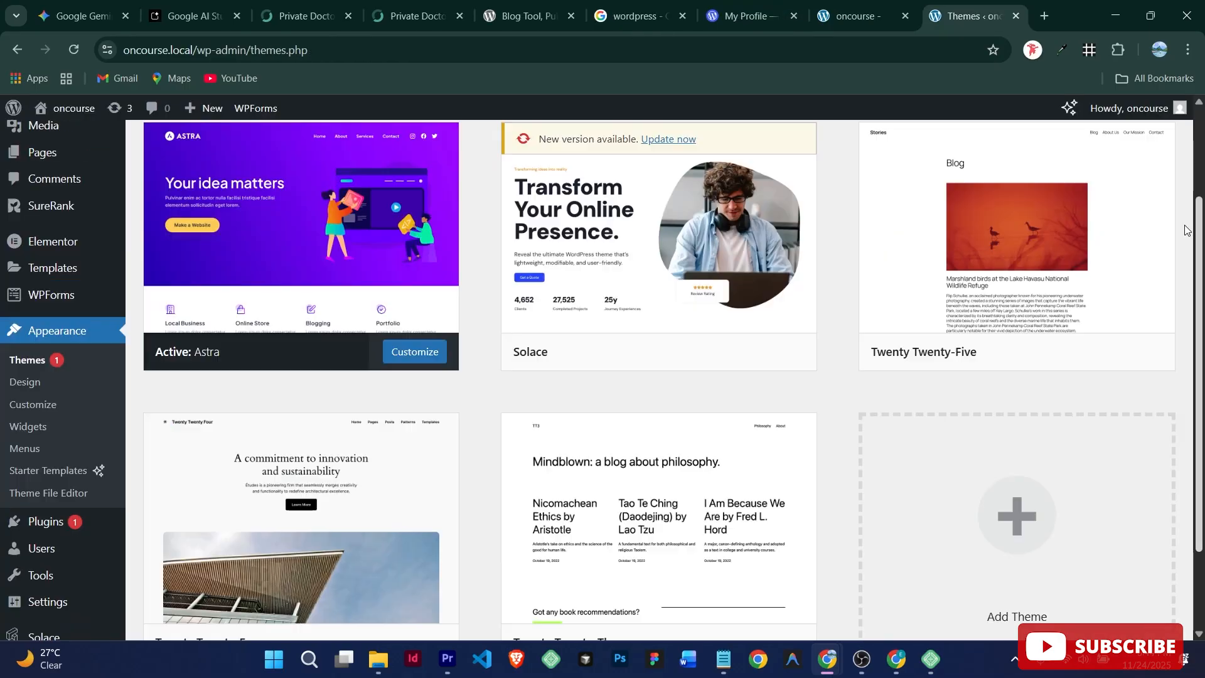
{"action": "scroll", "coordinate": [1195, 167], "scroll_direction": "up", "scroll_amount": 2}
{"action": "scroll", "coordinate": [1194, 166], "scroll_direction": "up", "scroll_amount": 1}
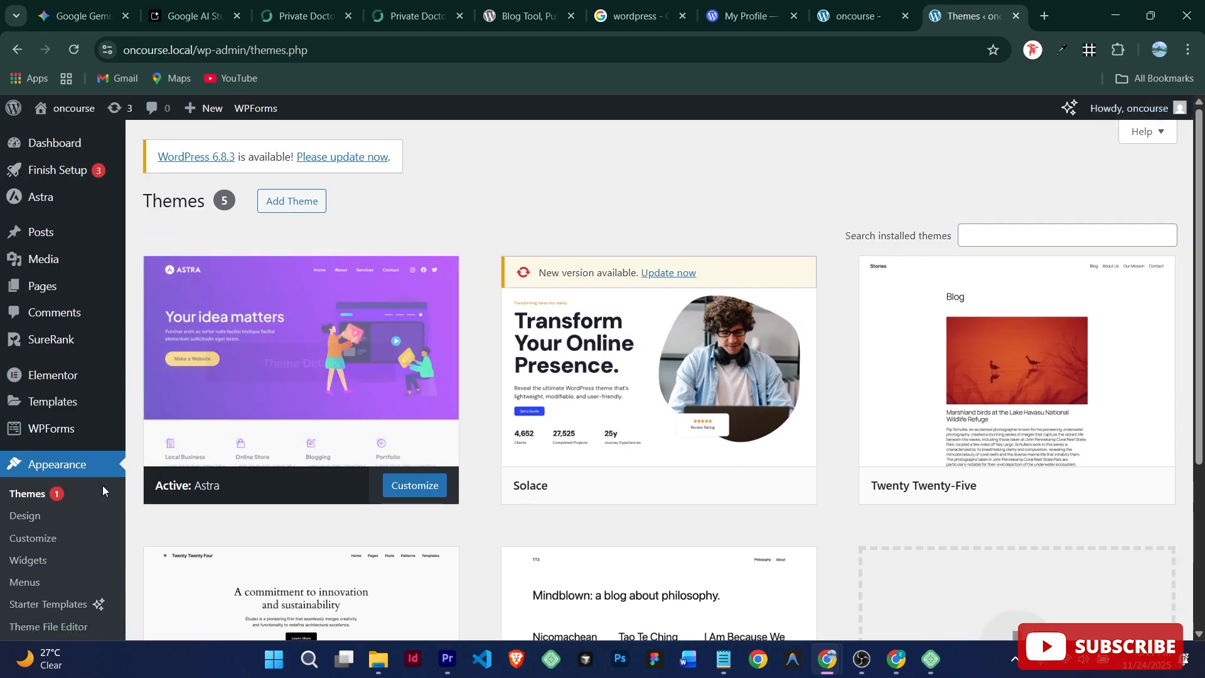
{"action": "left_click", "coordinate": [428, 478]}
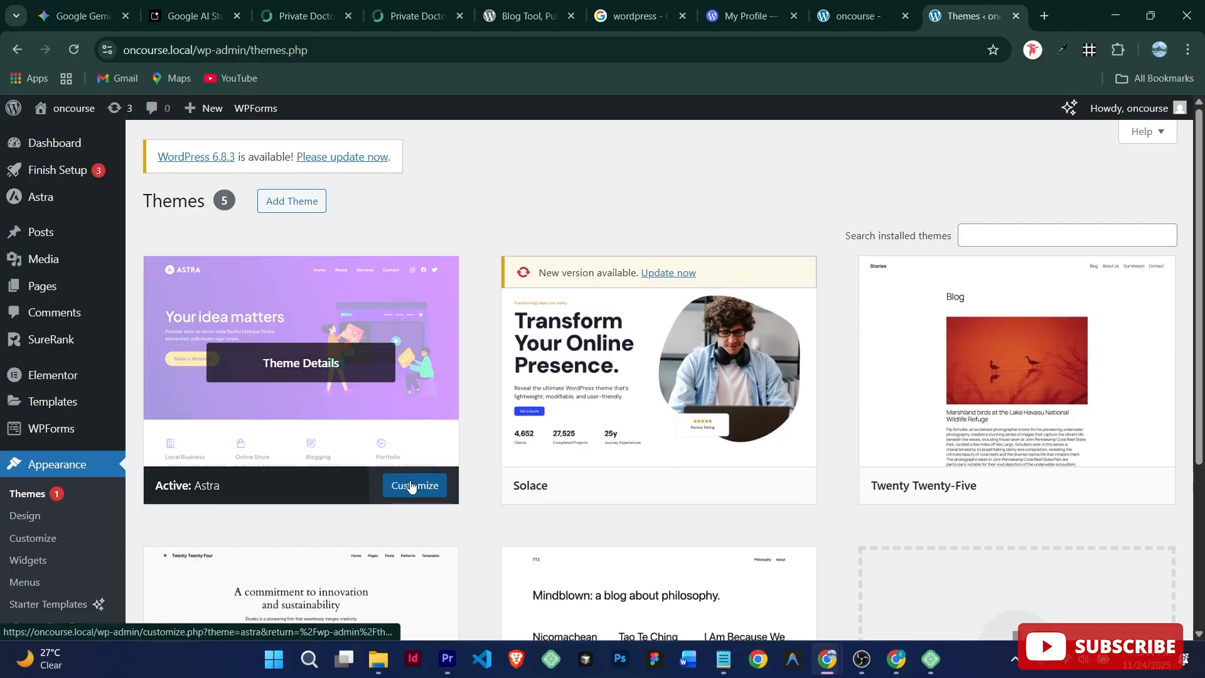
{"action": "left_click", "coordinate": [412, 486]}
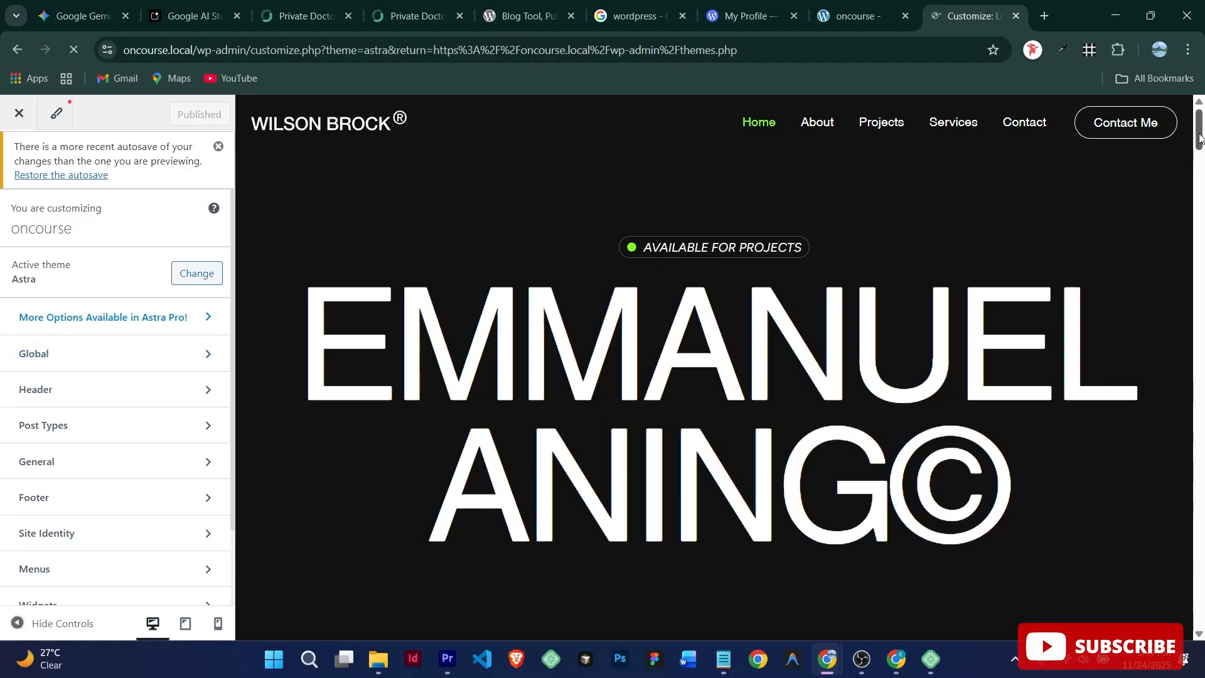
Step: Look at Additional CSS, then return and open the Astra Footer settings and builder
{"action": "scroll", "coordinate": [53, 439], "scroll_direction": "down", "scroll_amount": 2}
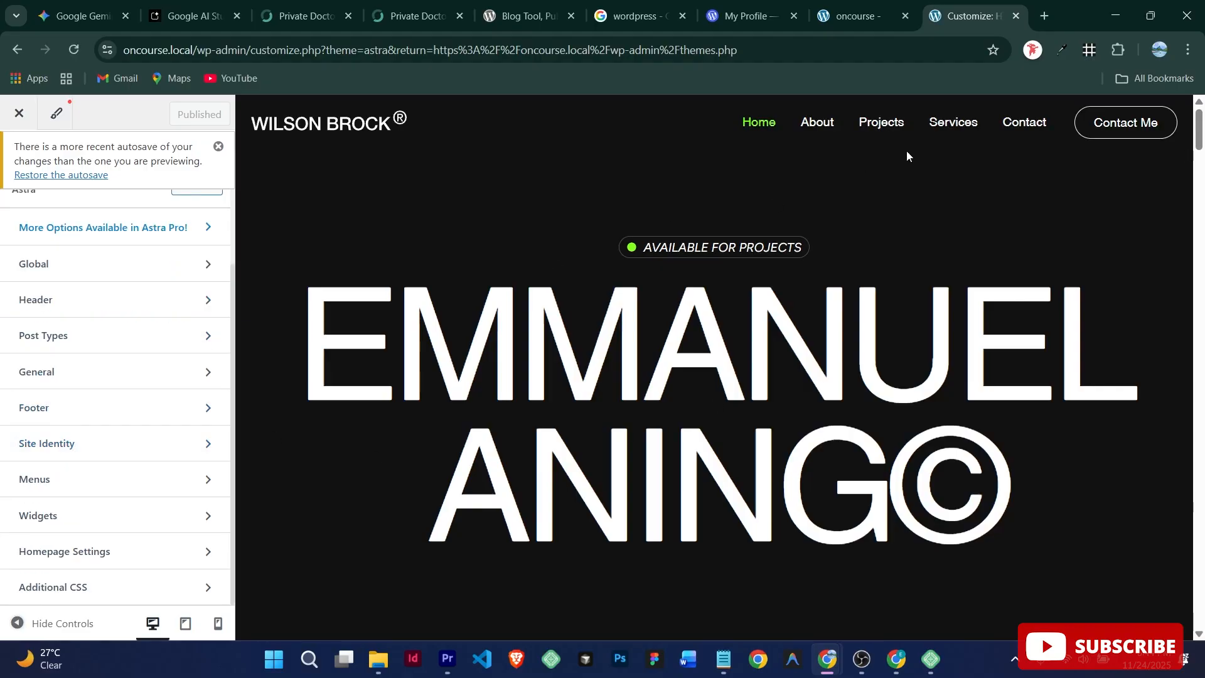
{"action": "left_click", "coordinate": [115, 590]}
{"action": "scroll", "coordinate": [82, 576], "scroll_direction": "down", "scroll_amount": 5}
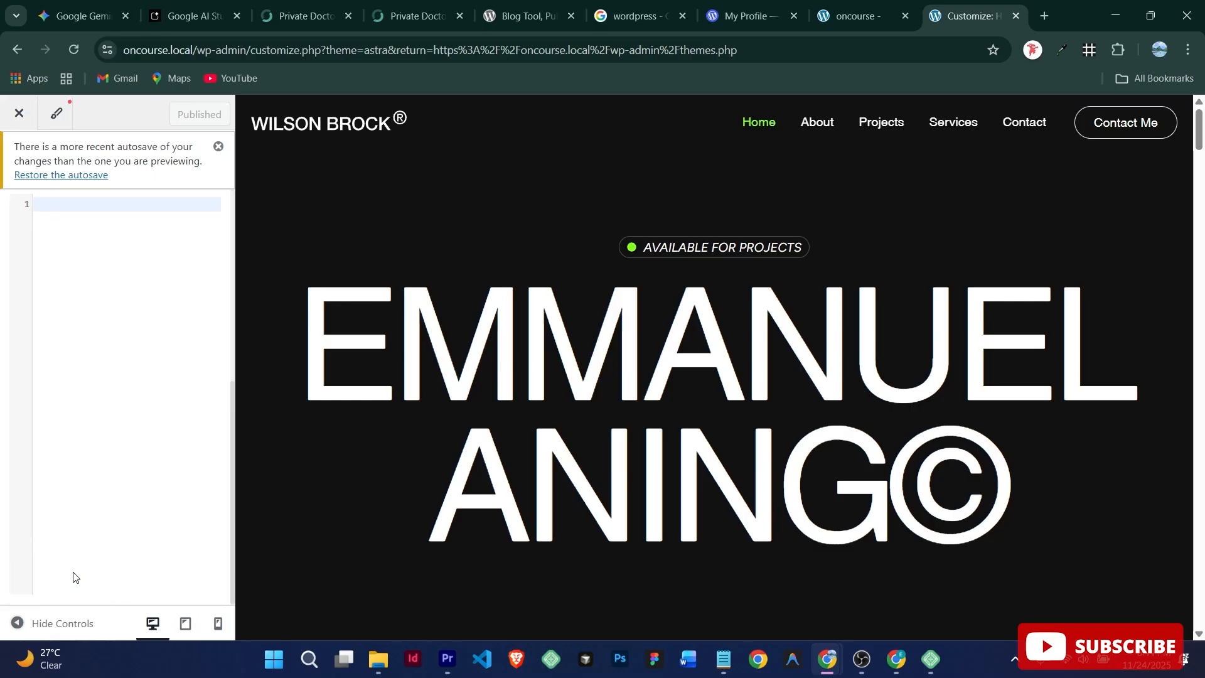
{"action": "scroll", "coordinate": [77, 479], "scroll_direction": "up", "scroll_amount": 5}
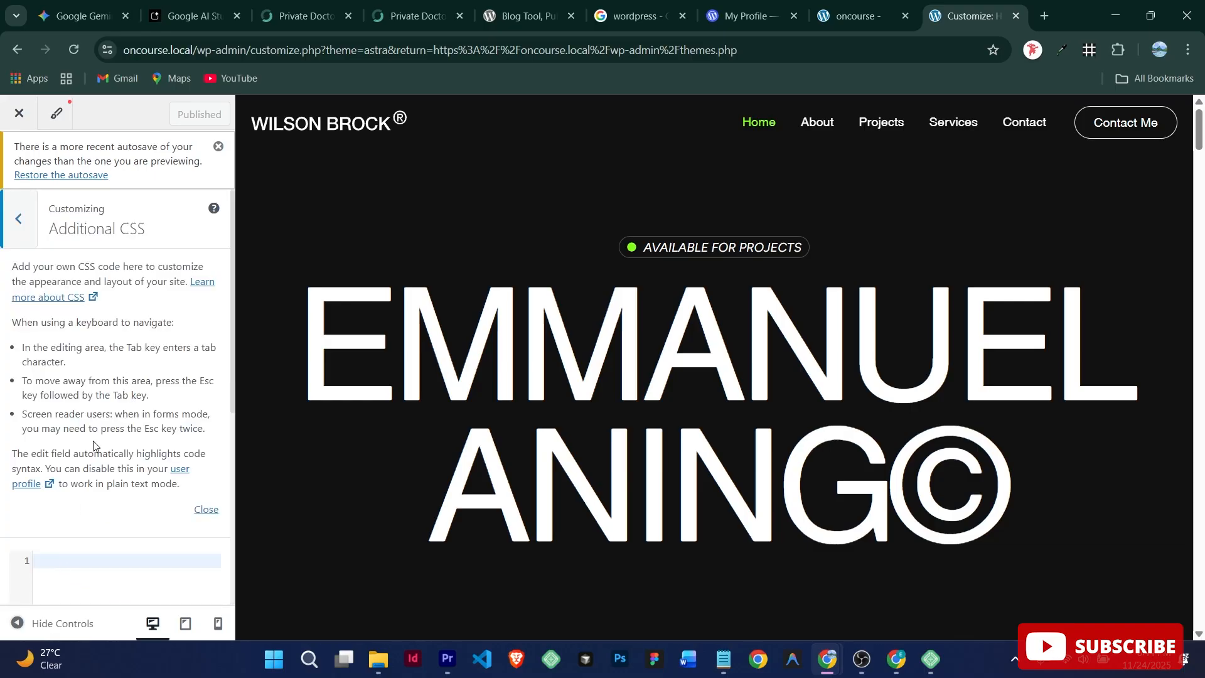
{"action": "left_click", "coordinate": [19, 219]}
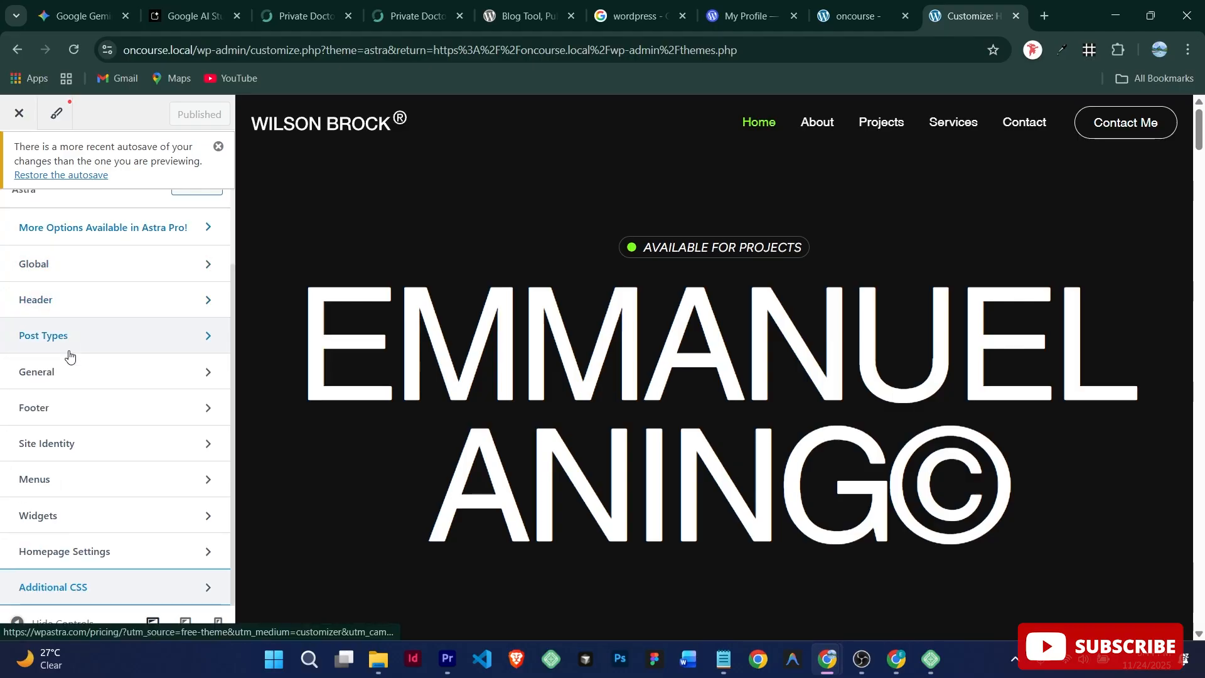
{"action": "left_click", "coordinate": [66, 411]}
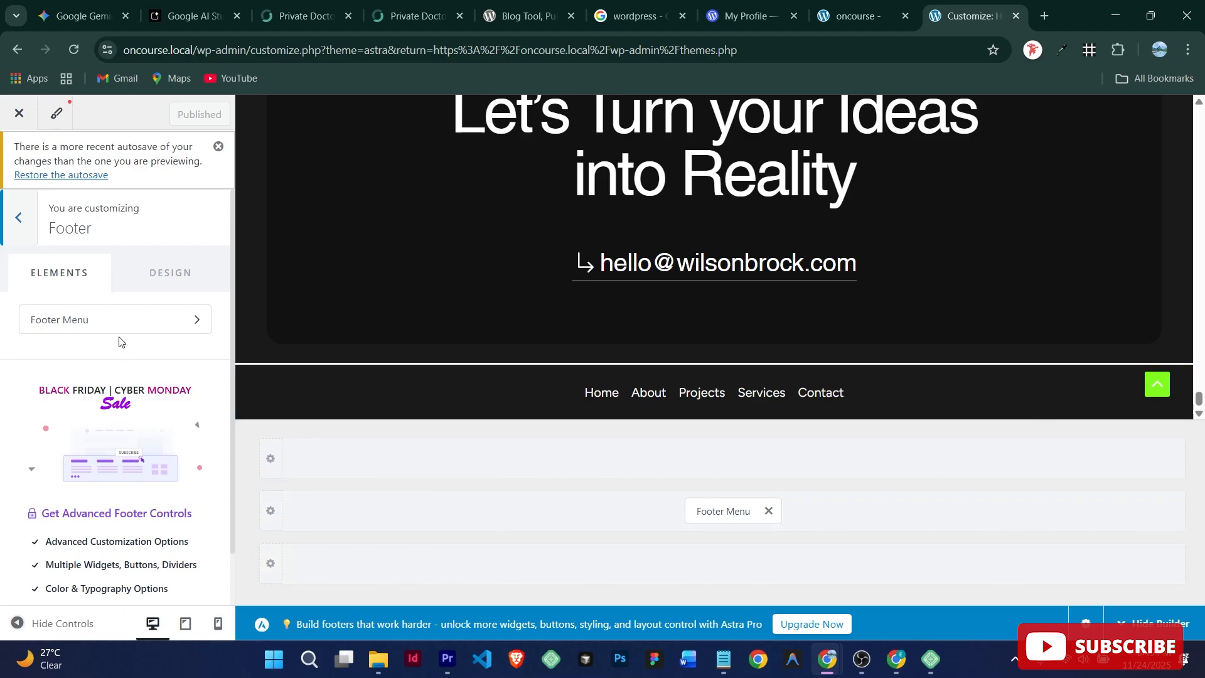
Step: Add a Copyright element to the footer's middle row from the Design tab
{"action": "left_click", "coordinate": [167, 274]}
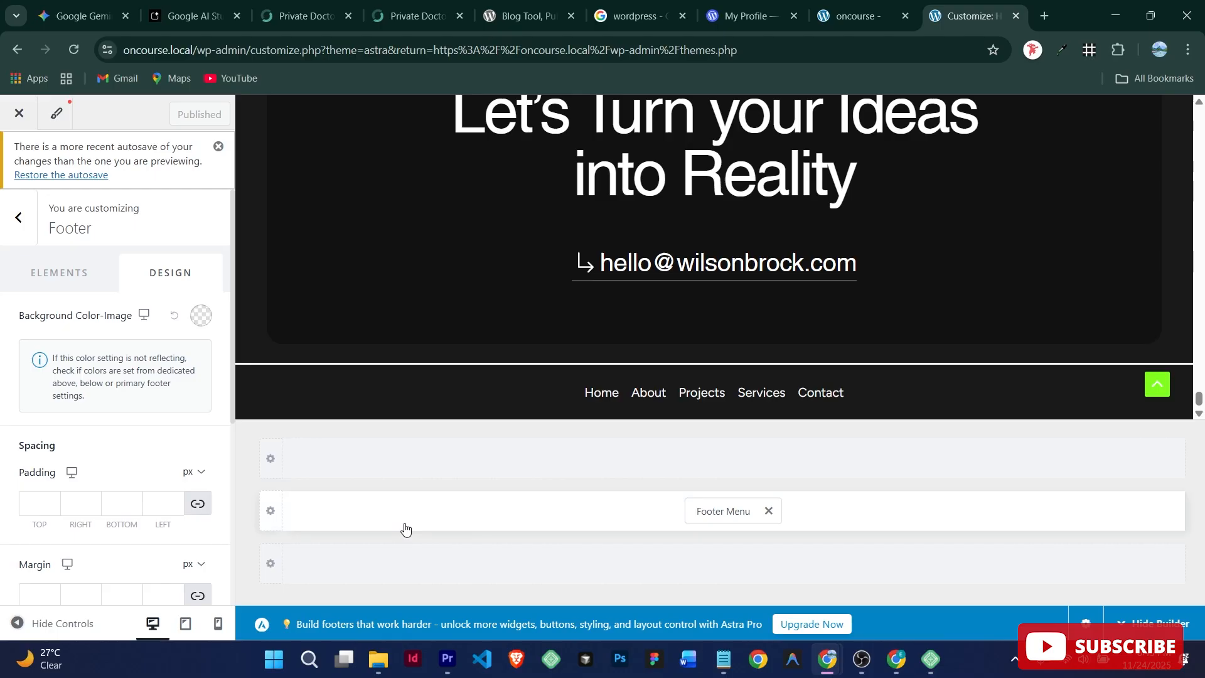
{"action": "left_click", "coordinate": [370, 535]}
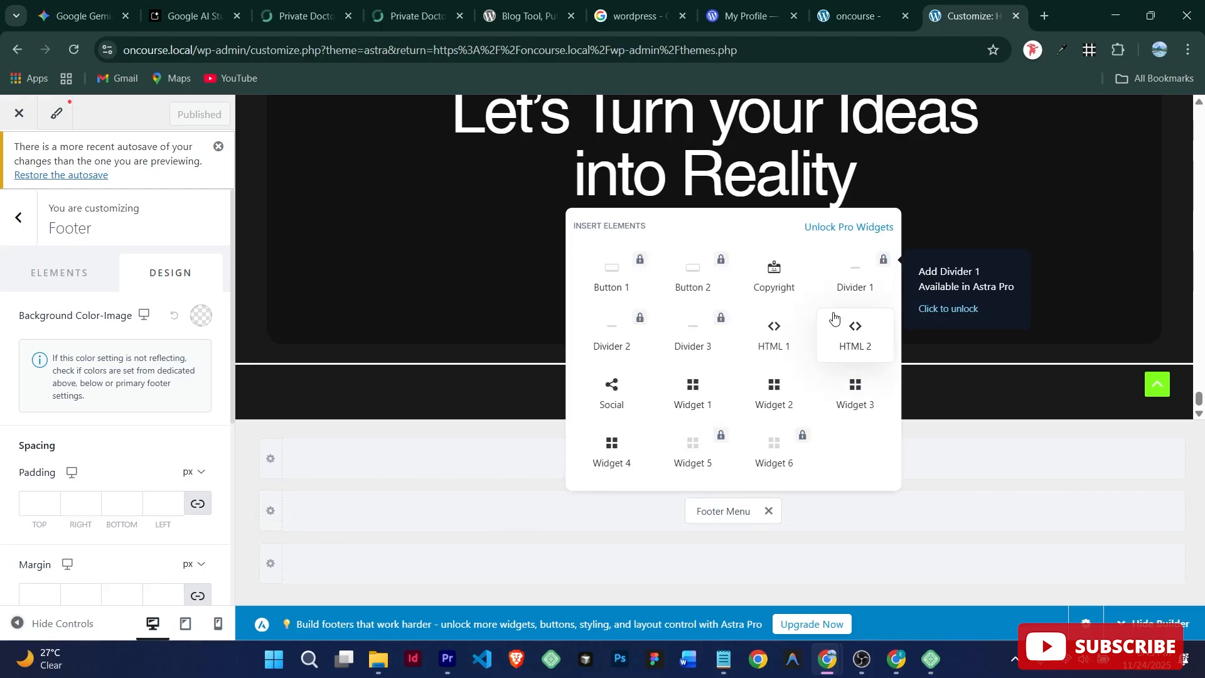
{"action": "left_click", "coordinate": [772, 281]}
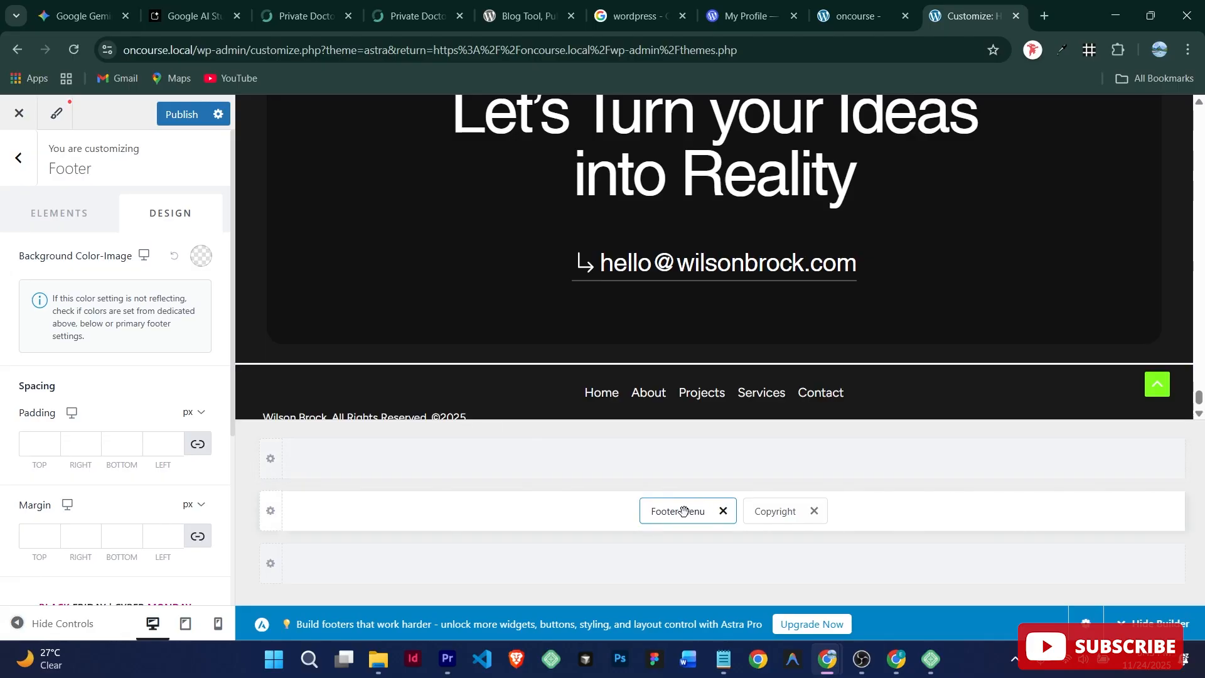
Step: Move the Footer Menu element down into the bottom footer row
{"action": "left_click_drag", "start_coordinate": [684, 511], "coordinate": [359, 516]}
{"action": "left_click_drag", "start_coordinate": [646, 512], "coordinate": [326, 582]}
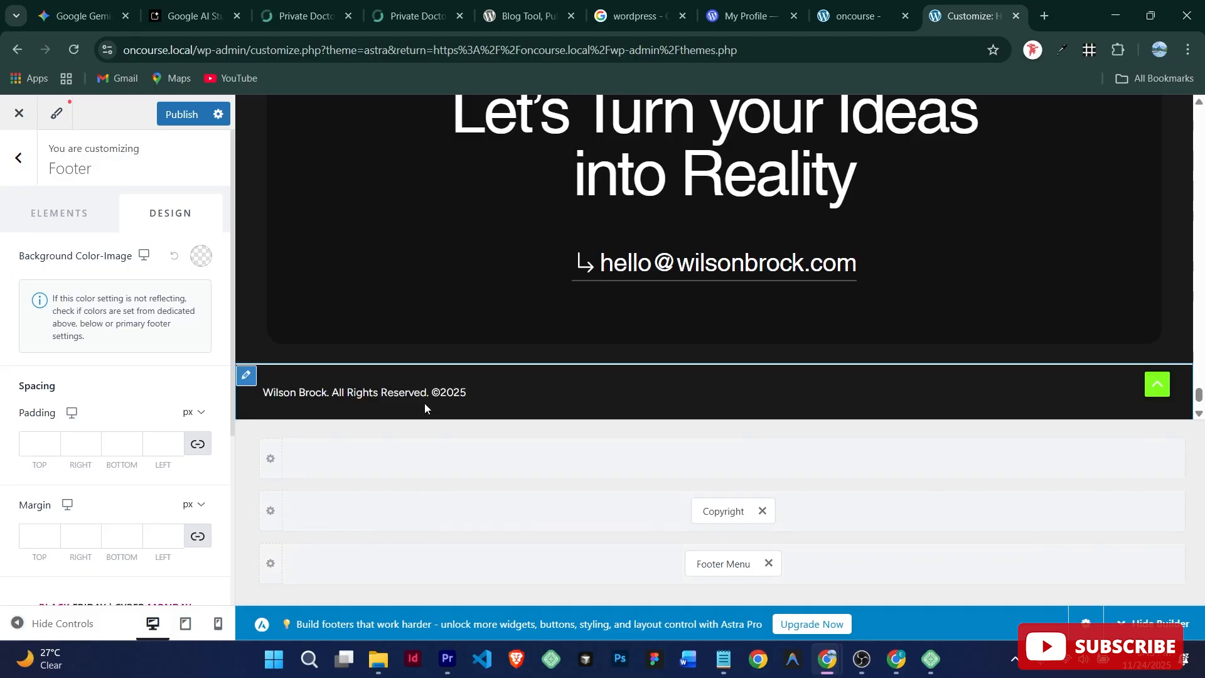
{"action": "left_click", "coordinate": [347, 509]}
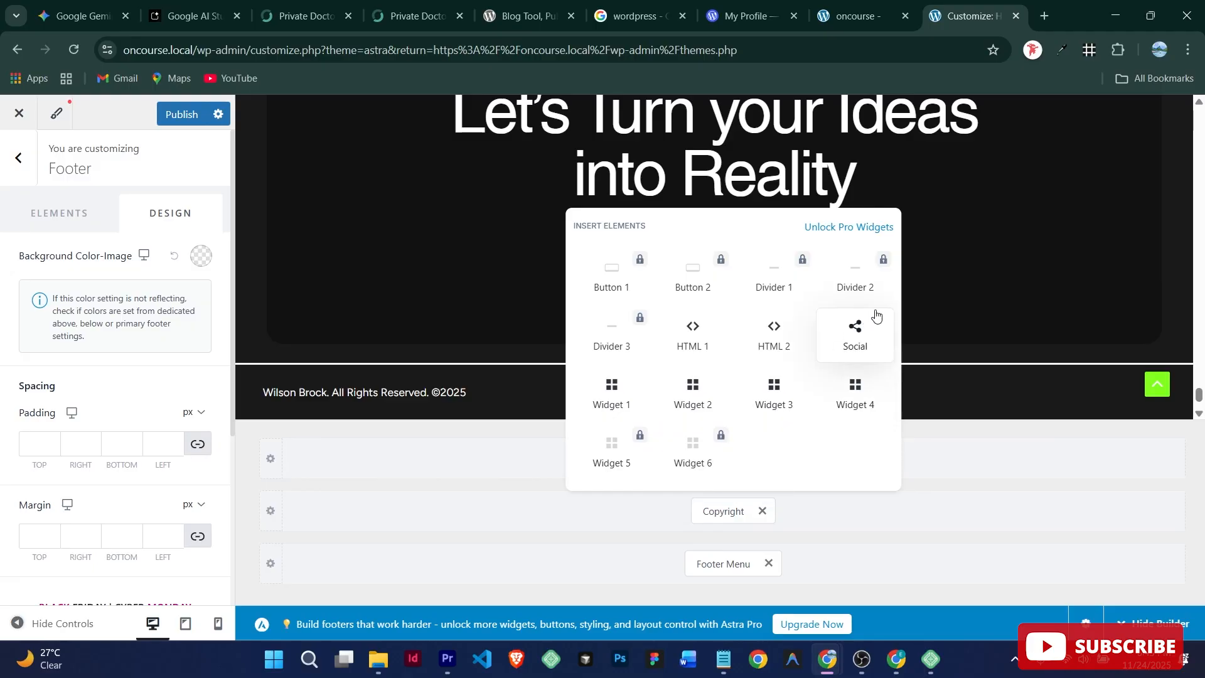
Step: Add a Social icons element beside the copyright, colour its icons white, and publish
{"action": "left_click", "coordinate": [856, 331]}
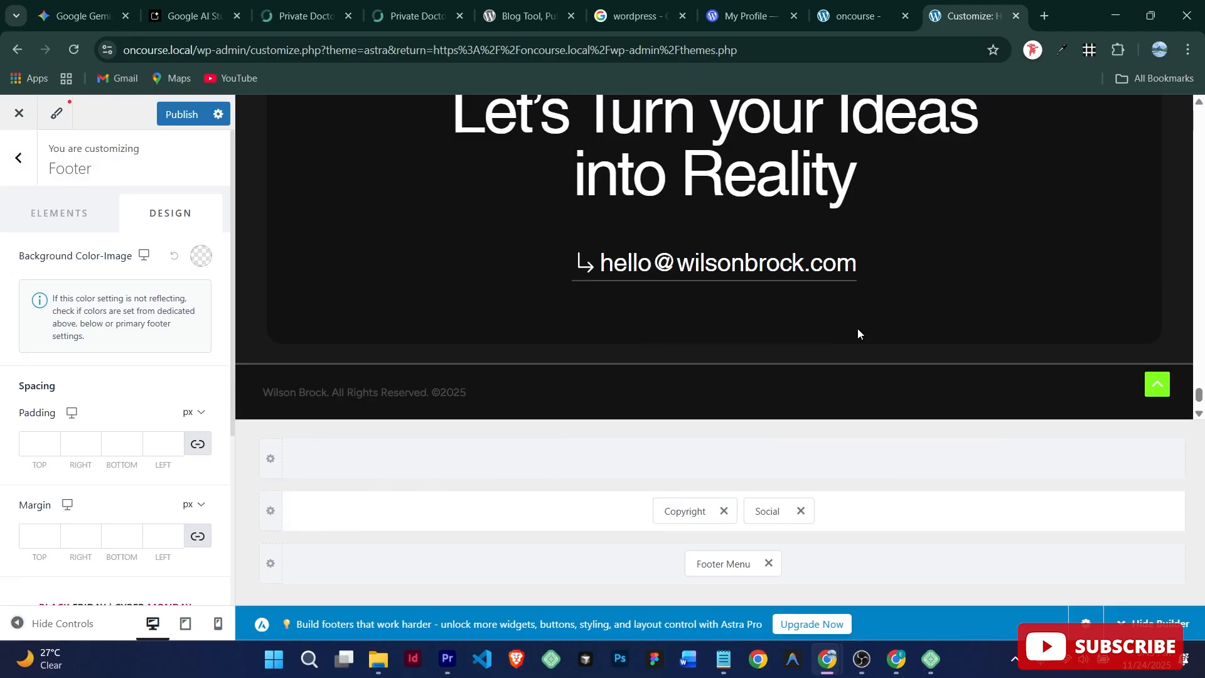
{"action": "left_click", "coordinate": [758, 510]}
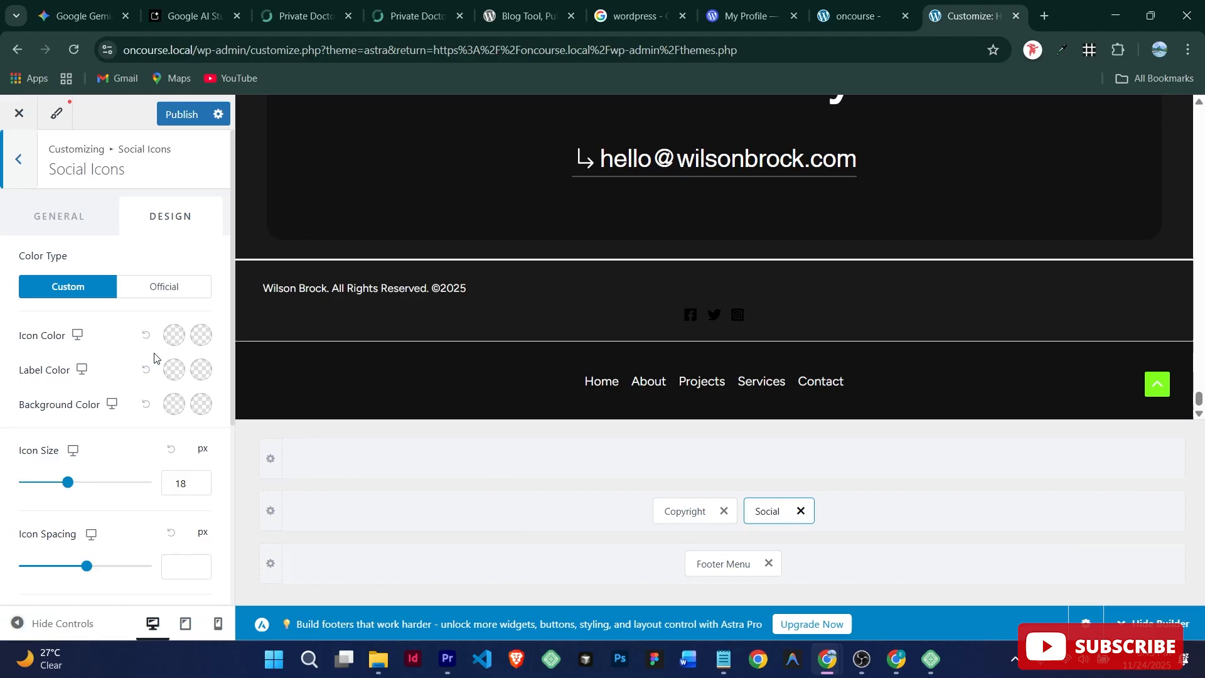
{"action": "left_click", "coordinate": [176, 335]}
{"action": "left_click_drag", "start_coordinate": [148, 417], "coordinate": [16, 387]}
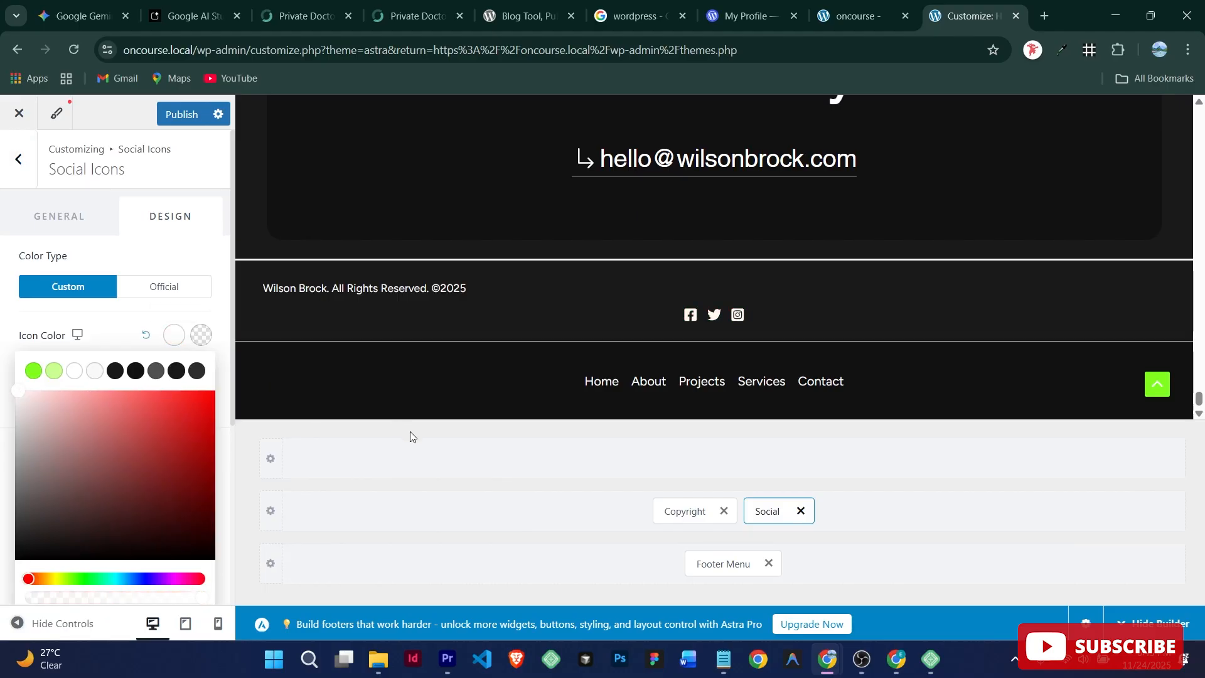
{"action": "left_click", "coordinate": [183, 117]}
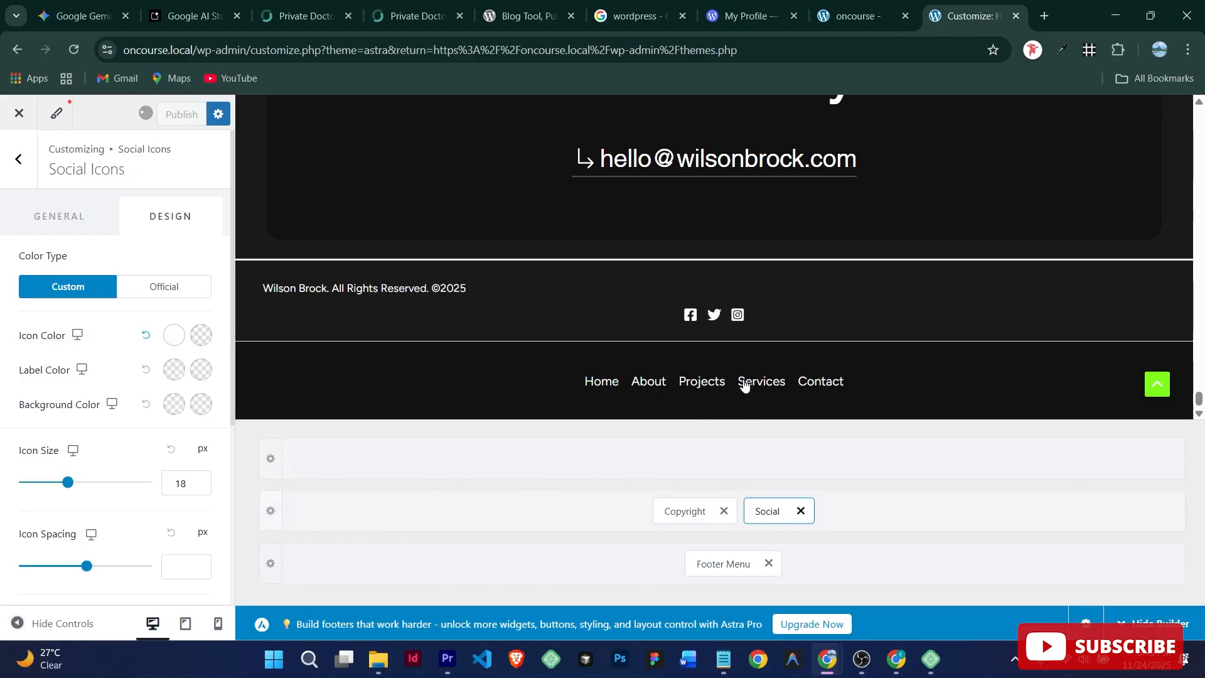
{"action": "left_click", "coordinate": [20, 160]}
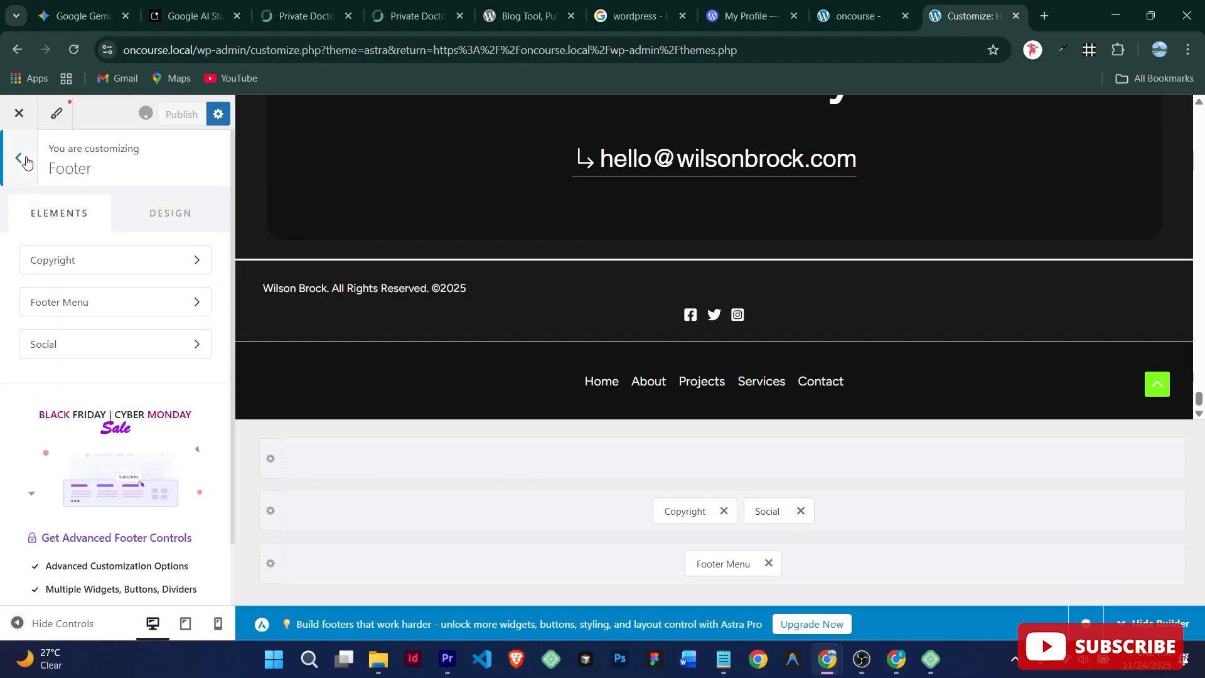
Step: Return to the root Customizer menu, briefly view the Header settings, and go back
{"action": "left_click", "coordinate": [26, 162]}
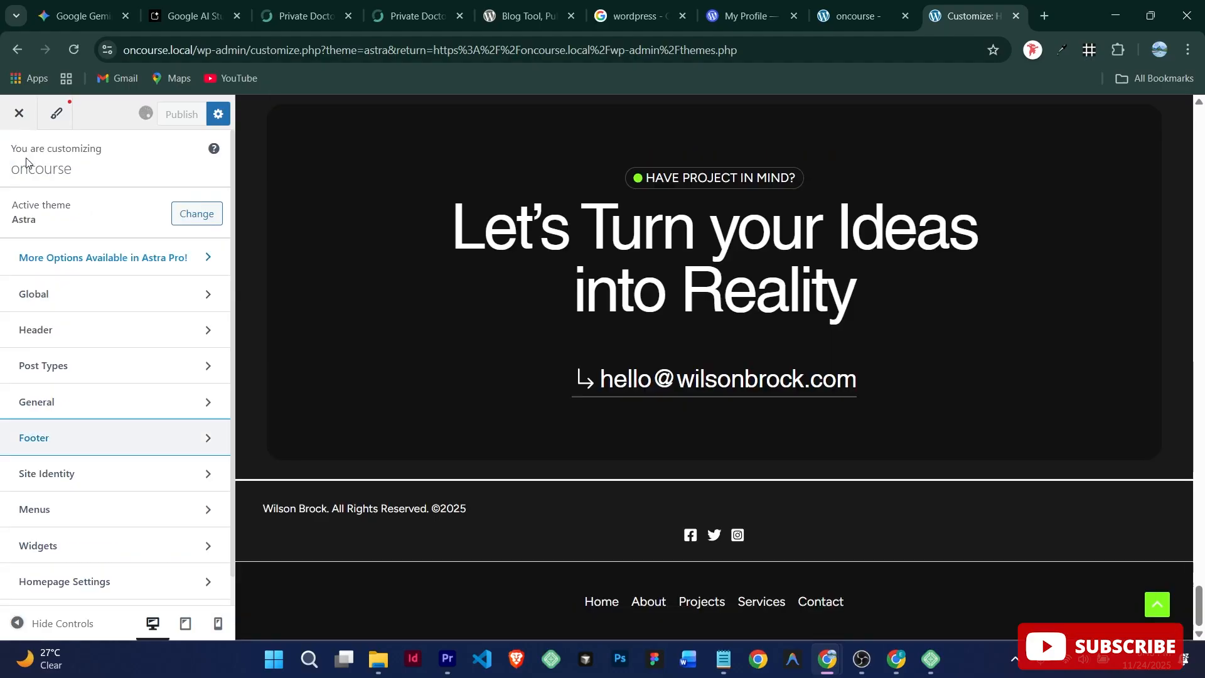
{"action": "left_click", "coordinate": [47, 339]}
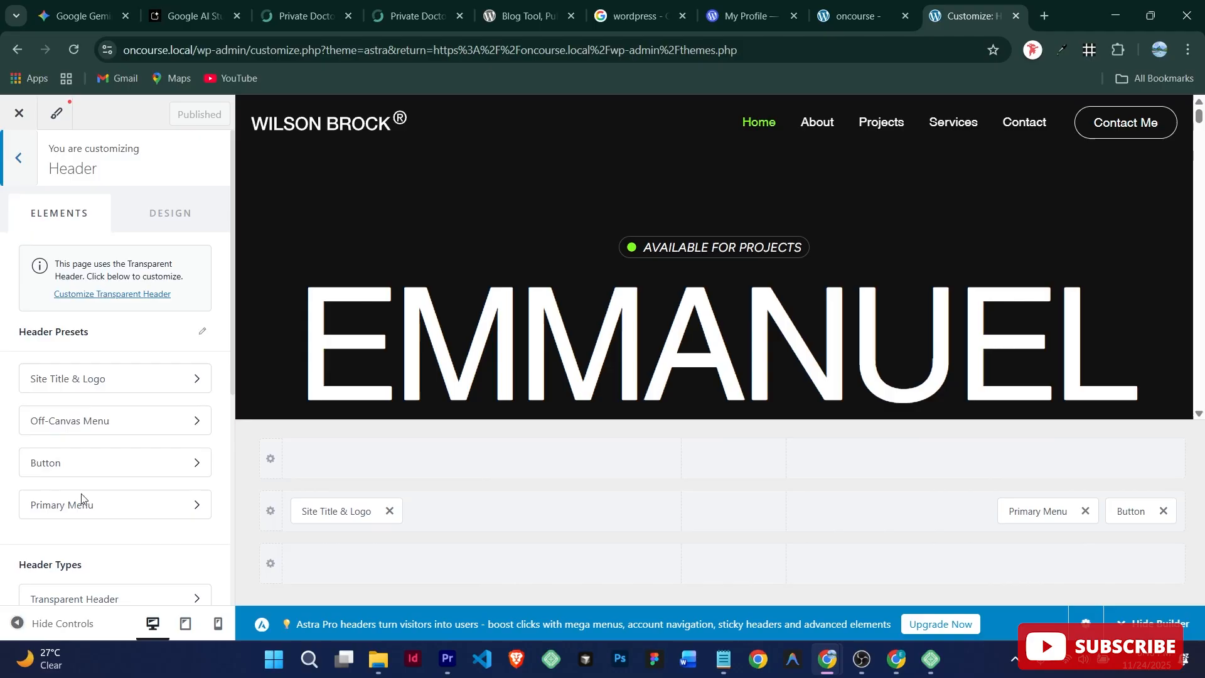
{"action": "left_click", "coordinate": [21, 161]}
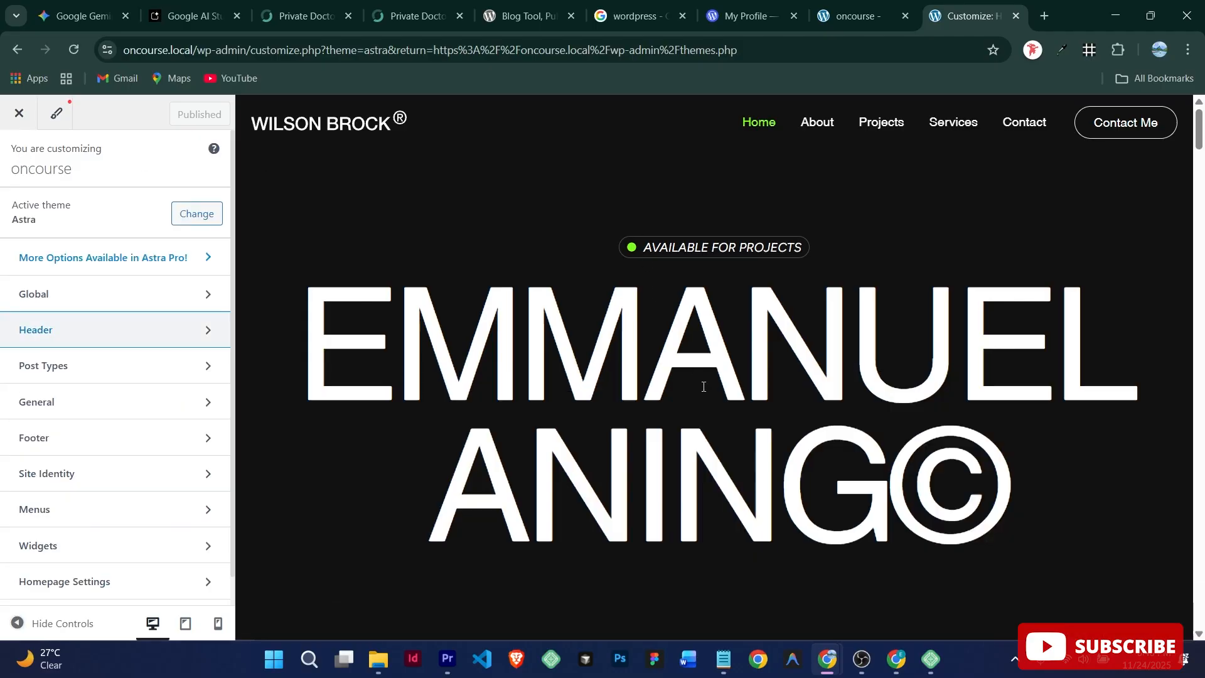
{"action": "mouse_move", "coordinate": [931, 658]}
{"action": "left_click", "coordinate": [815, 575]}
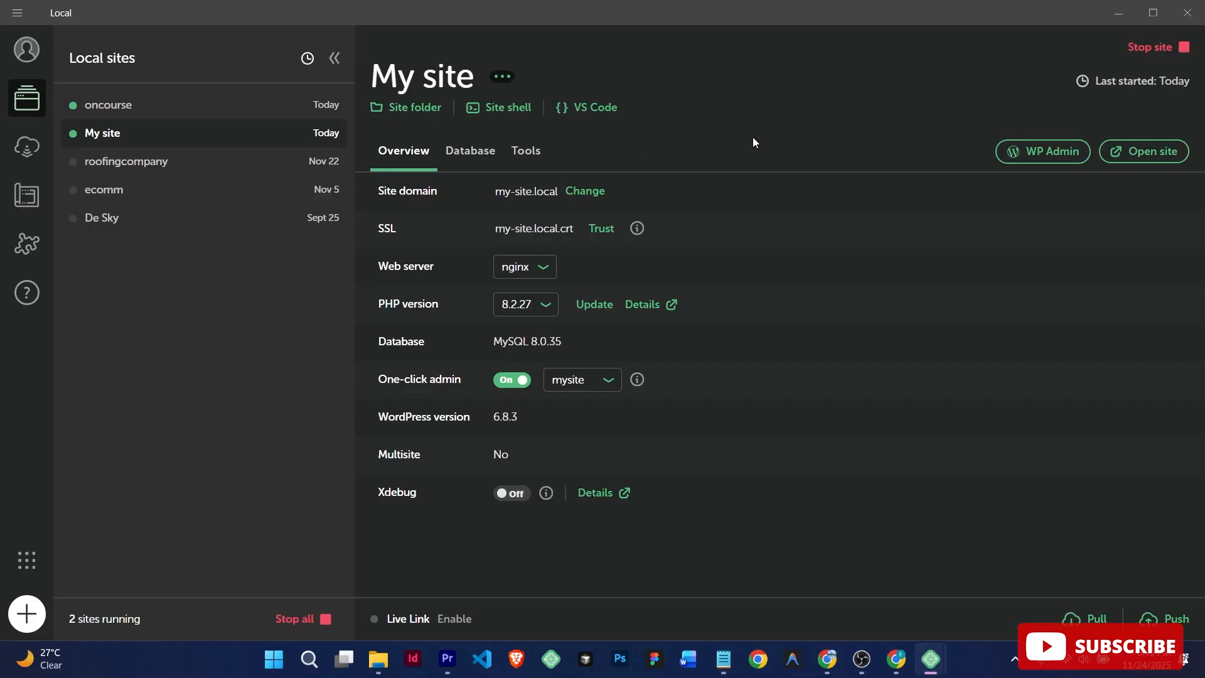
{"action": "left_click", "coordinate": [1119, 14]}
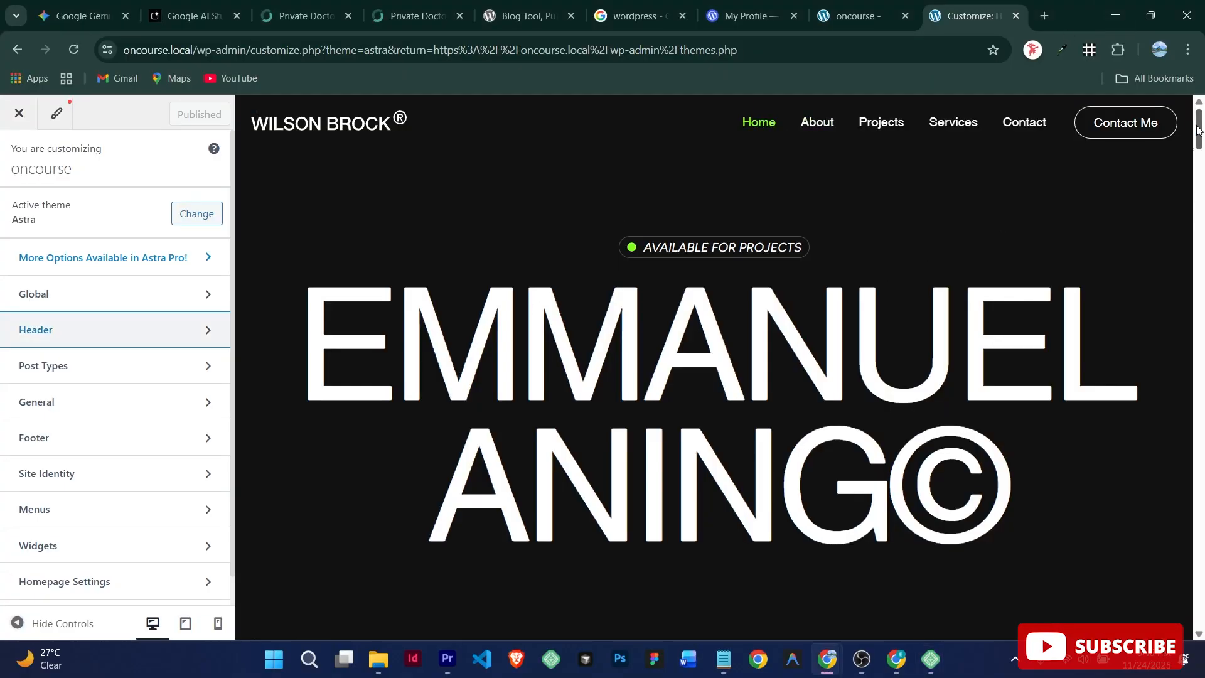
{"action": "mouse_move", "coordinate": [1197, 126]}
{"action": "left_mouse_down"}
{"action": "mouse_move", "coordinate": [1198, 151]}
{"action": "mouse_move", "coordinate": [1201, 121]}
{"action": "left_mouse_up"}
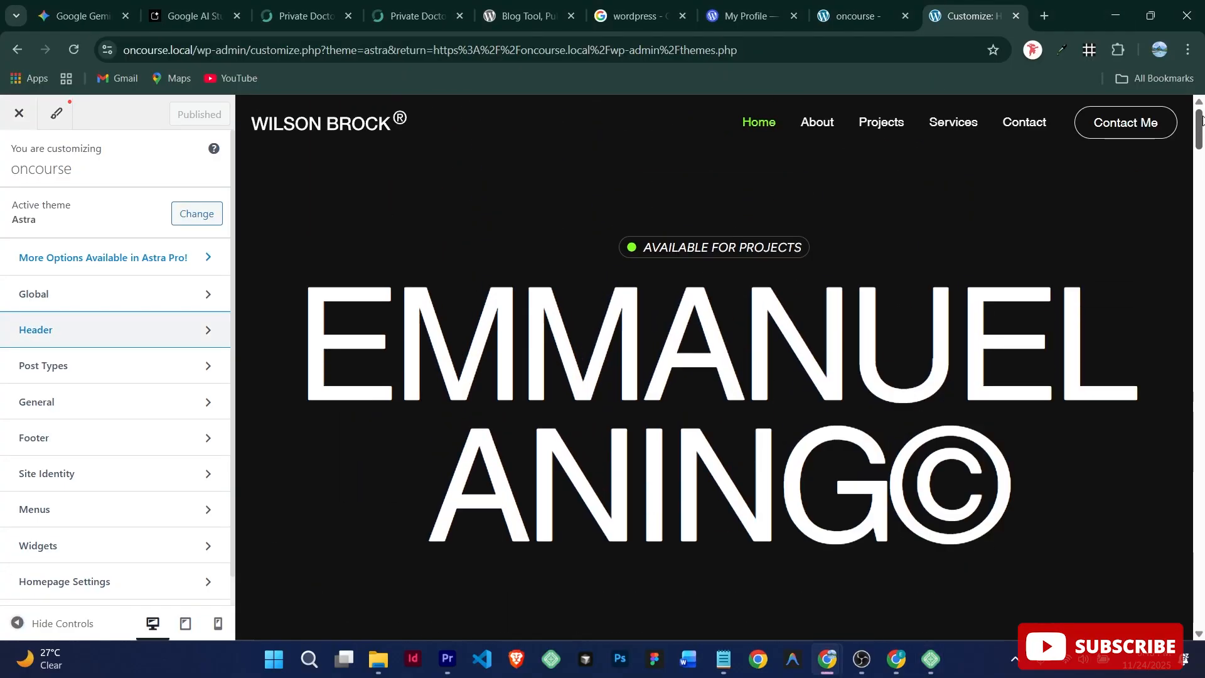